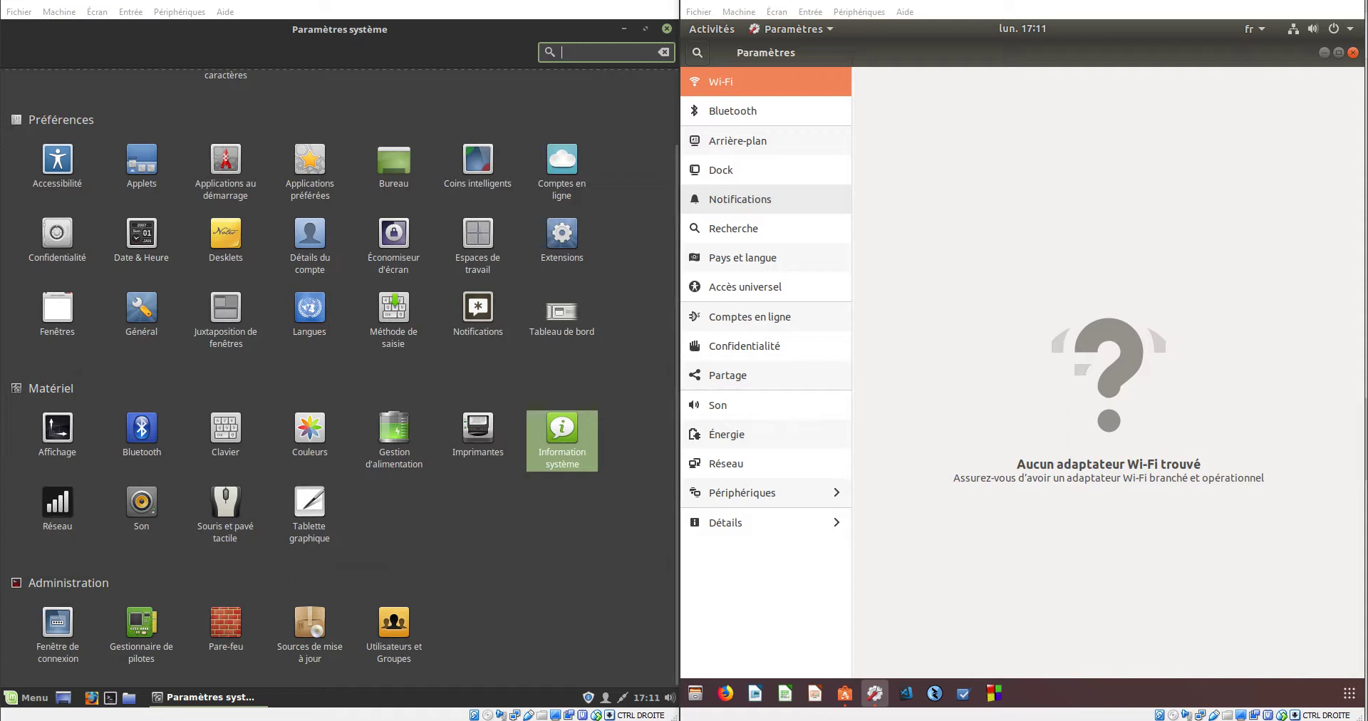
# - Open the Accessibilité module from the Préférences section of Paramètres système
pyautogui.click(57, 160)
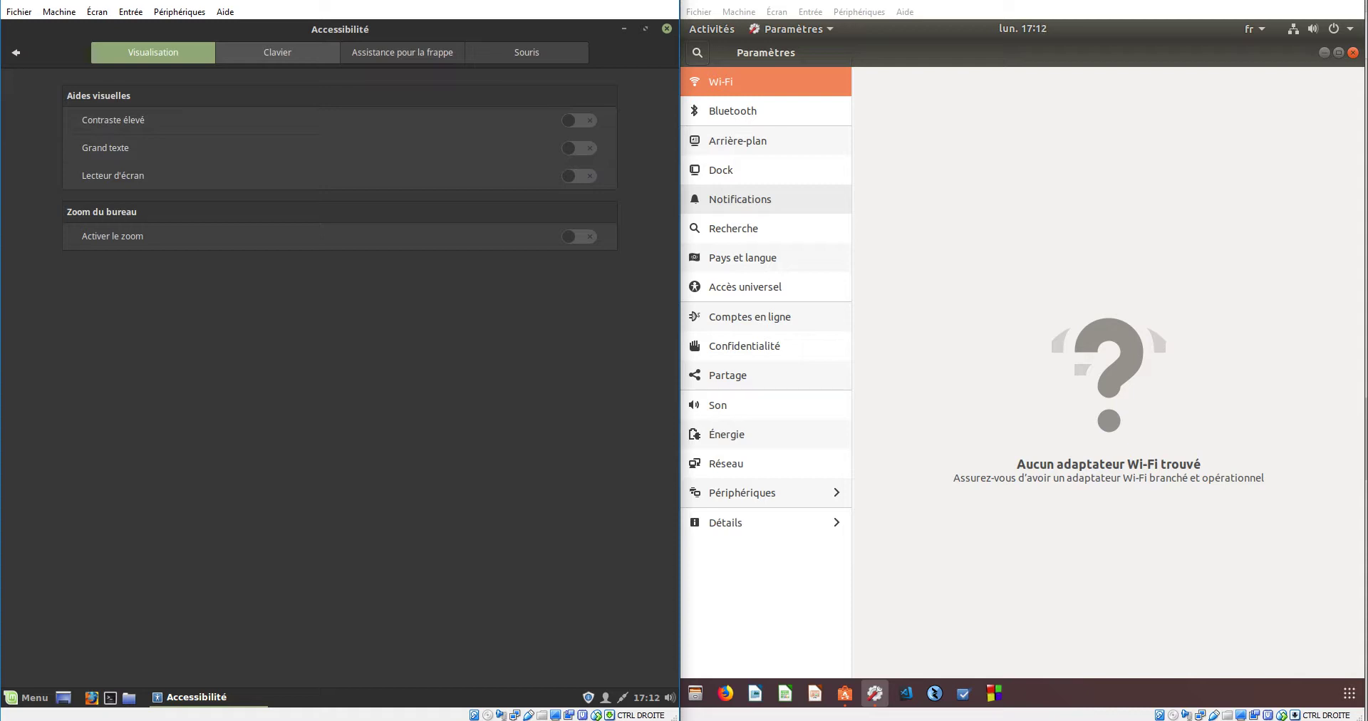
# - Show the Clavier accessibility tab and turn on the visual Caps/Num Lock indicator
pyautogui.click(277, 52)
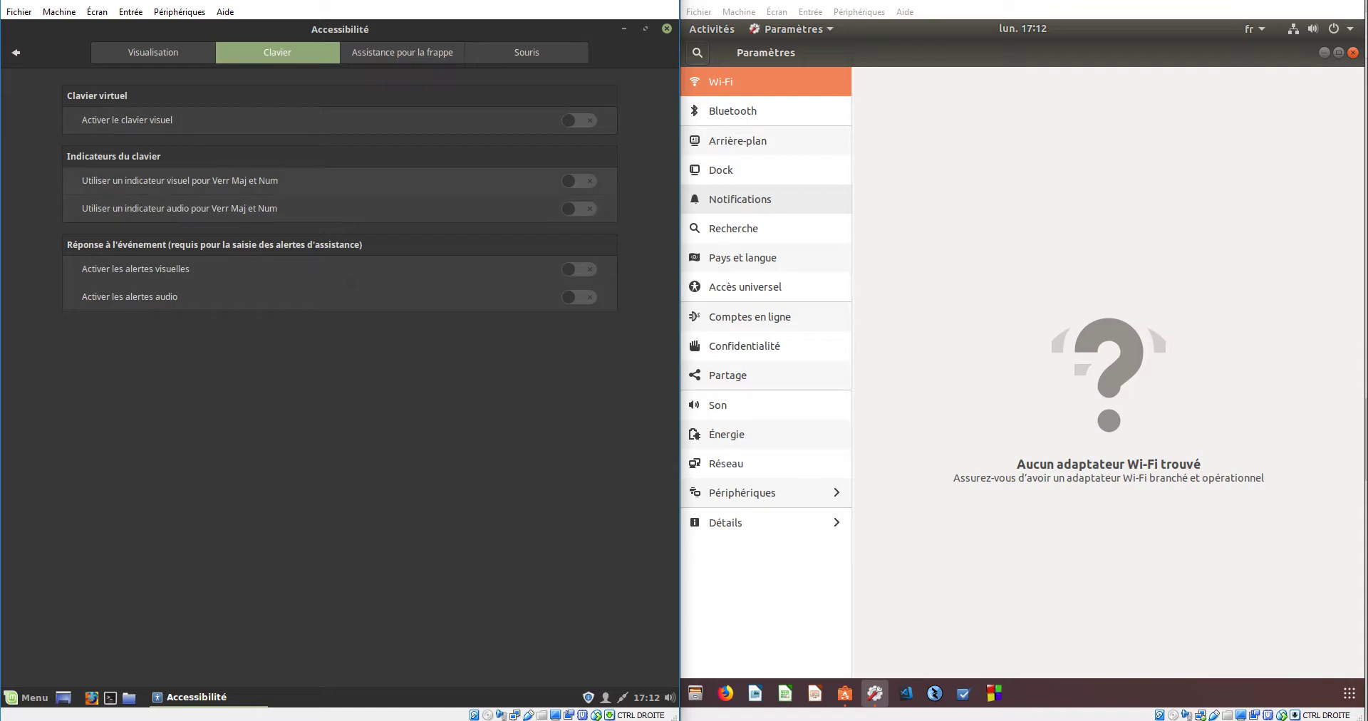
pyautogui.click(579, 180)
# - Test the visual and audio Caps/Num Lock indicators, switch both off, and show Assistance pour la frappe
pyautogui.press('capslock')
pyautogui.press('capslock')
pyautogui.press('capslock')
pyautogui.press('capslock')
pyautogui.click(578, 208)
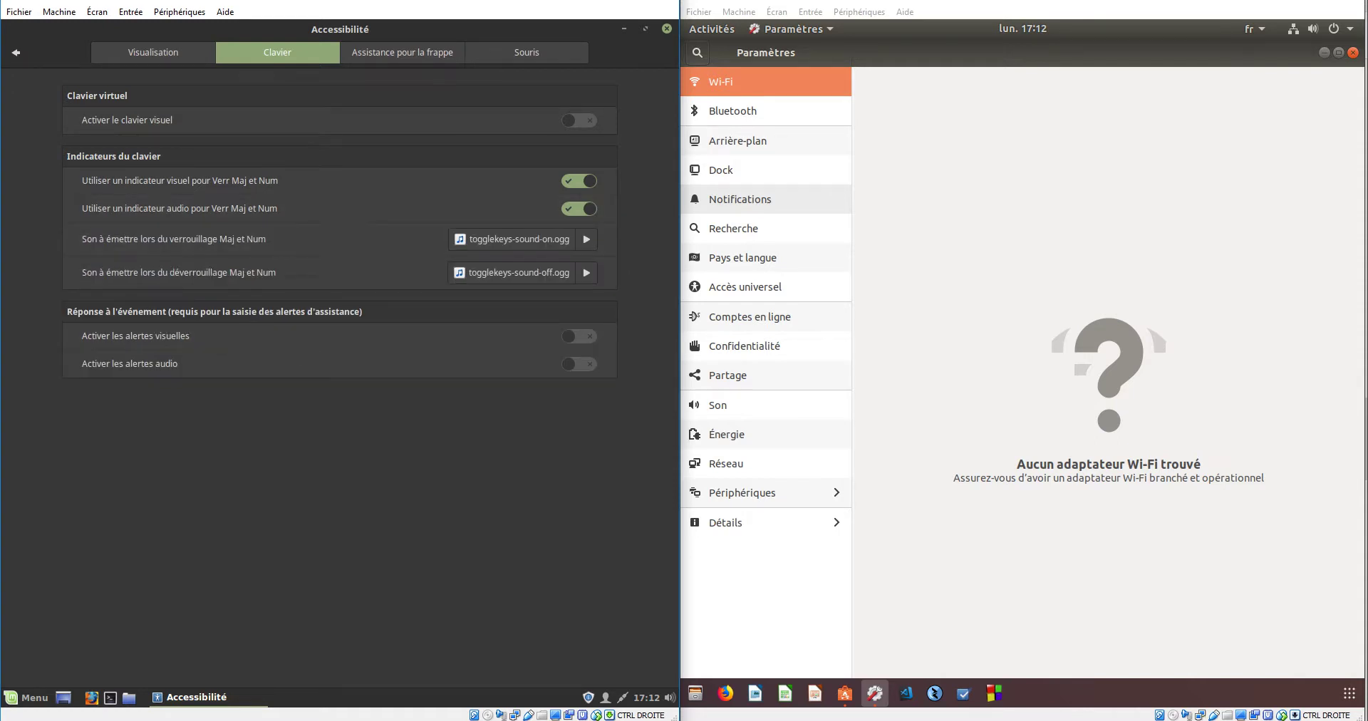
pyautogui.press('capslock')
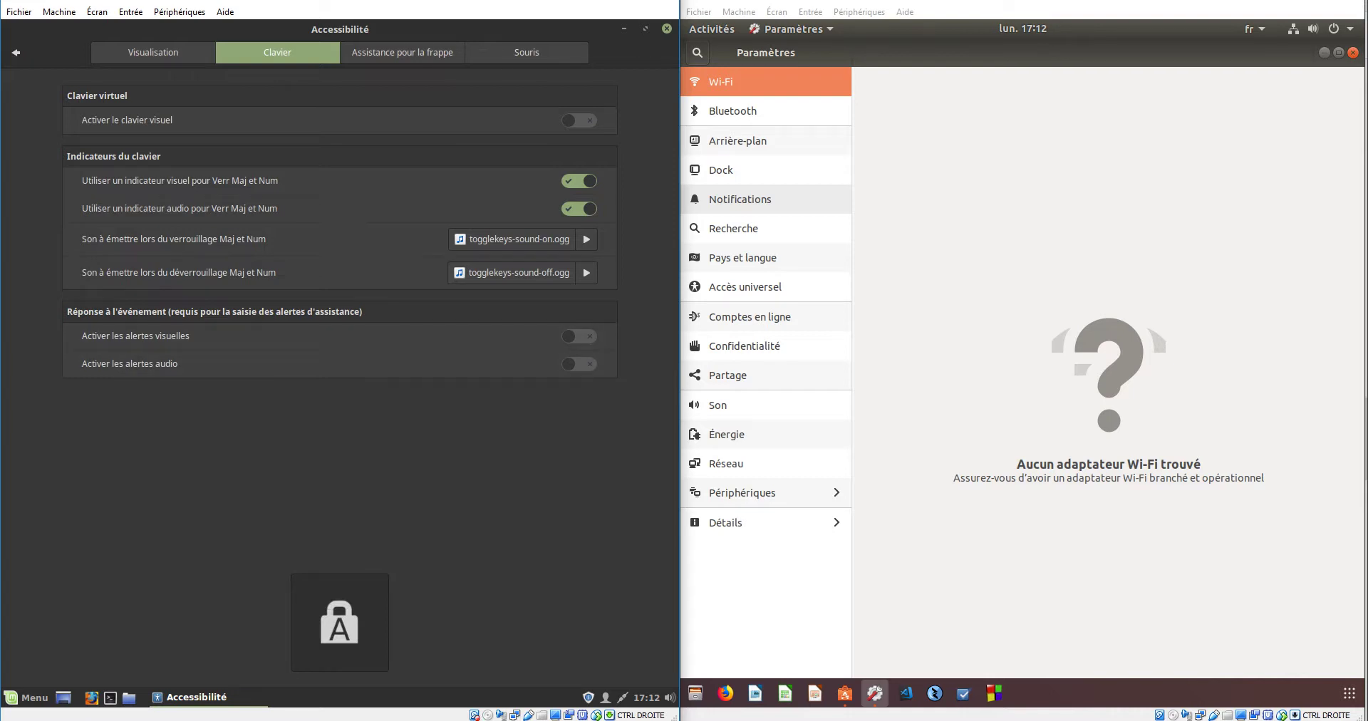
pyautogui.click(579, 208)
pyautogui.click(579, 181)
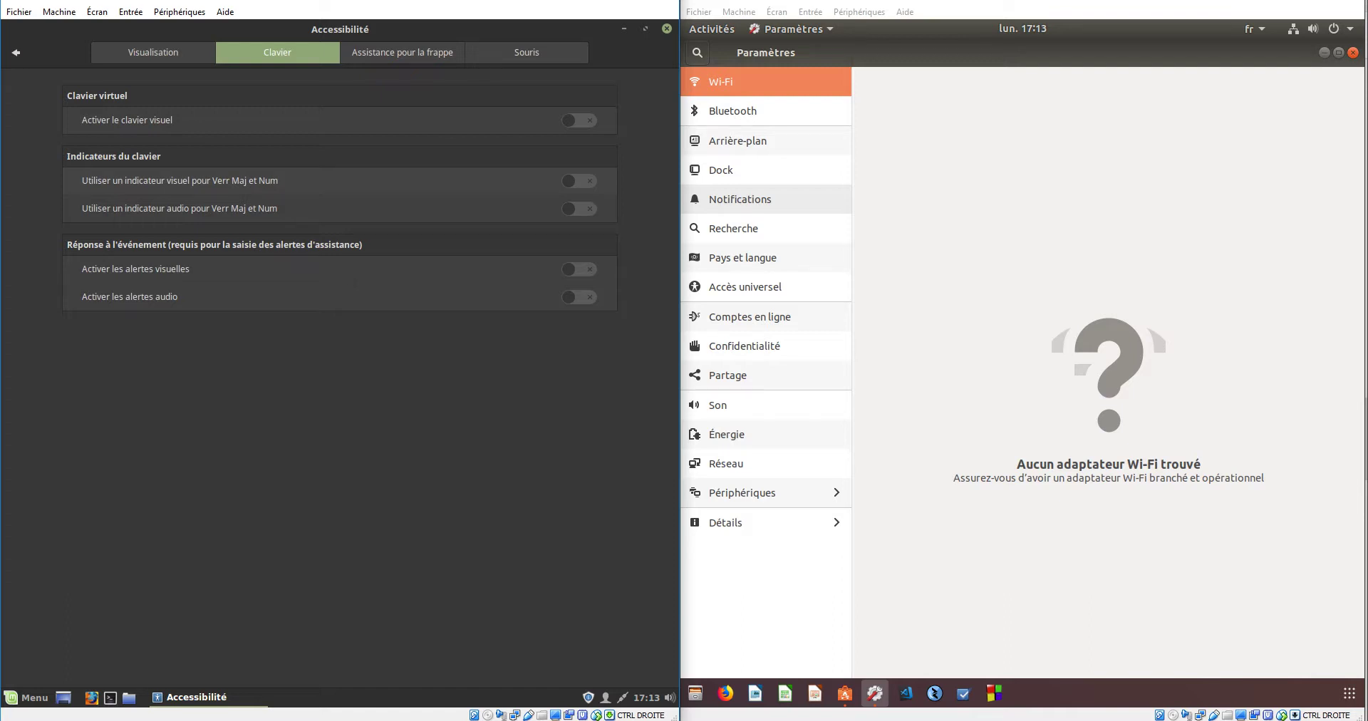
pyautogui.press('Tab')
pyautogui.hotkey('ctrl', 'pagedown')
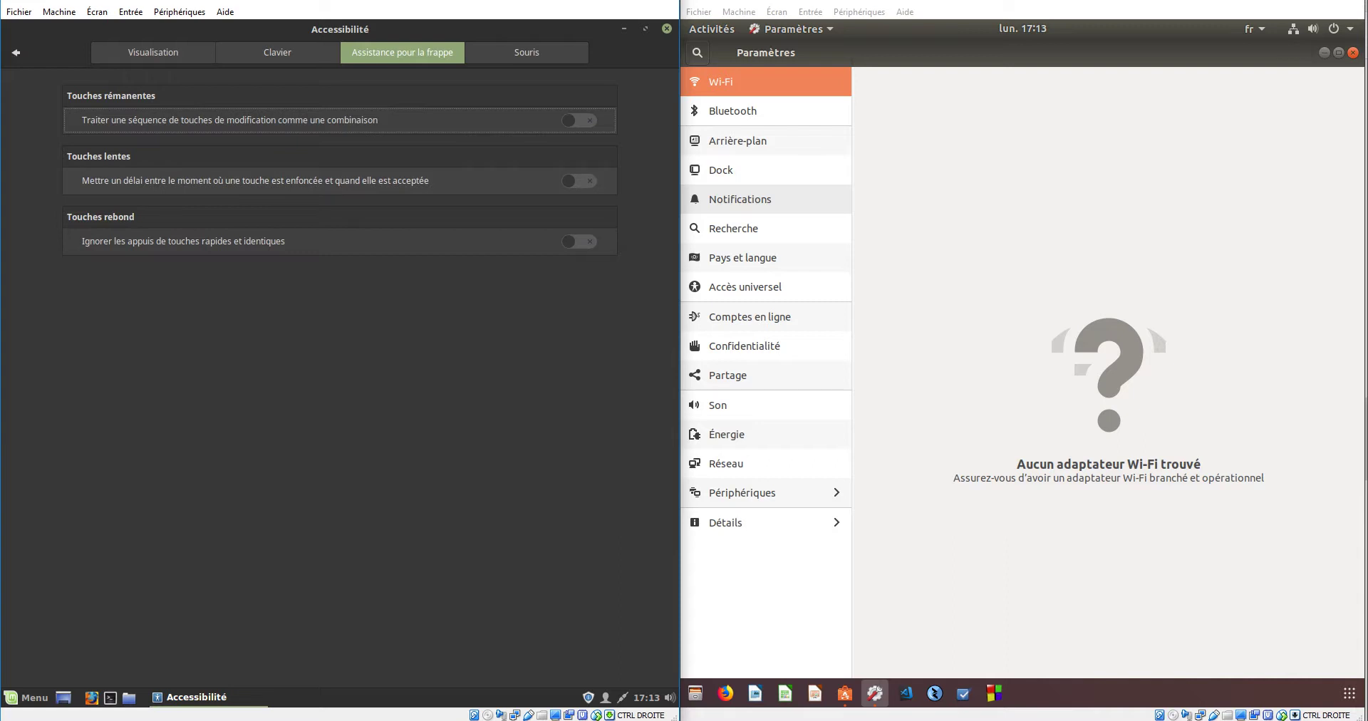
# - Review the Souris and Visualisation tabs, then return to the Paramètres système overview
pyautogui.click(527, 52)
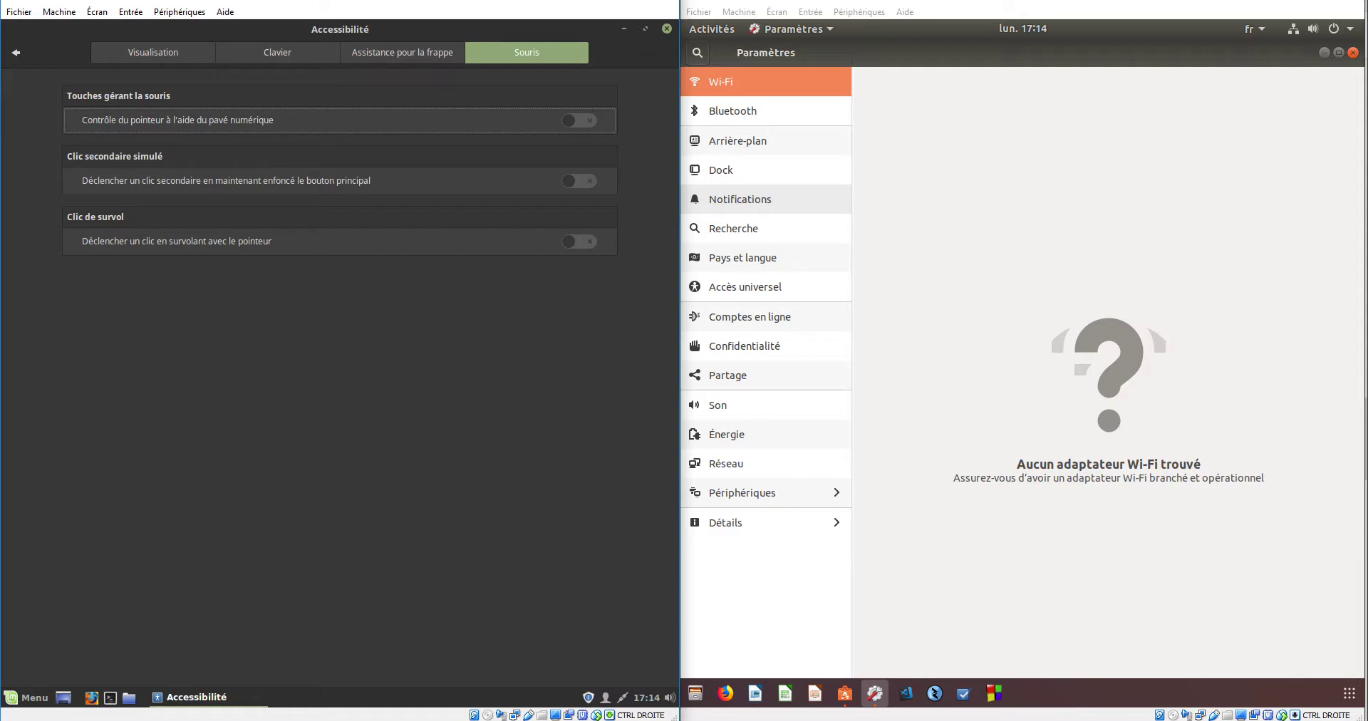
pyautogui.click(153, 52)
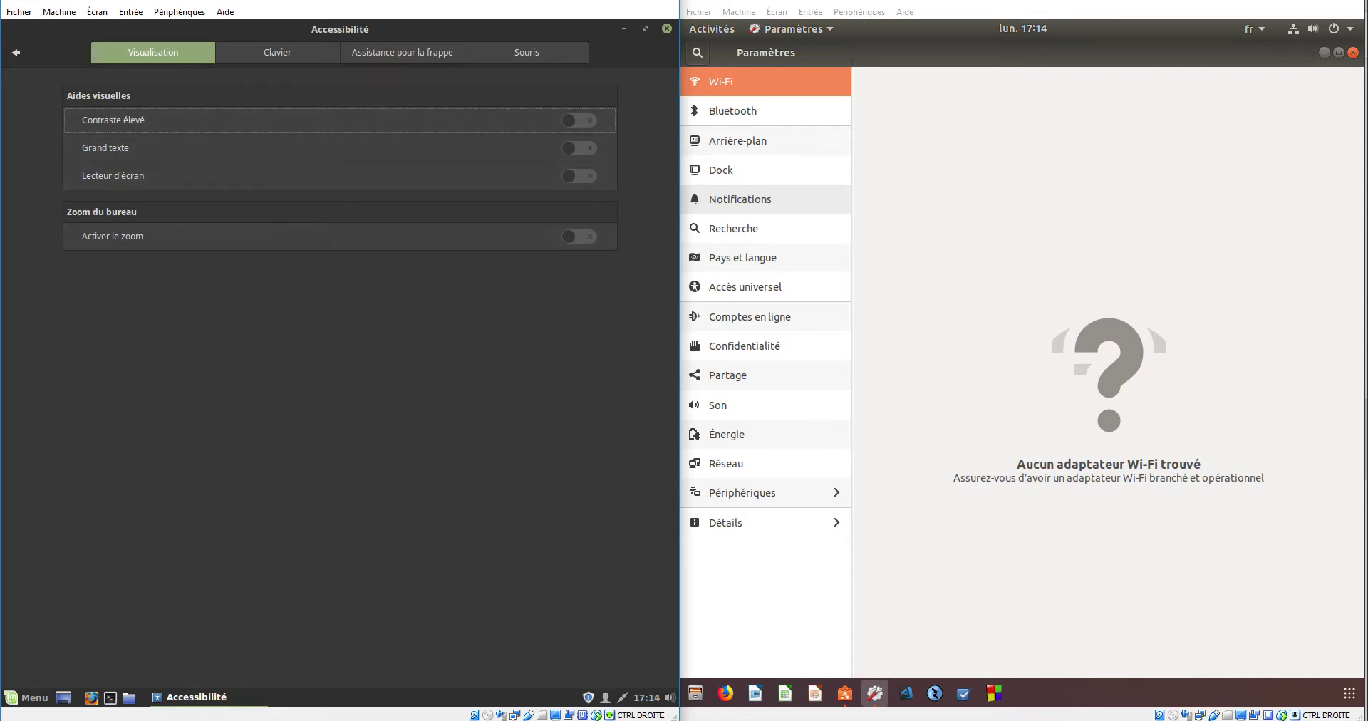
pyautogui.click(16, 52)
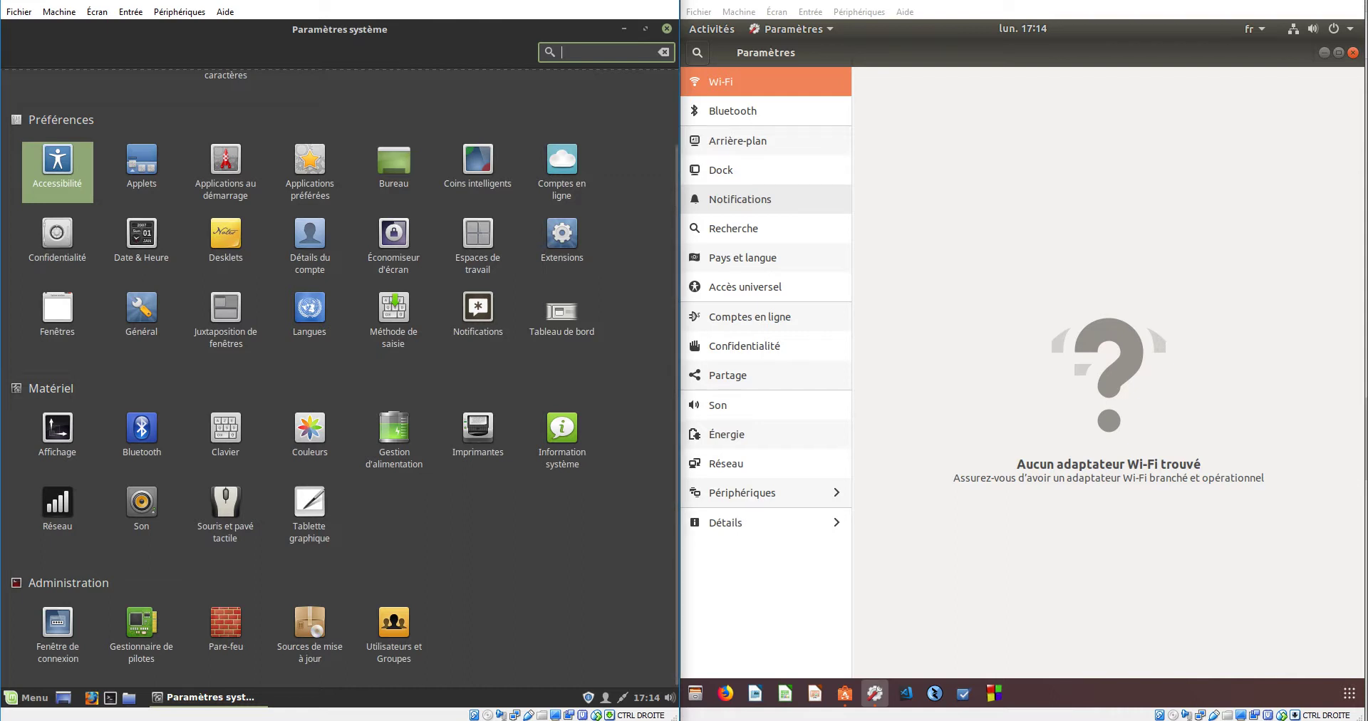
# - Open the Applets module and switch the VirtualBox machine to Mode plein écran
pyautogui.click(141, 163)
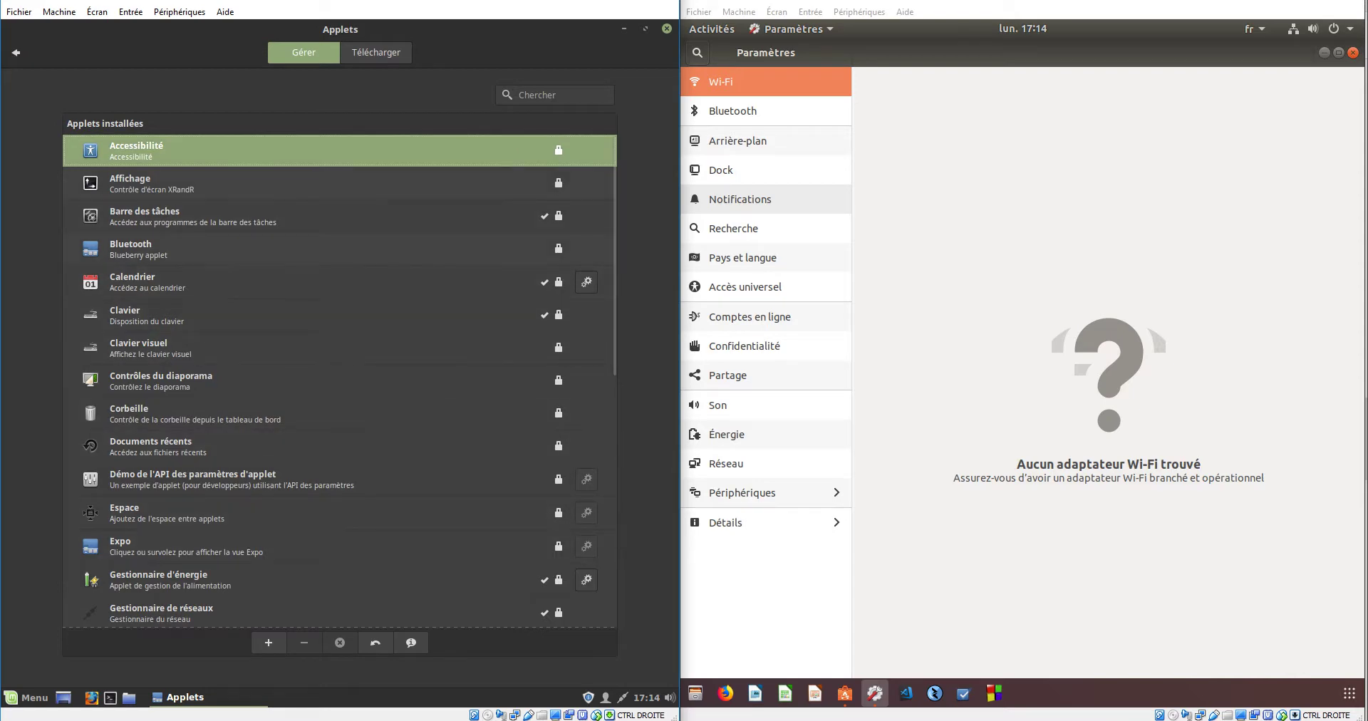
pyautogui.press('super+Up')
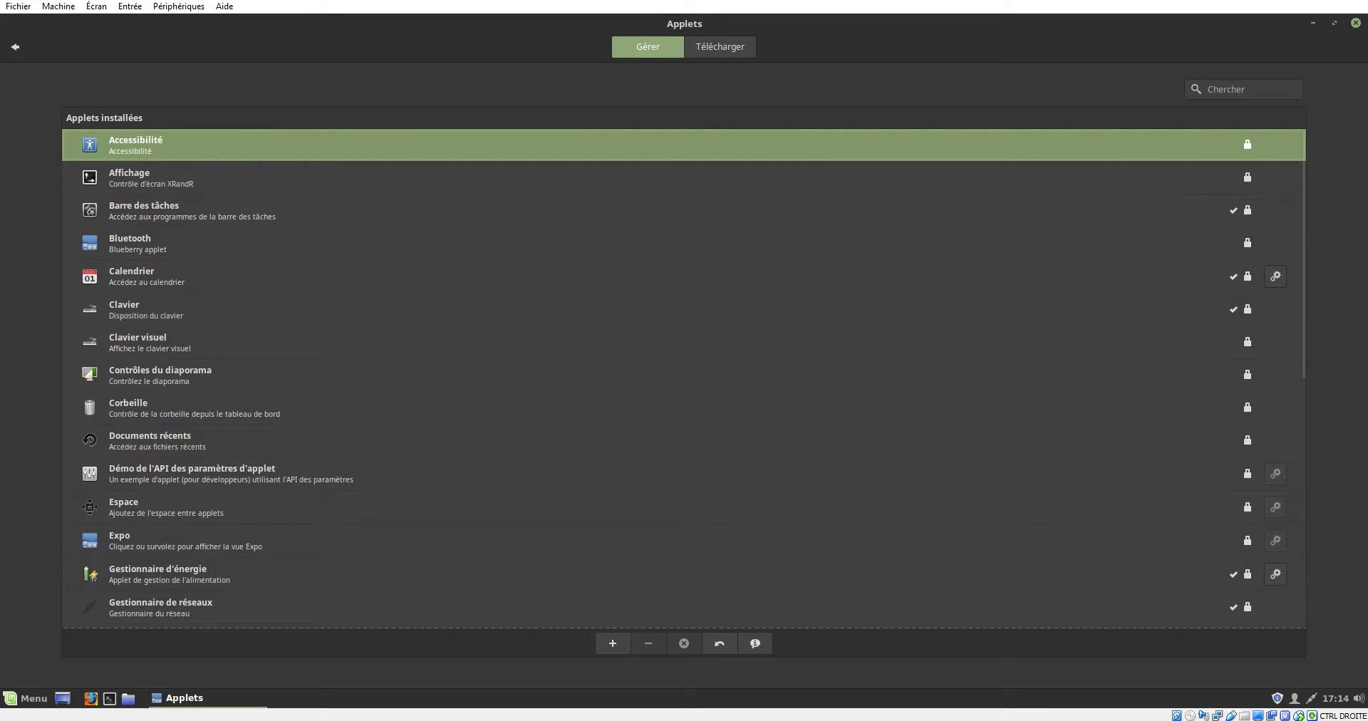
pyautogui.click(178, 5)
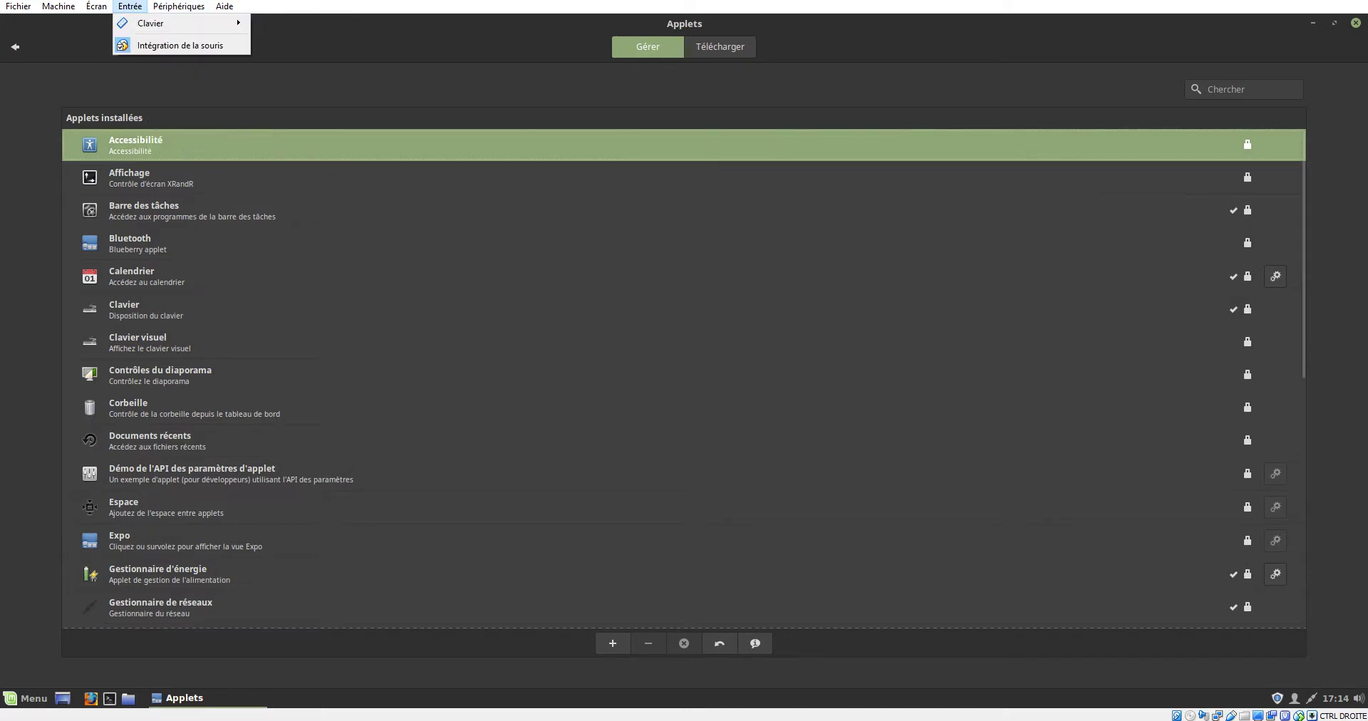
pyautogui.click(121, 22)
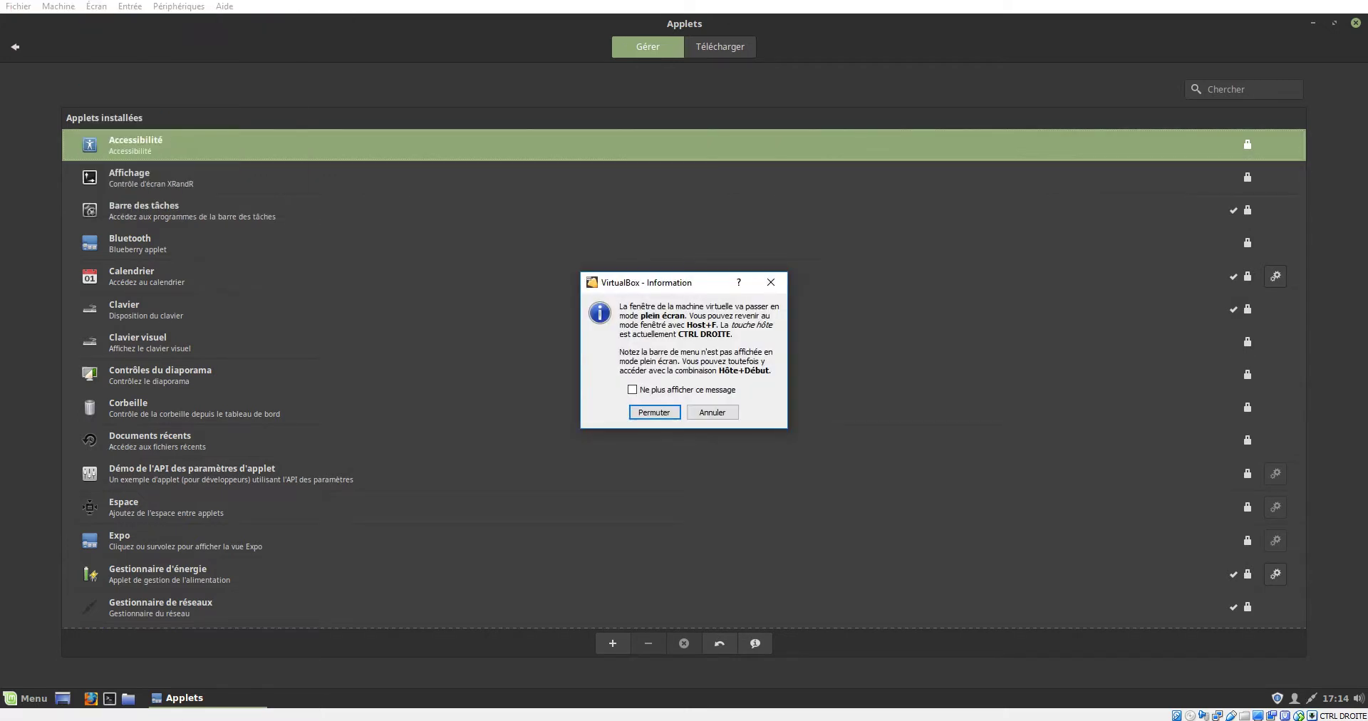
pyautogui.press('Return')
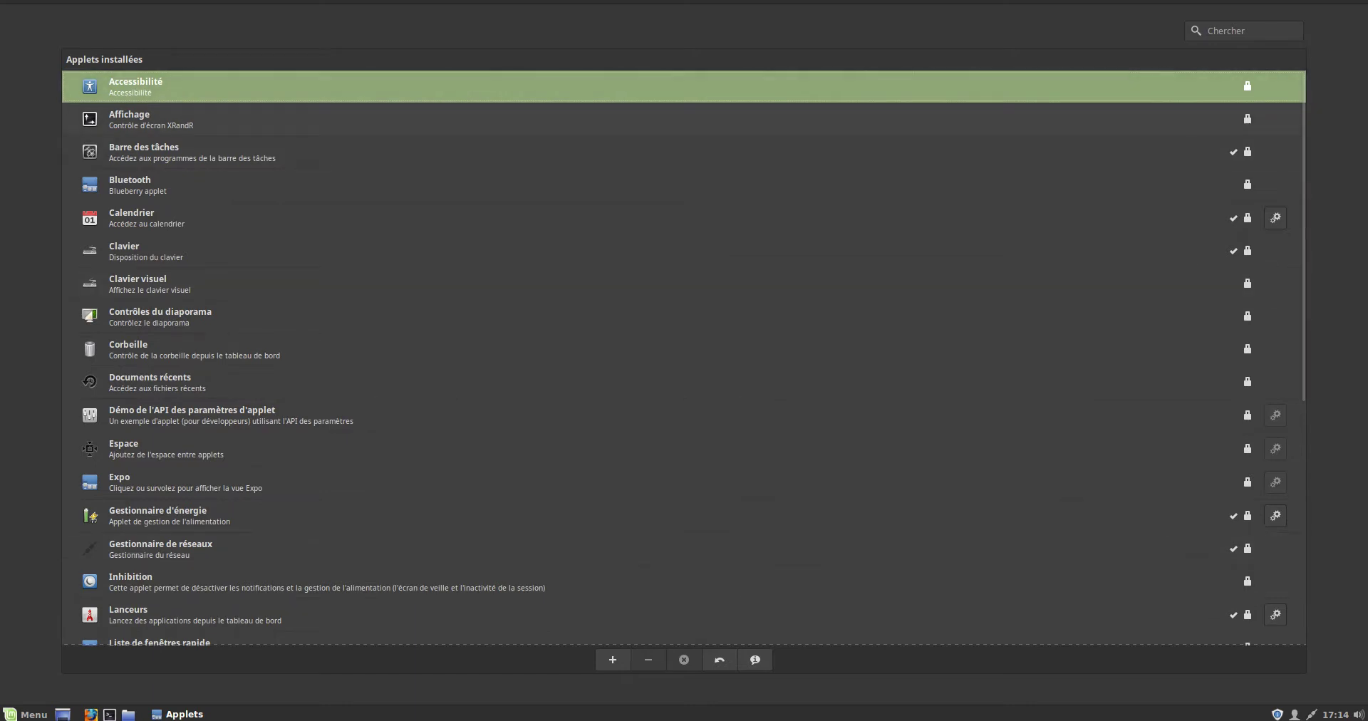
pyautogui.press('Down')
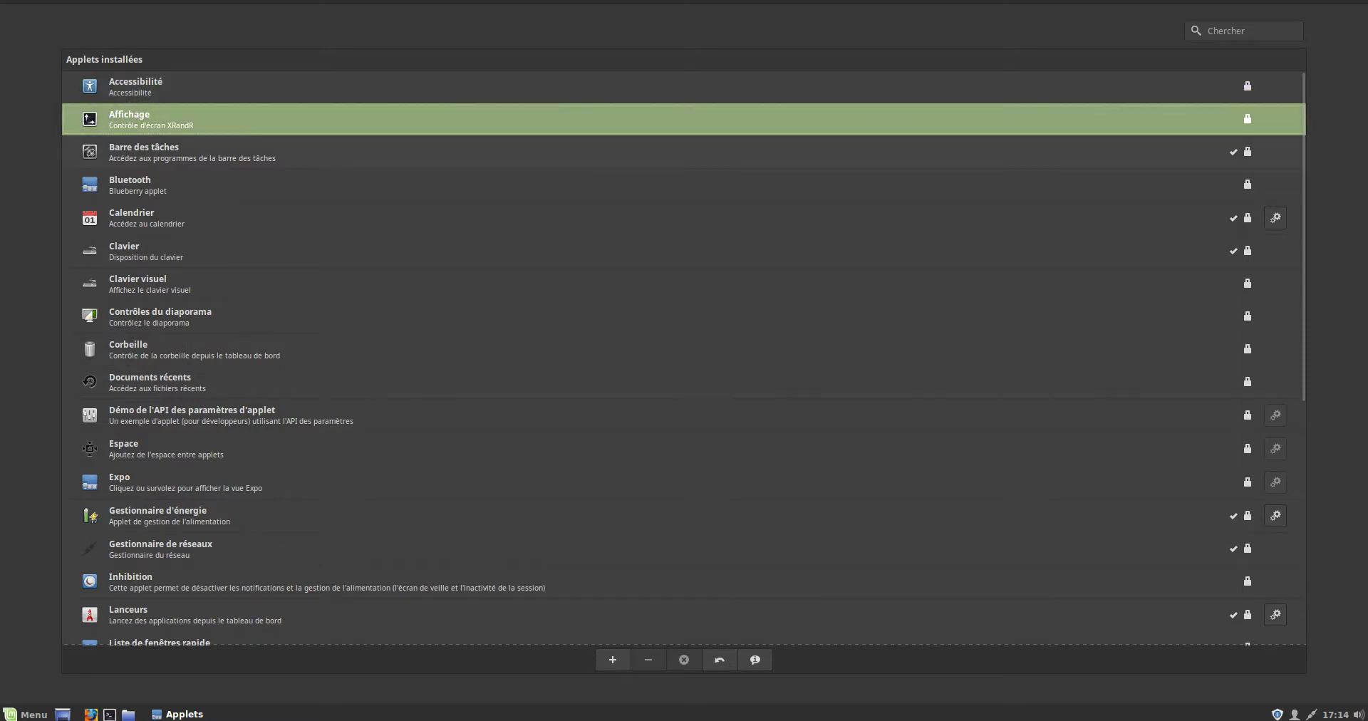
pyautogui.press('Down')
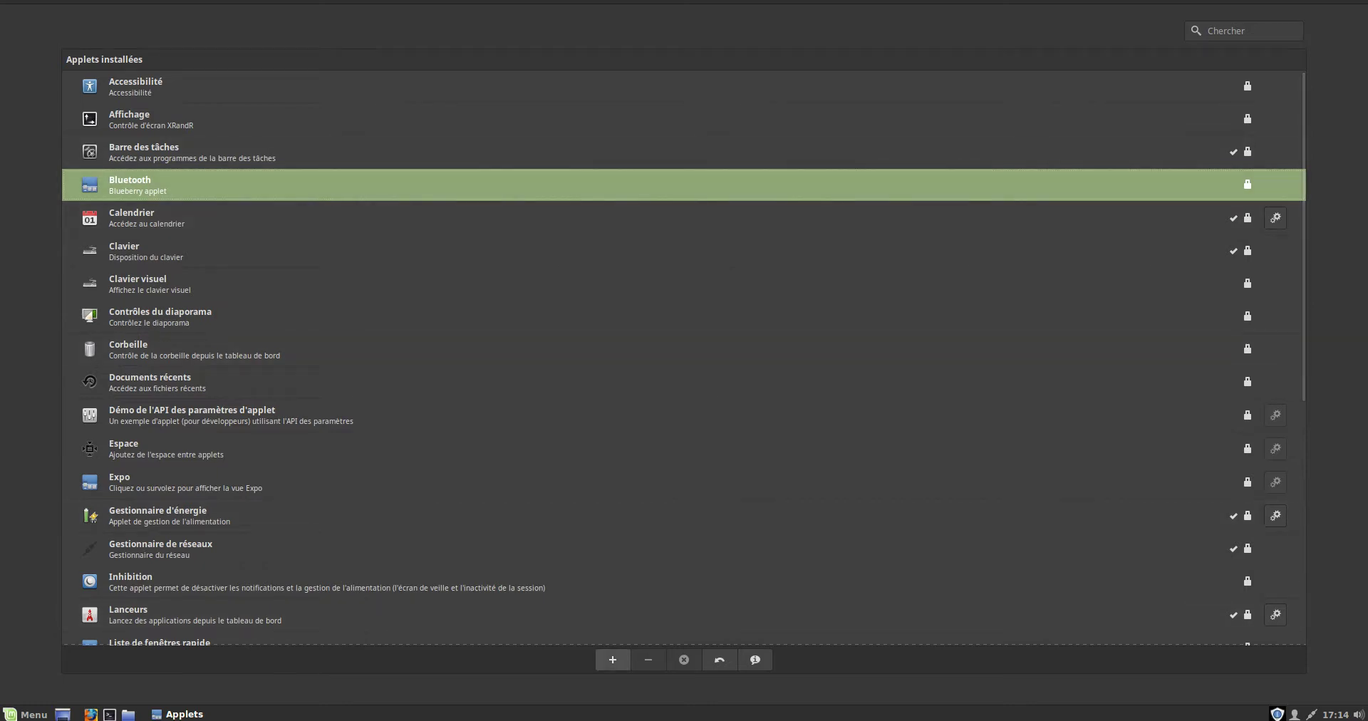
pyautogui.click(612, 659)
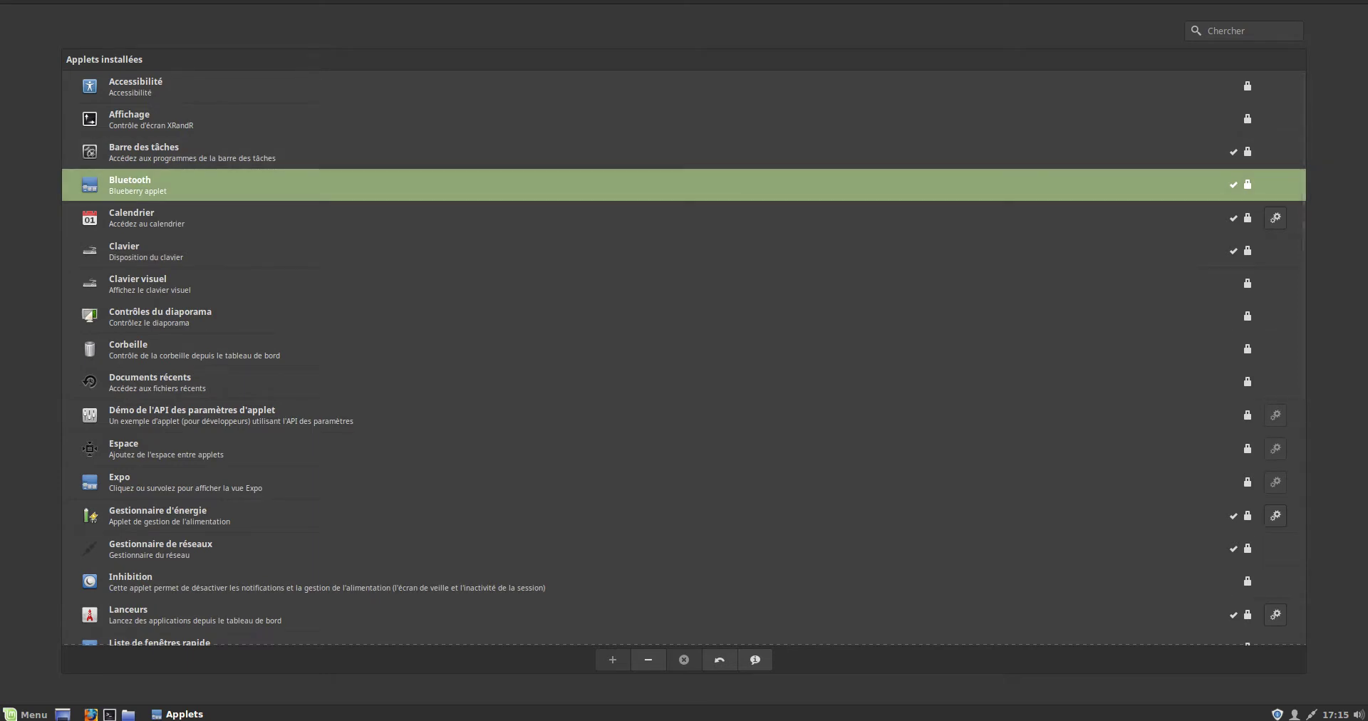
pyautogui.click(648, 660)
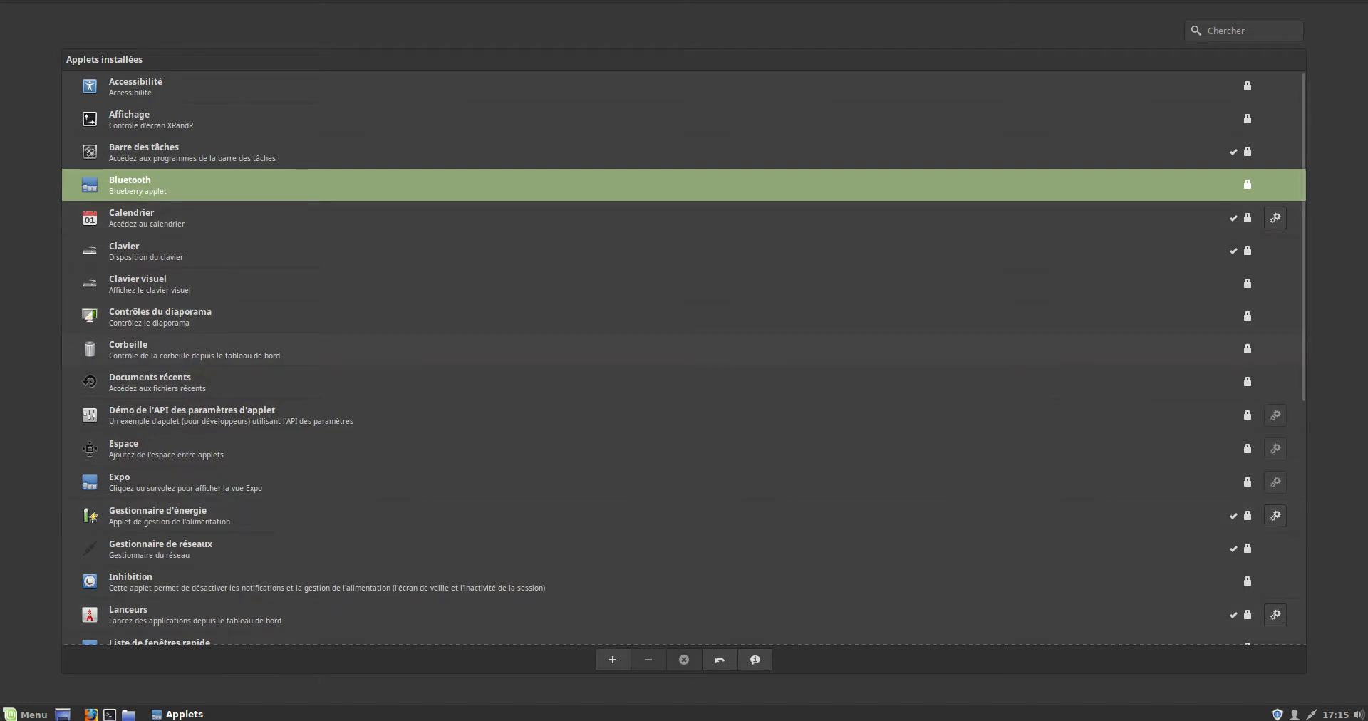
pyautogui.click(428, 349)
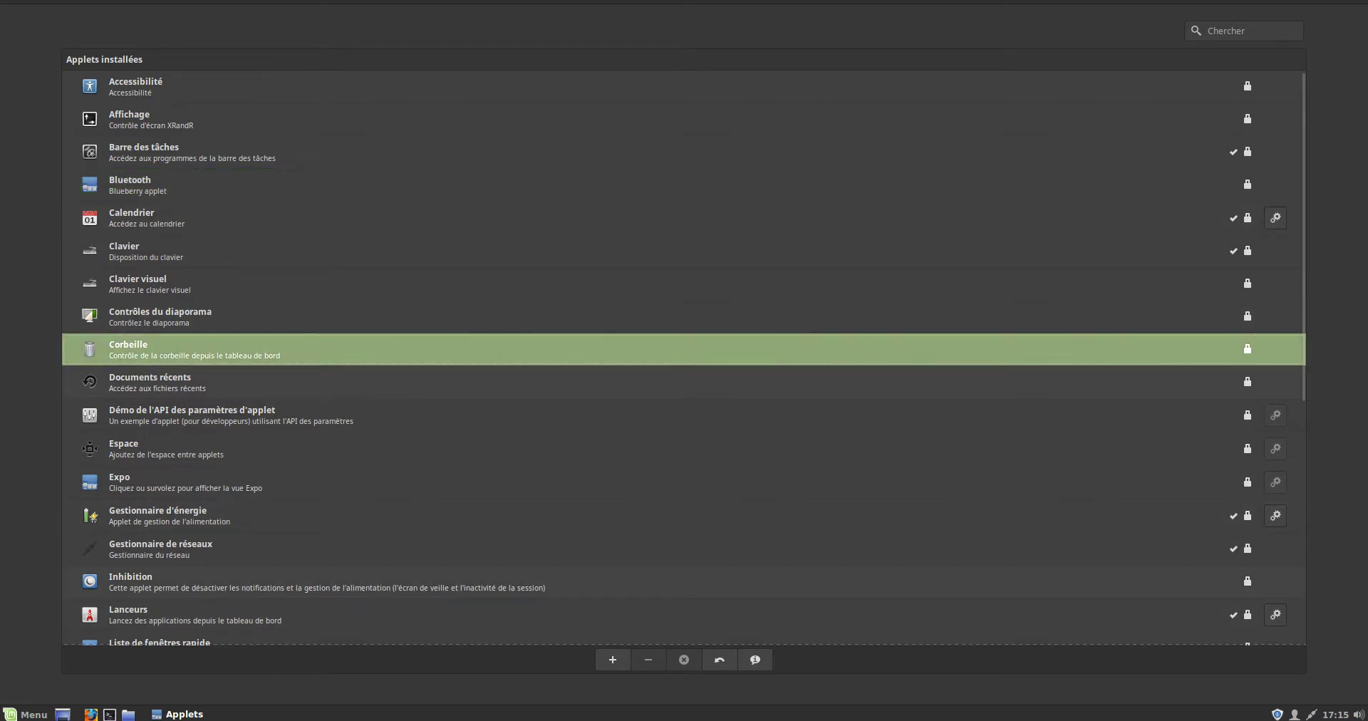
pyautogui.click(612, 659)
pyautogui.click(649, 660)
pyautogui.scroll(-5, 685, 356)
pyautogui.scroll(-3, 684, 356)
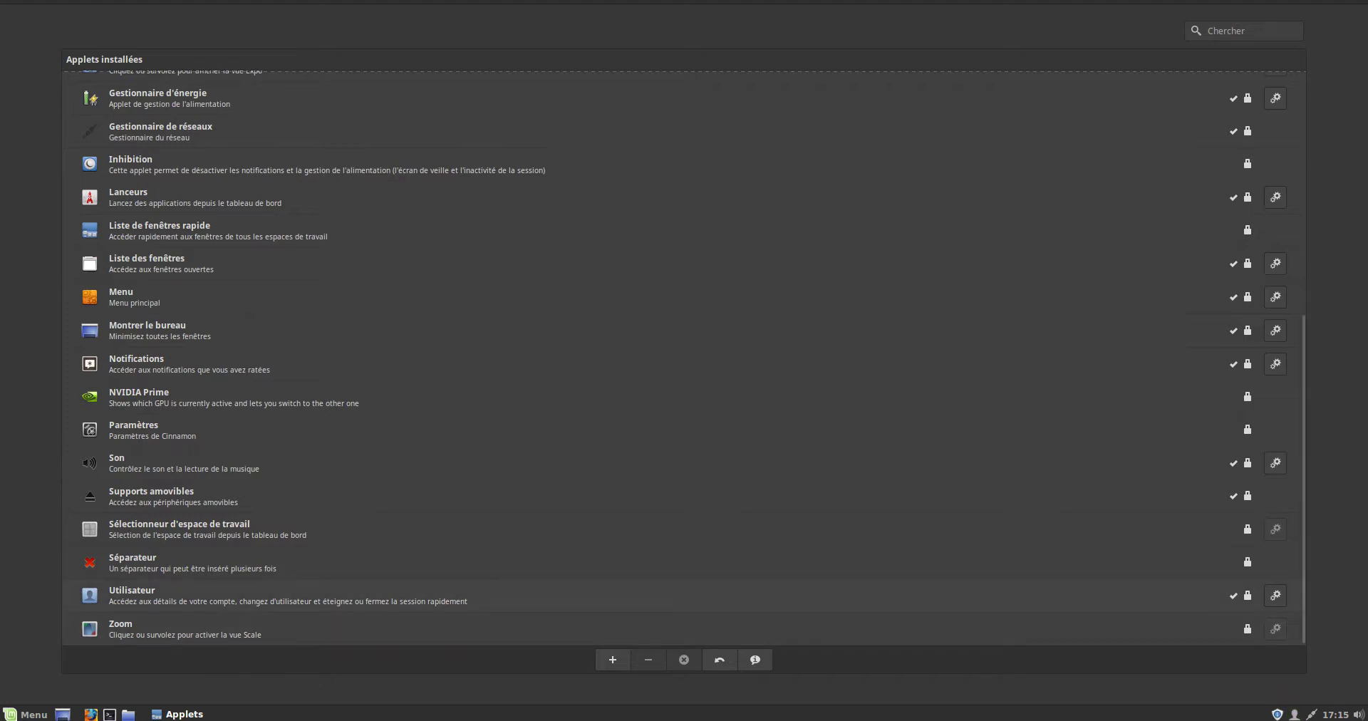
pyautogui.click(642, 596)
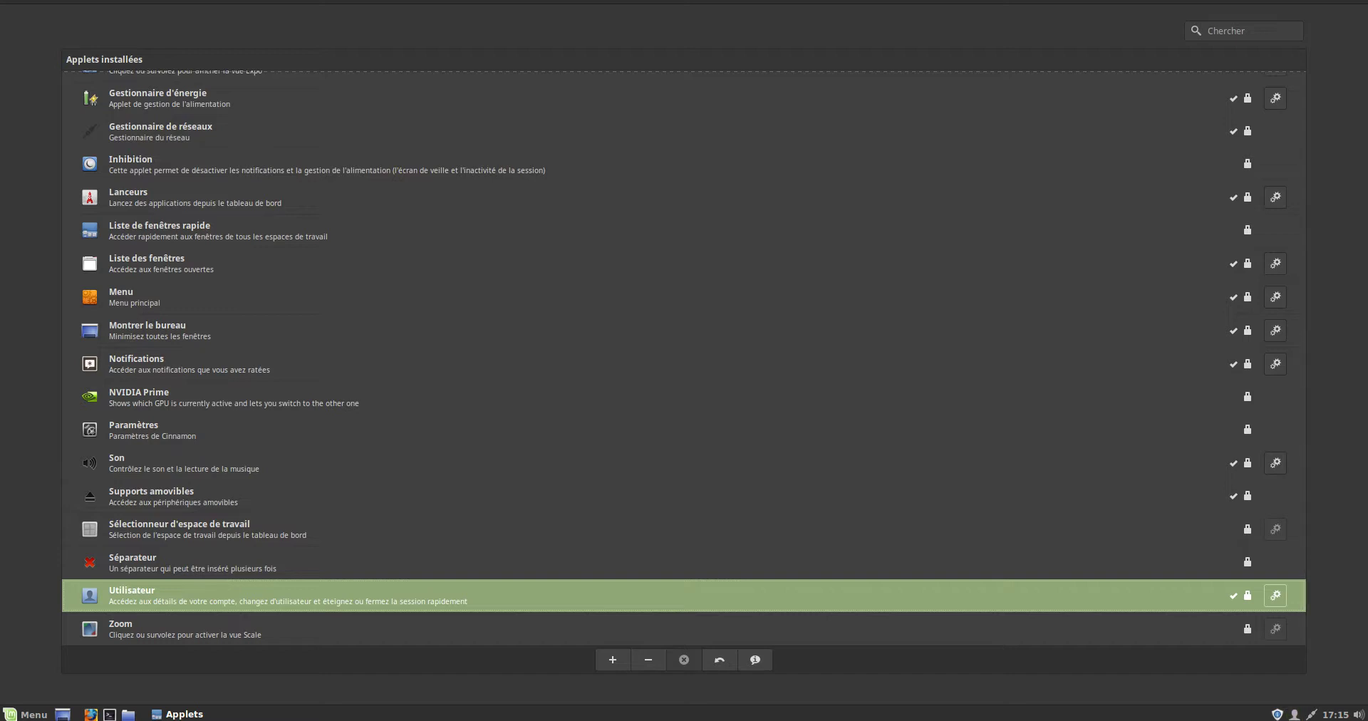
pyautogui.click(648, 659)
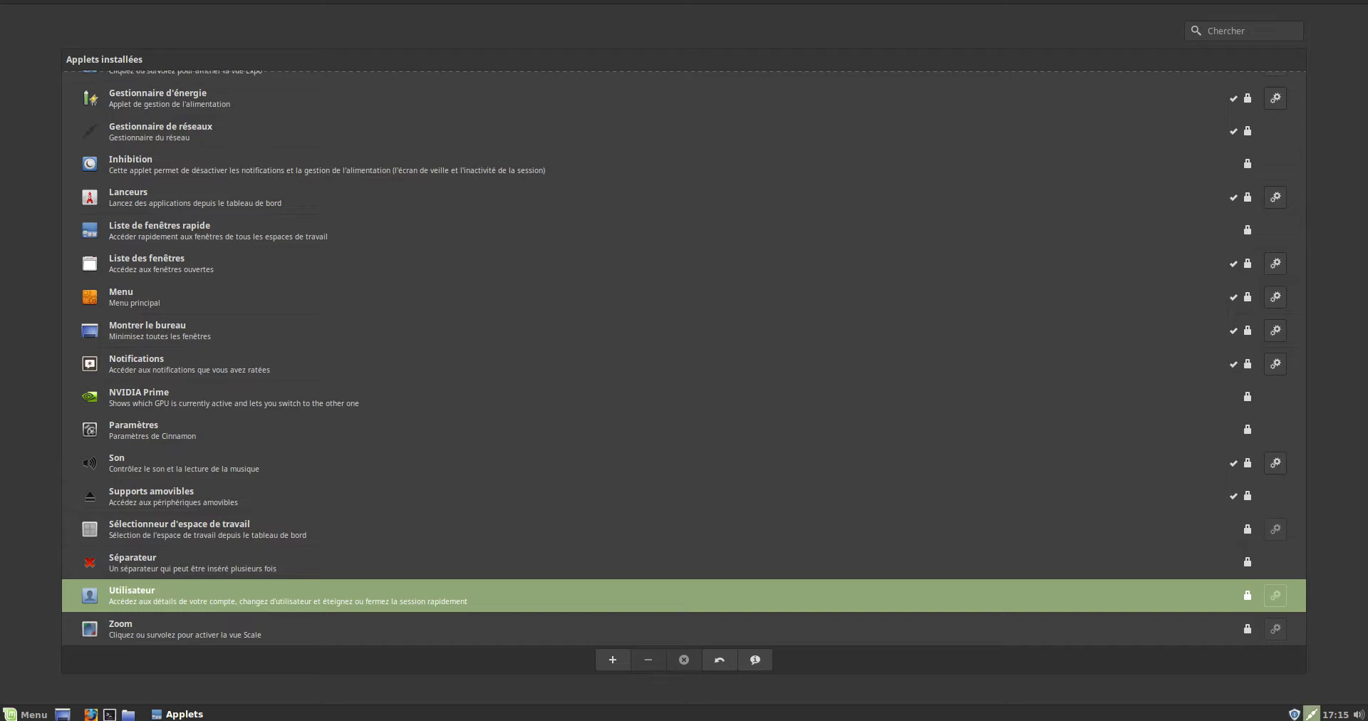
pyautogui.click(613, 660)
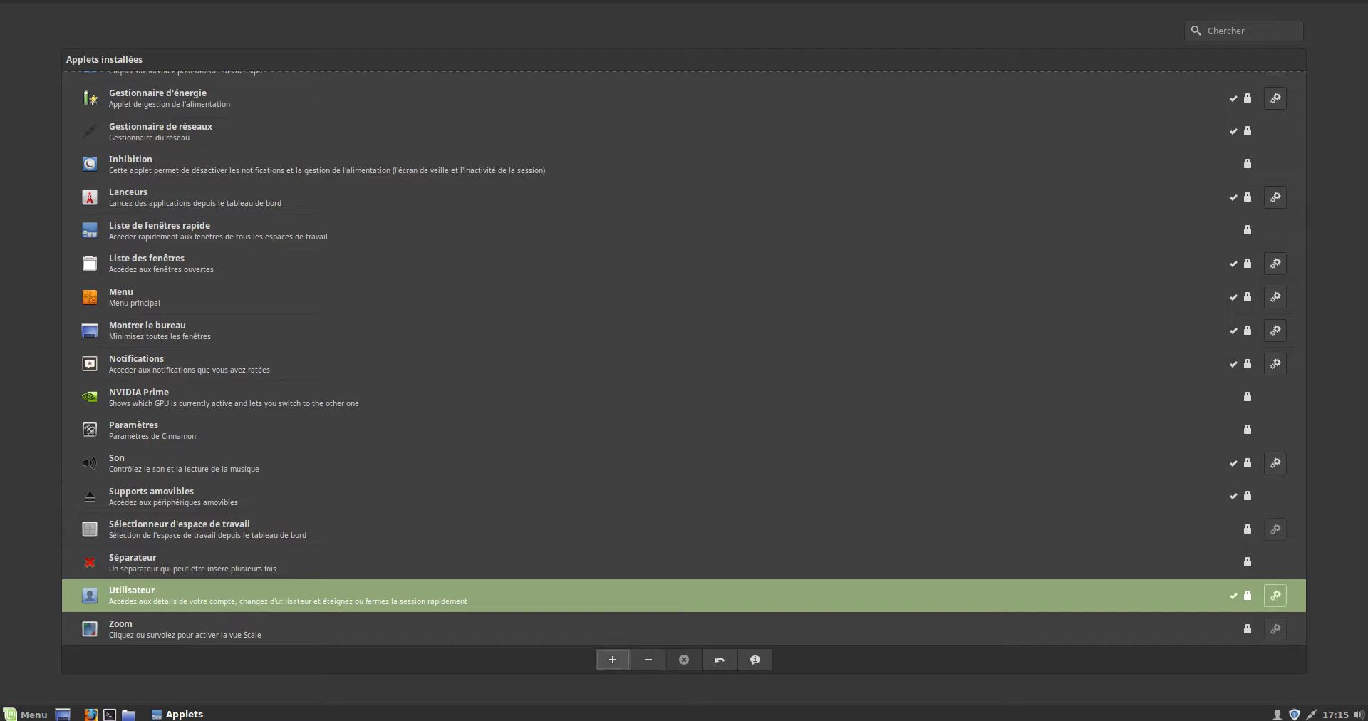
pyautogui.click(285, 462)
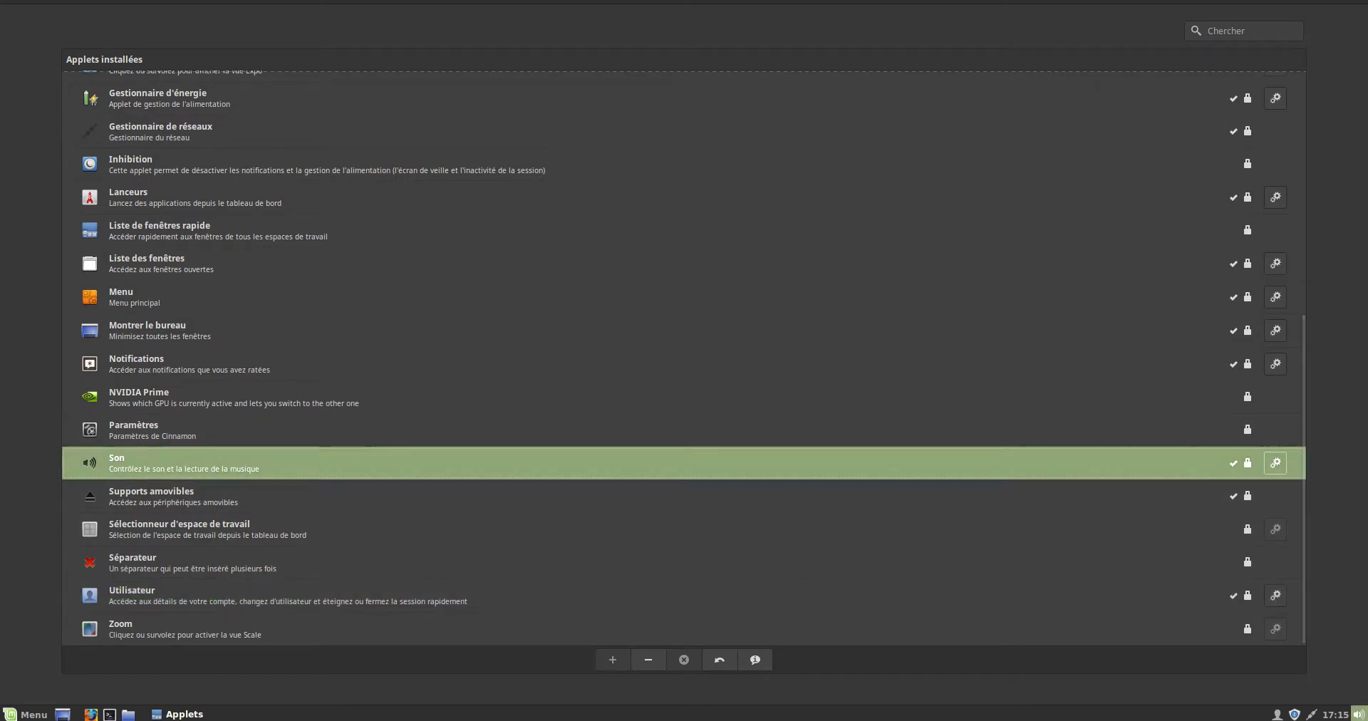
pyautogui.click(647, 660)
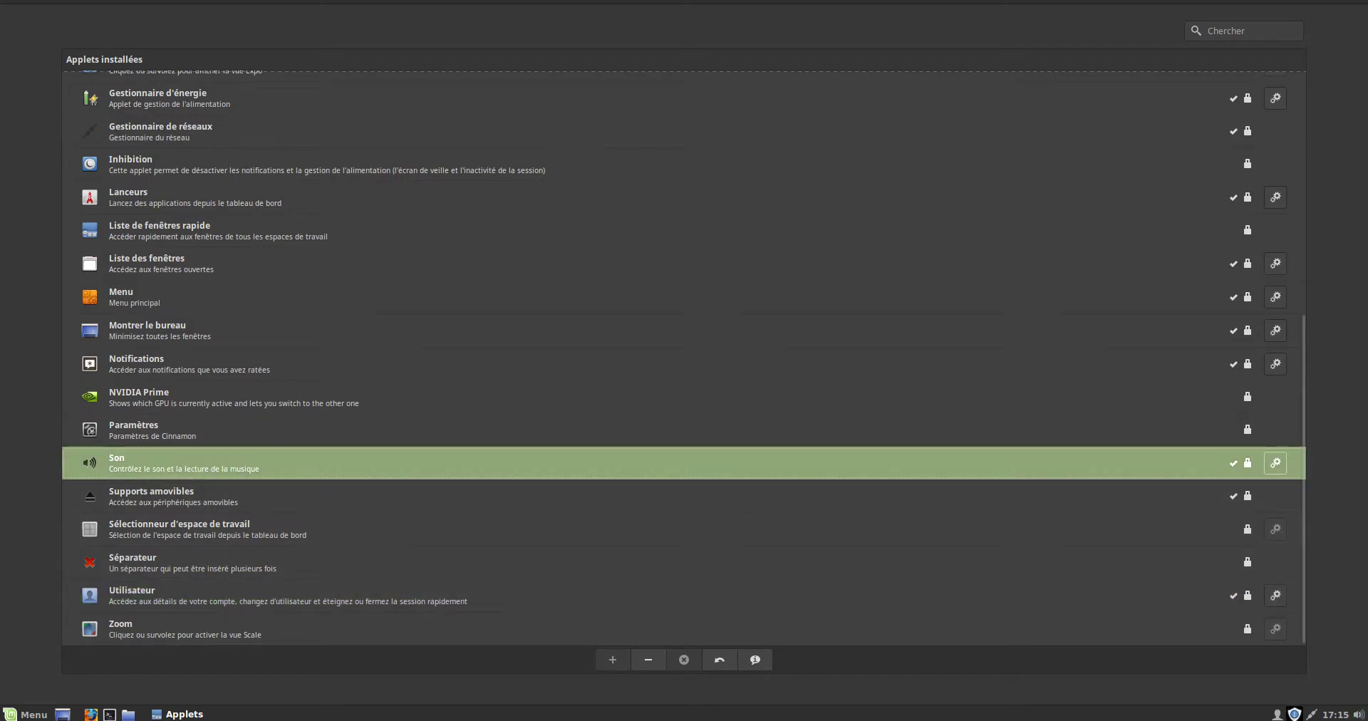
pyautogui.click(613, 660)
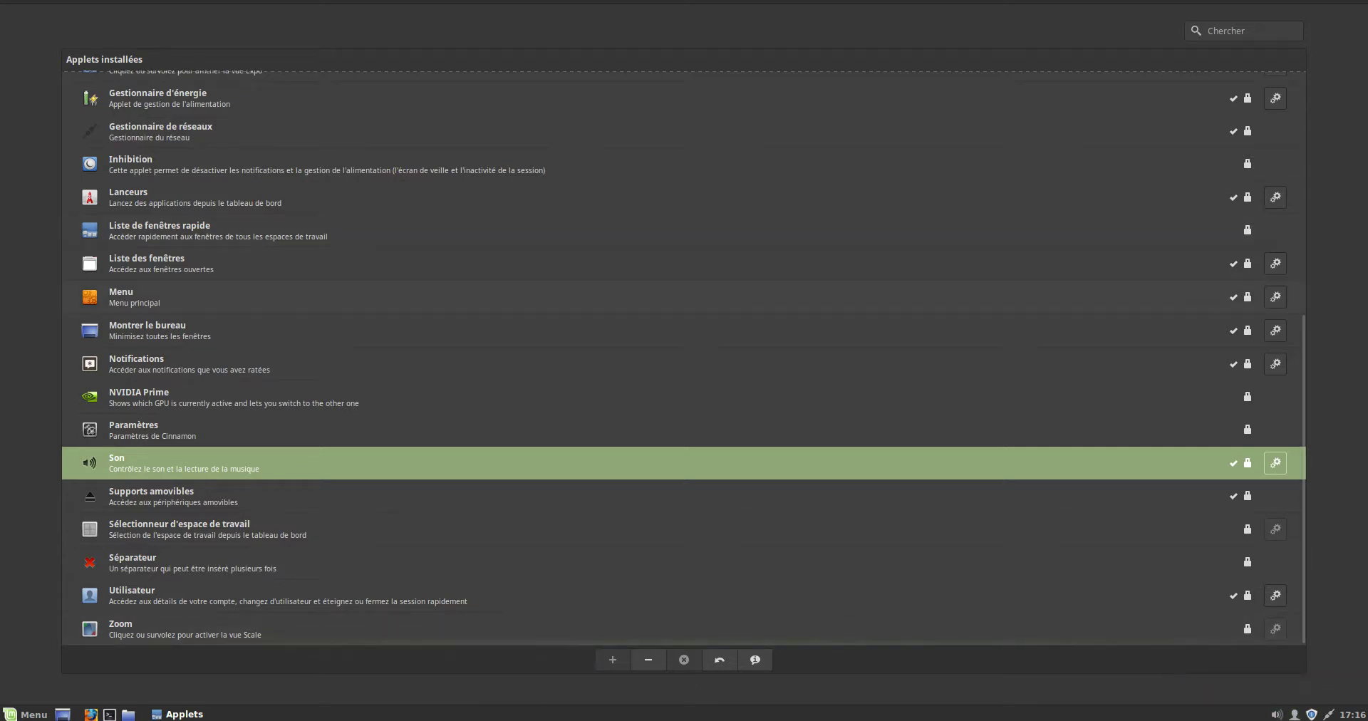
pyautogui.click(1244, 31)
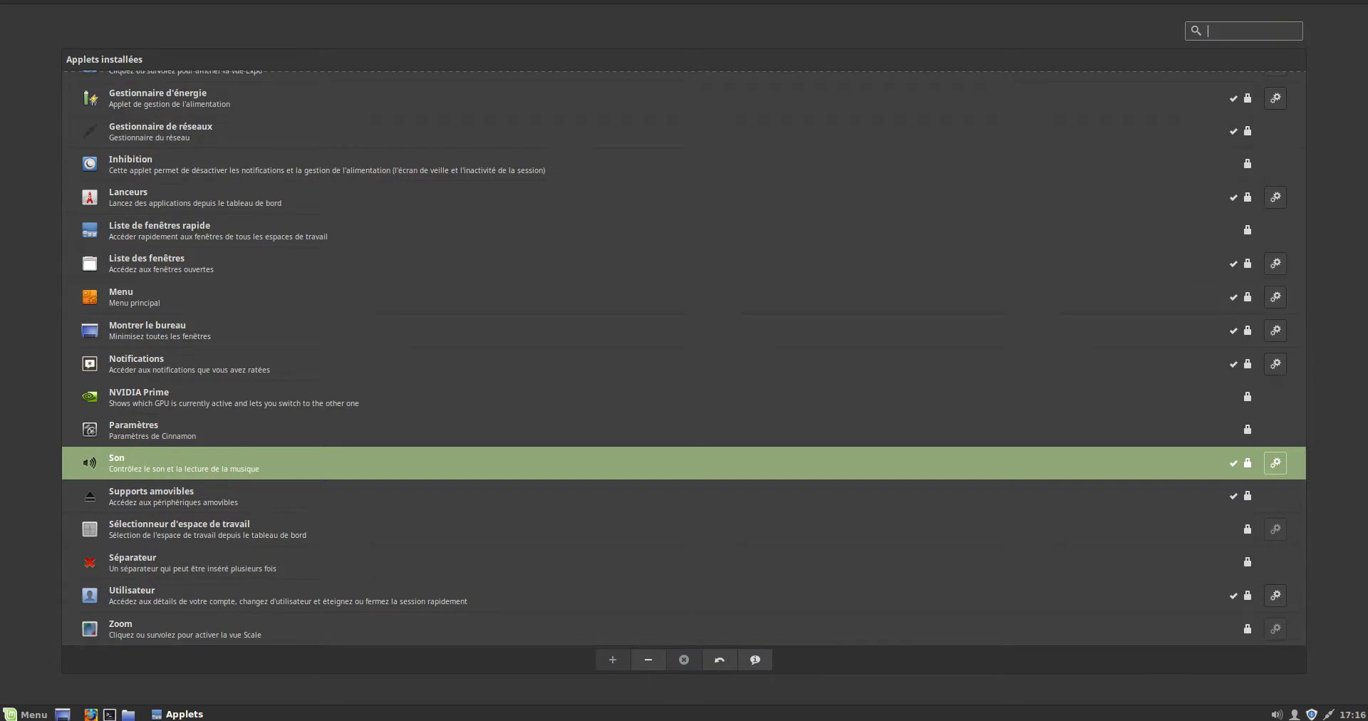
# - Clear the applet search, show downloadable applets, and accept refreshing the outdated cache
pyautogui.write('XA')
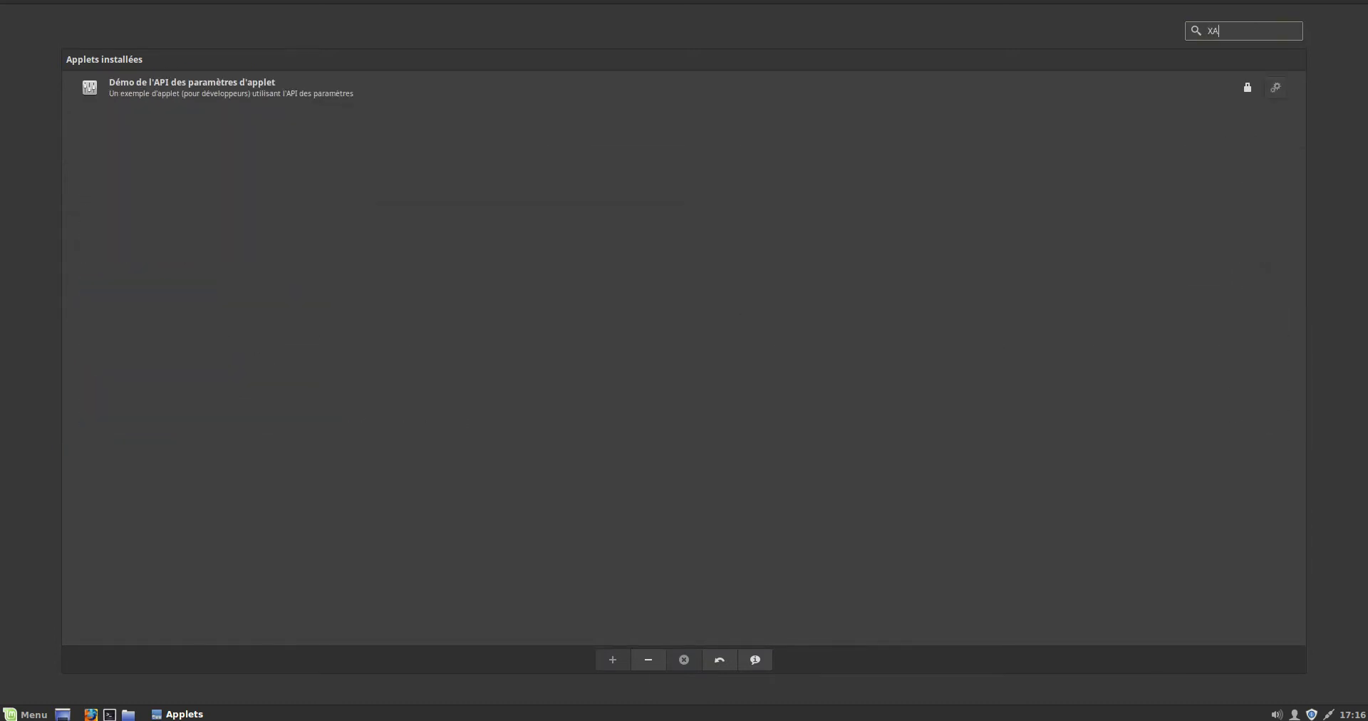
pyautogui.press('BackSpace')
pyautogui.press('BackSpace')
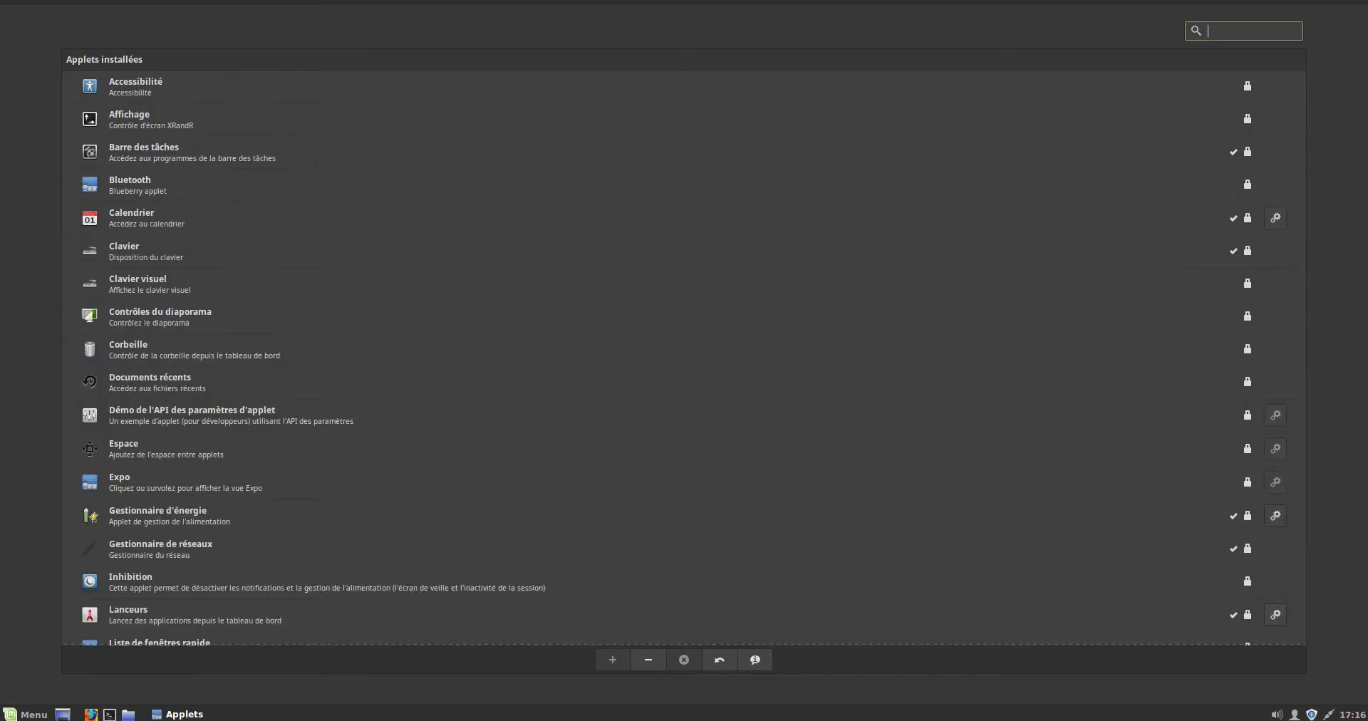
pyautogui.hotkey('ctrl', 'pagedown')
pyautogui.press('Tab')
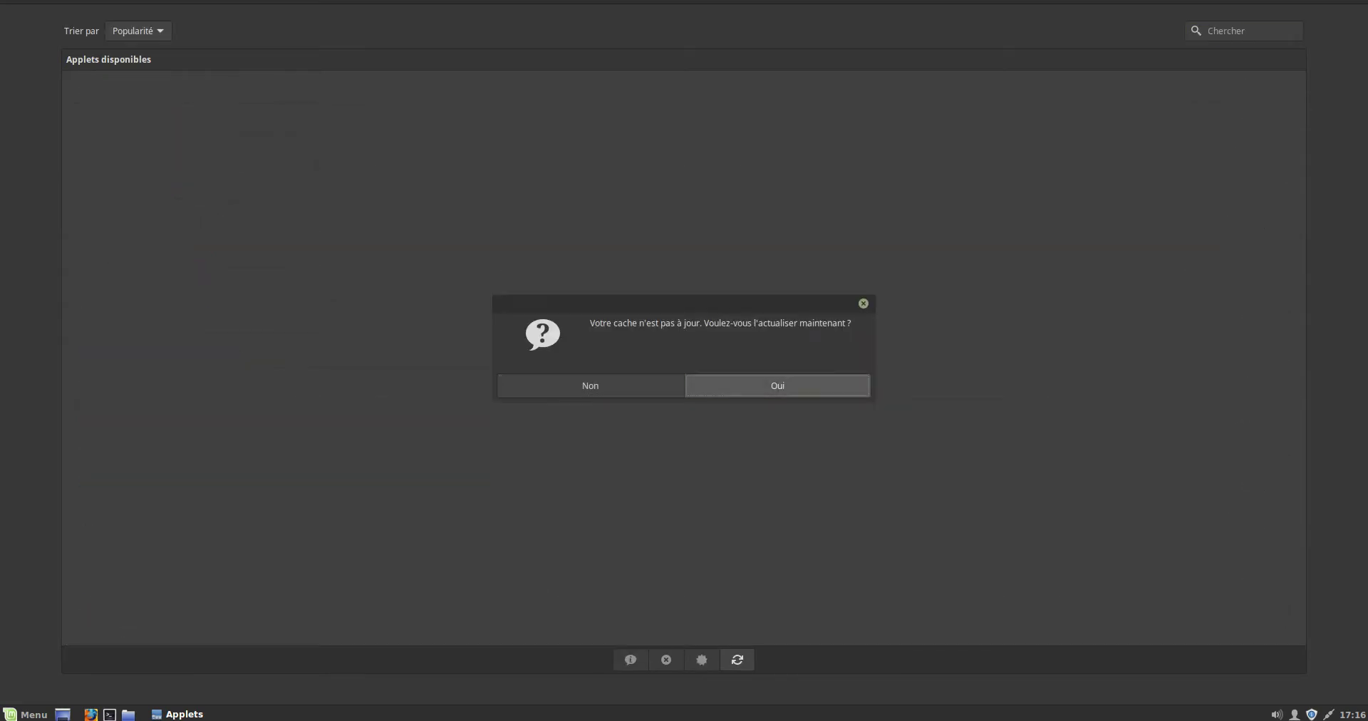
pyautogui.press('Return')
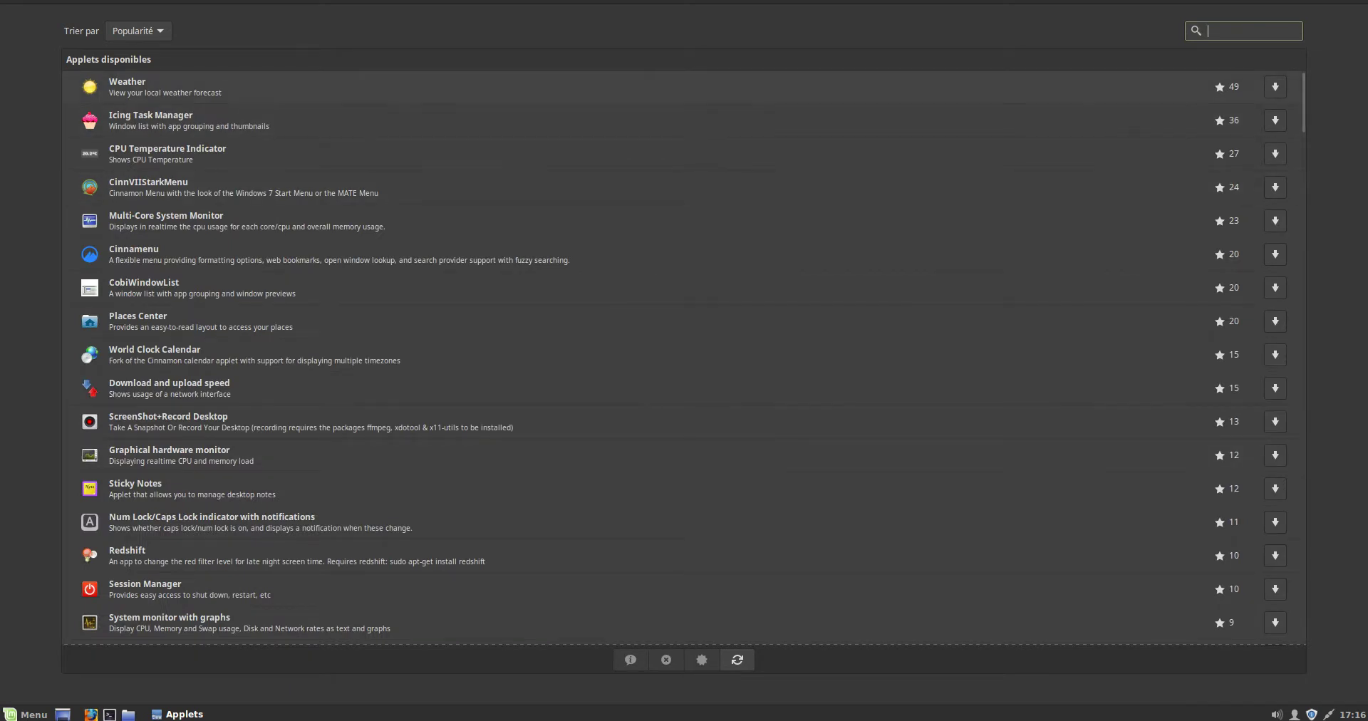
# - Download the Weather, CPU Temperature Indicator and Cinnamenu applets
pyautogui.click(1276, 86)
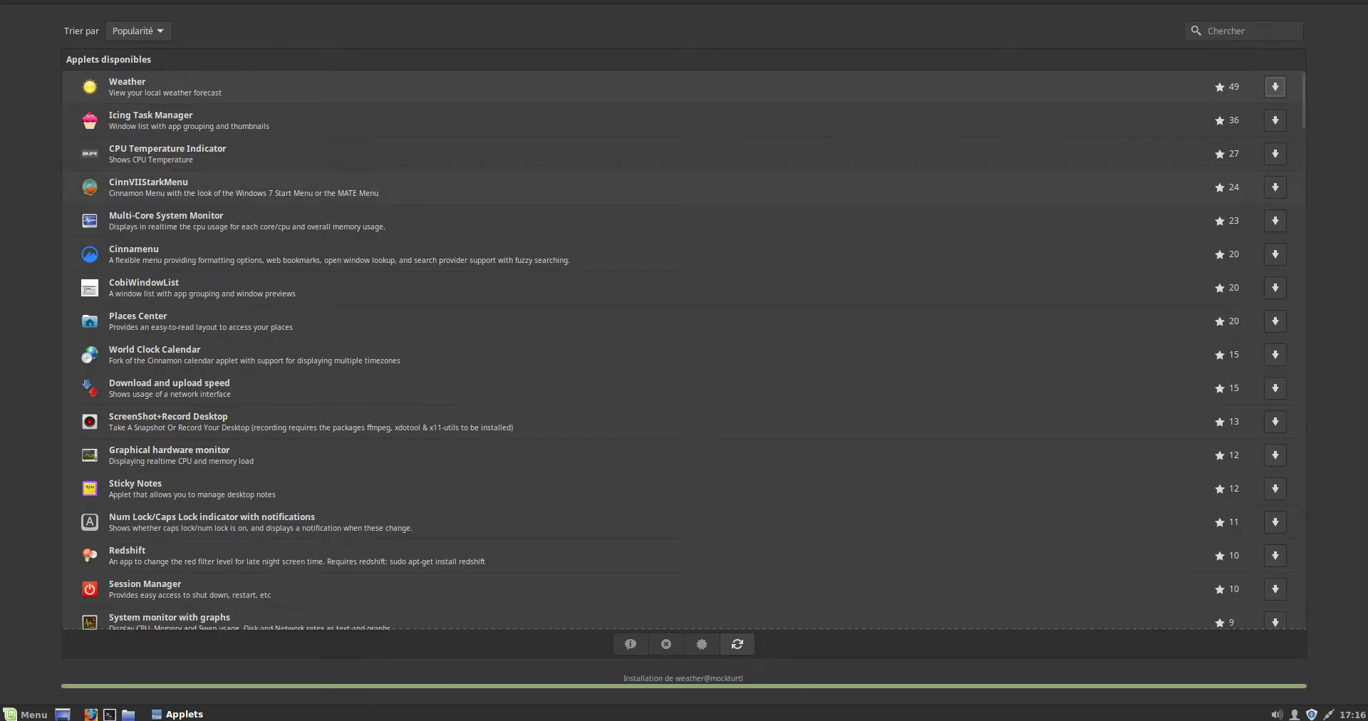
pyautogui.click(1276, 153)
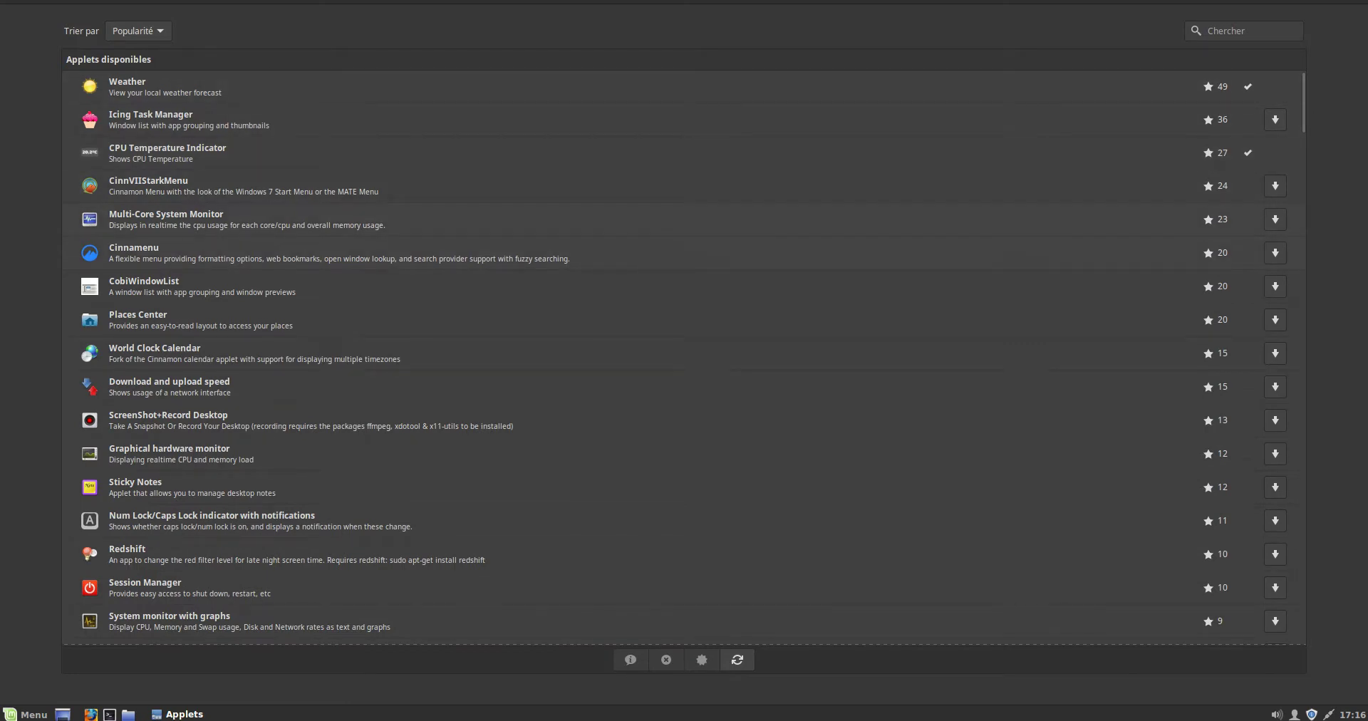
pyautogui.click(1276, 253)
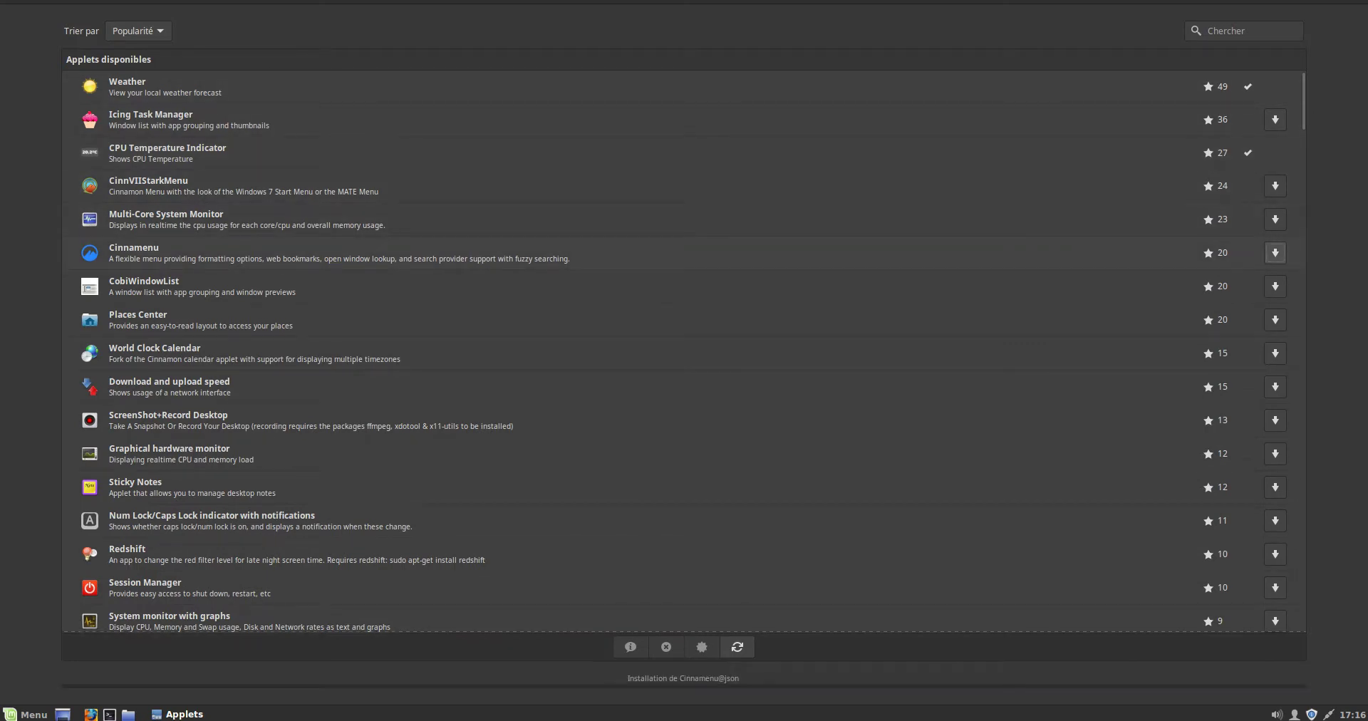
# - Download the Xampp Panel Menu applet and go back to the installed applets list
pyautogui.scroll(-8, 684, 349)
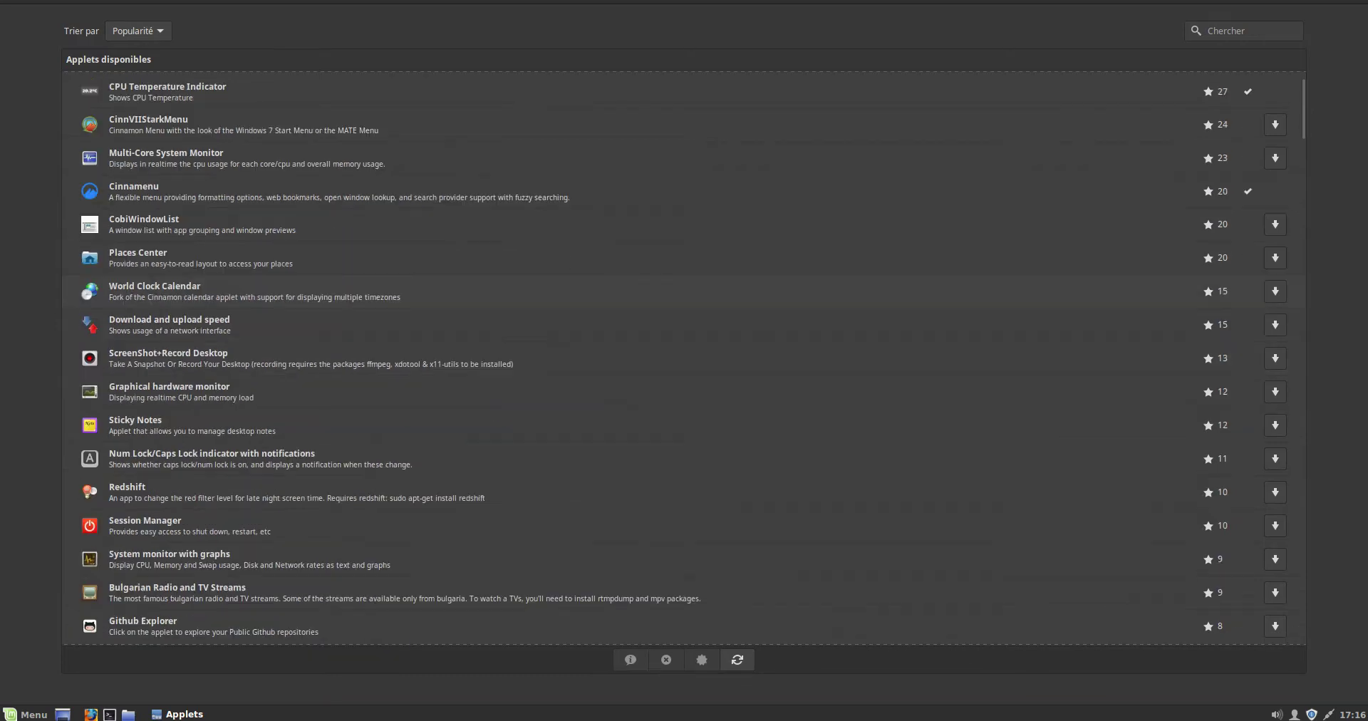
pyautogui.scroll(-3, 685, 356)
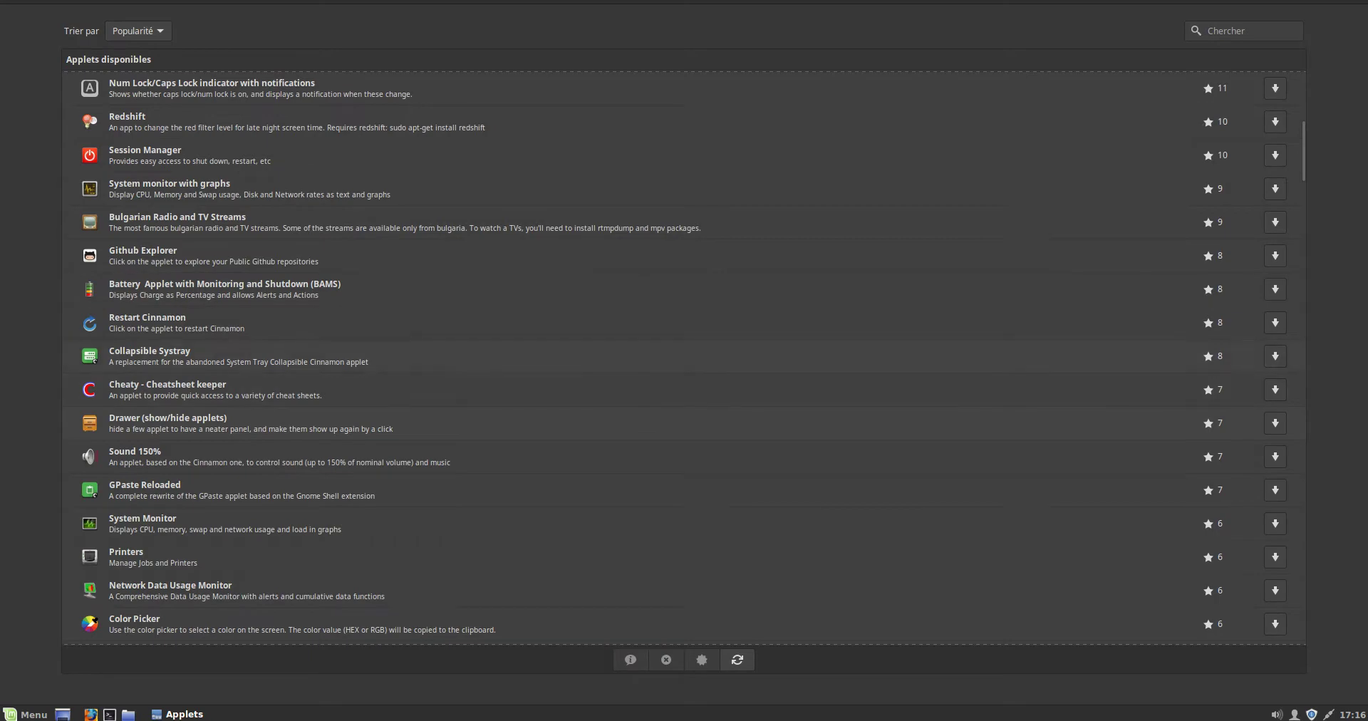
pyautogui.scroll(-18, 684, 356)
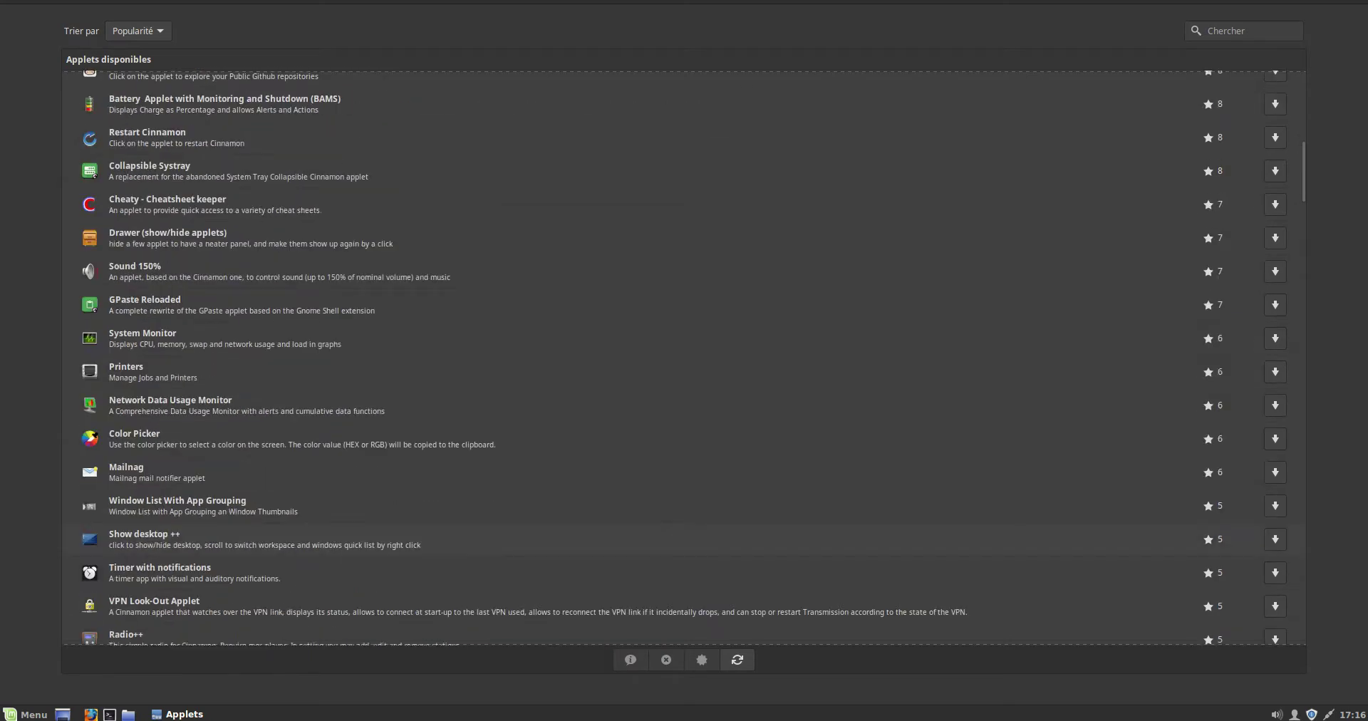
pyautogui.scroll(-20, 684, 357)
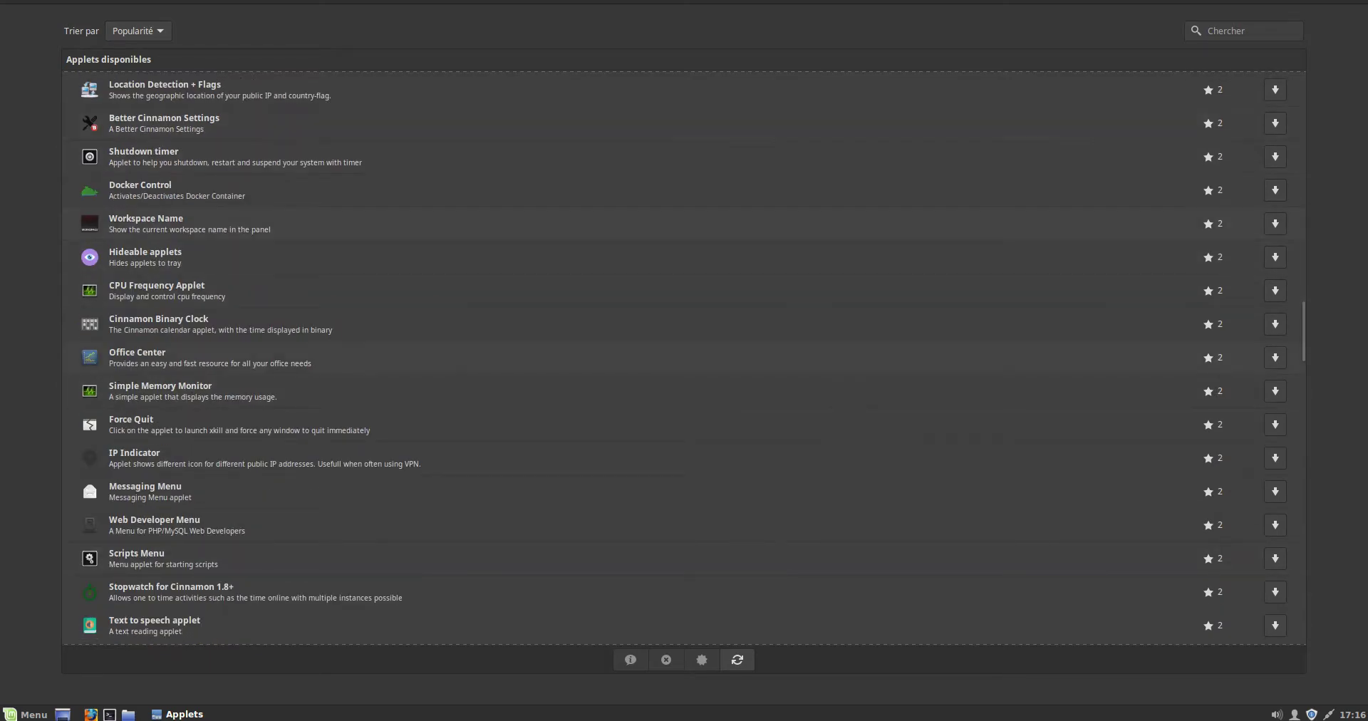
pyautogui.scroll(-20, 683, 358)
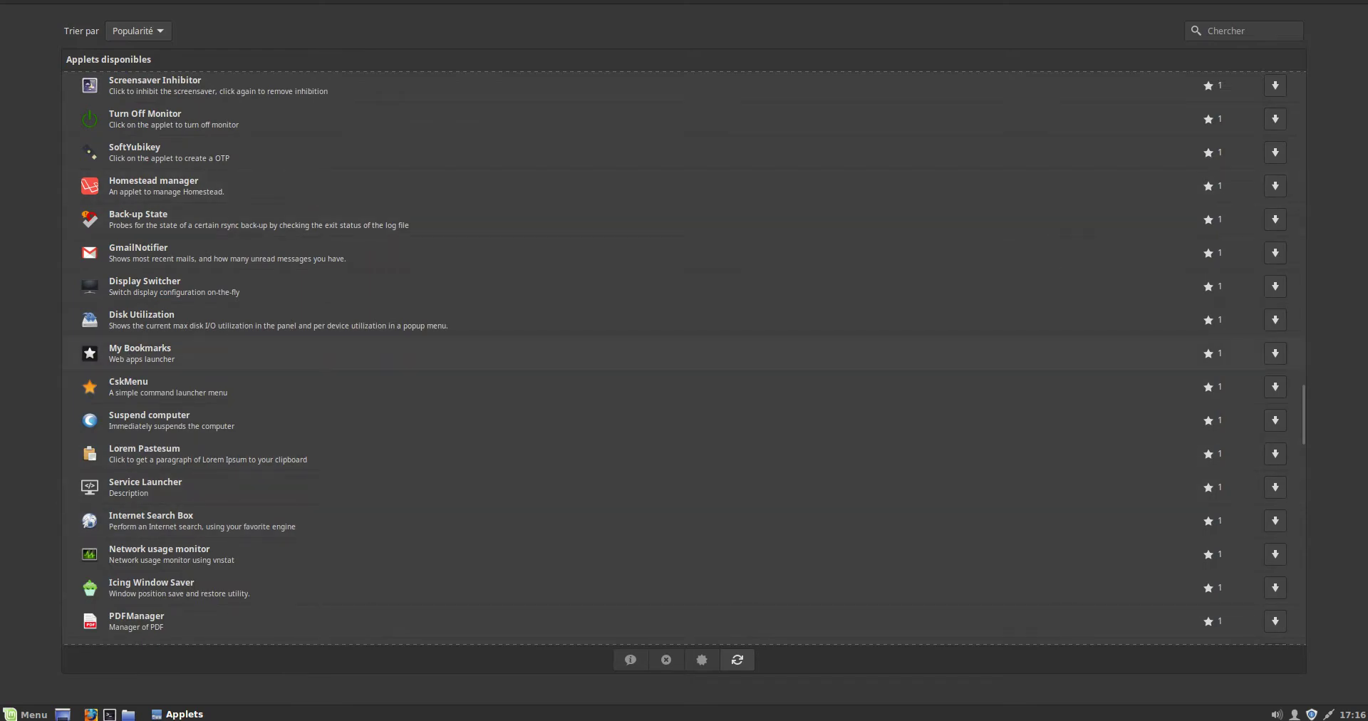
pyautogui.scroll(6, 683, 358)
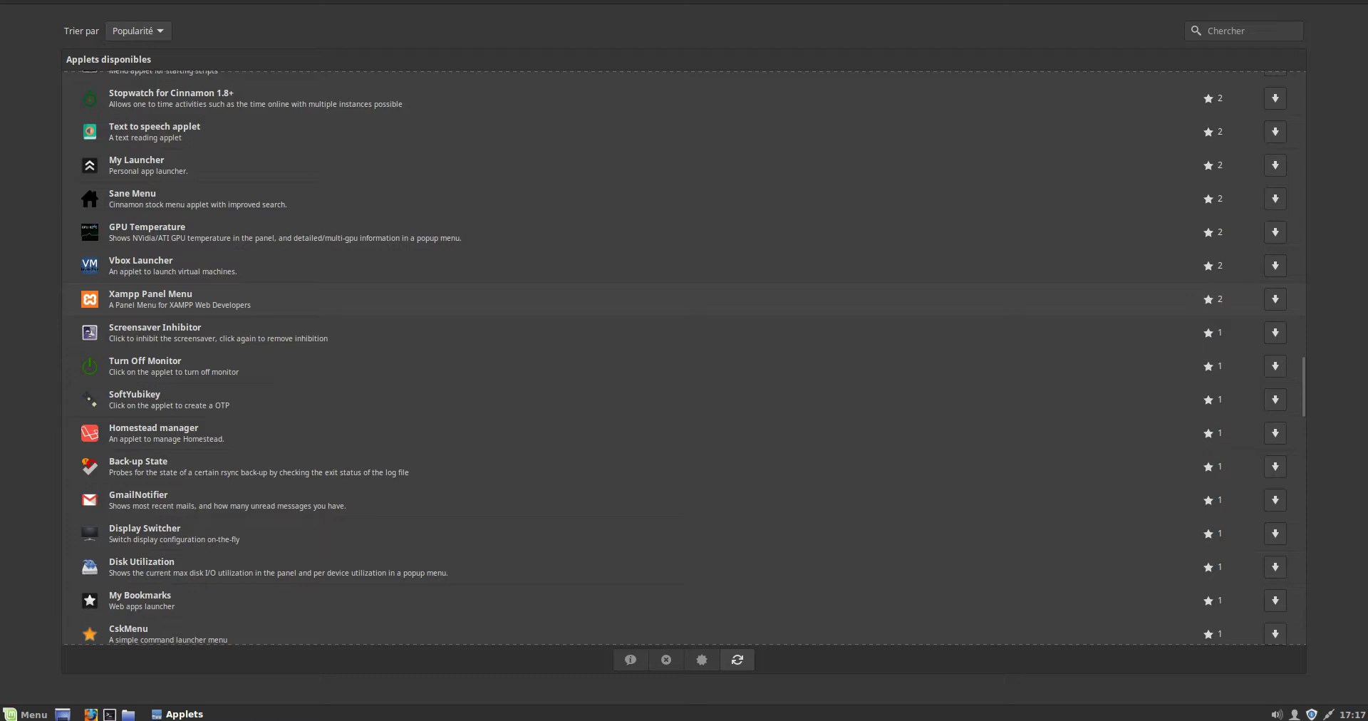
pyautogui.click(1275, 298)
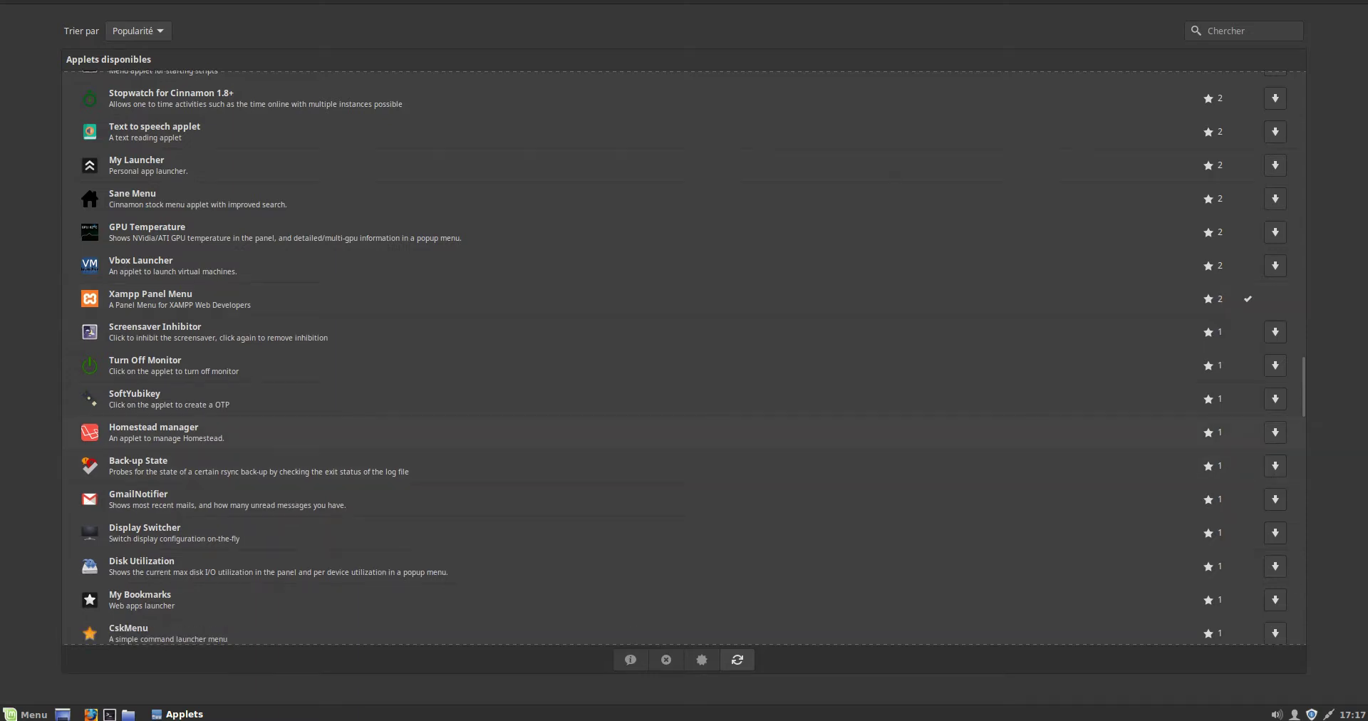
pyautogui.scroll(-4, 684, 356)
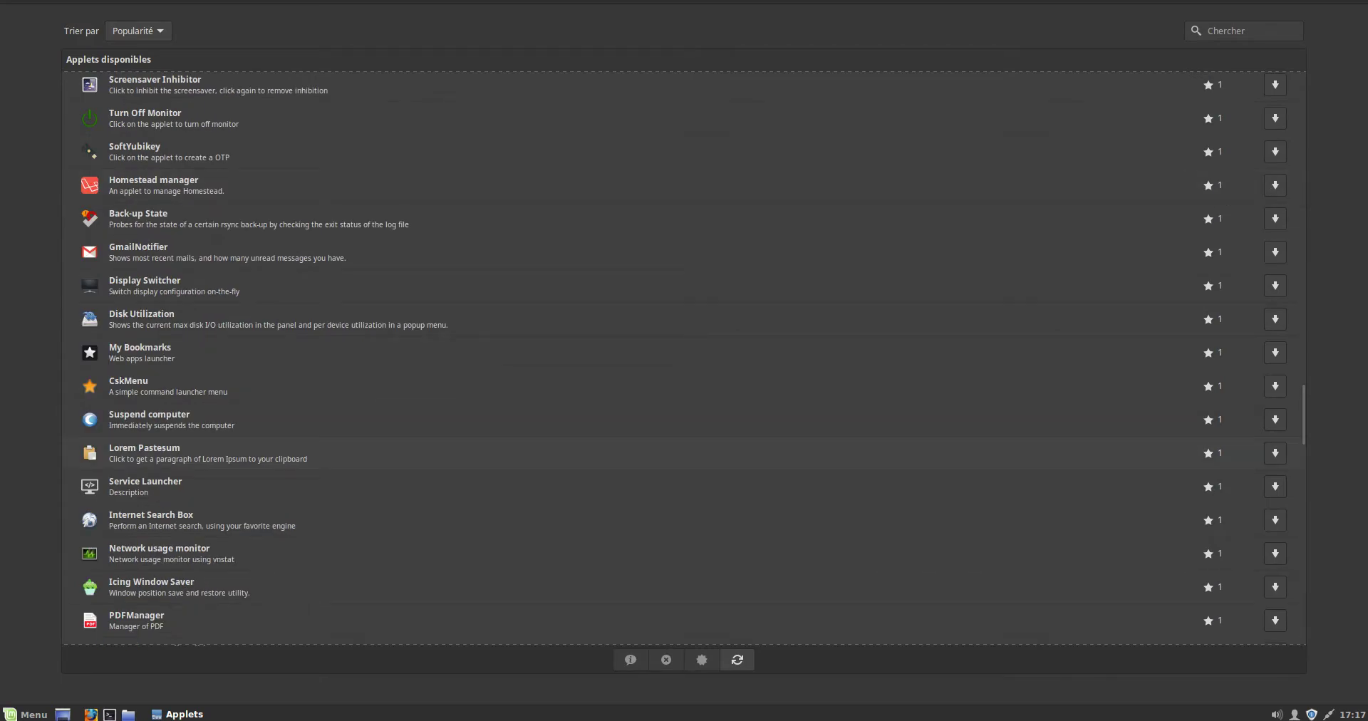
pyautogui.scroll(-8, 684, 356)
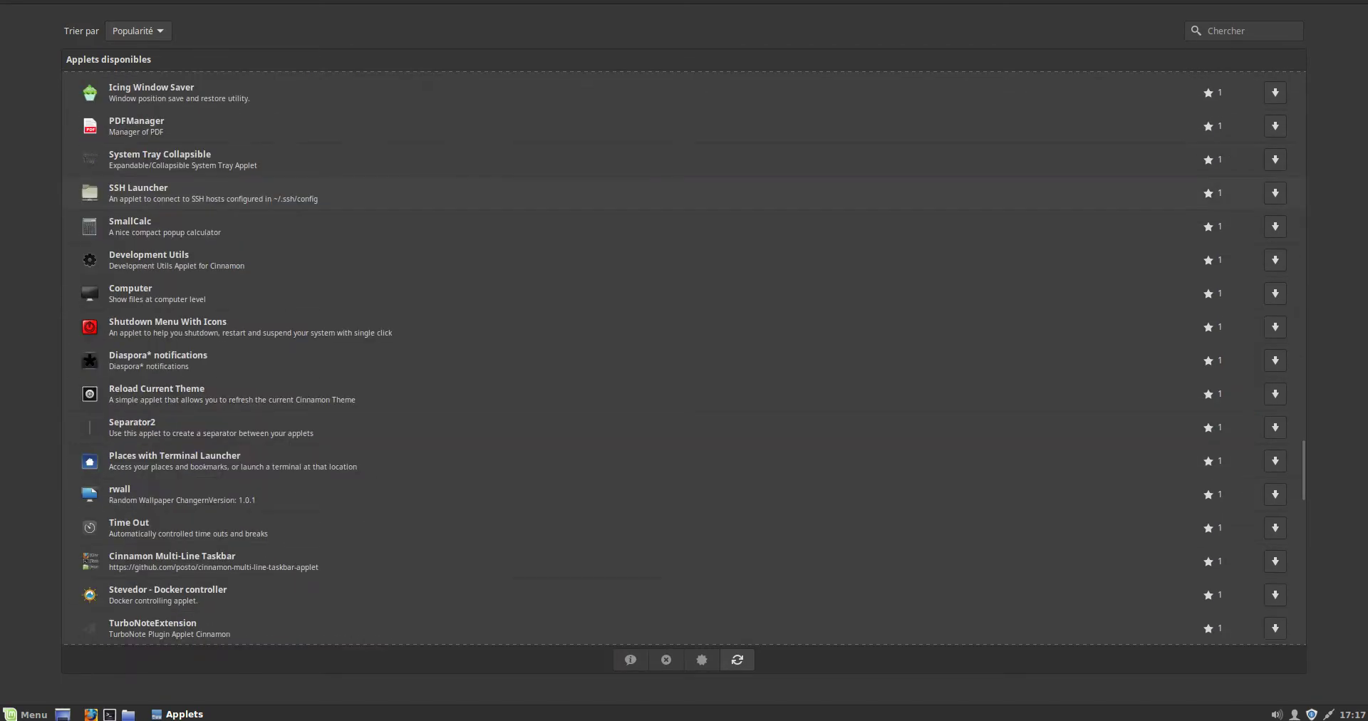
pyautogui.scroll(-16, 684, 356)
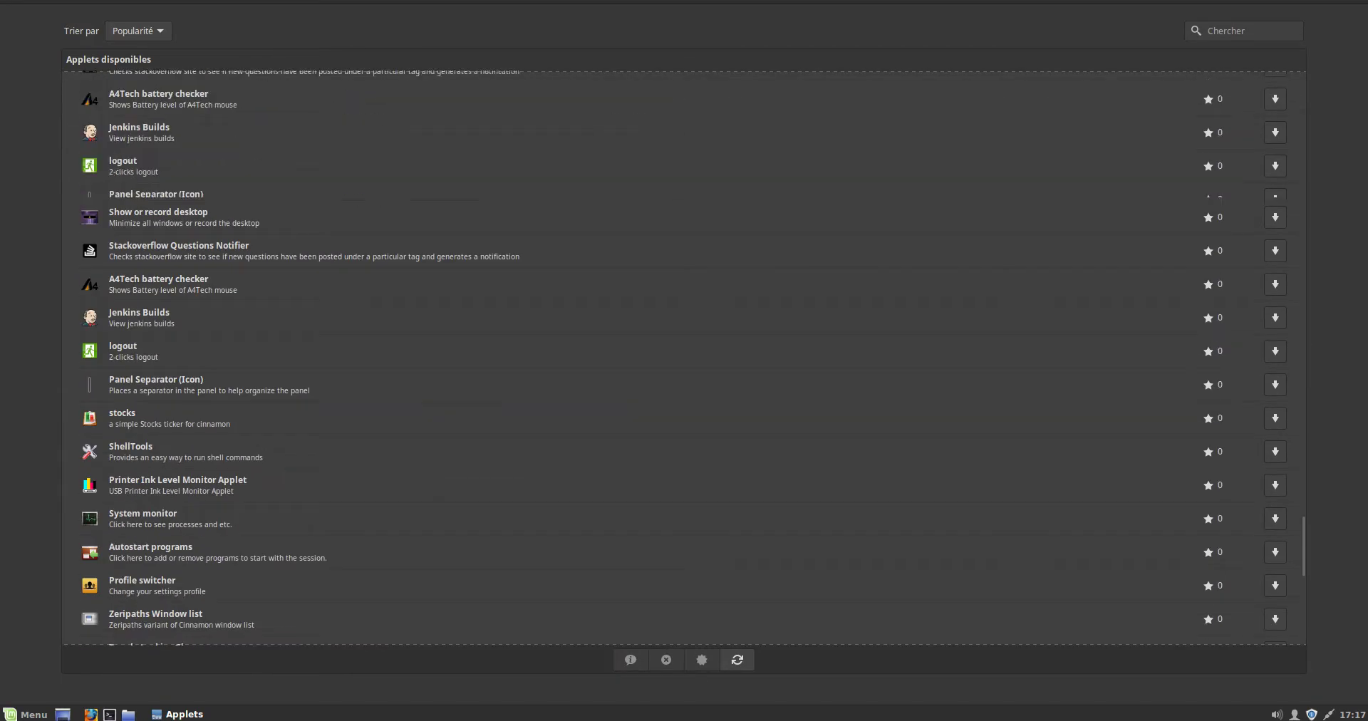
pyautogui.scroll(-10, 684, 357)
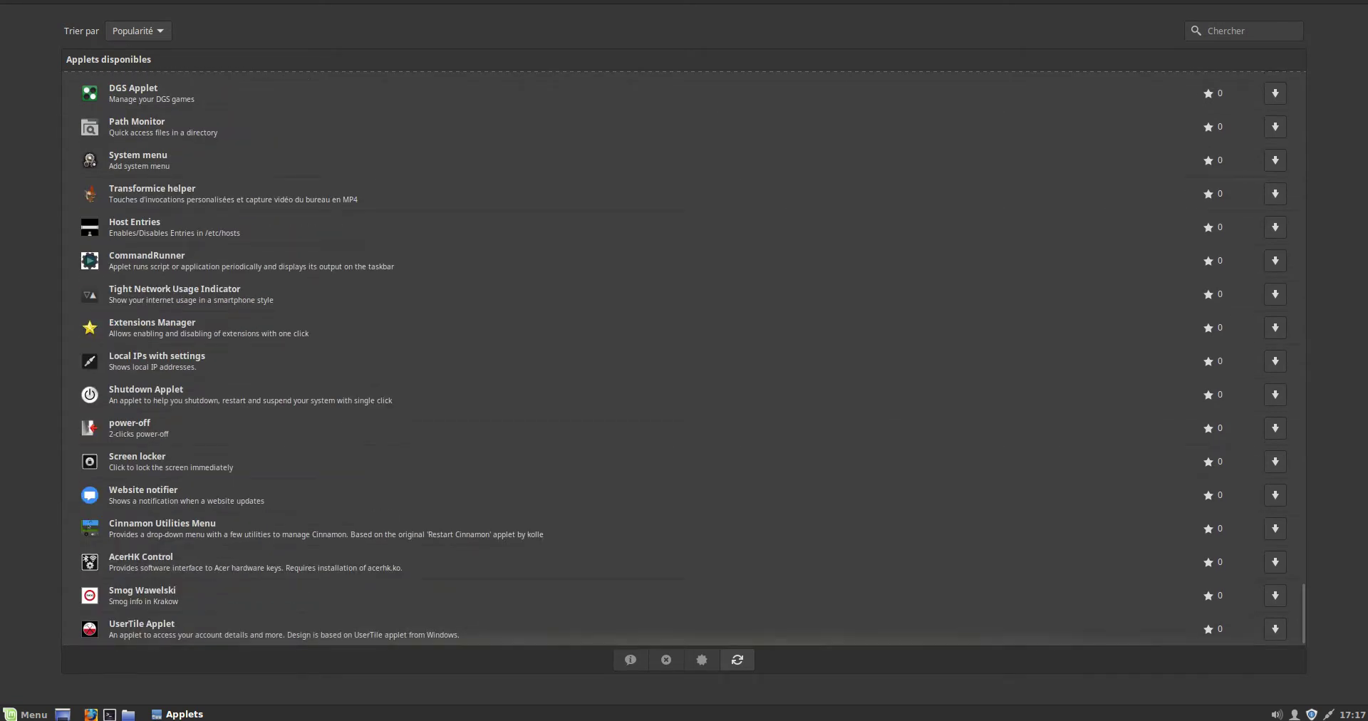
pyautogui.hotkey('ctrl', 'pageup')
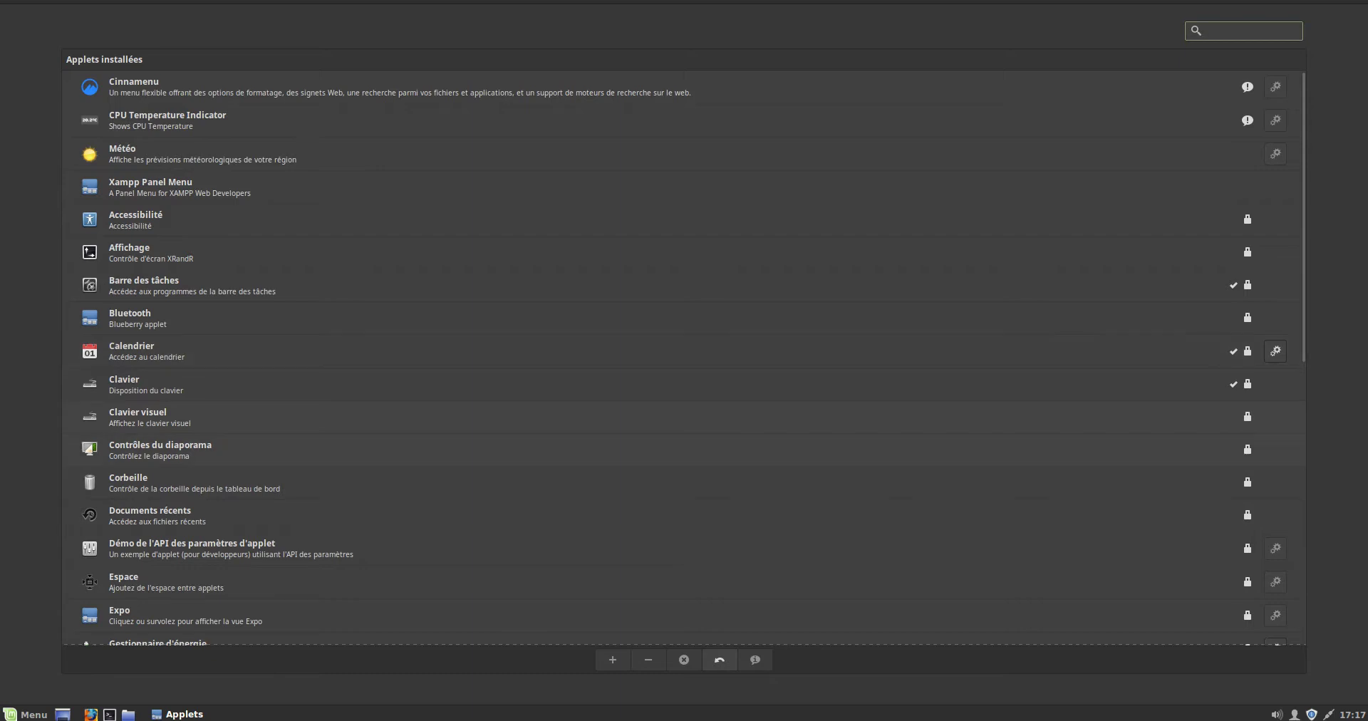
# - Add the Cinnamenu applet to the panel and open its menu to try it
pyautogui.scroll(-5, 684, 356)
pyautogui.scroll(-5, 684, 356)
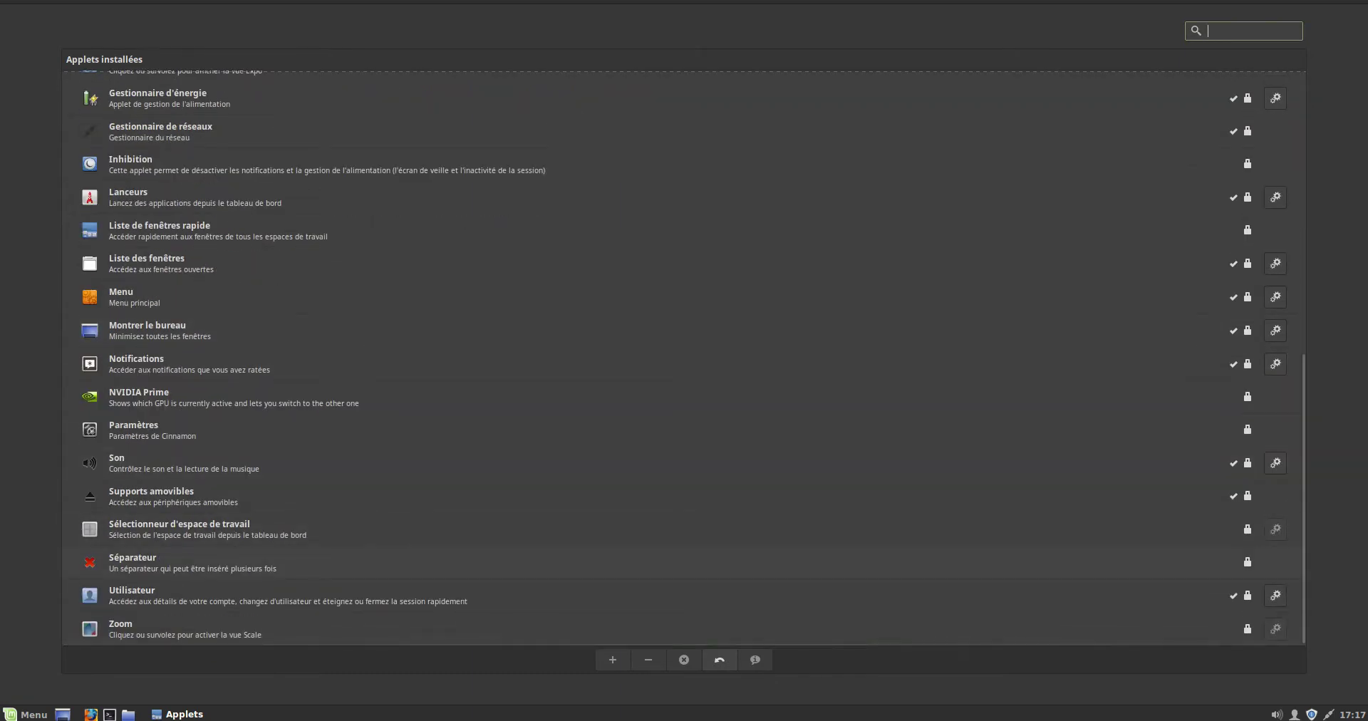
pyautogui.scroll(10, 685, 356)
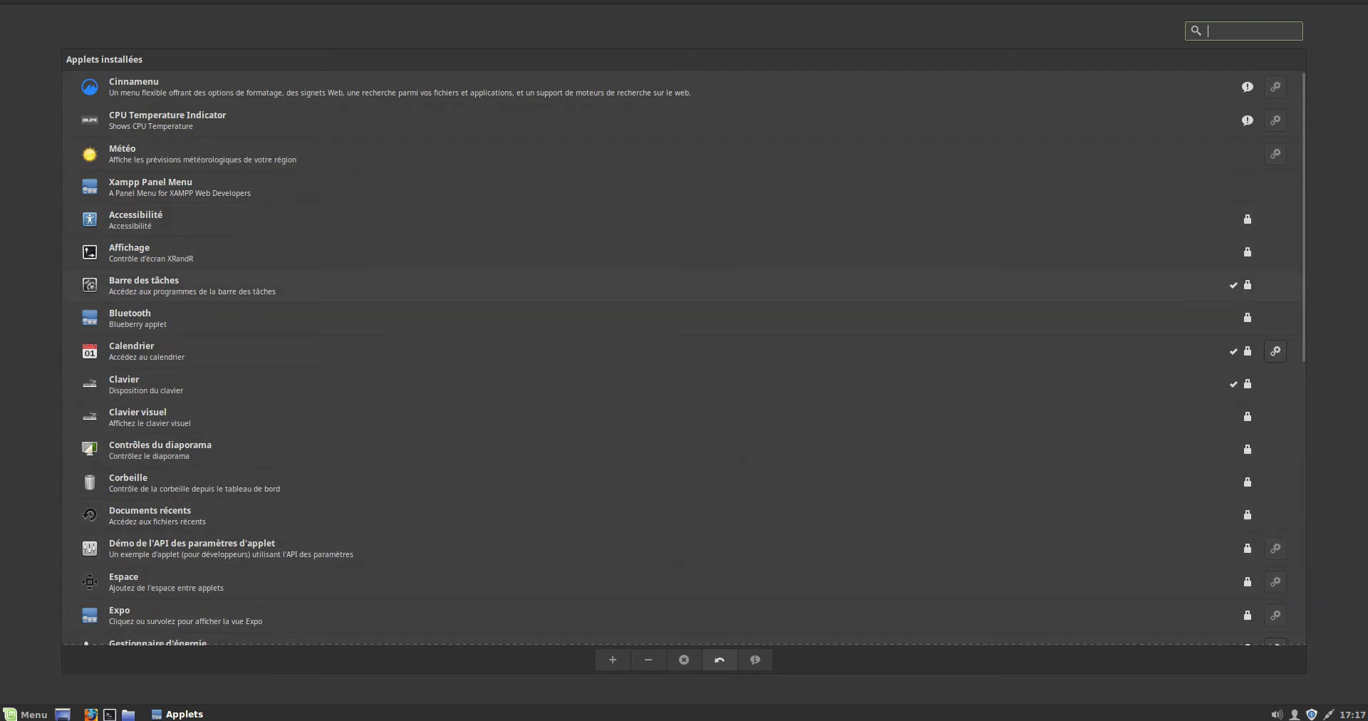
pyautogui.click(399, 86)
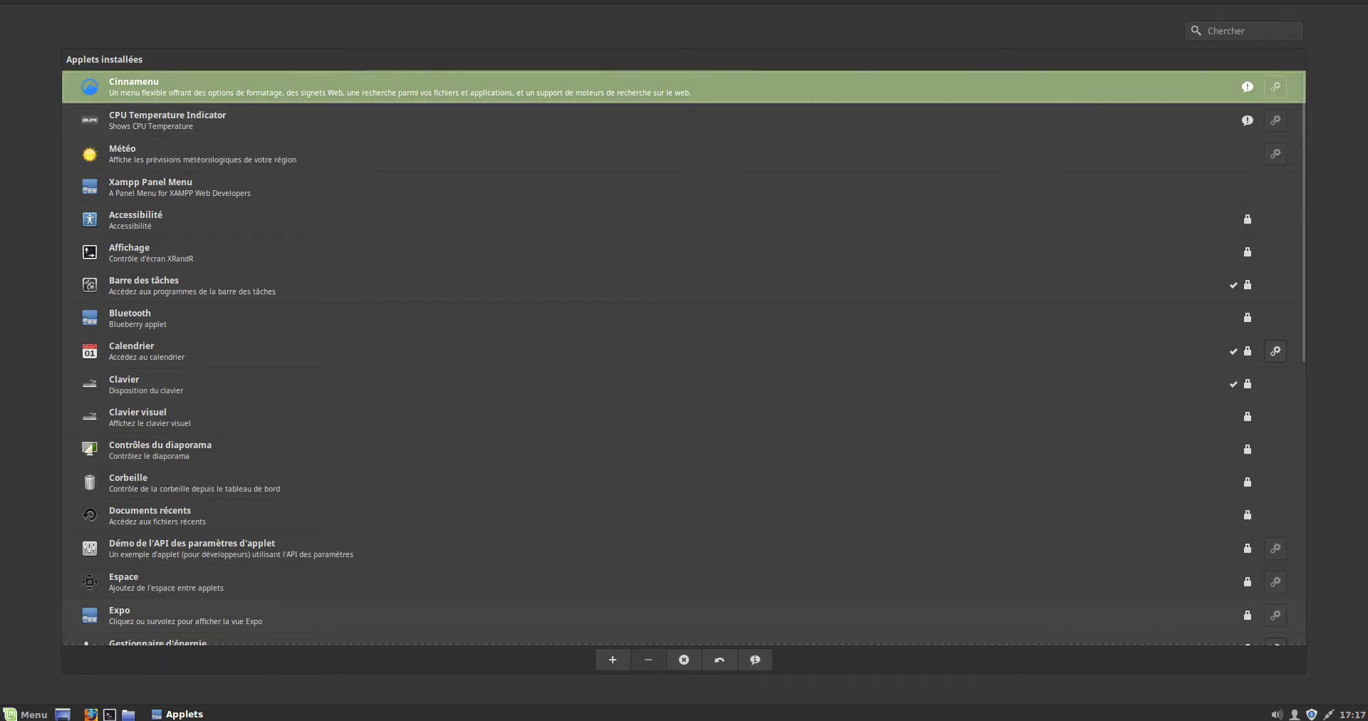
pyautogui.click(613, 660)
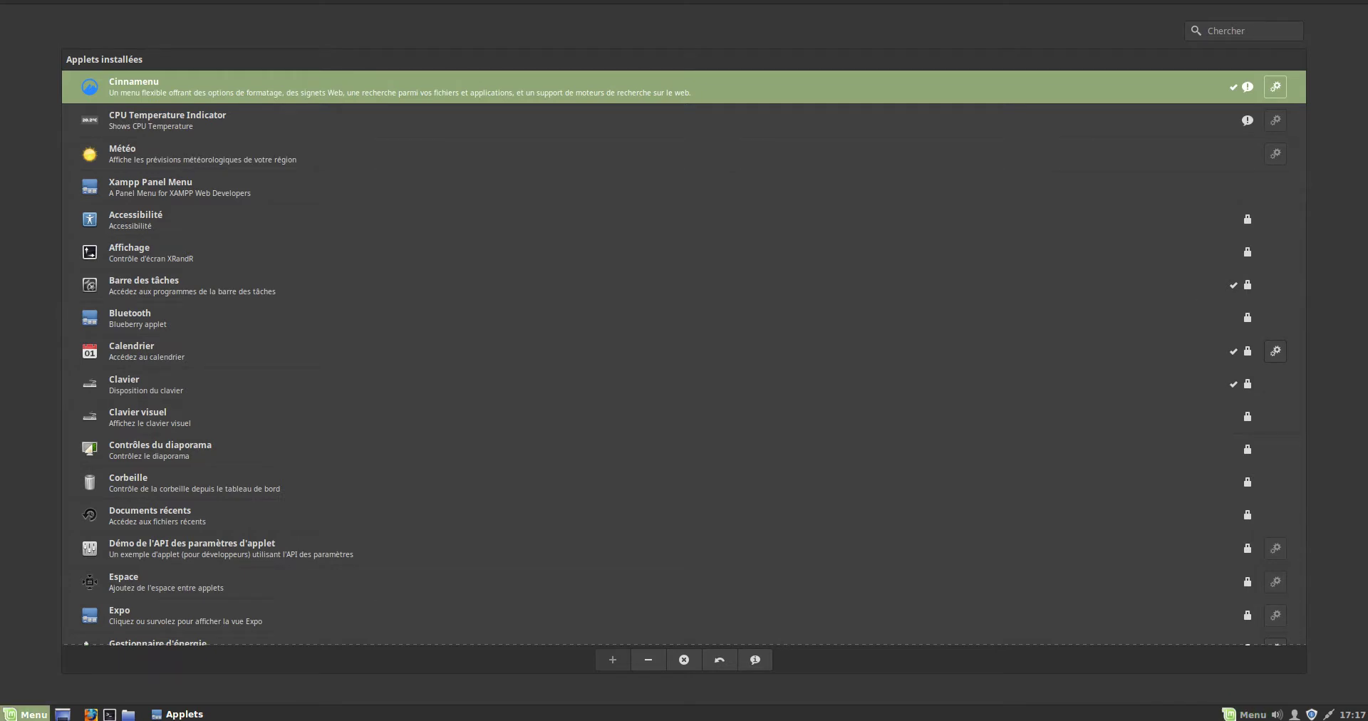
pyautogui.click(24, 714)
pyautogui.click(25, 713)
pyautogui.click(1246, 714)
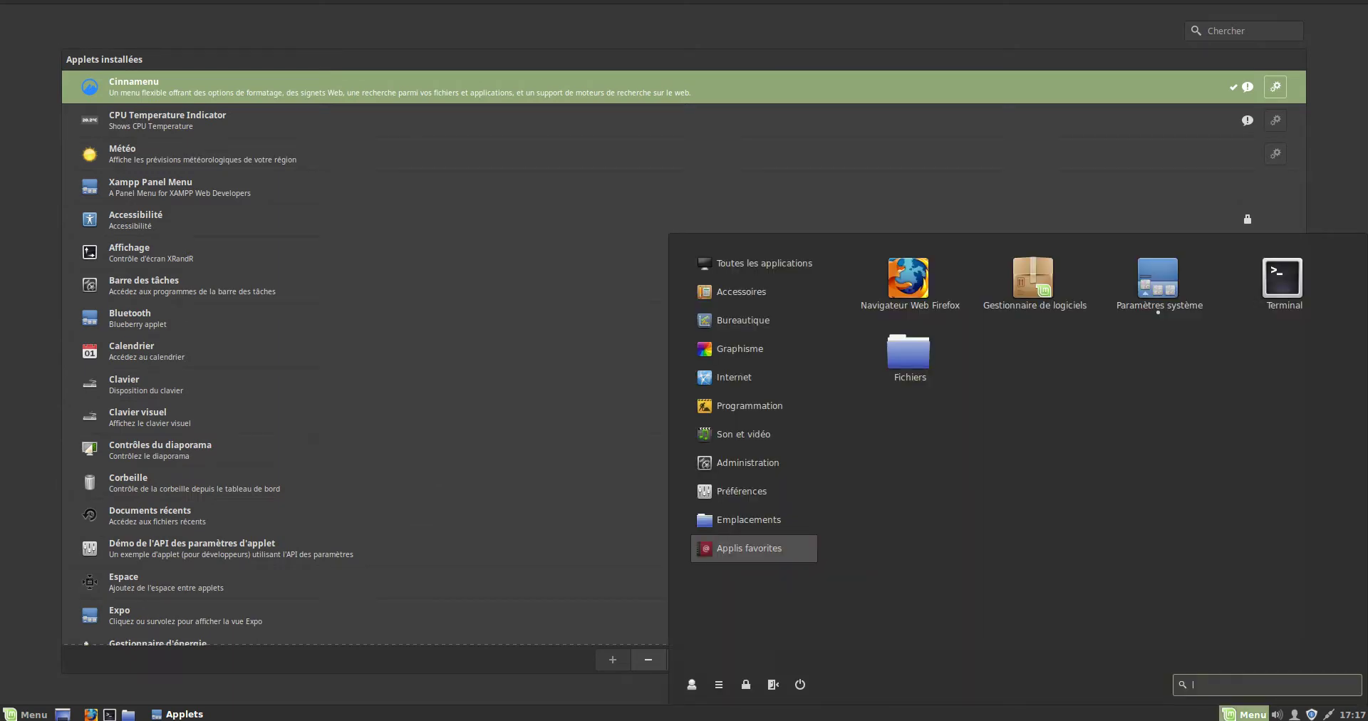
pyautogui.press('Escape')
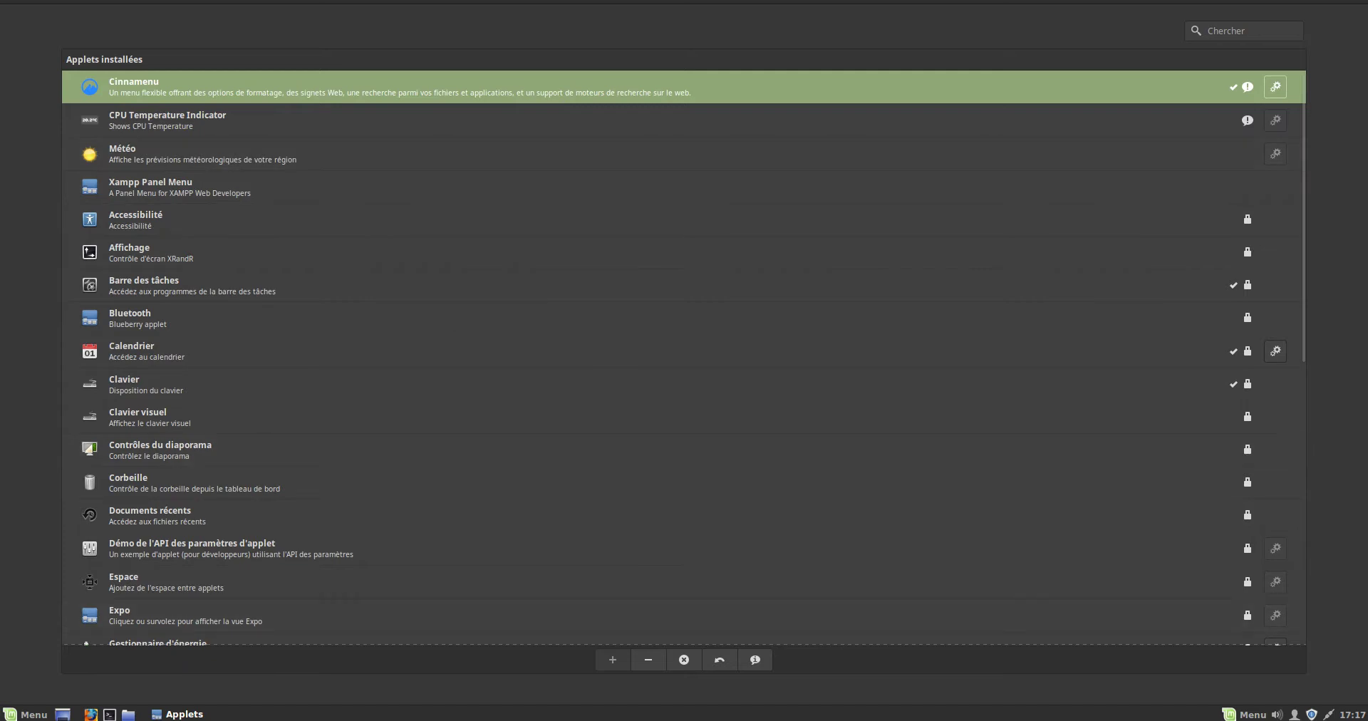
# - Remove Cinnamenu from the panel and uninstall it completely, confirming Oui
pyautogui.click(649, 660)
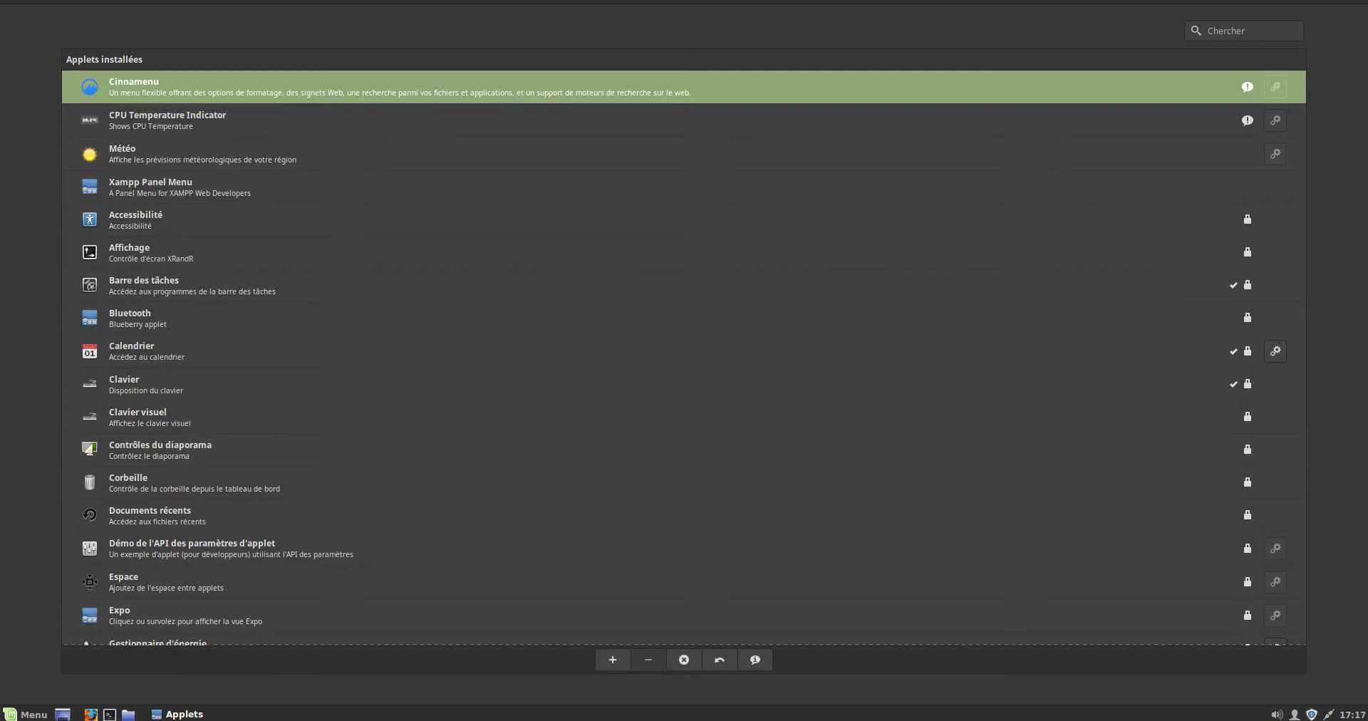
pyautogui.click(685, 660)
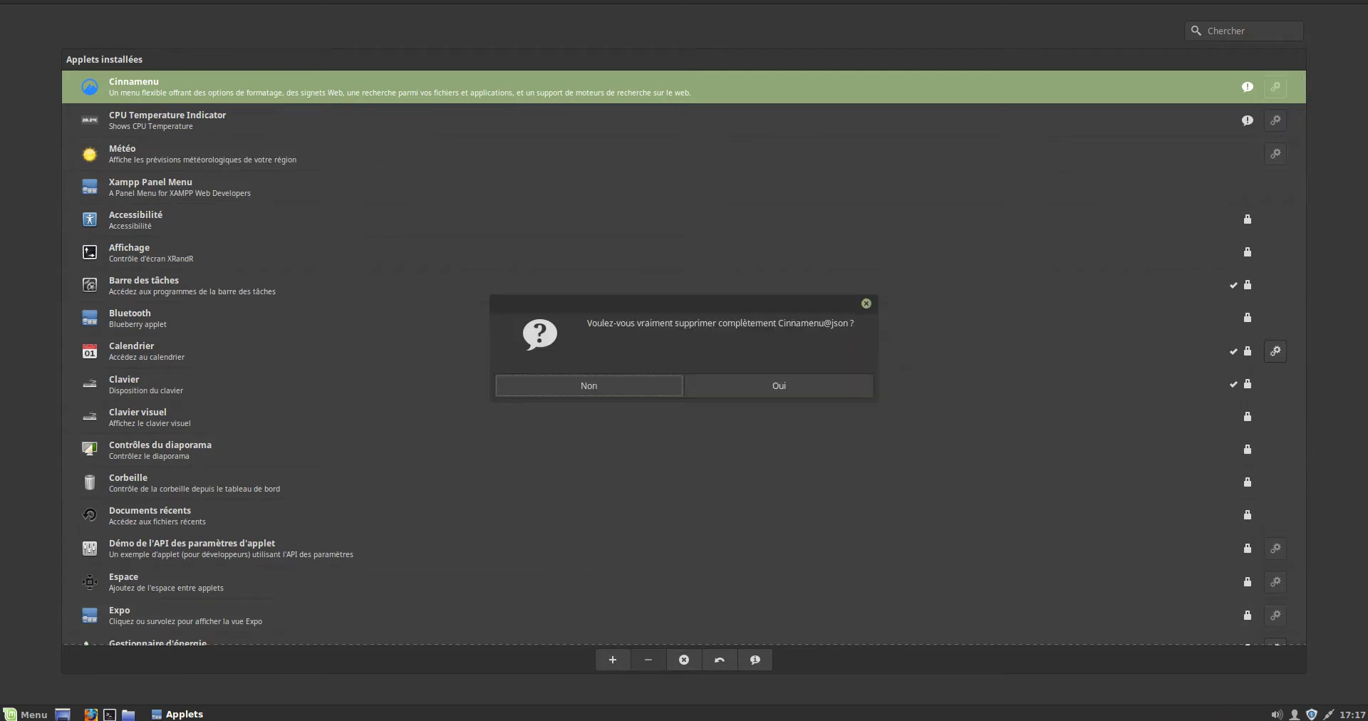
pyautogui.press('Tab')
pyautogui.press('Return')
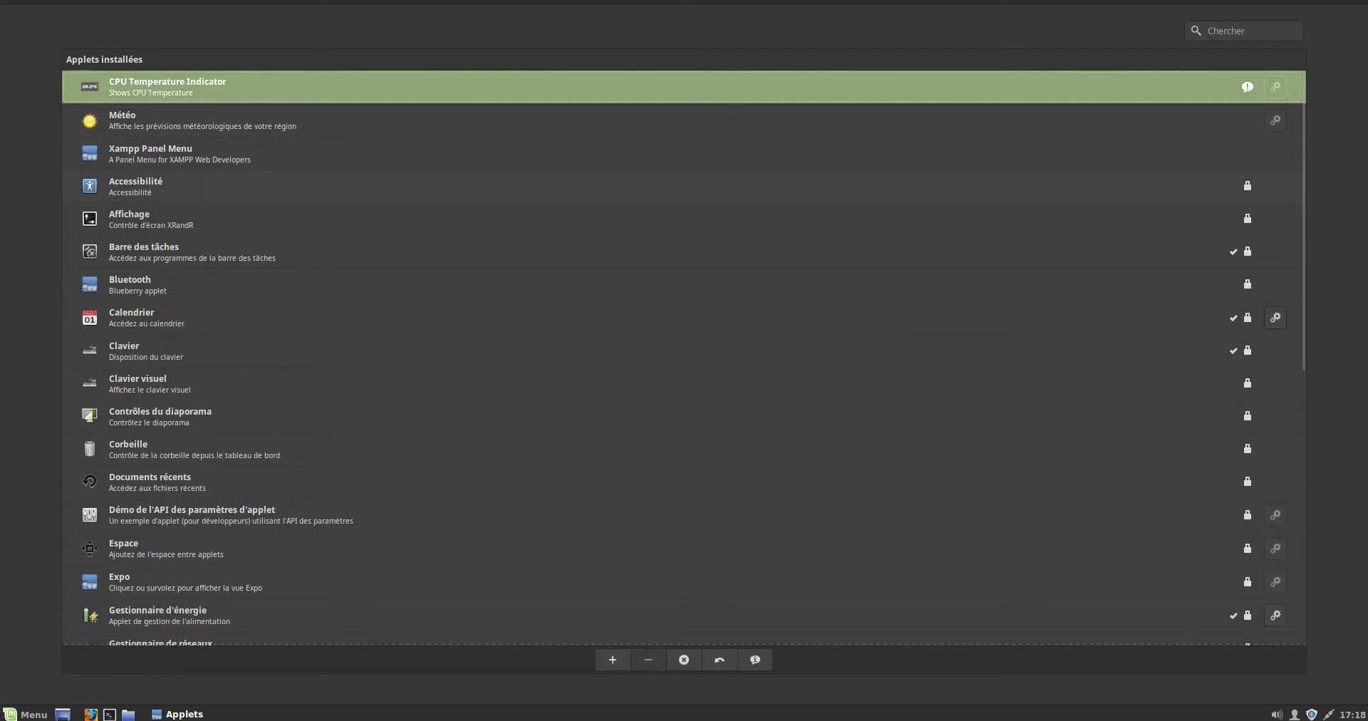
# - Add CPU Temperature Indicator to the panel and check its sensors popup
pyautogui.press('Return')
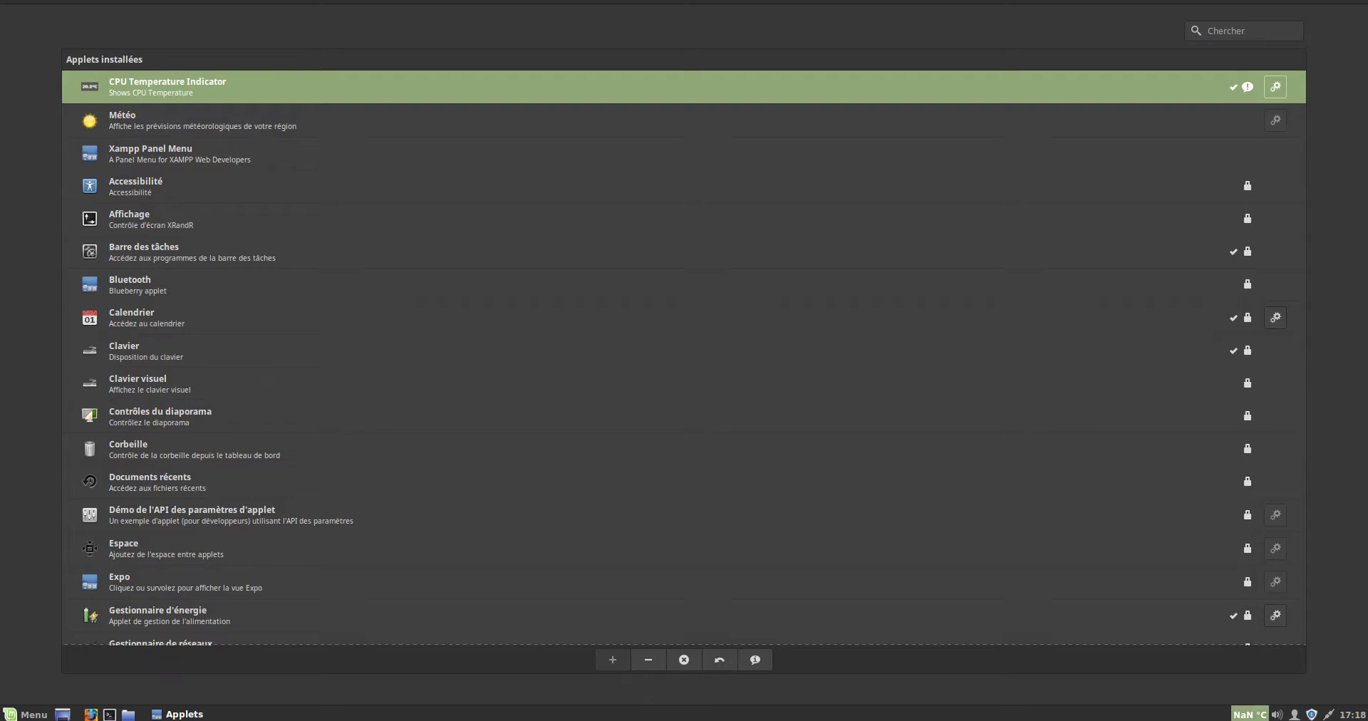
pyautogui.click(1250, 715)
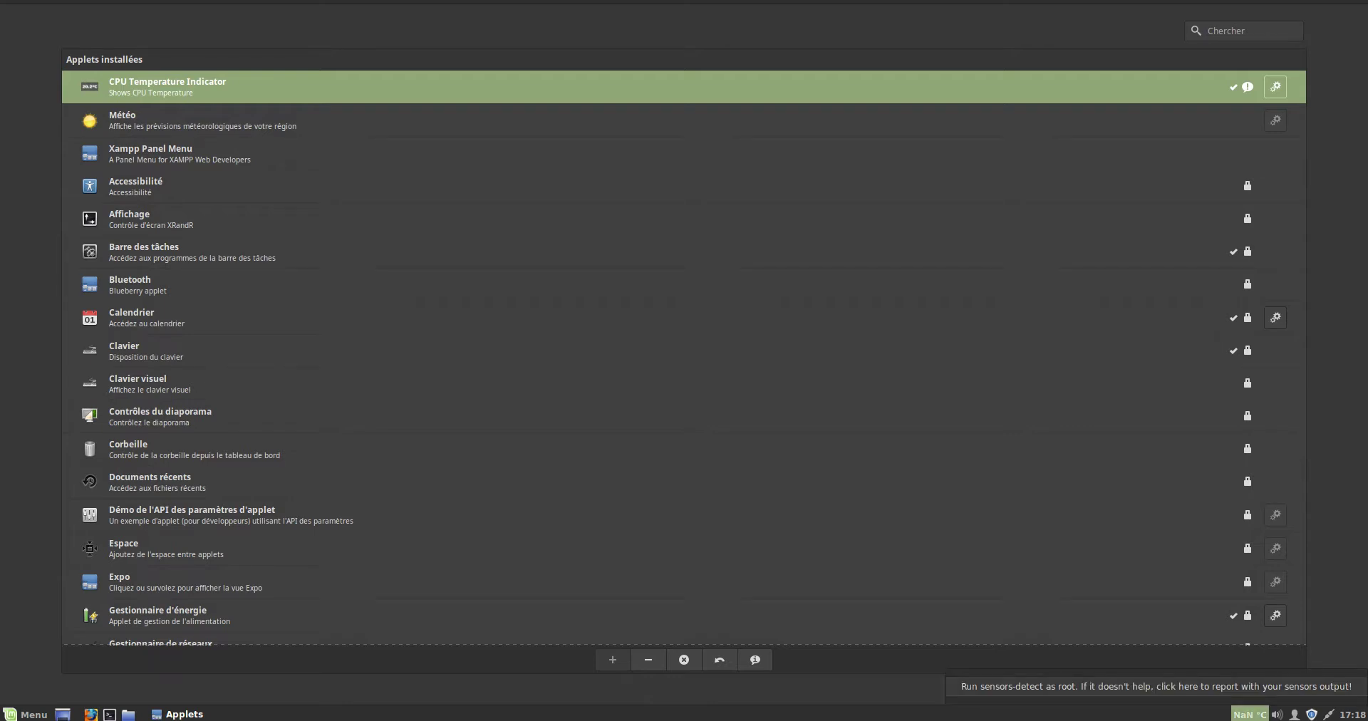
pyautogui.press('Escape')
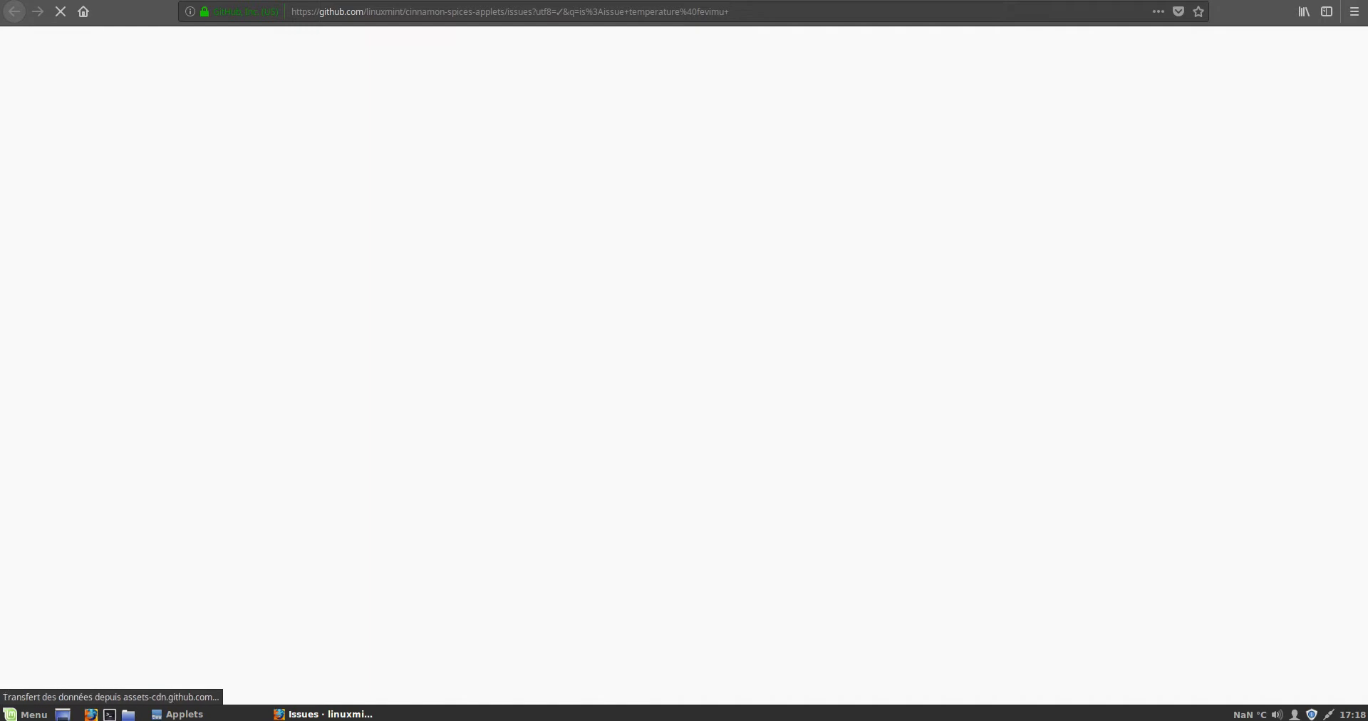
# - Close the browser and completely uninstall the temperature@fevimu applet
pyautogui.hotkey('ctrl', 'w')
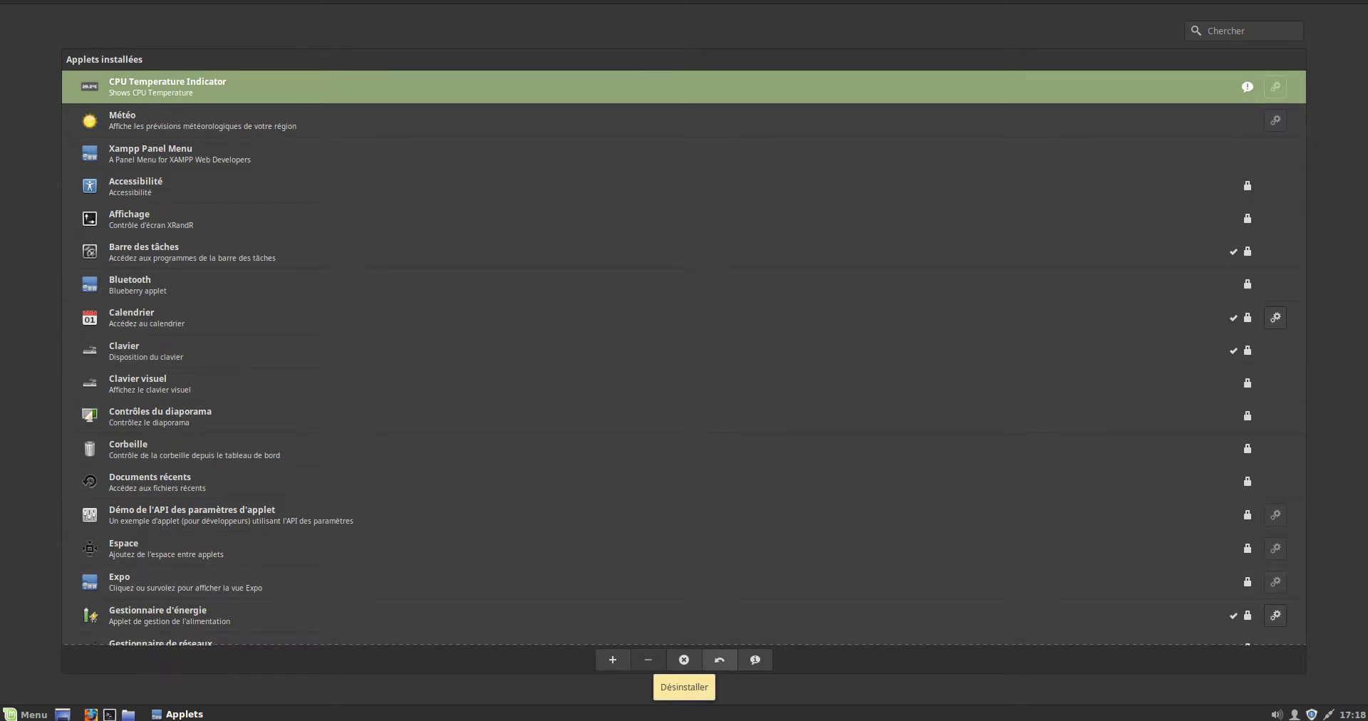
pyautogui.click(684, 660)
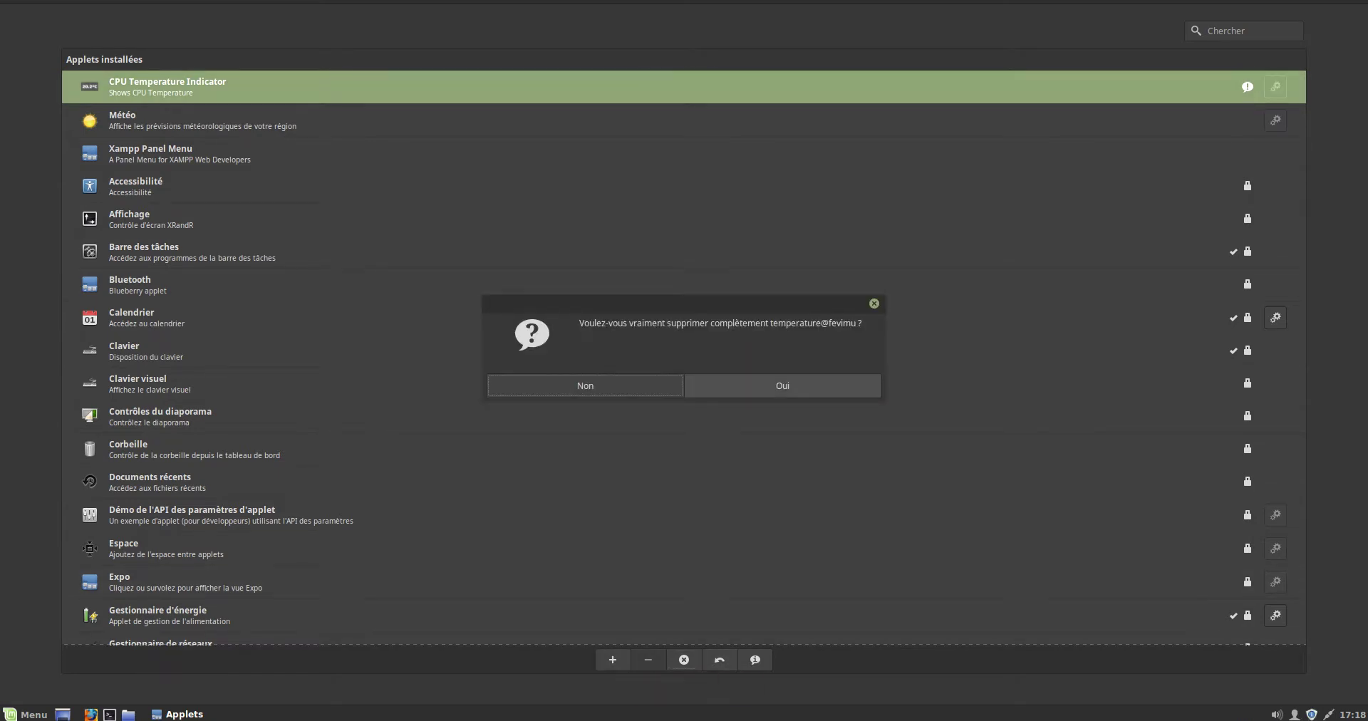
pyautogui.click(783, 386)
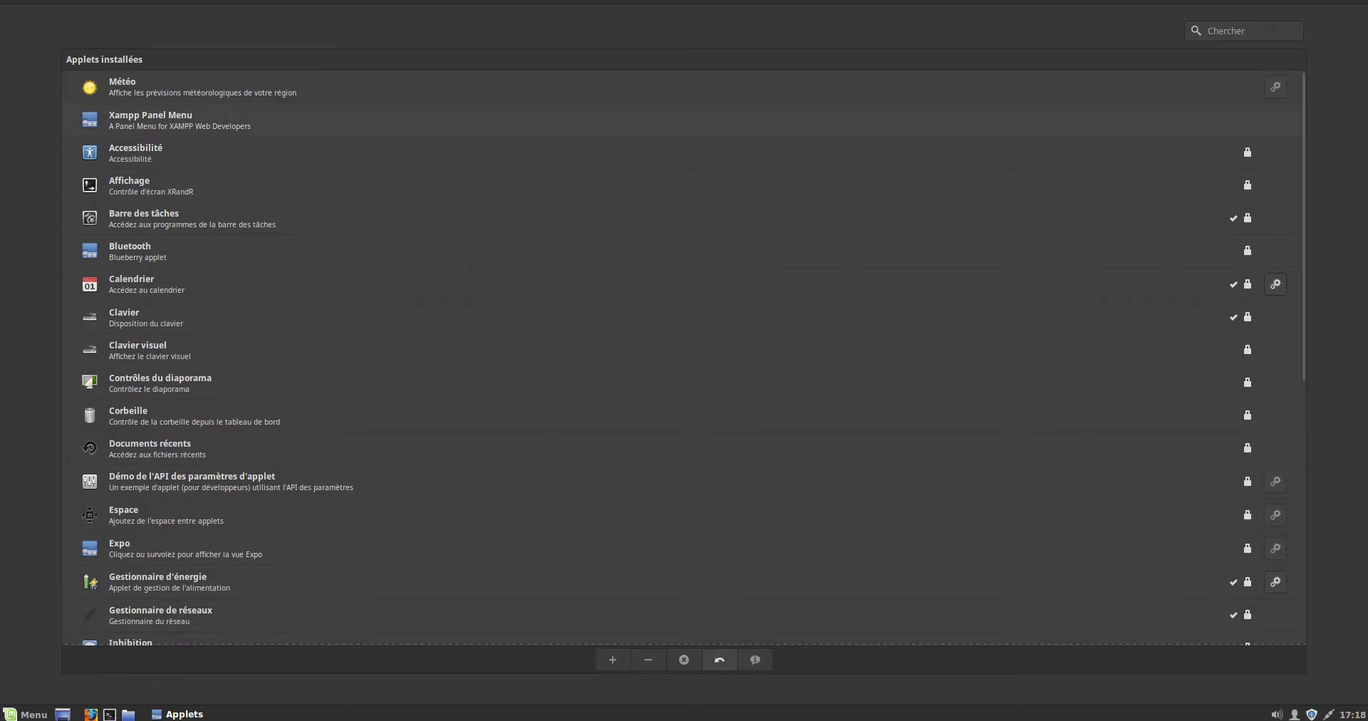
# - Add the Météo weather applet to the panel and view its popup
pyautogui.click(642, 87)
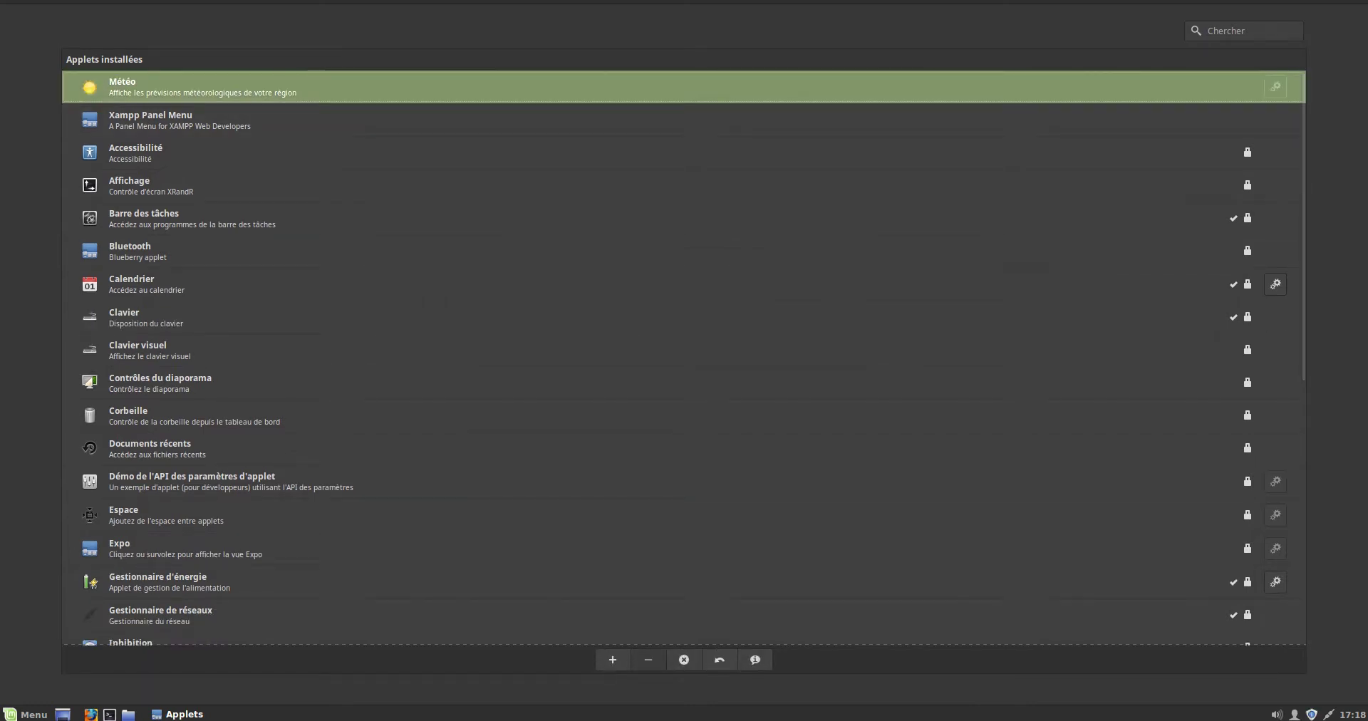
pyautogui.click(613, 660)
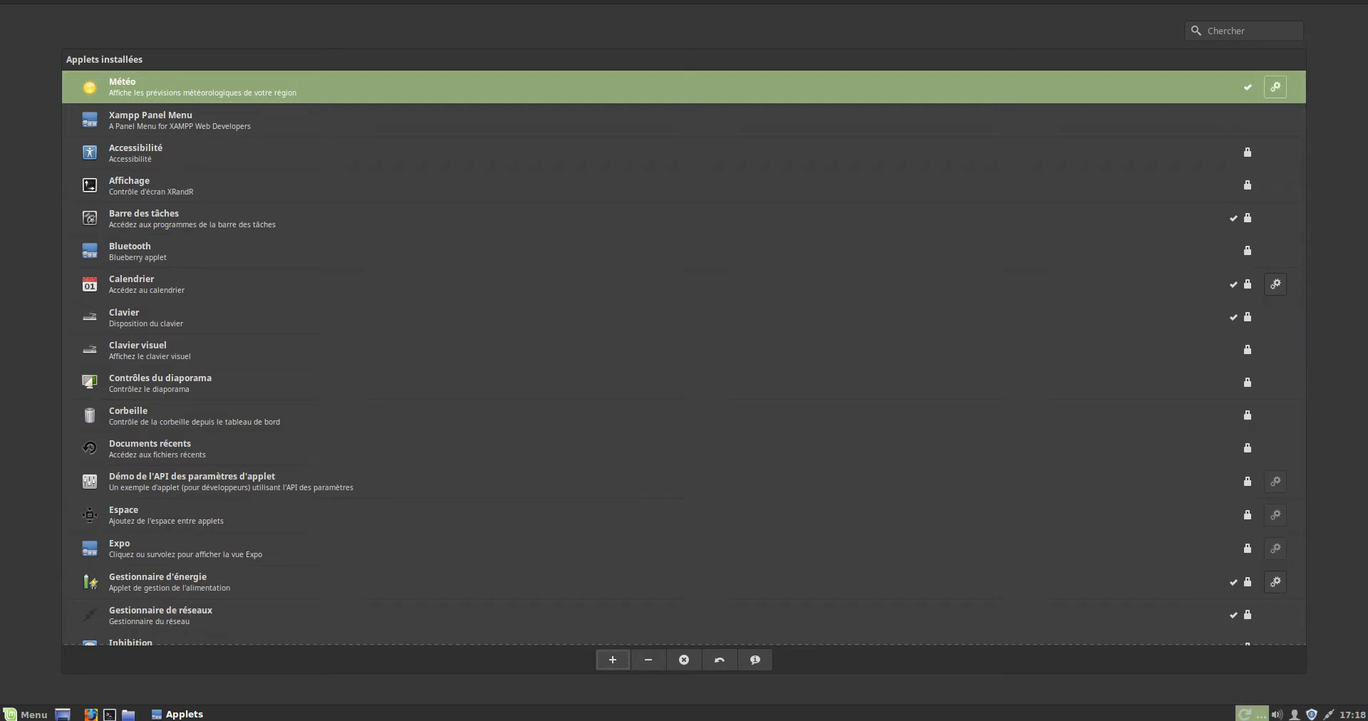
pyautogui.click(1244, 714)
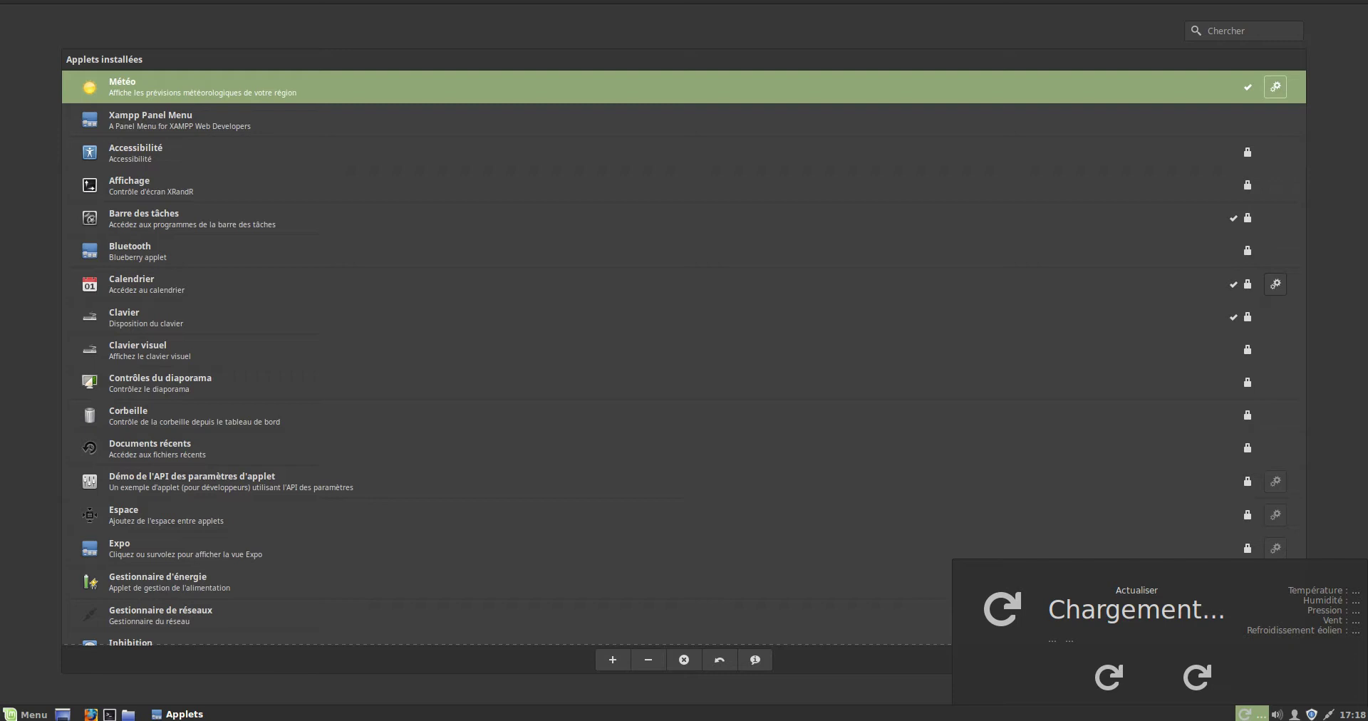
pyautogui.click(1246, 714)
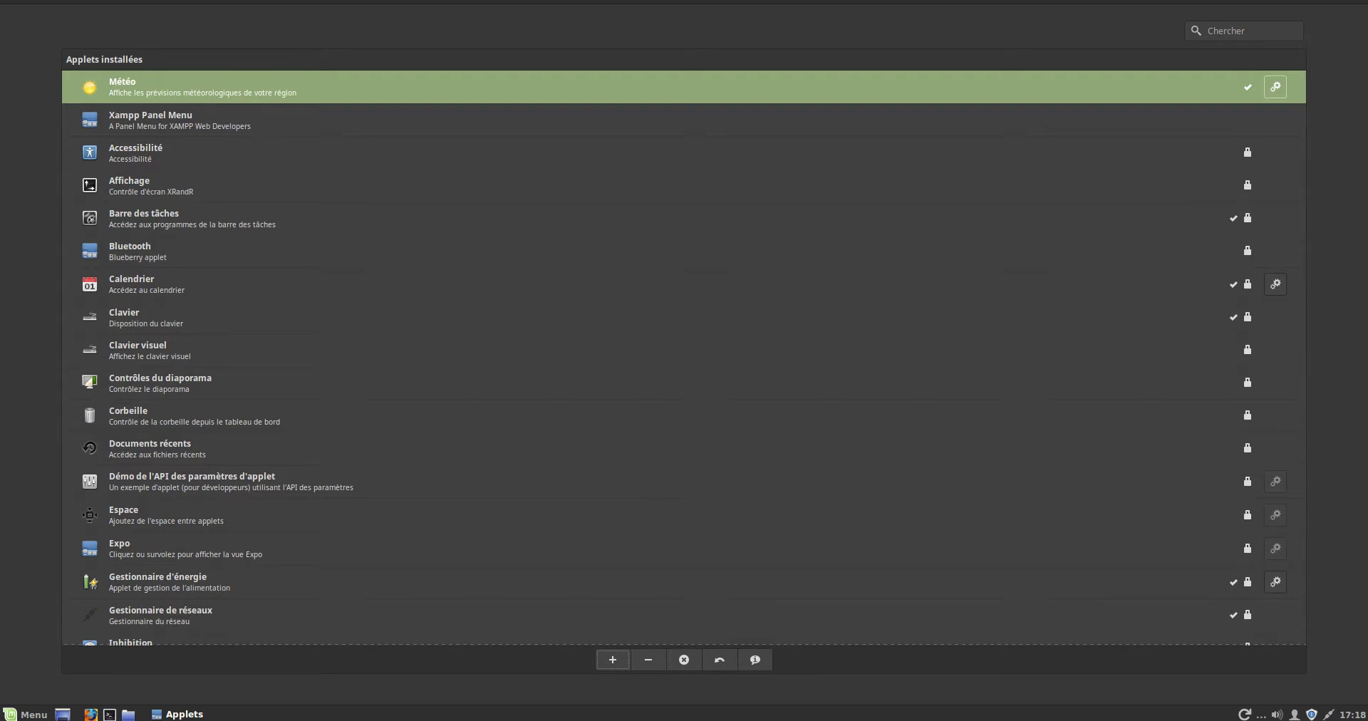
# - Remove Météo from the panel and completely uninstall weather@mockturtl
pyautogui.click(648, 659)
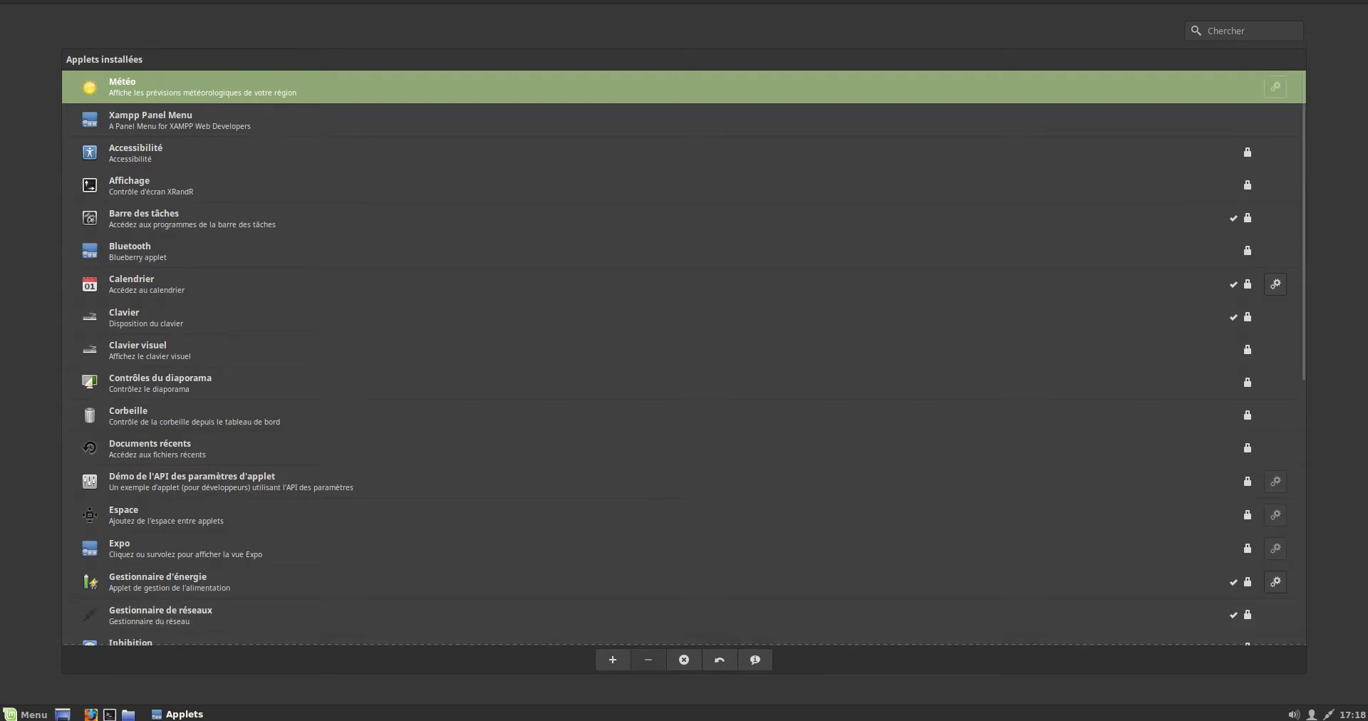
pyautogui.click(684, 659)
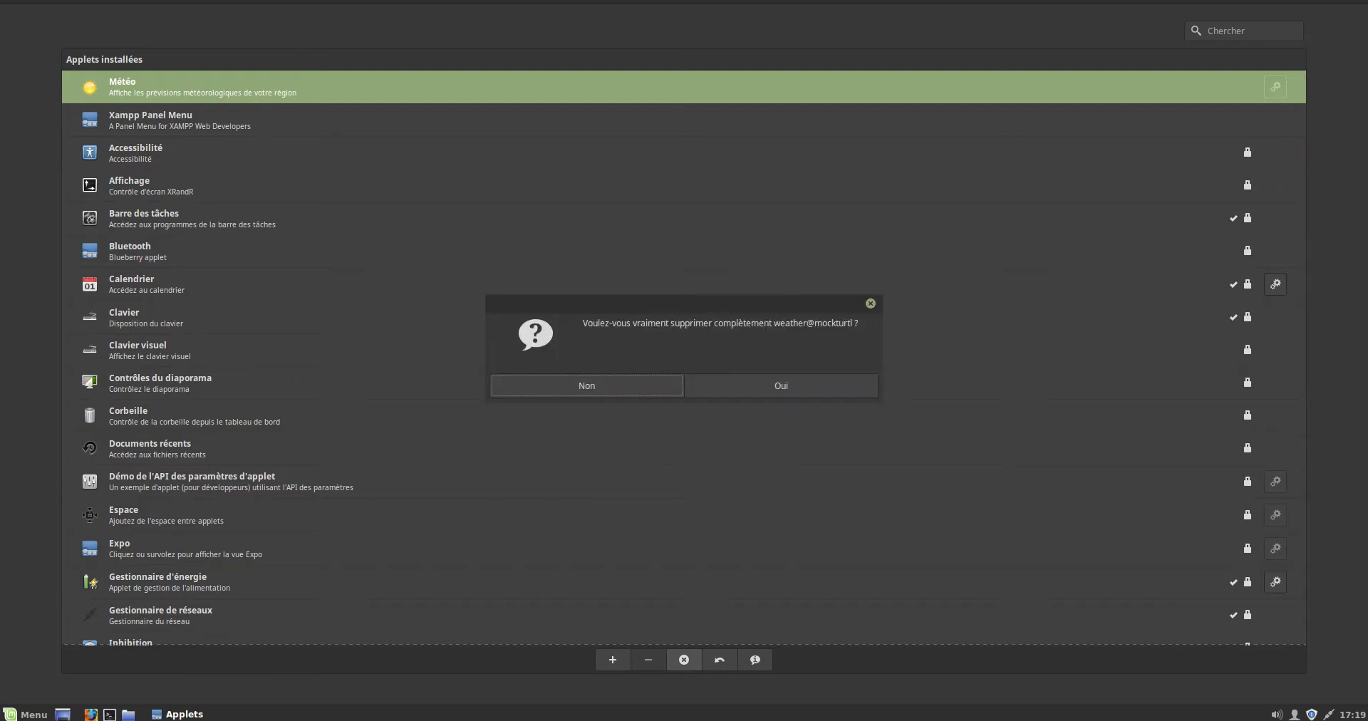
pyautogui.click(781, 385)
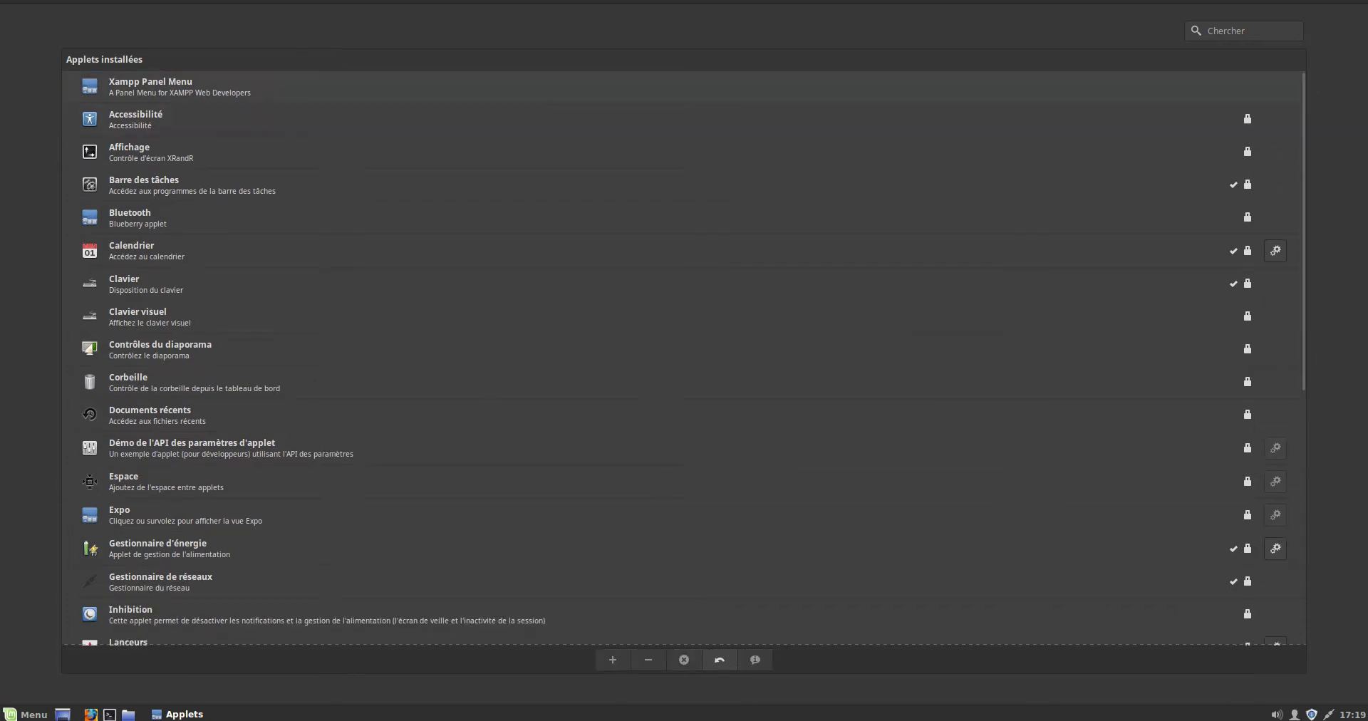
pyautogui.click(684, 87)
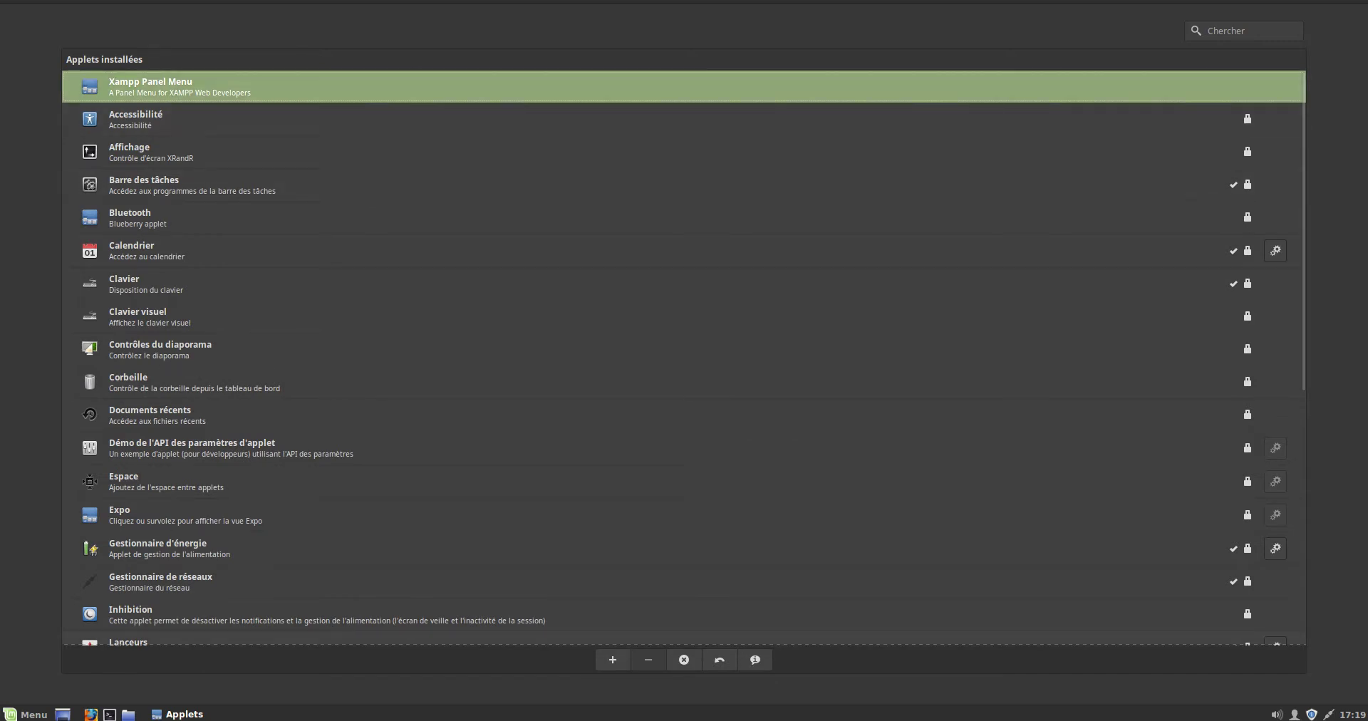
# - Add the Xampp Panel Menu applet to the panel and start XAMPP, entering the administrator password
pyautogui.click(613, 659)
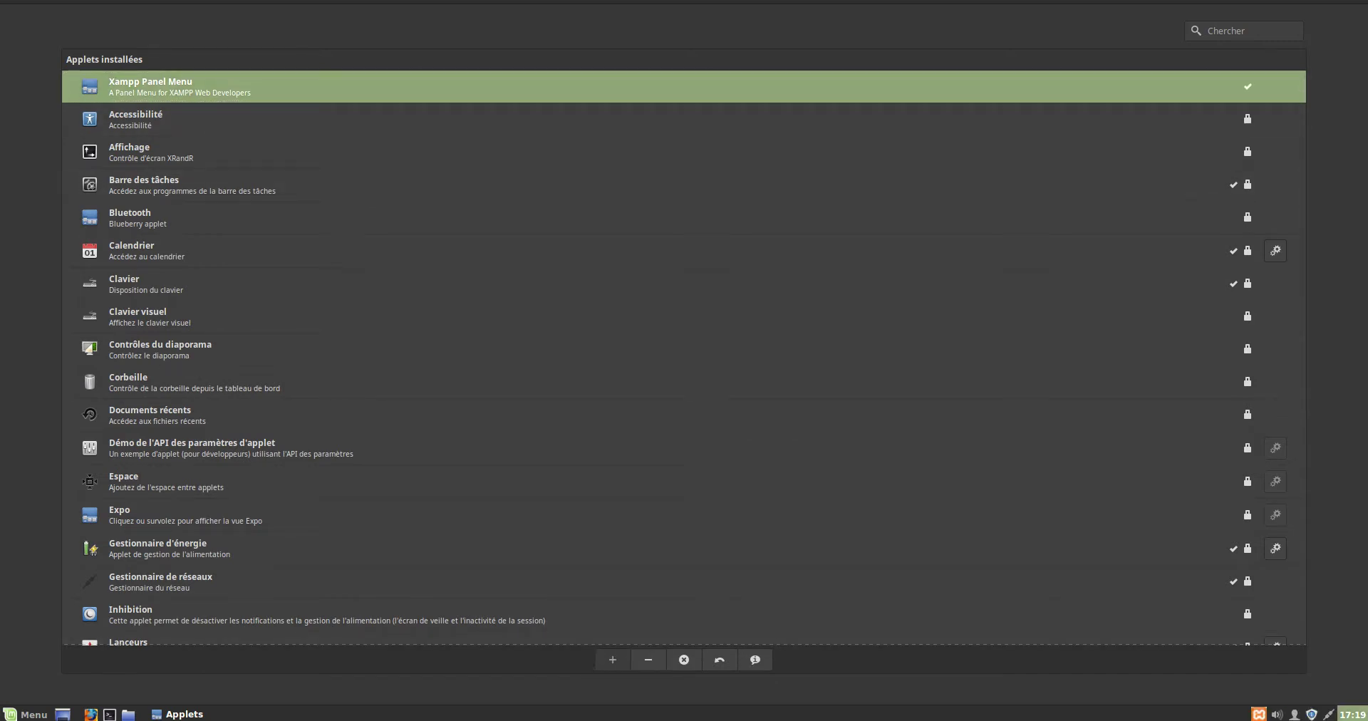
pyautogui.click(1259, 714)
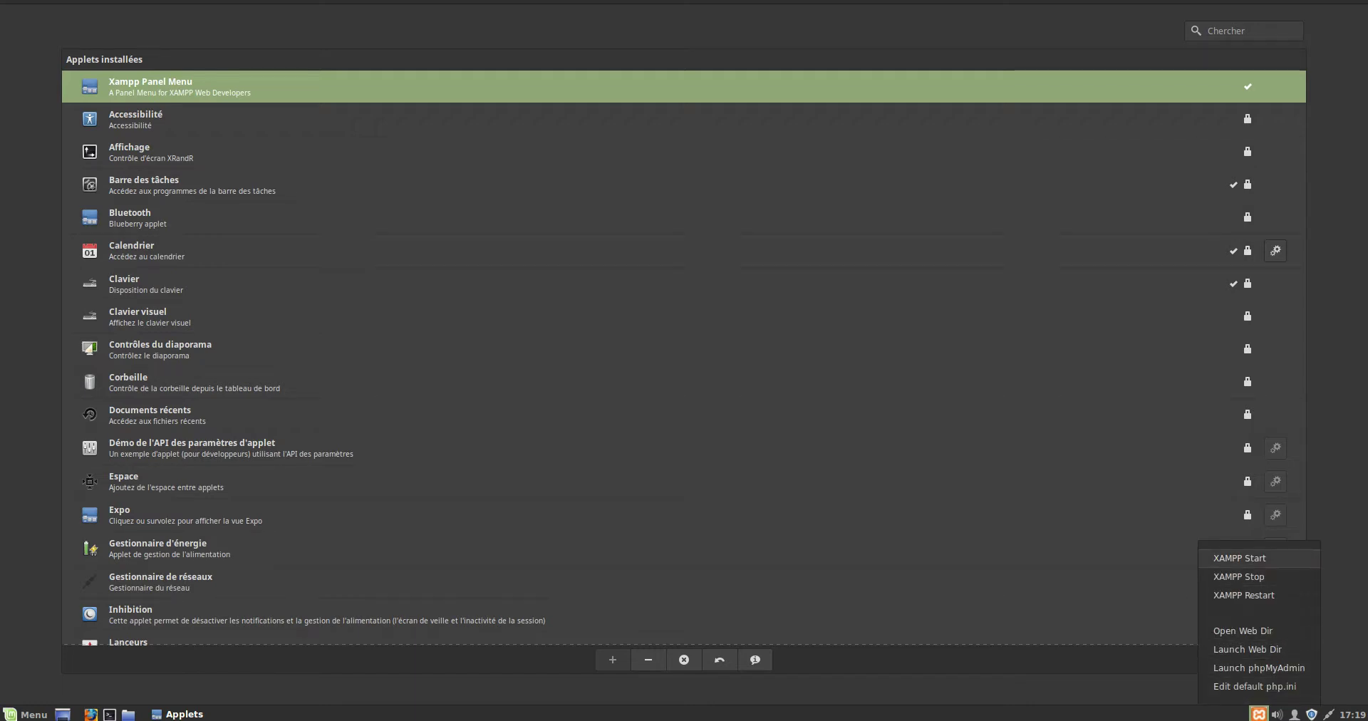
pyautogui.click(1240, 558)
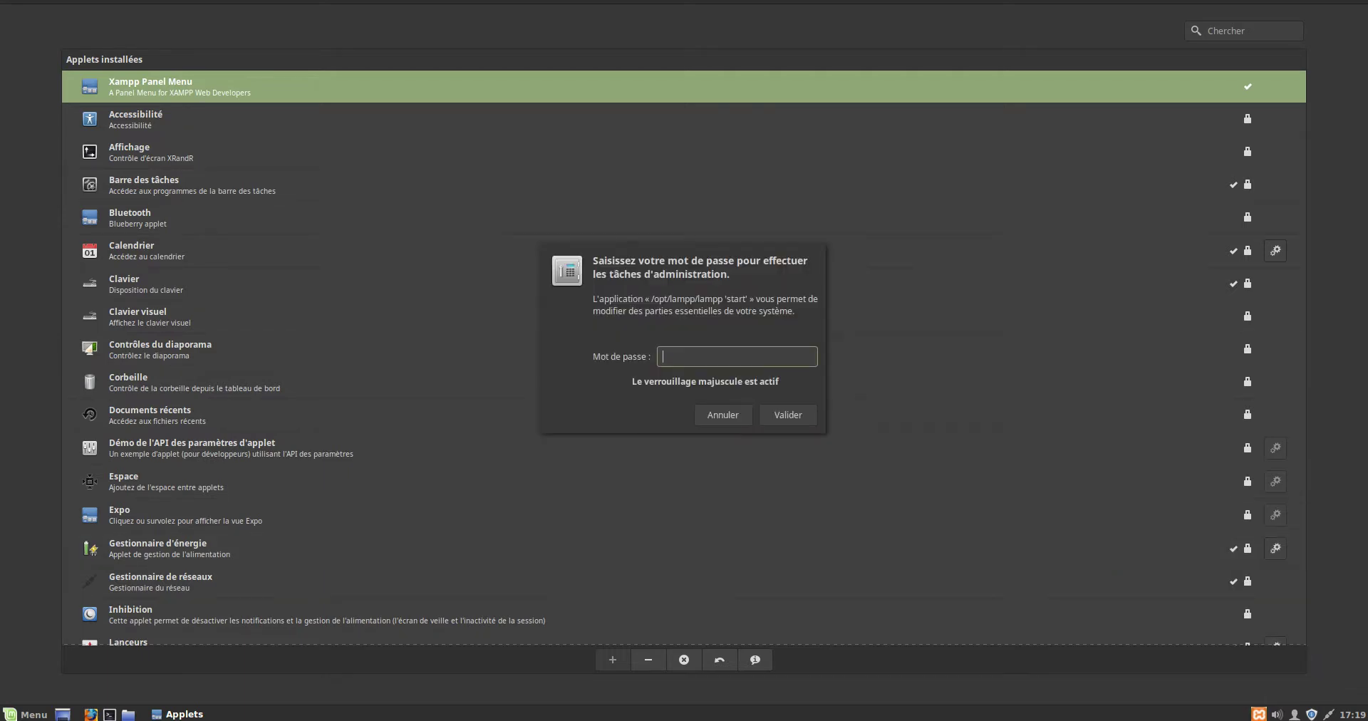
pyautogui.write('****')
pyautogui.press('Return')
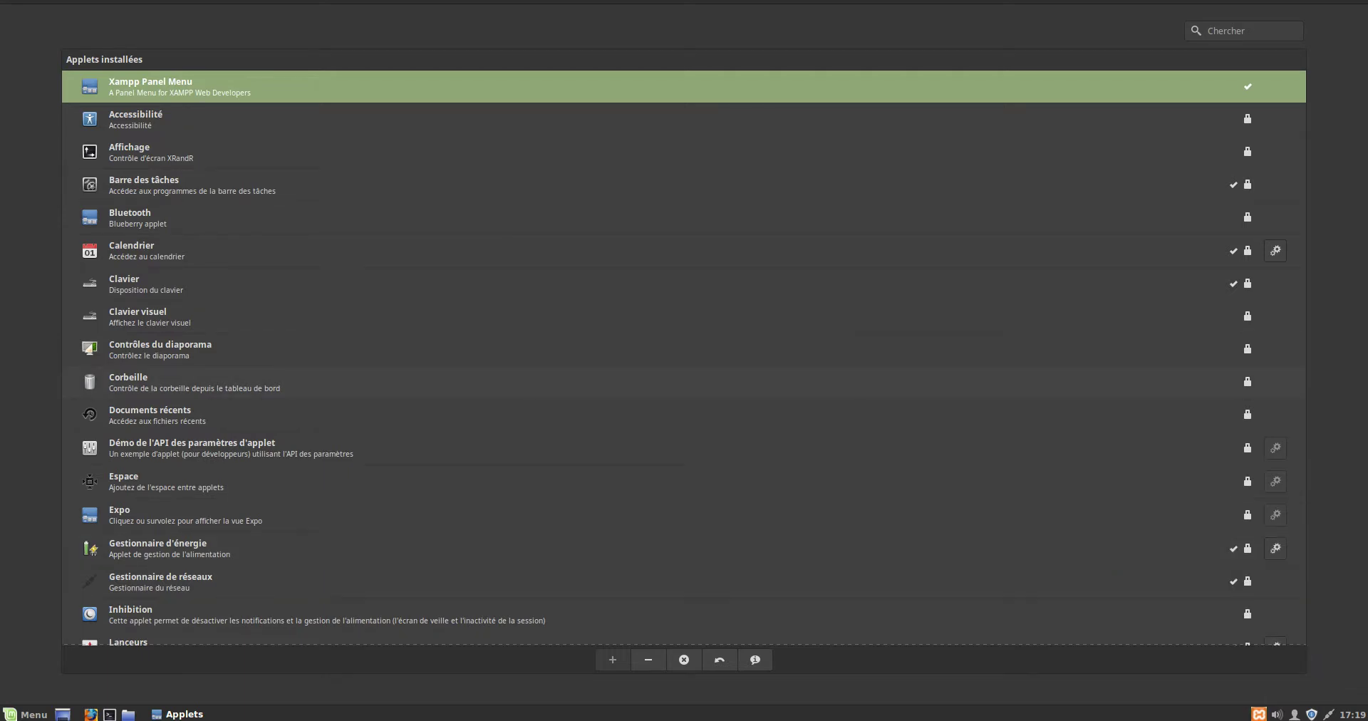
# - Stop XAMPP from the panel menu with the administrator password, then return to the settings overview
pyautogui.click(1260, 714)
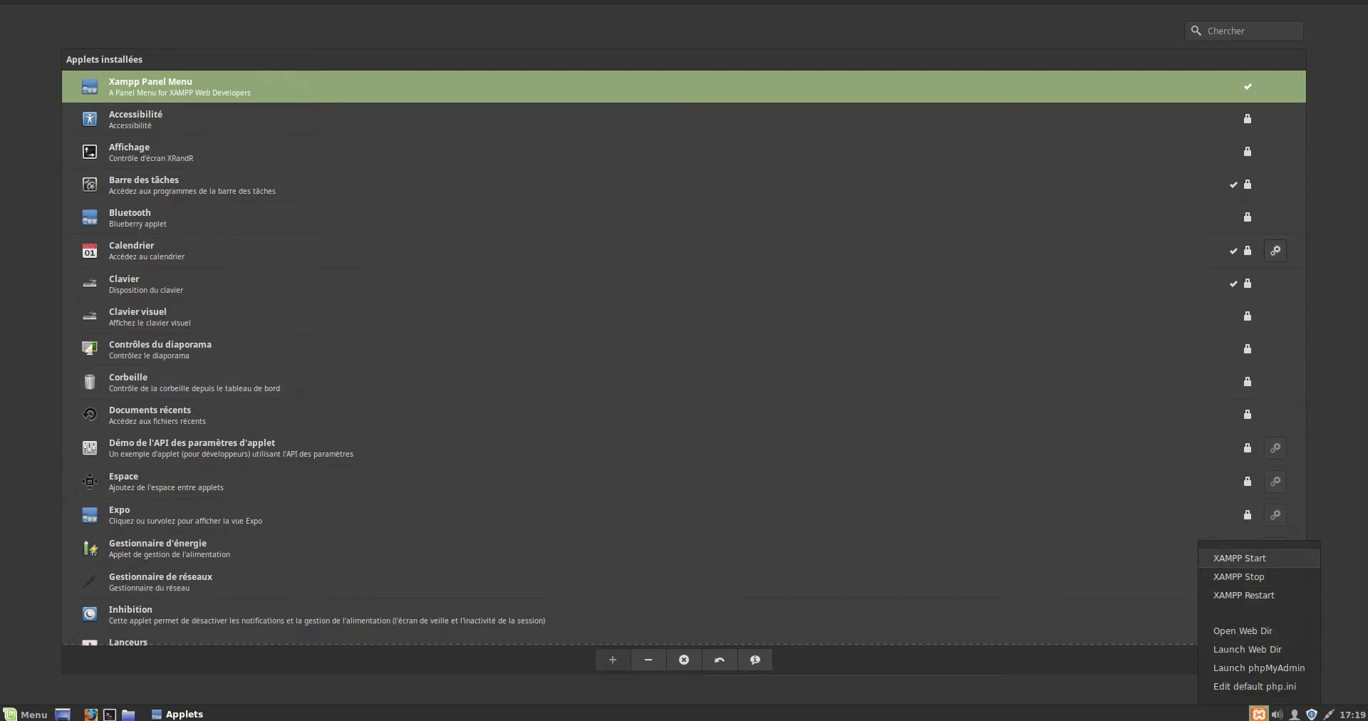
pyautogui.click(1239, 577)
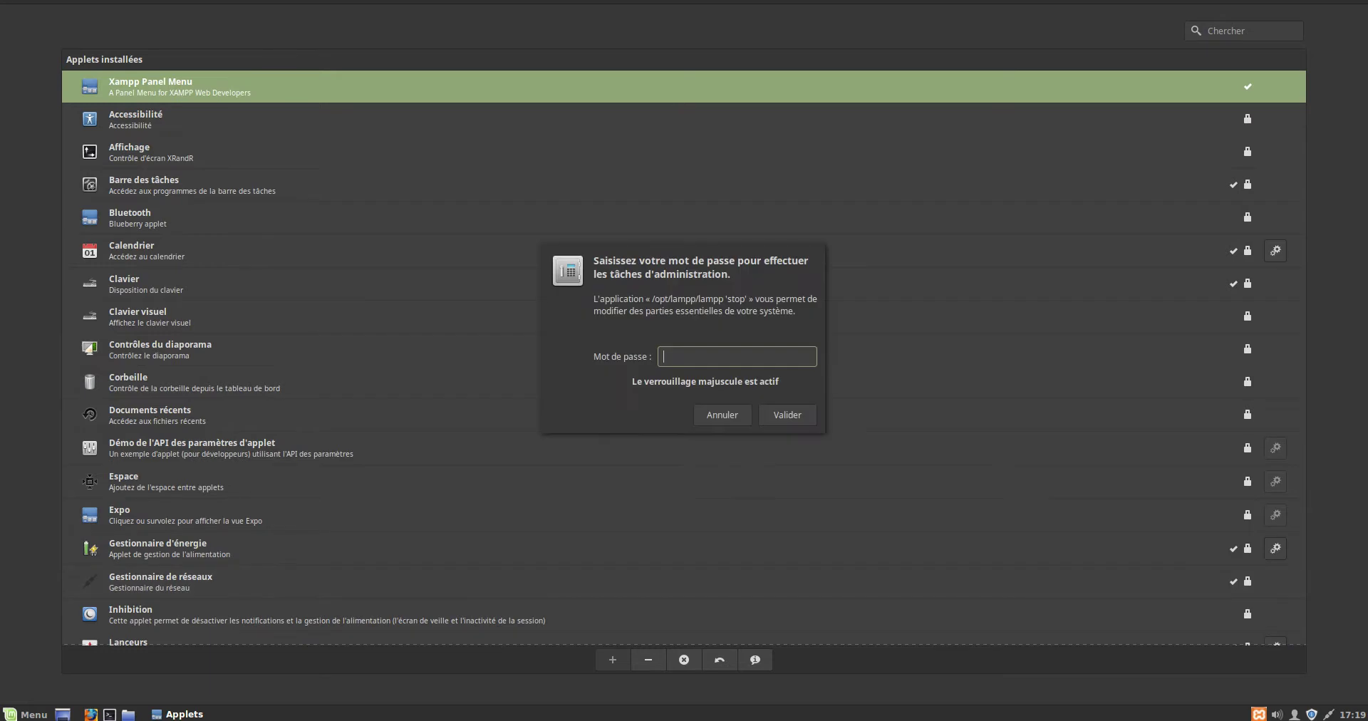
pyautogui.write('****')
pyautogui.press('Return')
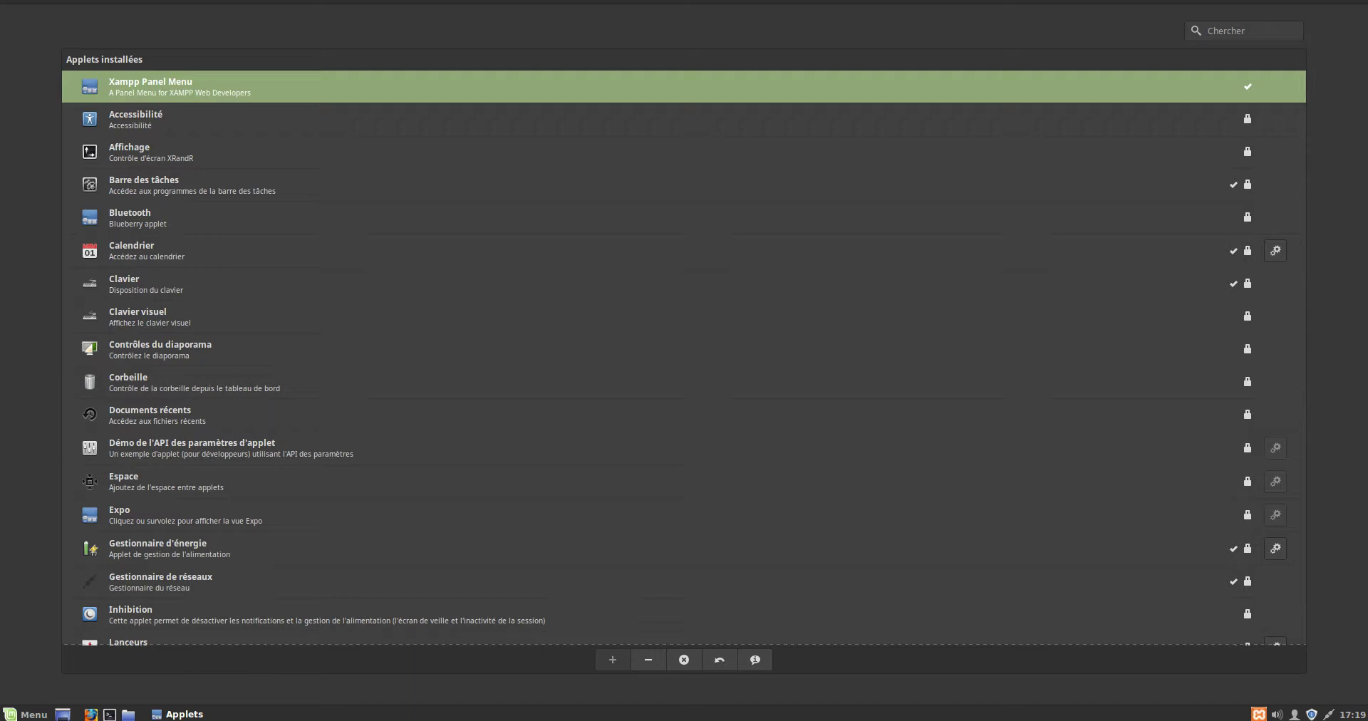
pyautogui.press('BackSpace')
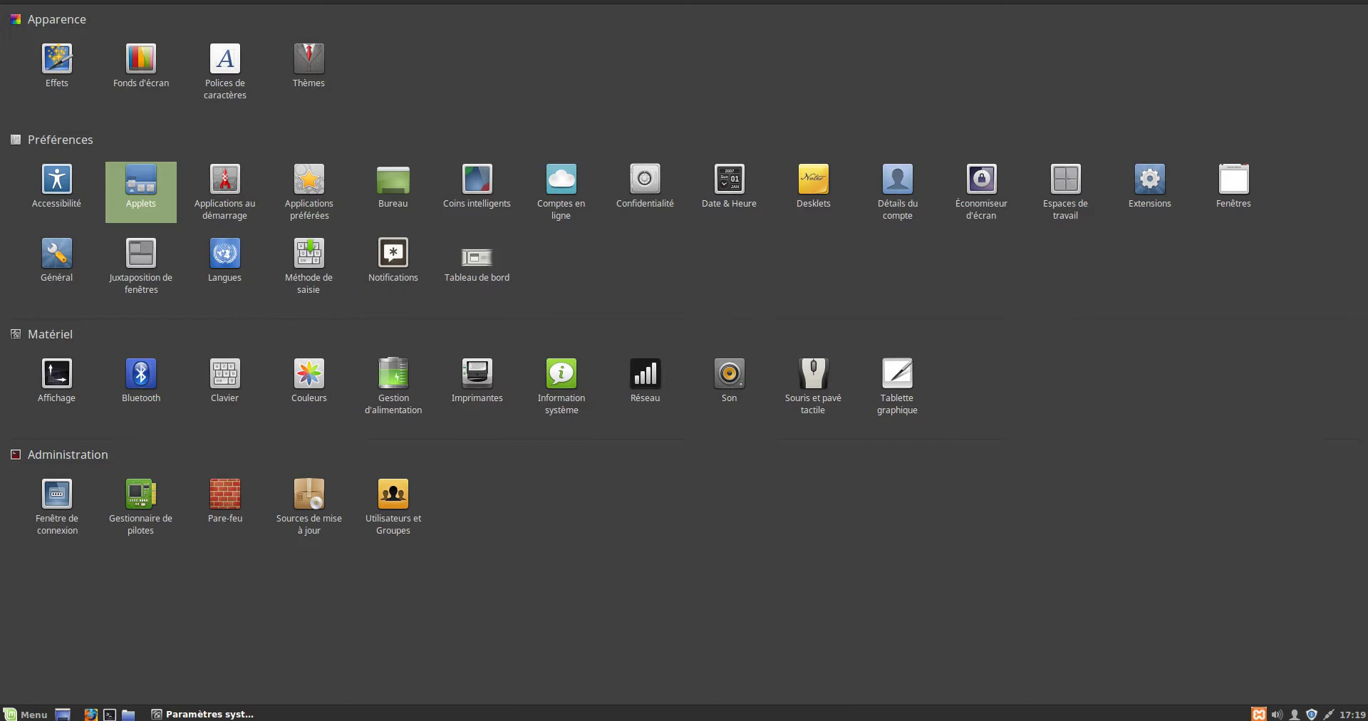
# - Open the Applications au démarrage module to list the startup programs
pyautogui.click(225, 188)
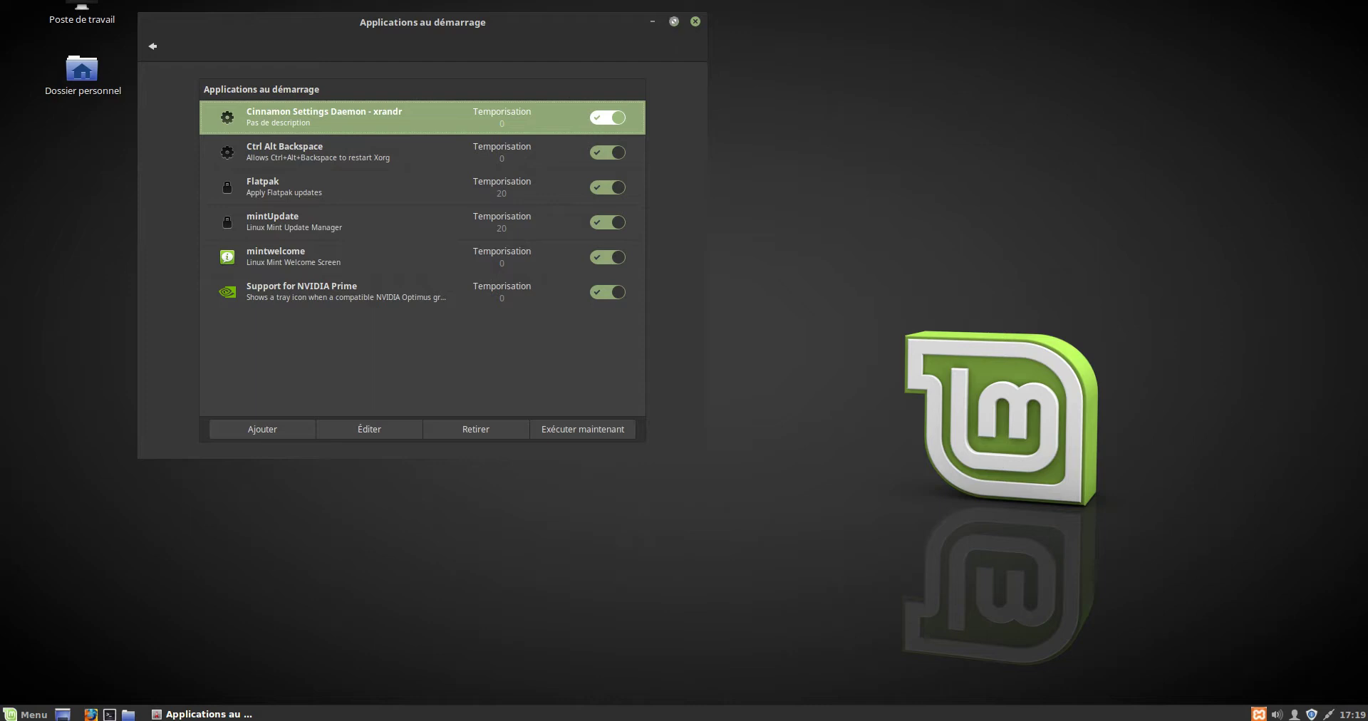
# - Maximize the Applications au démarrage window, then leave VirtualBox full-screen mode with Host+F
pyautogui.click(673, 21)
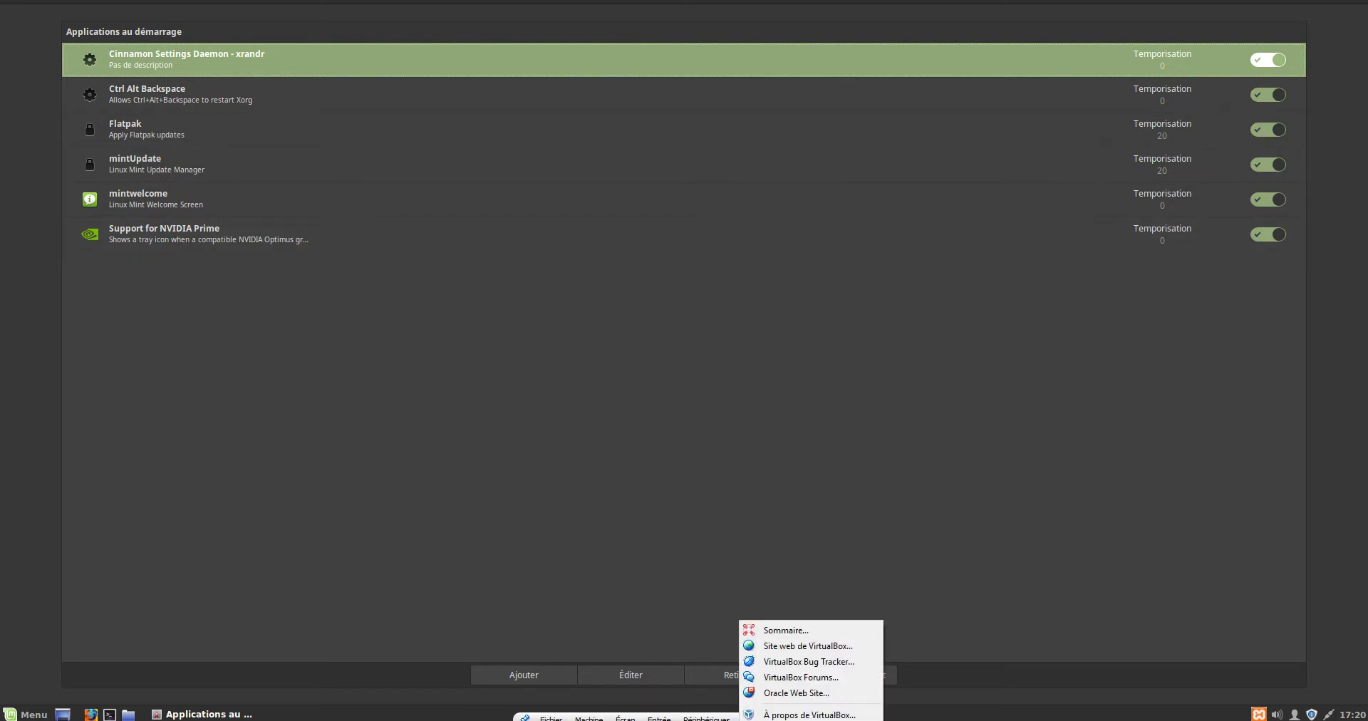
pyautogui.press('Escape')
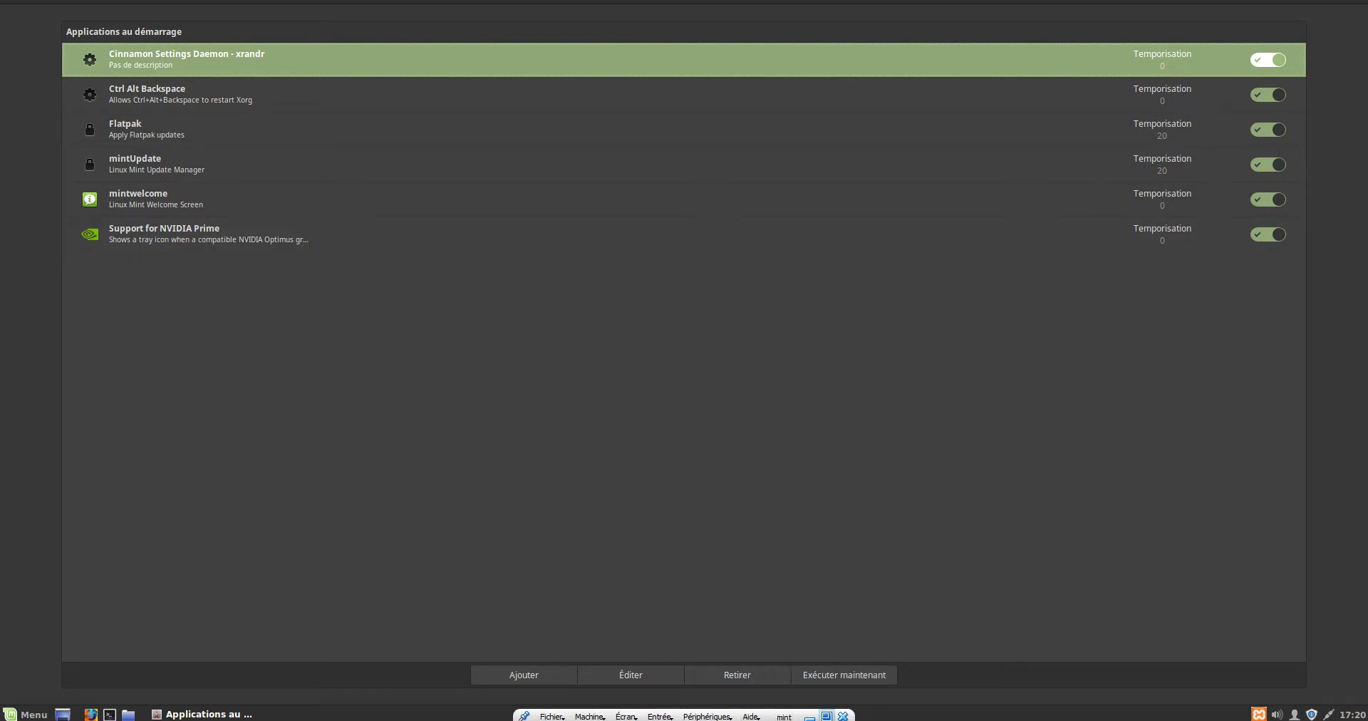
pyautogui.press('Control_R+f')
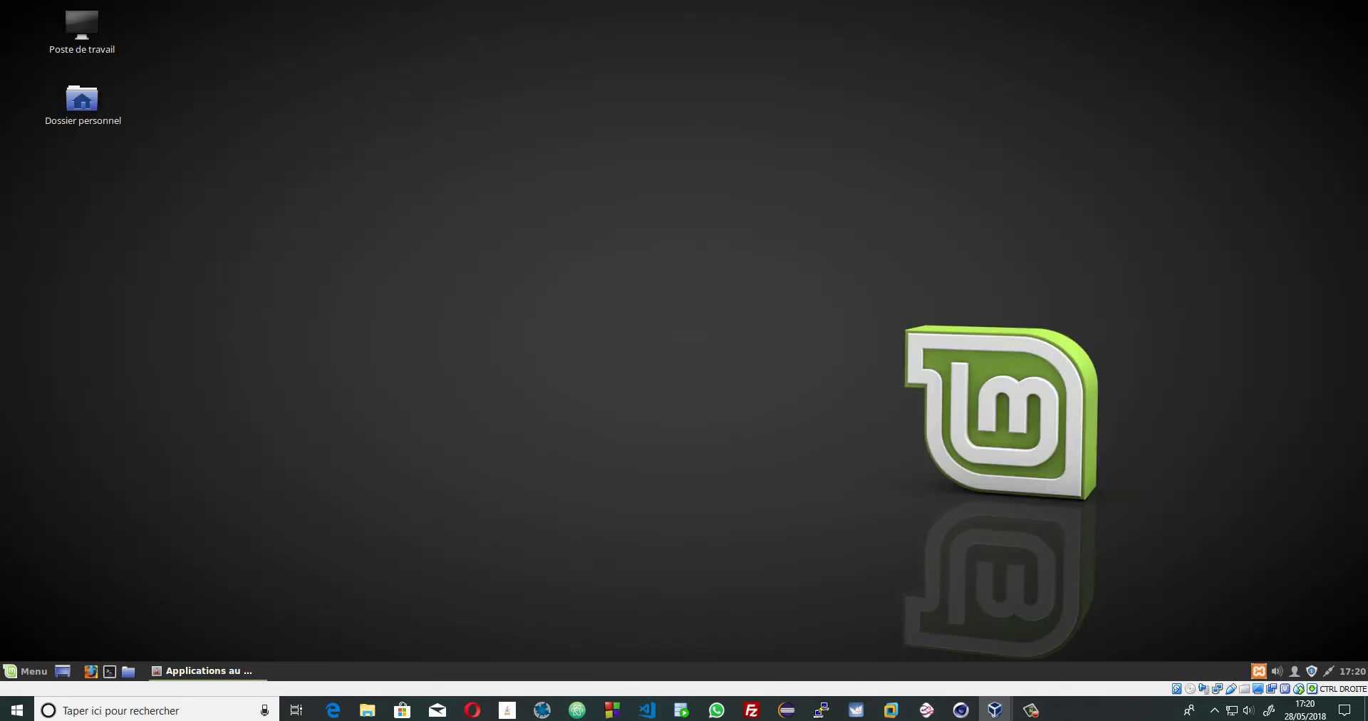
# - Open Windows Task Manager and inspect its Démarrage list, selecting Adobe Updater Startup Utility
pyautogui.rightClick(1088, 711)
pyautogui.click(1141, 649)
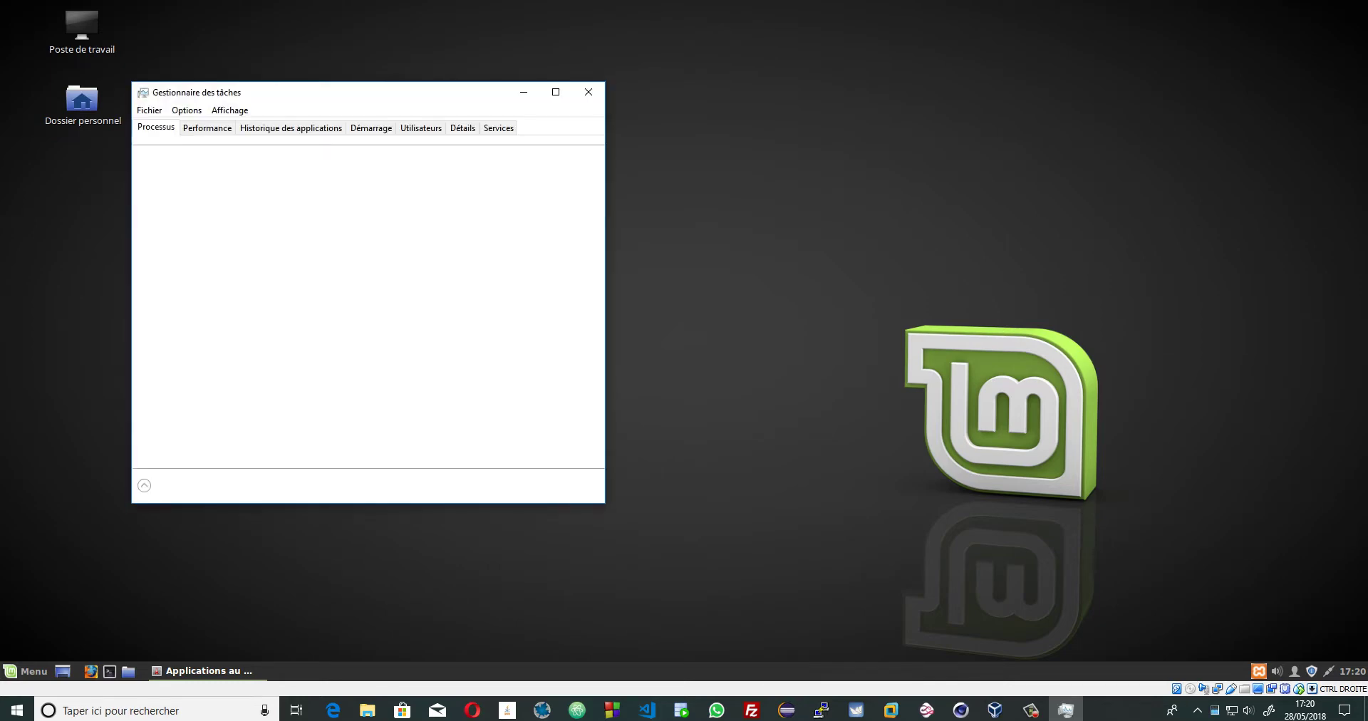
pyautogui.click(372, 127)
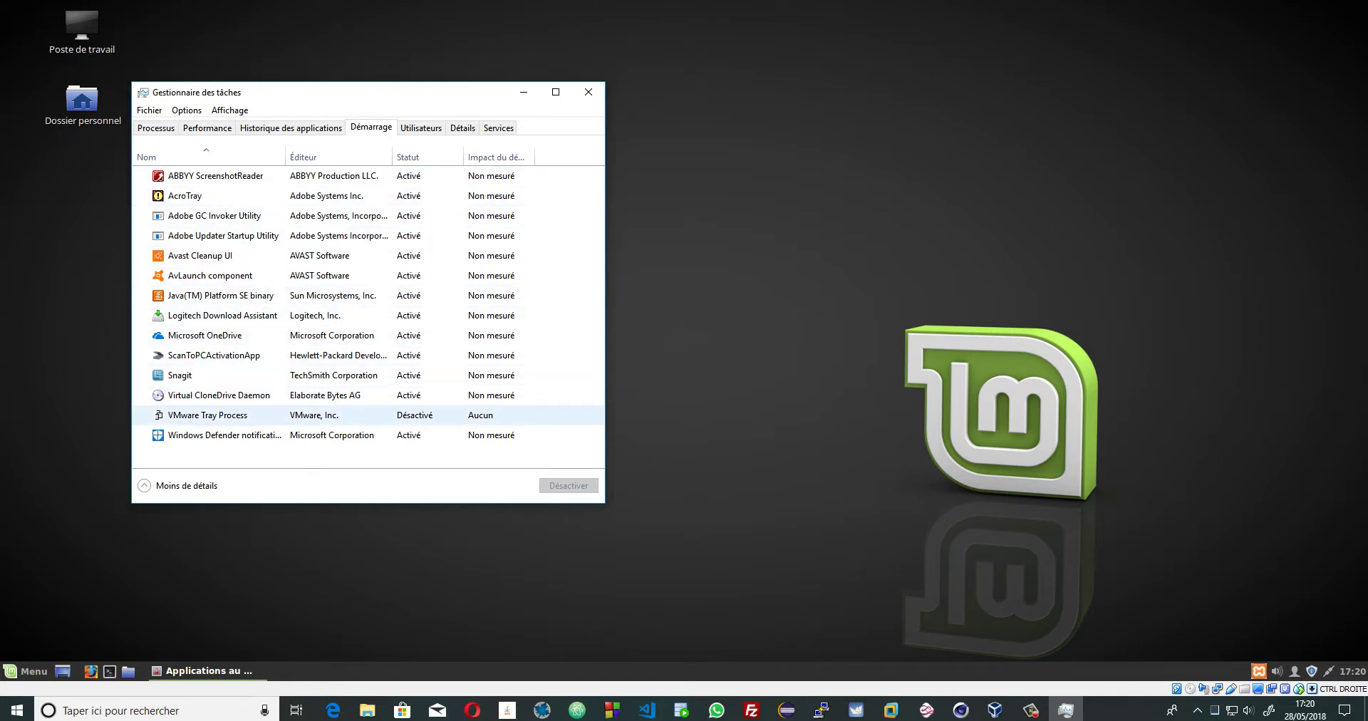
pyautogui.click(149, 110)
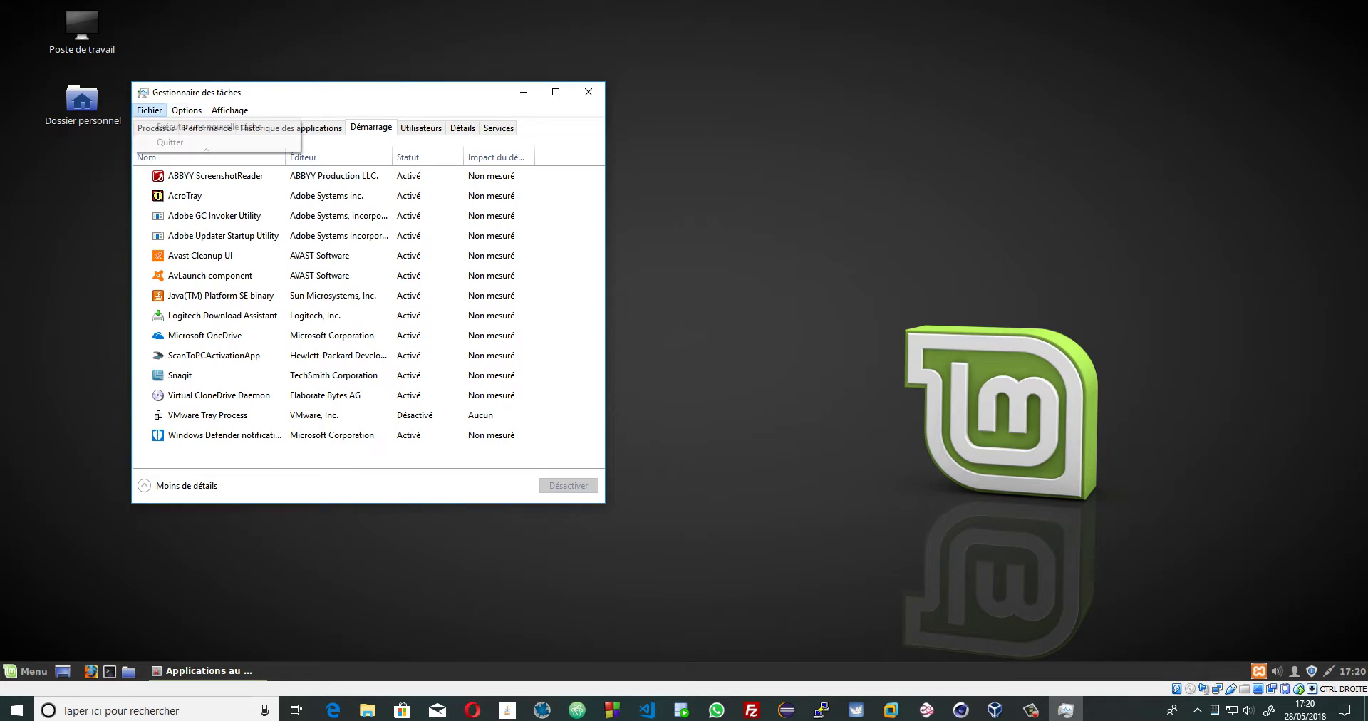
pyautogui.click(223, 235)
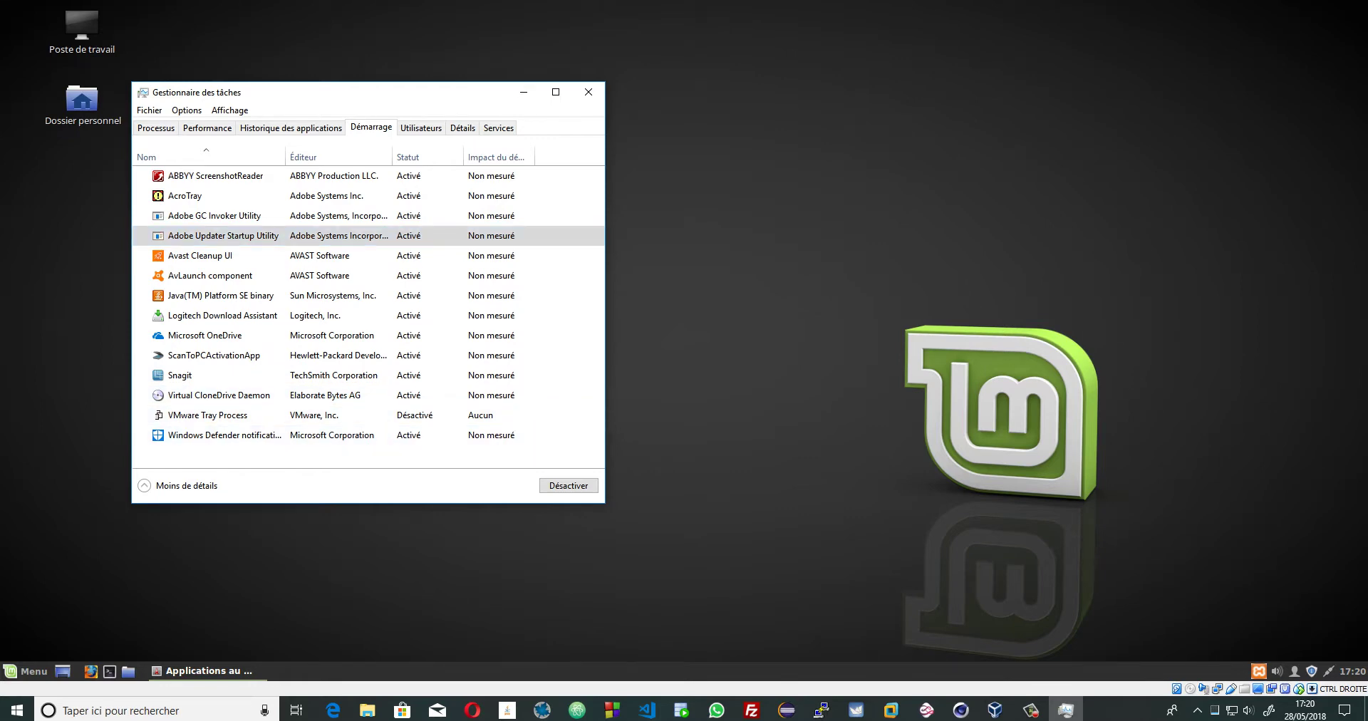
# - Toggle Task Manager's compact view, close it, and return to the startup applications window
pyautogui.click(144, 485)
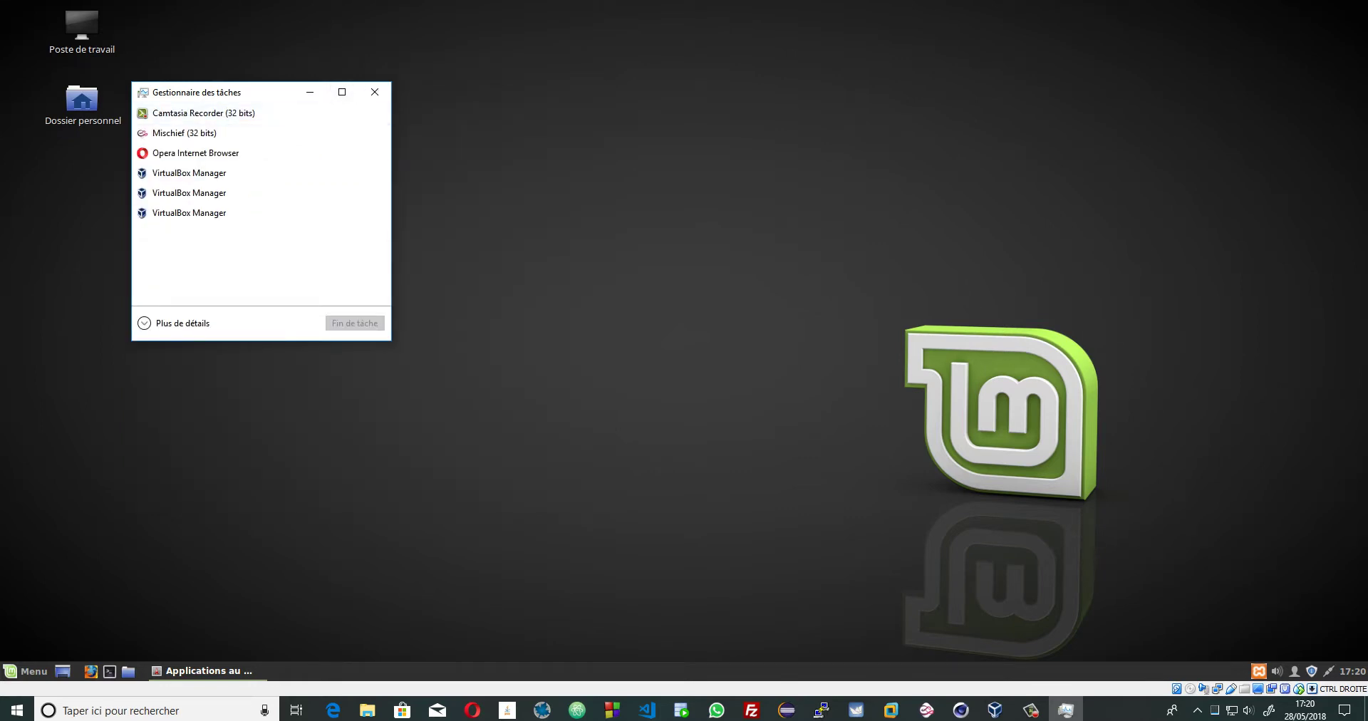
pyautogui.click(173, 323)
pyautogui.click(589, 92)
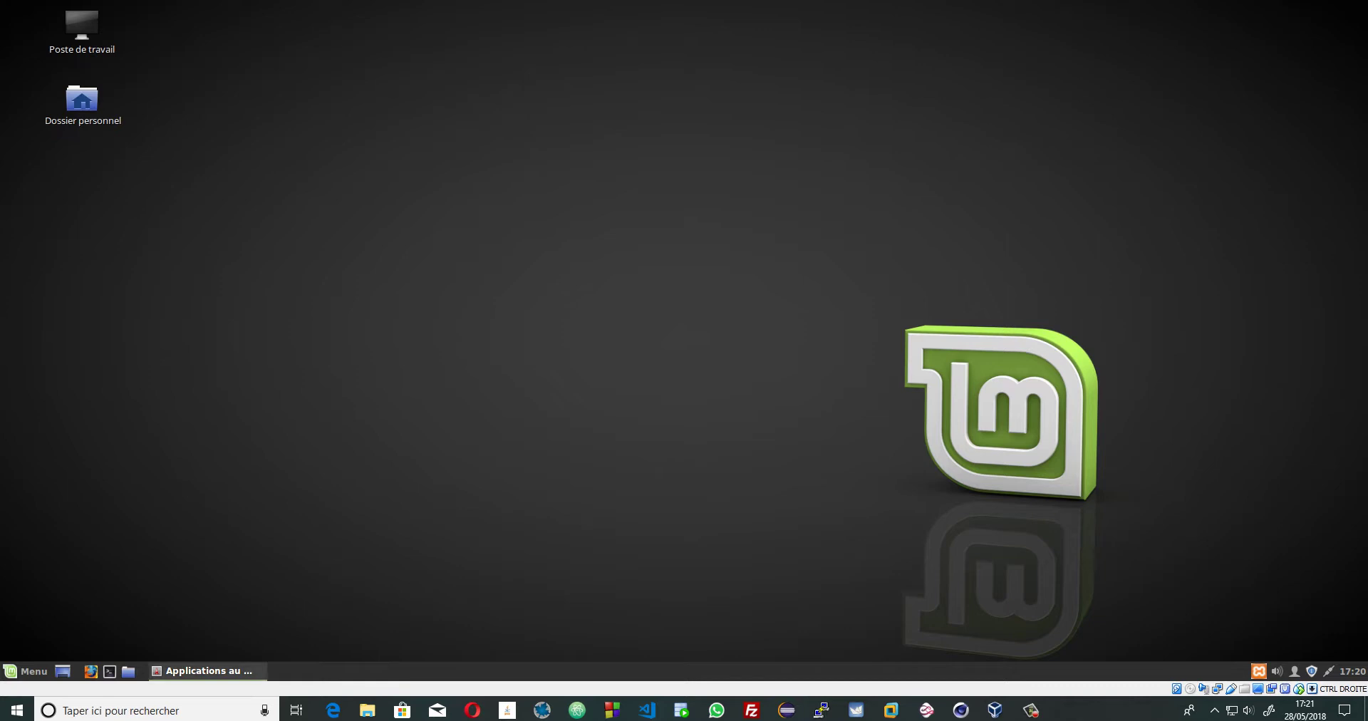
pyautogui.click(203, 670)
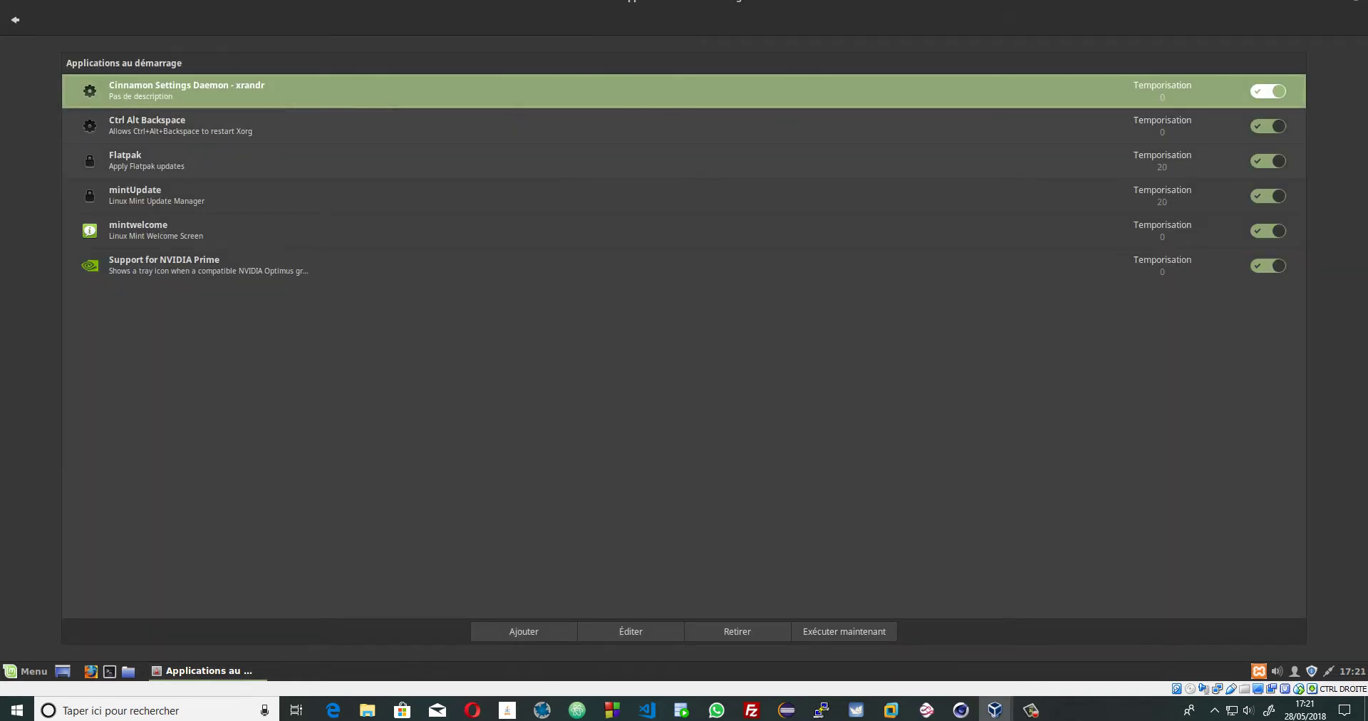
# - Add Opera as a startup application via Ajouter > Choisir l'application
pyautogui.click(524, 631)
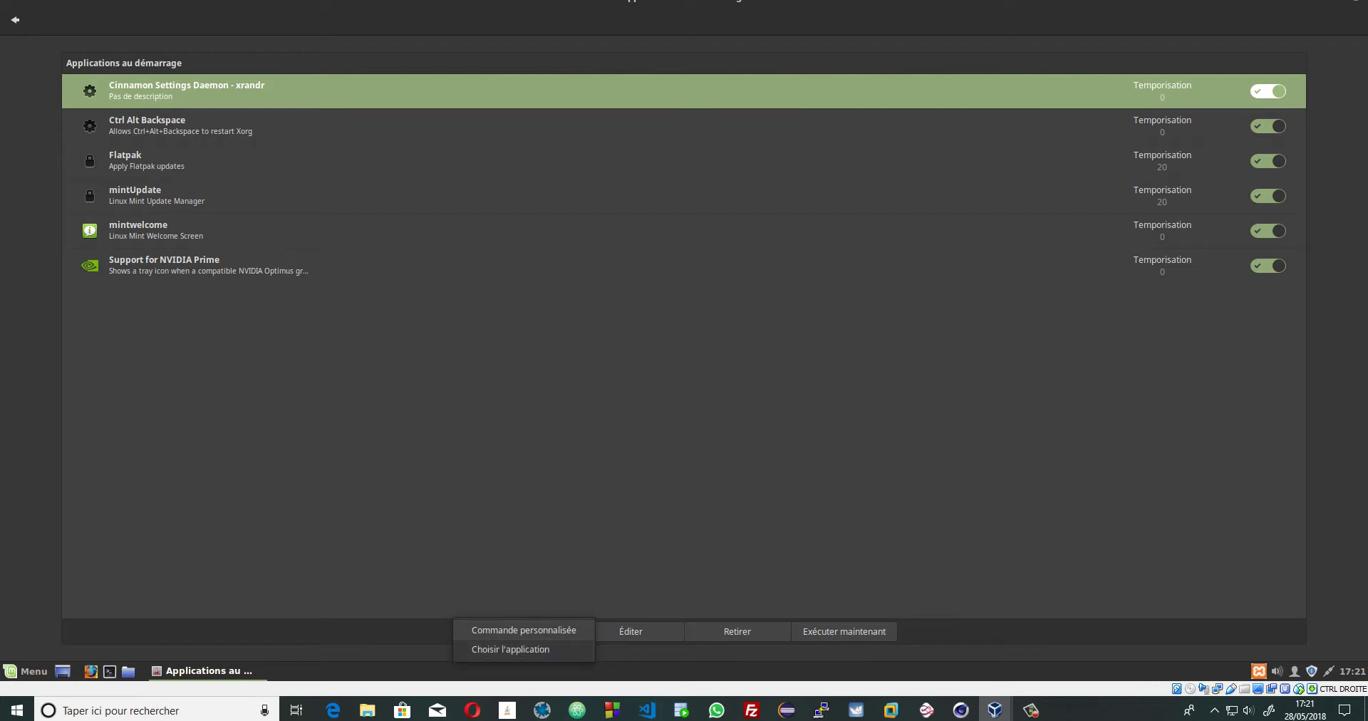
pyautogui.press('Return')
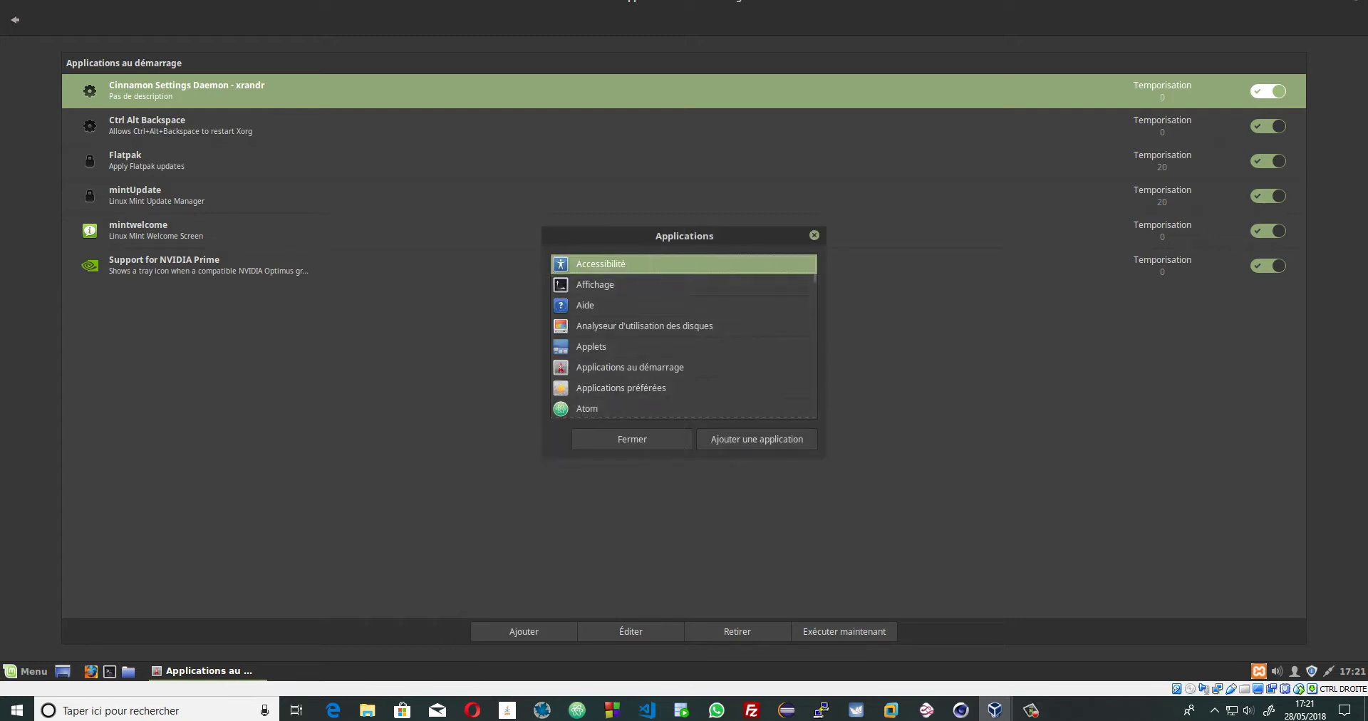
pyautogui.scroll(-5, 683, 335)
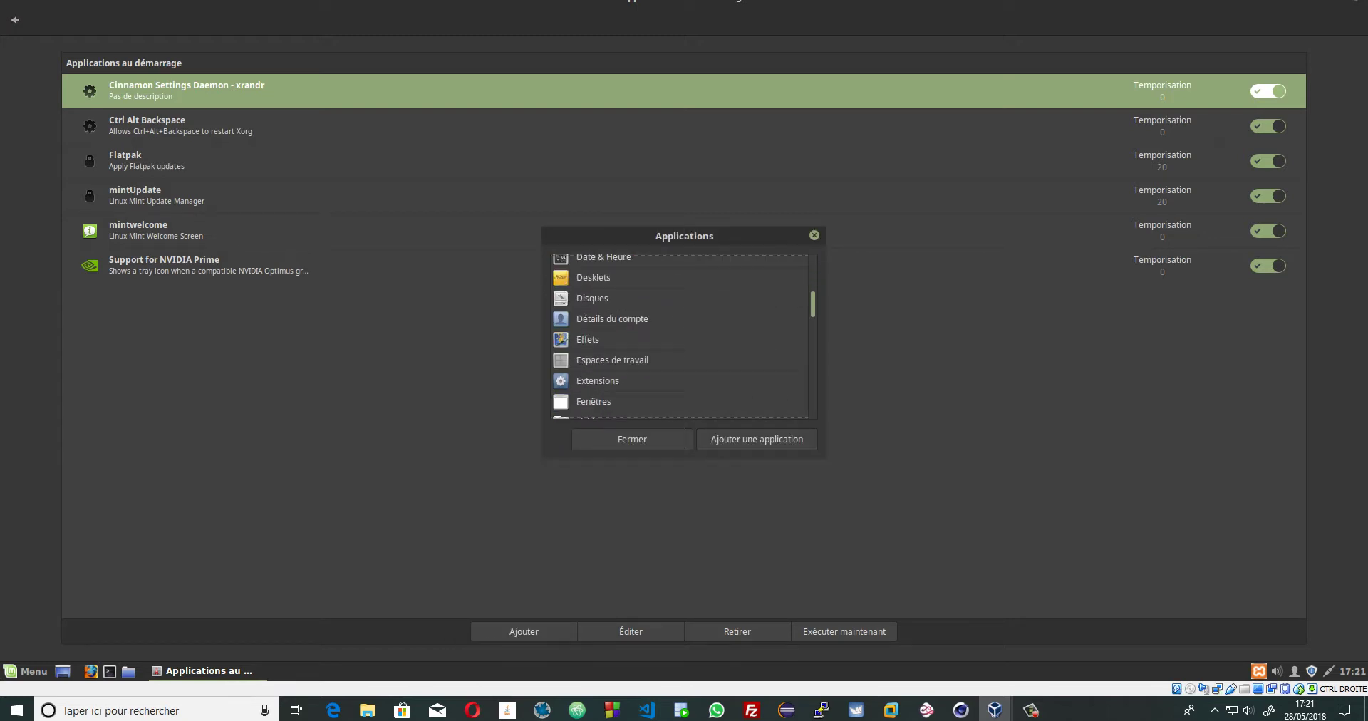
pyautogui.scroll(-6, 683, 335)
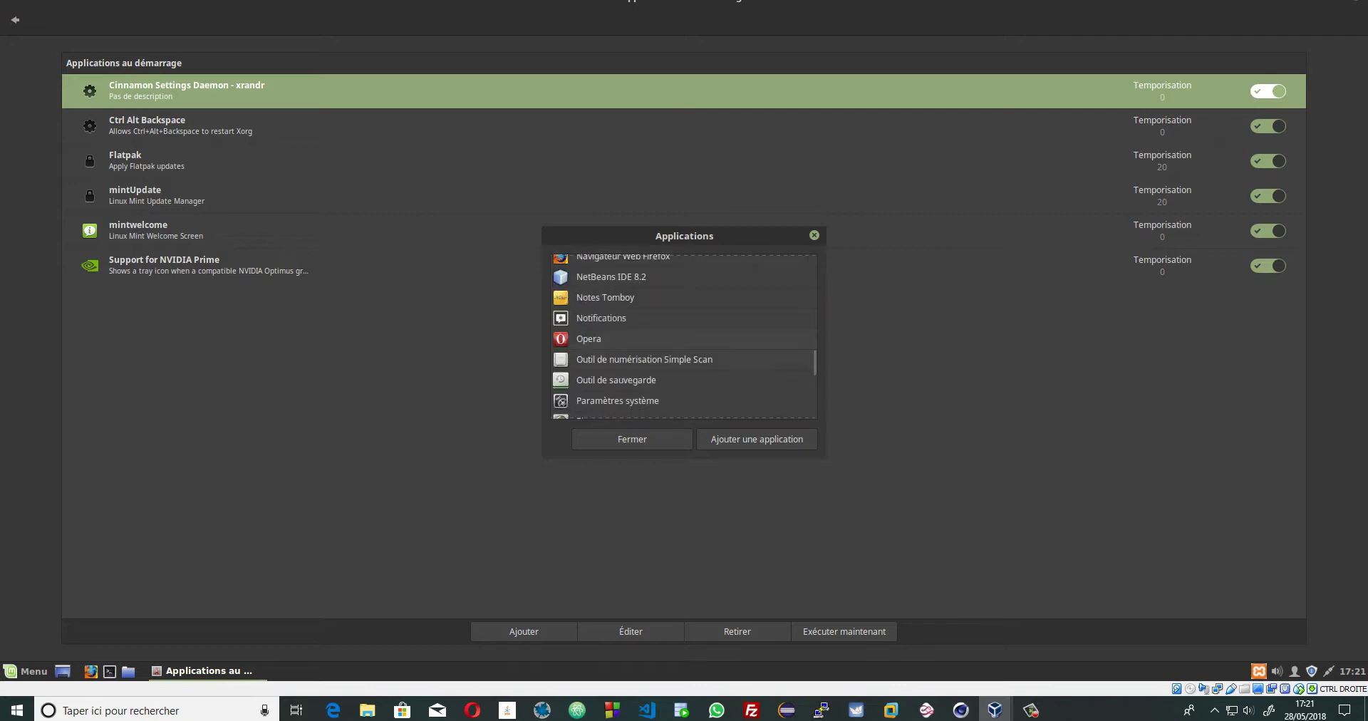
pyautogui.click(682, 339)
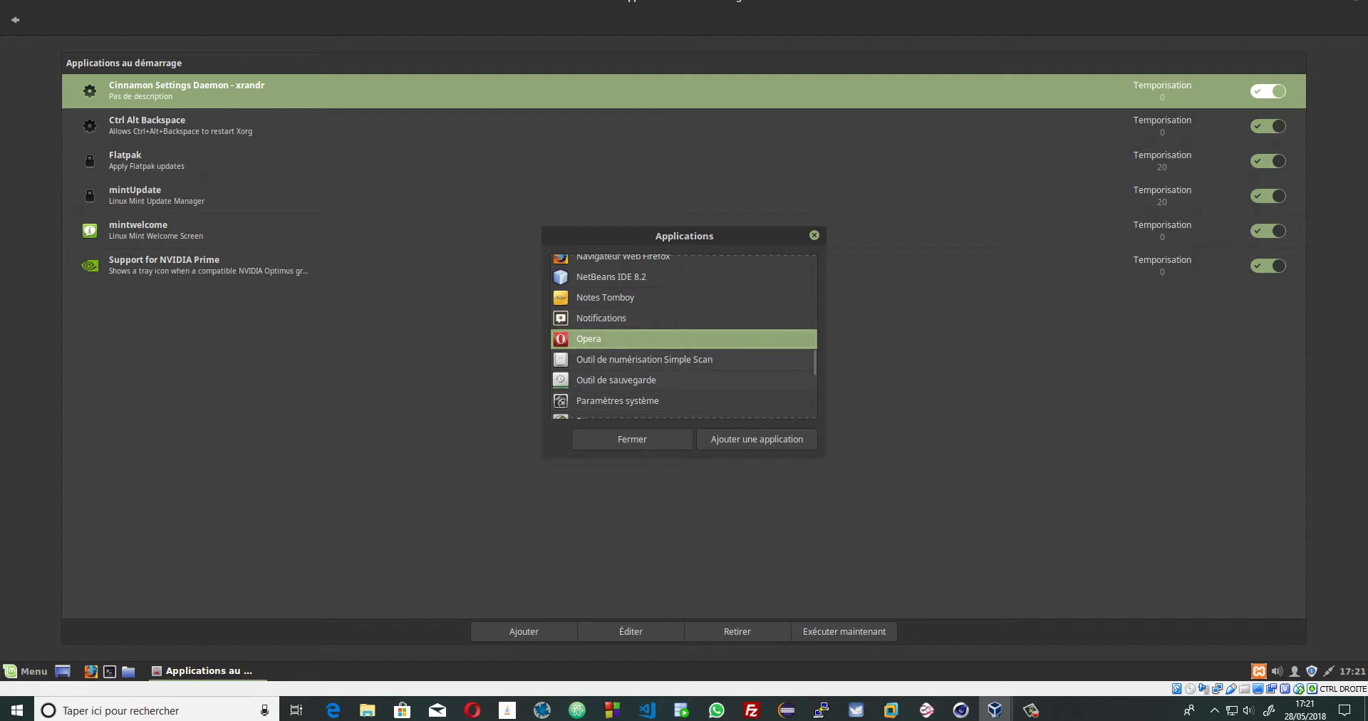
pyautogui.click(757, 439)
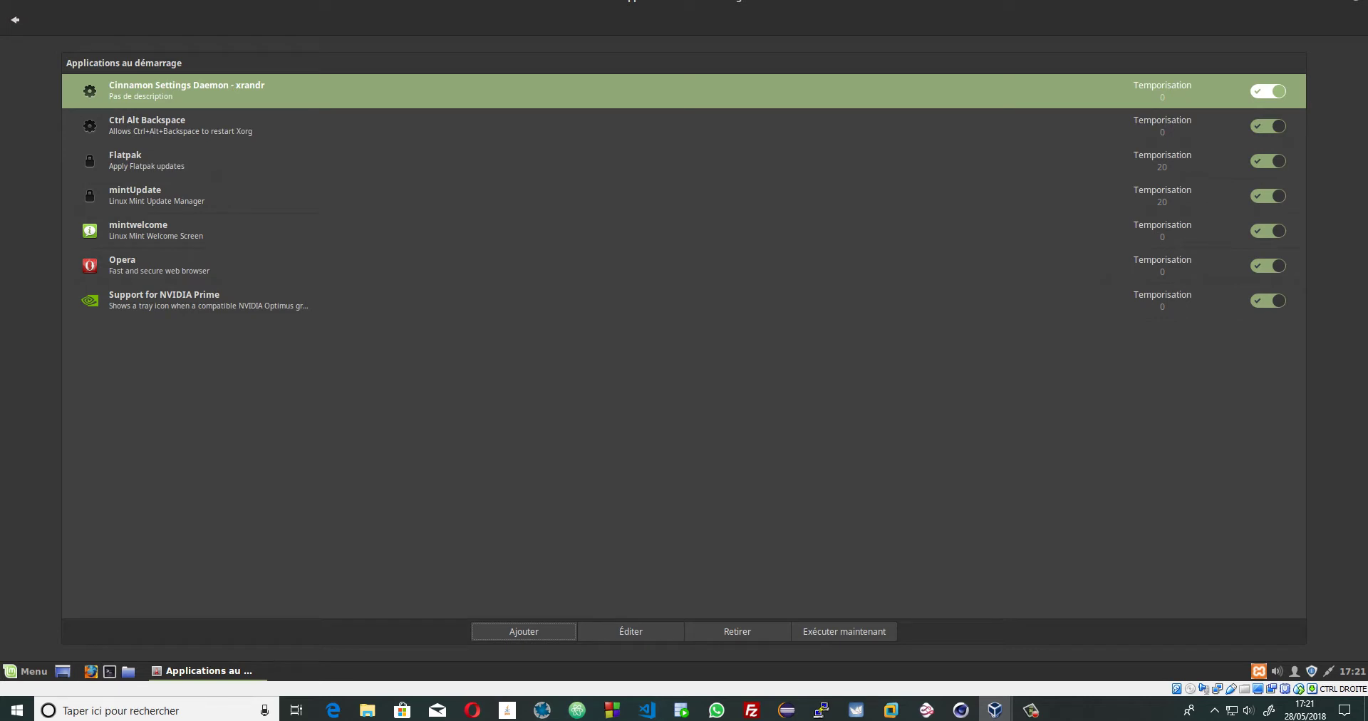
# - Close the startup window and log out via Menu > Se déconnecter, confirming despite running programs
pyautogui.hotkey('alt', 'F4')
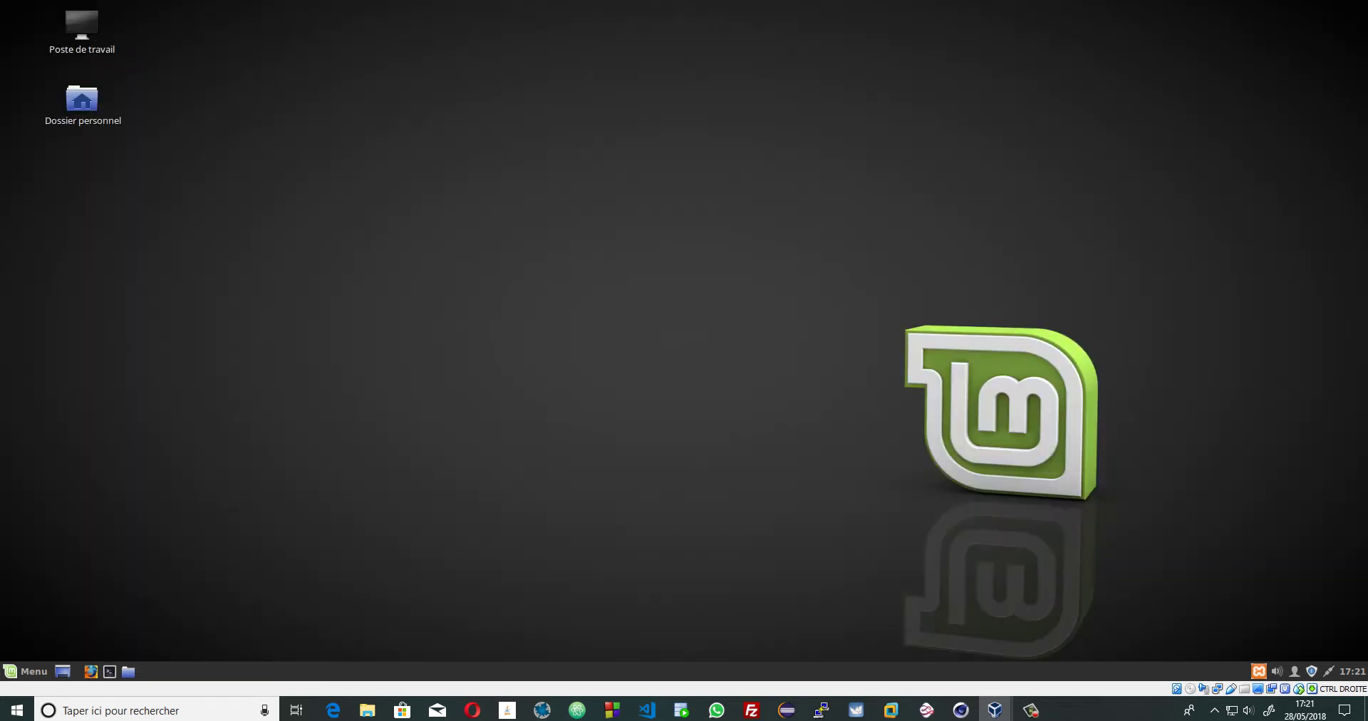
pyautogui.press('super')
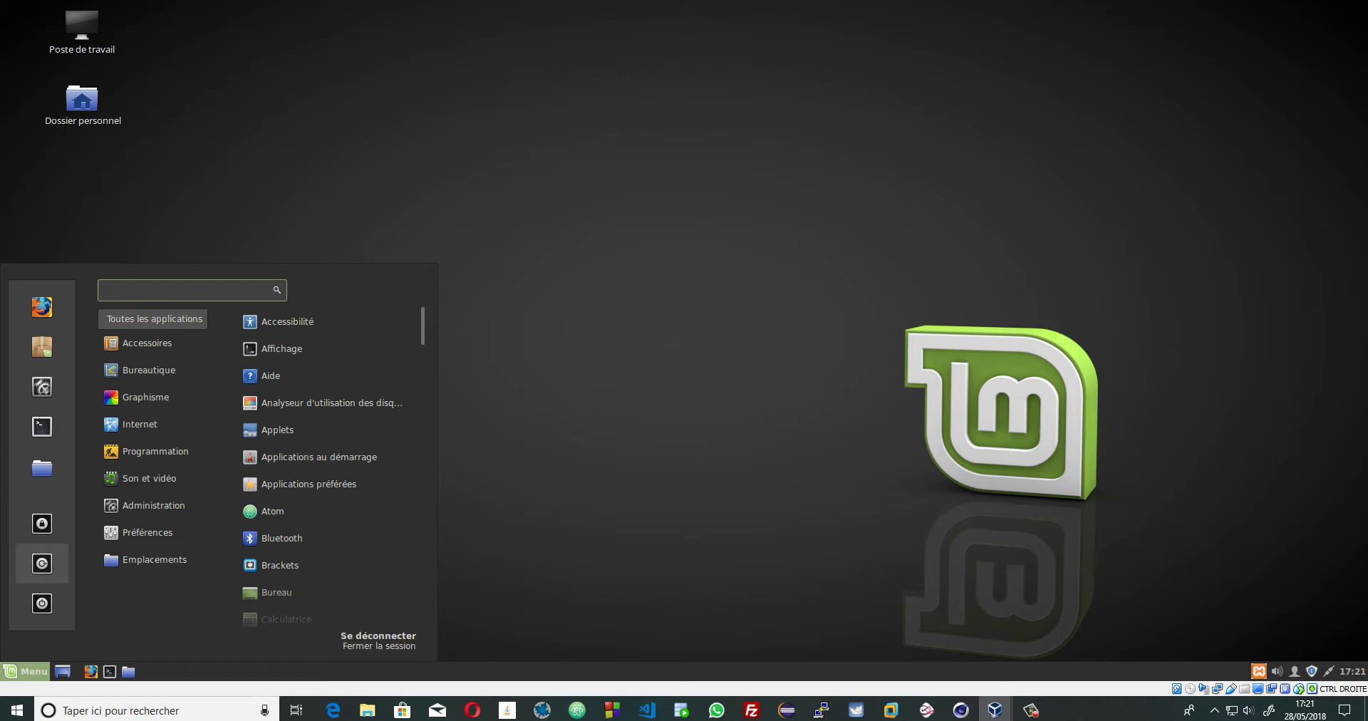
pyautogui.click(42, 564)
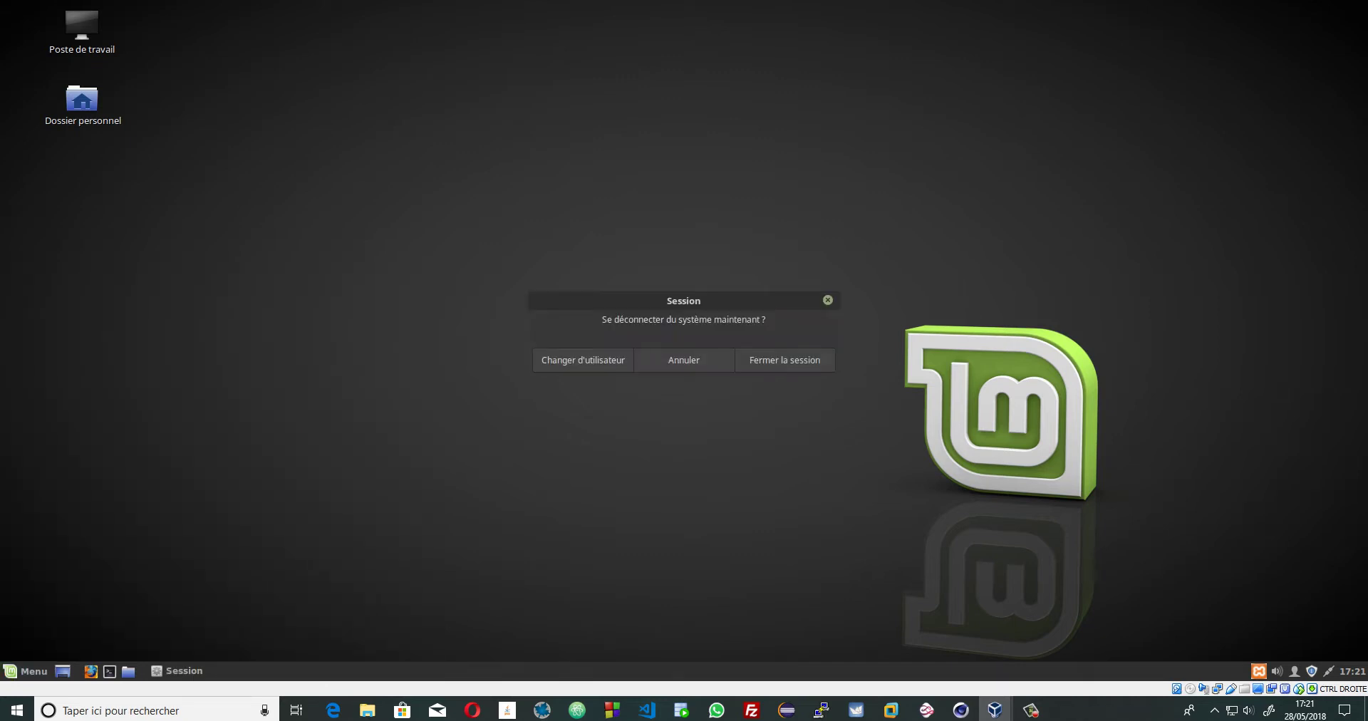
pyautogui.click(785, 360)
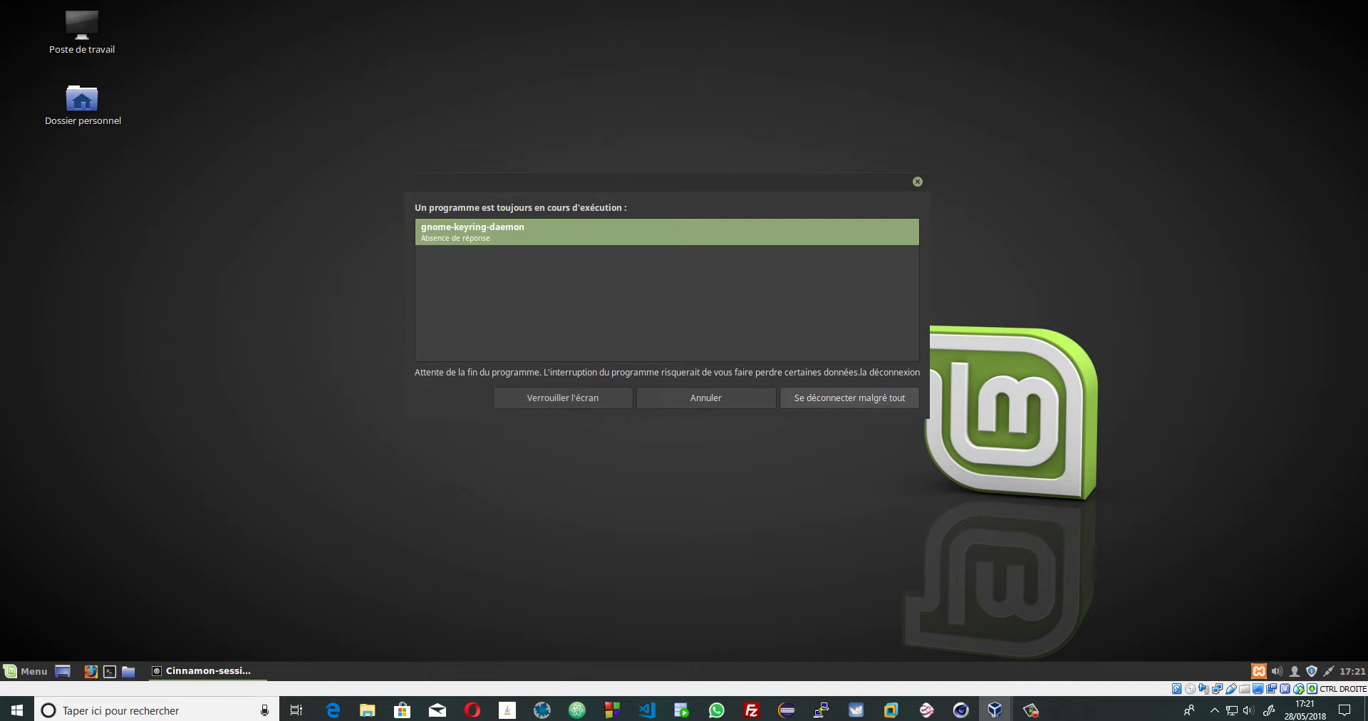
pyautogui.click(849, 398)
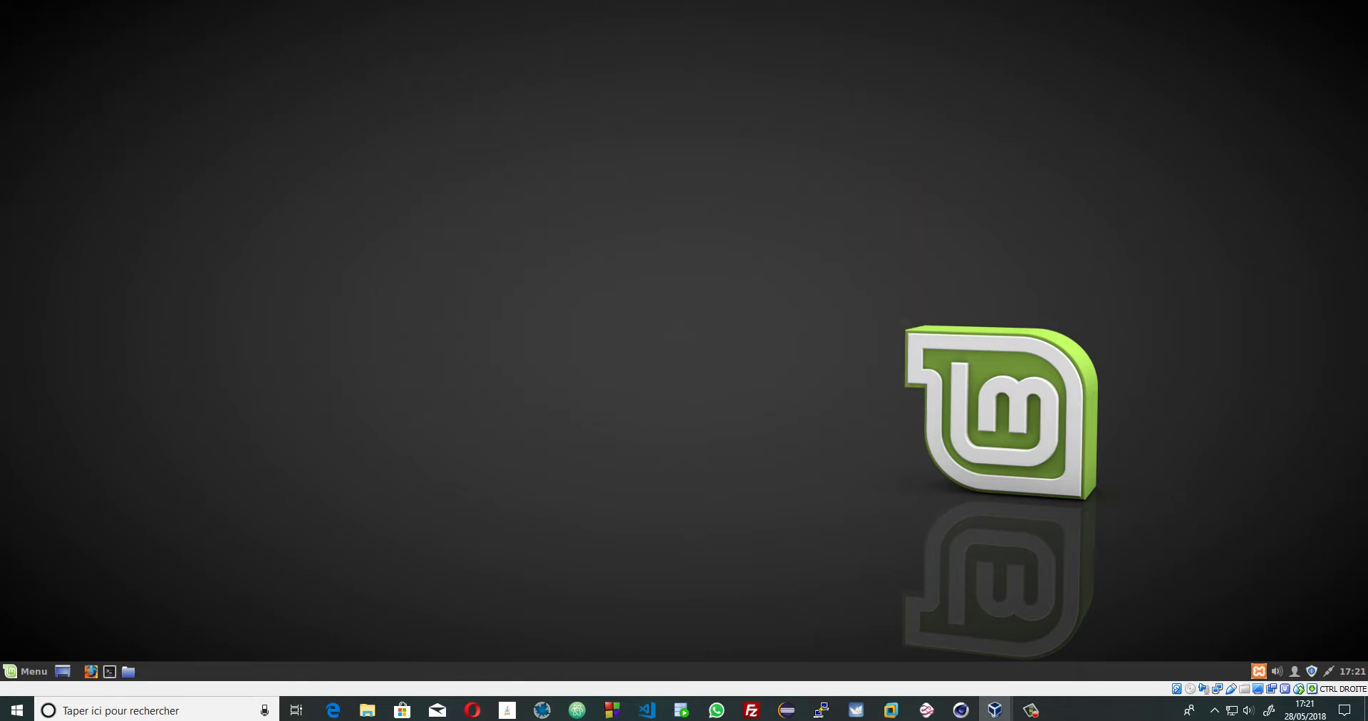
# - Switch to the Ubuntu VM and browse Settings' Wi-Fi, Bluetooth, then Arrière-plan pages
pyautogui.moveTo(995, 710)
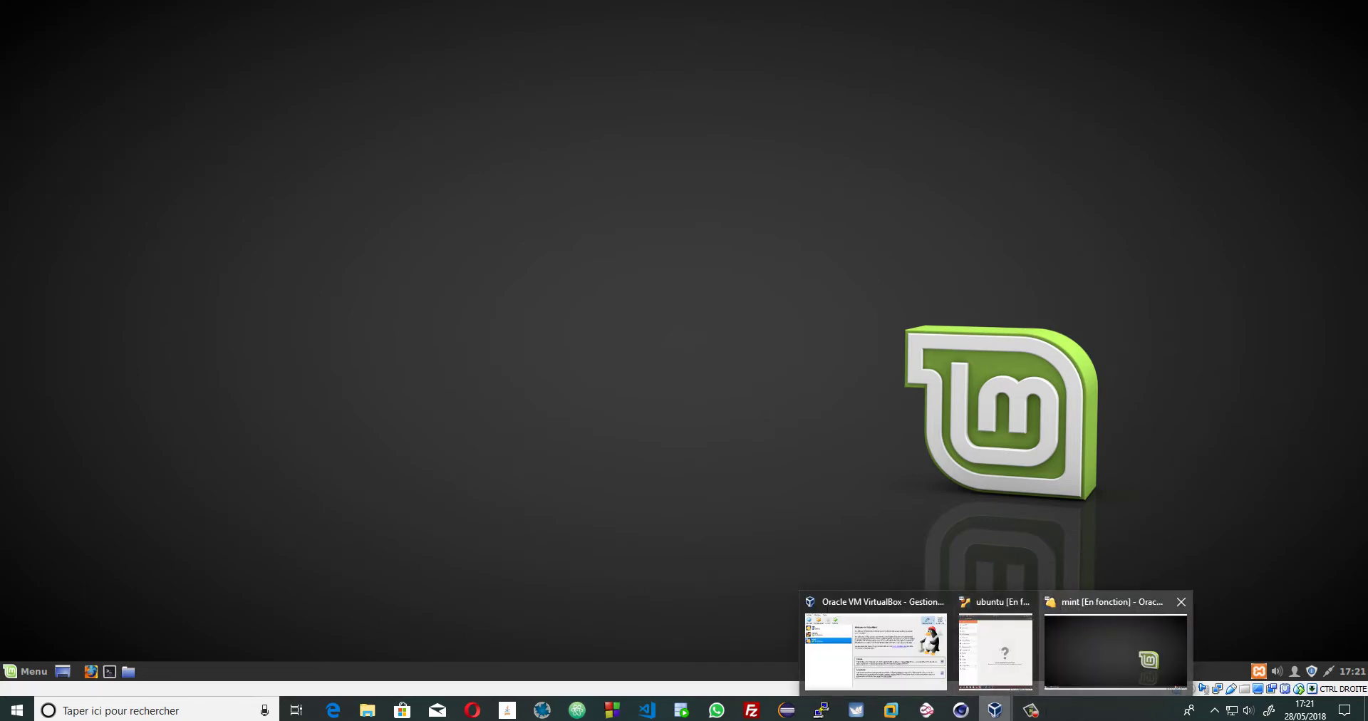
pyautogui.click(995, 649)
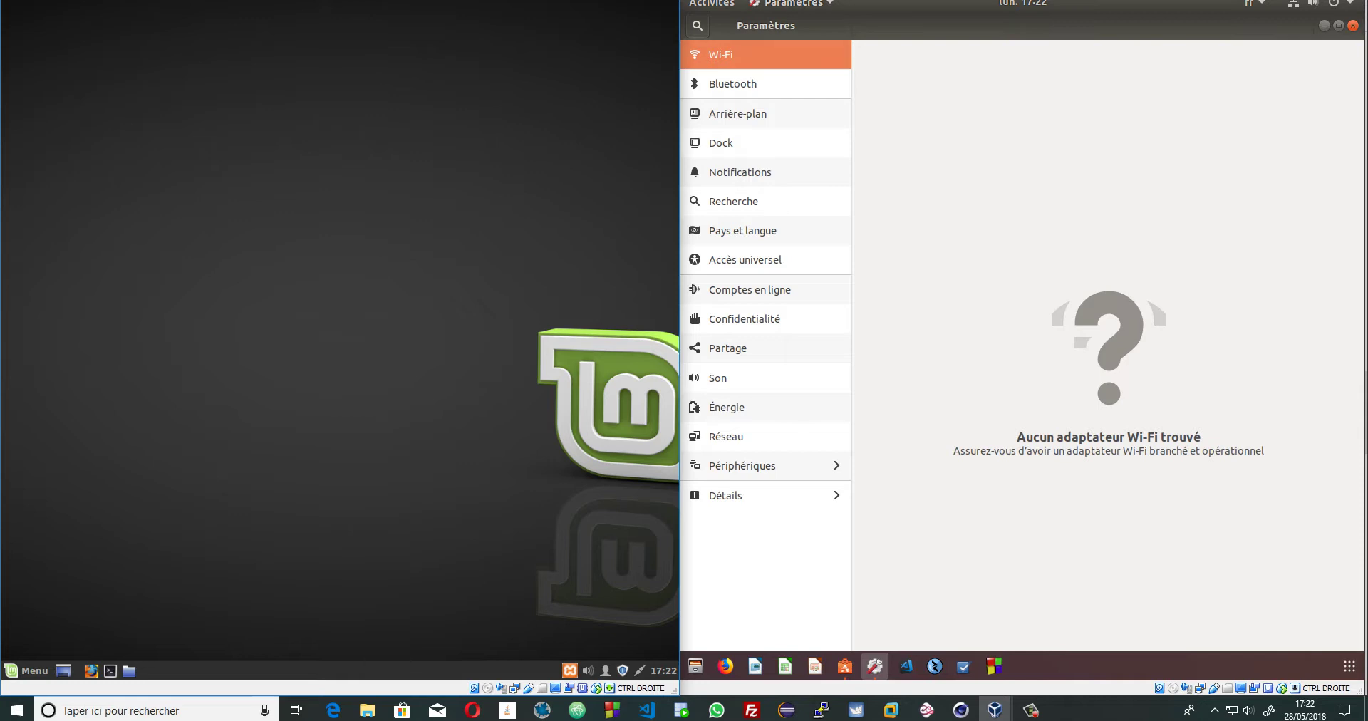
pyautogui.click(733, 83)
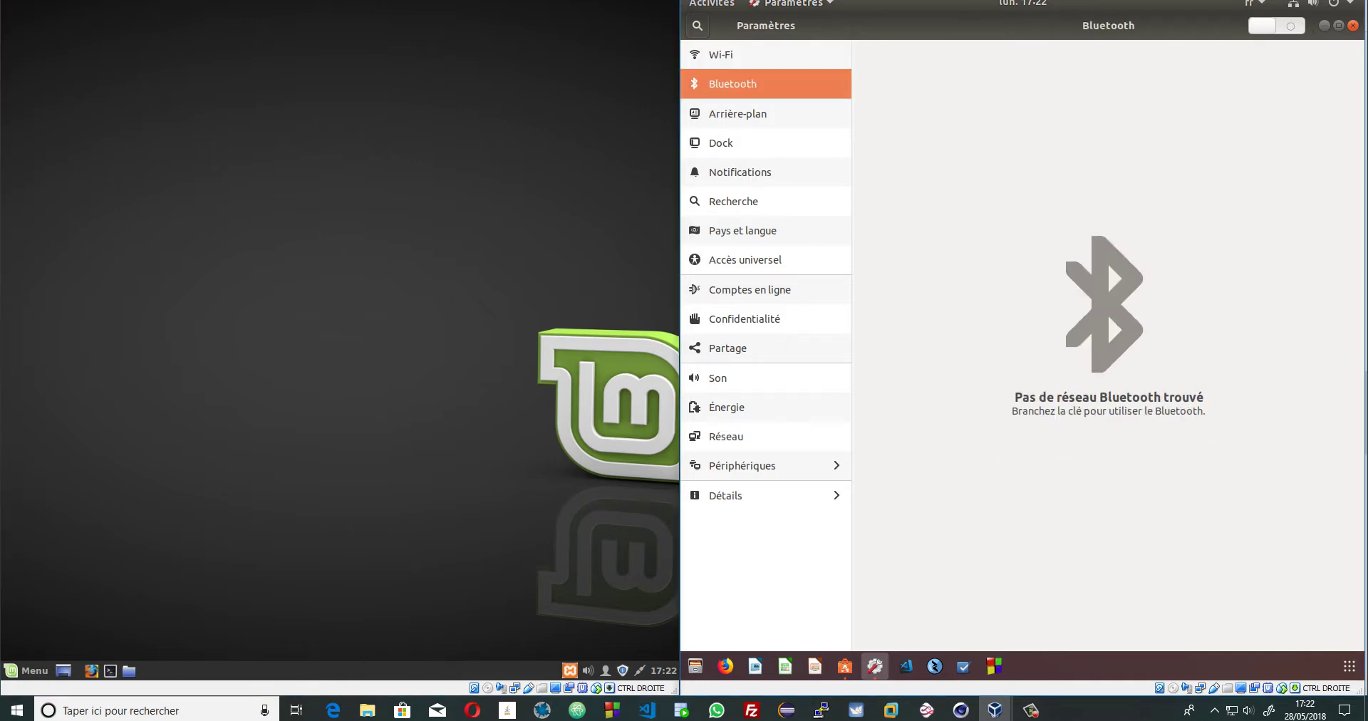
pyautogui.click(721, 54)
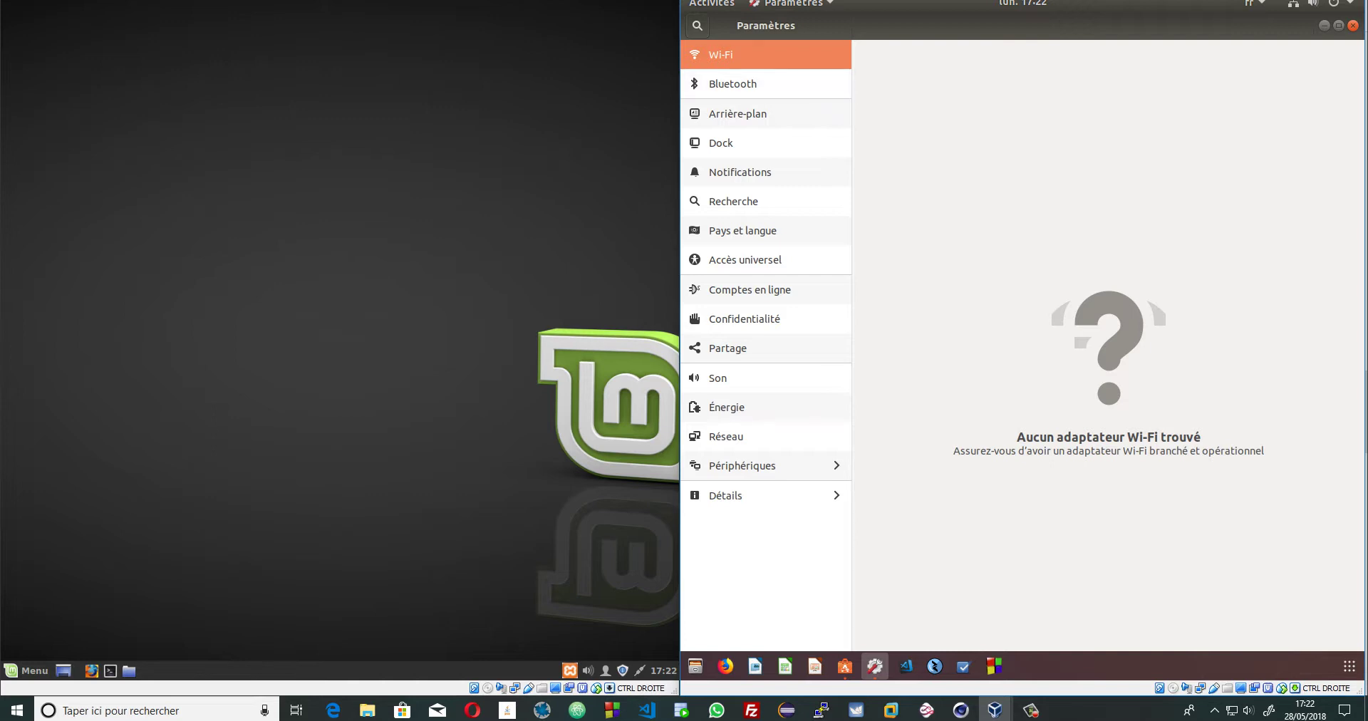
pyautogui.click(733, 83)
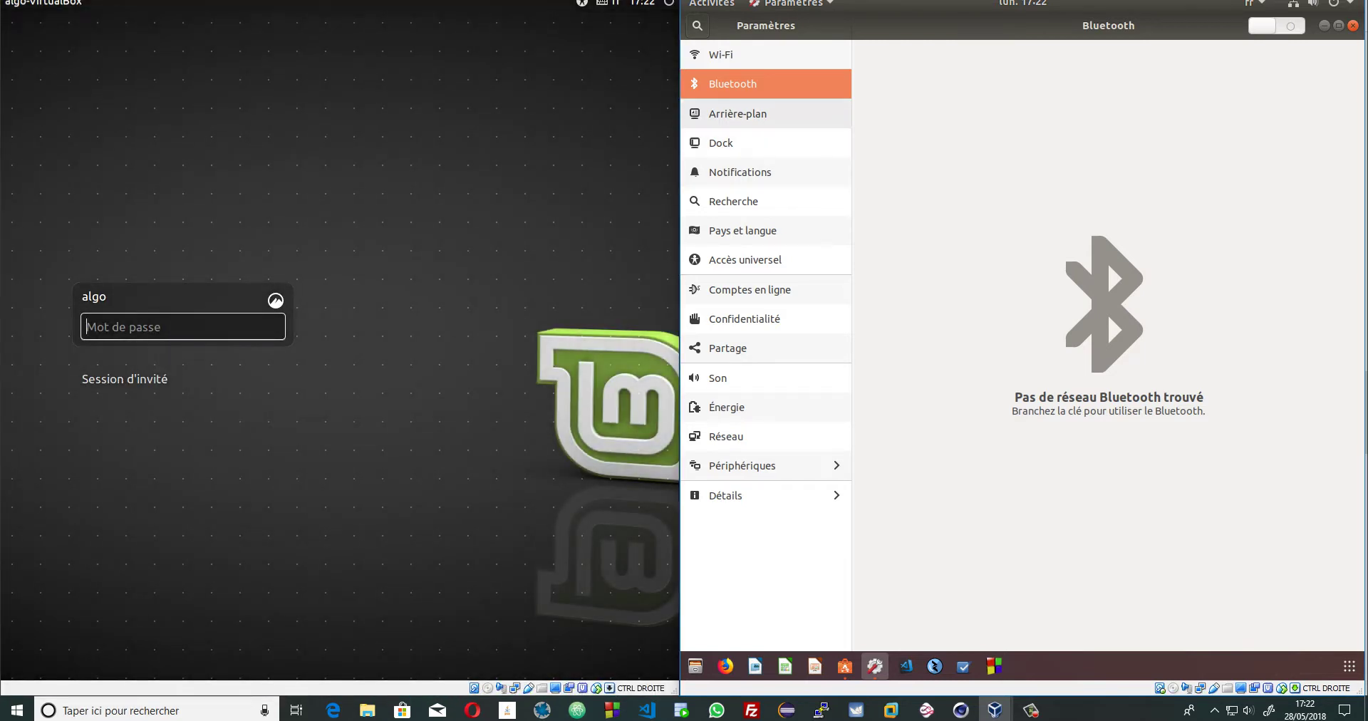
pyautogui.click(738, 113)
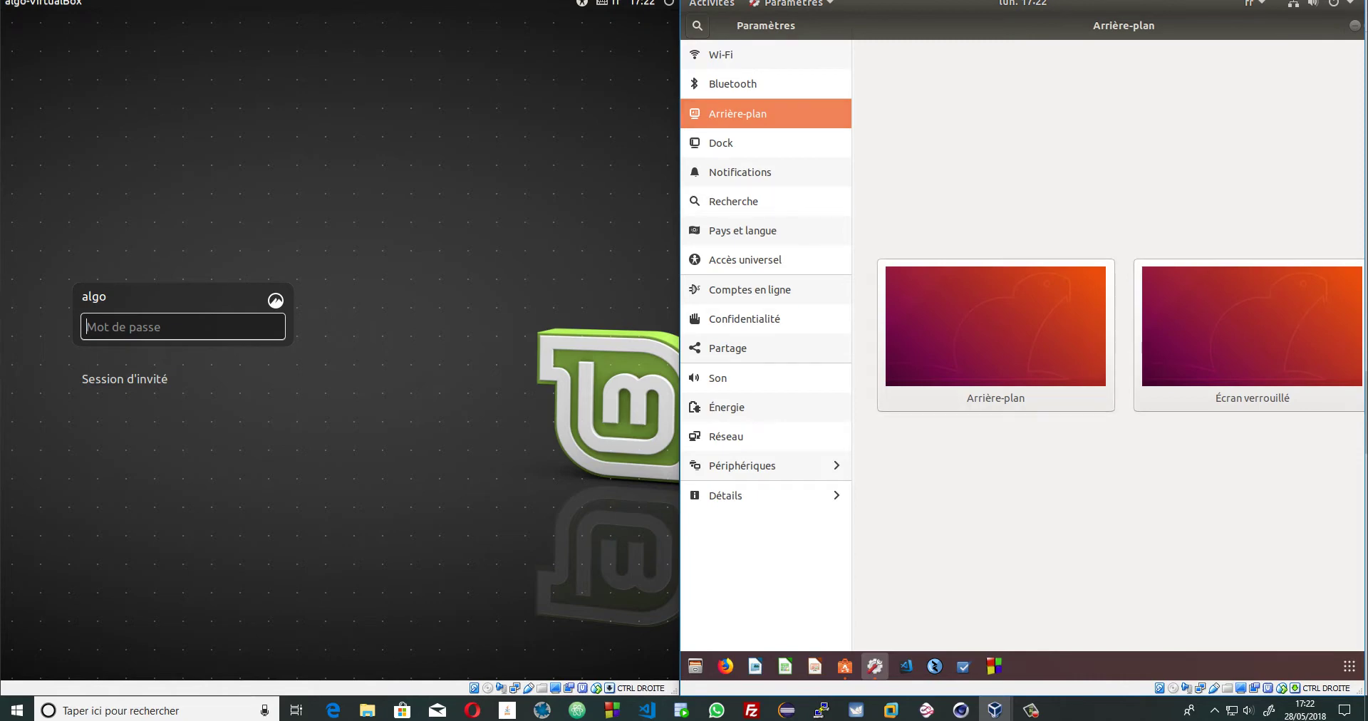
# - Maximize the Ubuntu VM window and close the software updates window
pyautogui.press('super+Up')
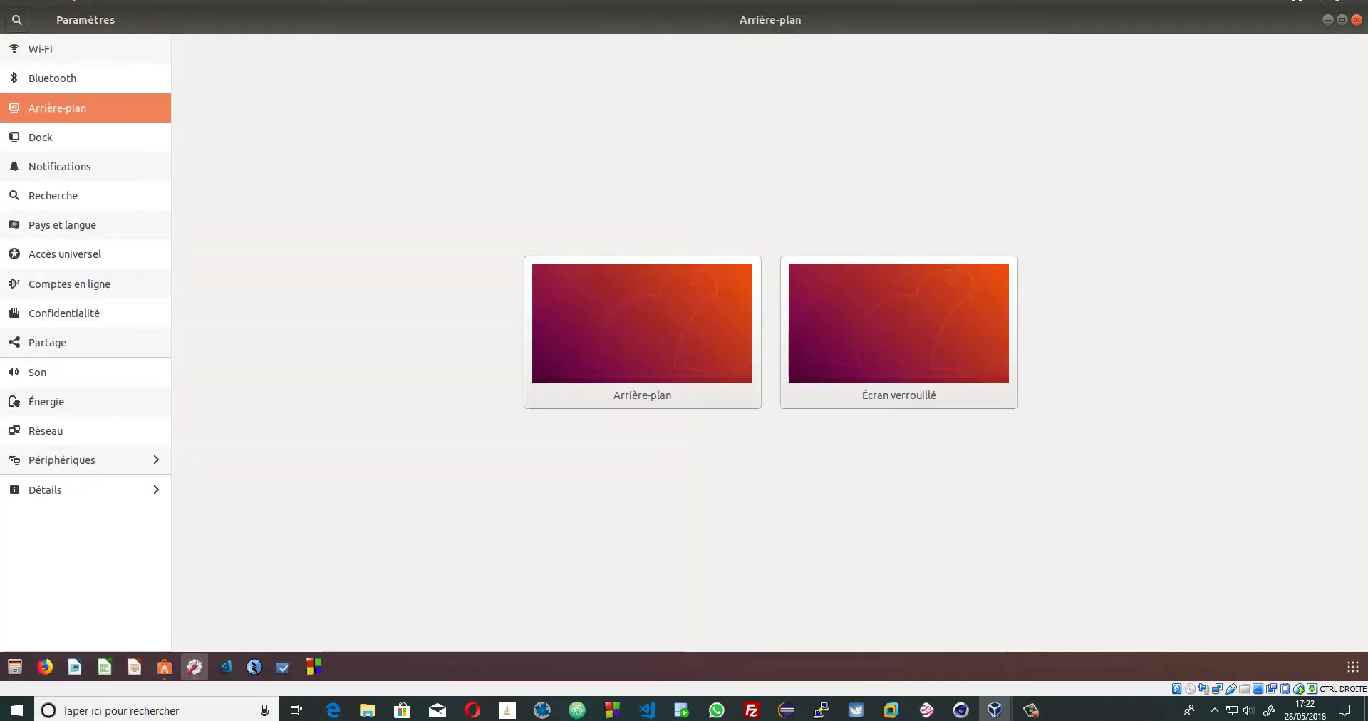
pyautogui.hotkey('alt', 'Tab')
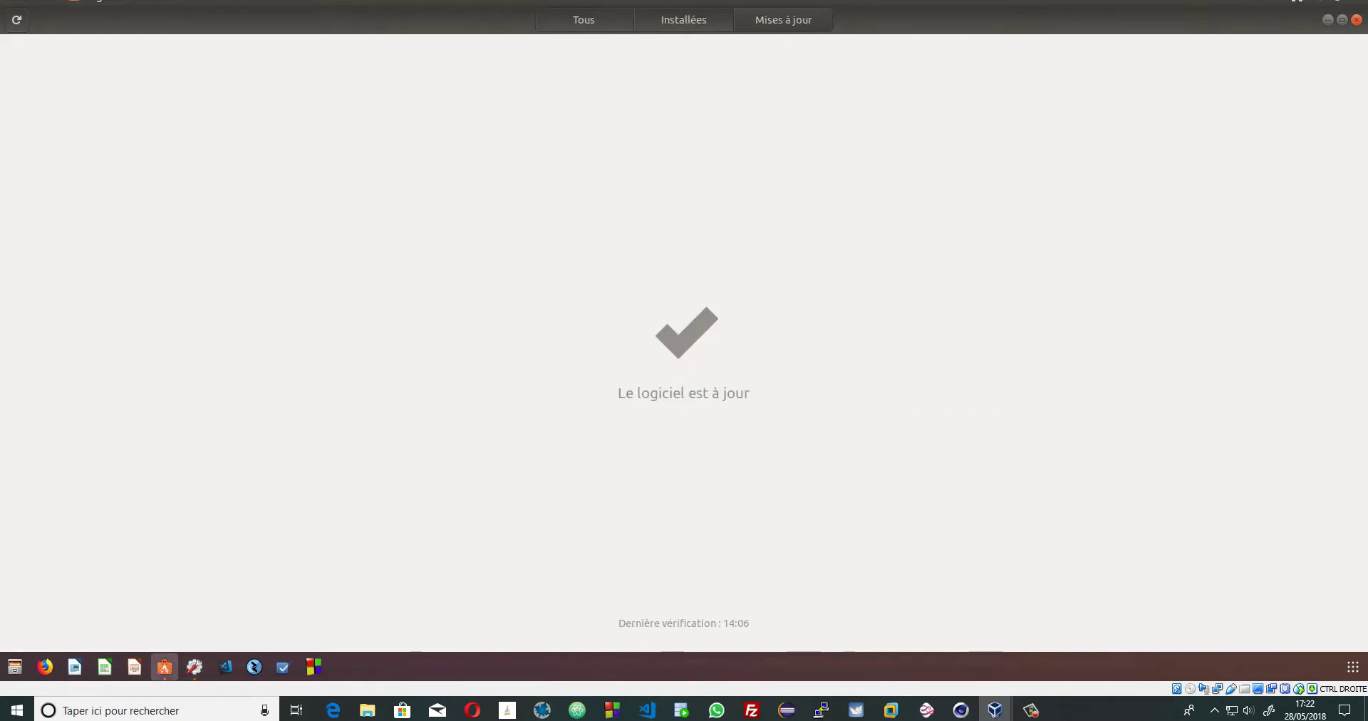
pyautogui.click(1357, 20)
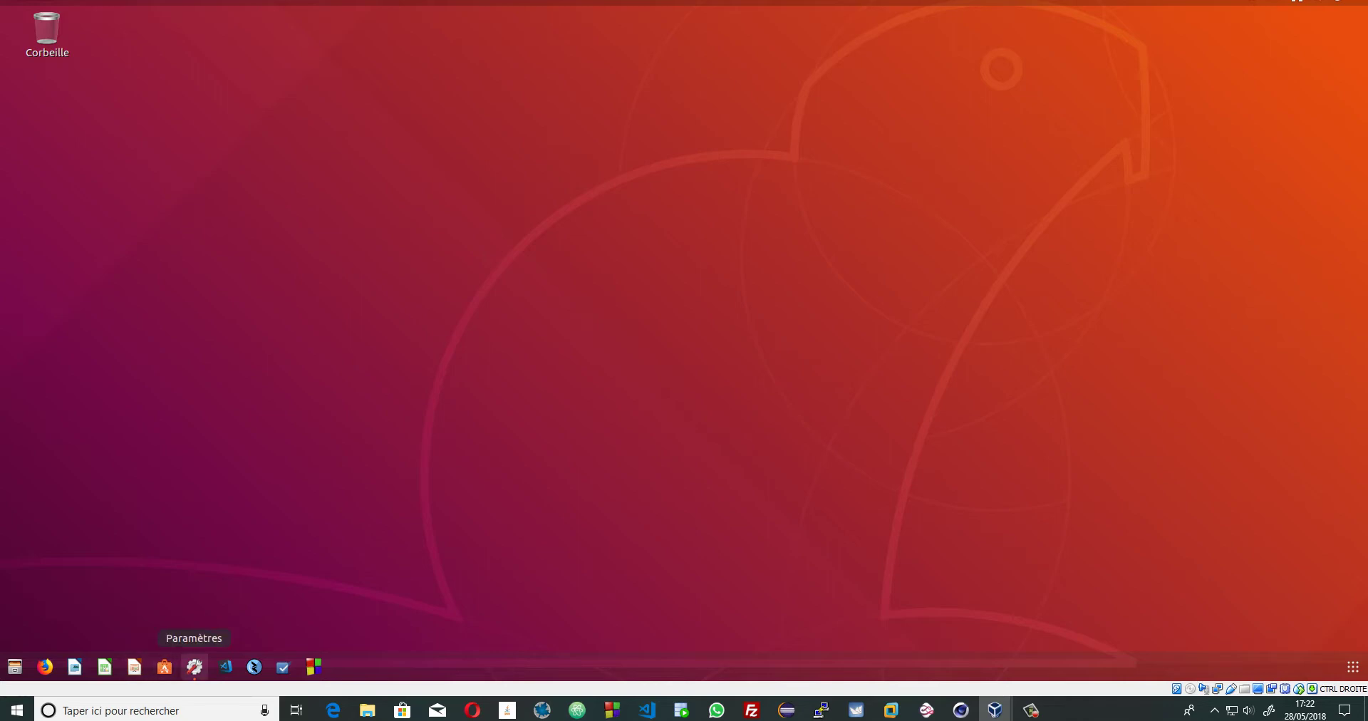
# - Apply the swirling pink-and-orange abstract image from Papiers peints as wallpaper, then minimize Settings
pyautogui.click(195, 668)
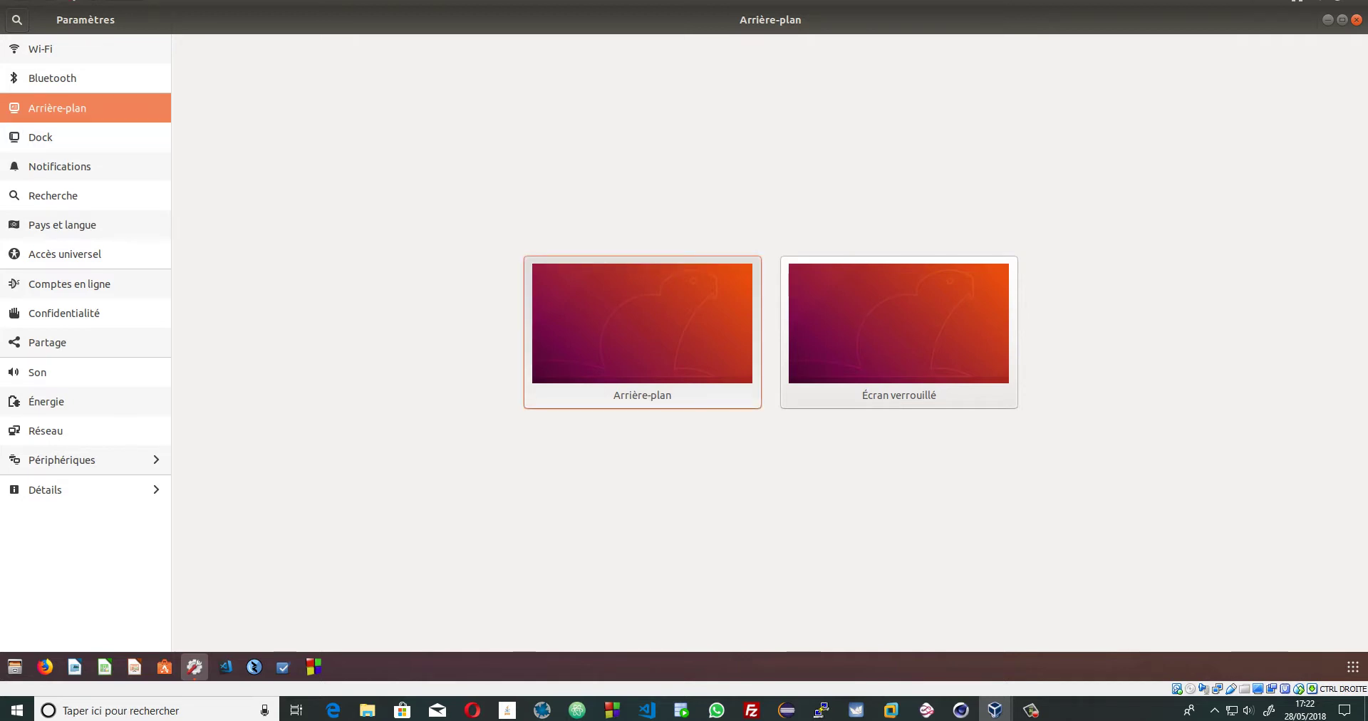
pyautogui.click(642, 331)
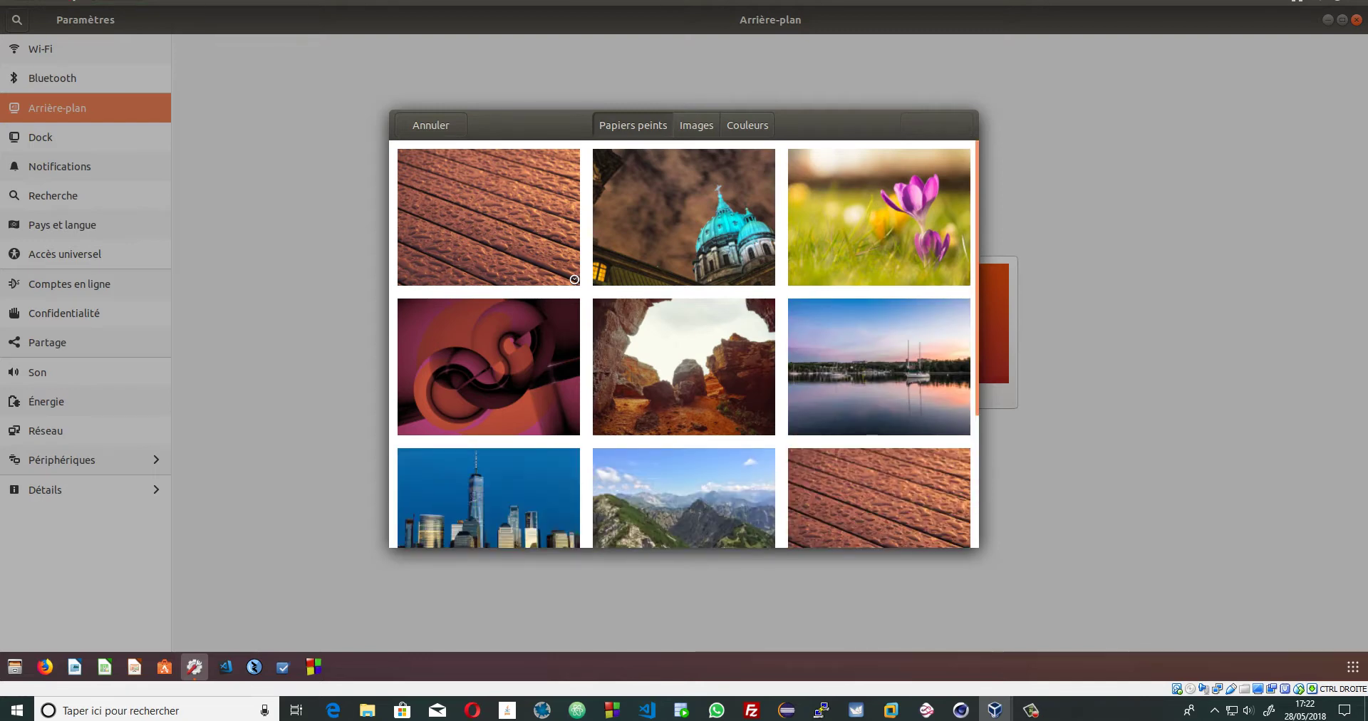
pyautogui.scroll(-5, 574, 279)
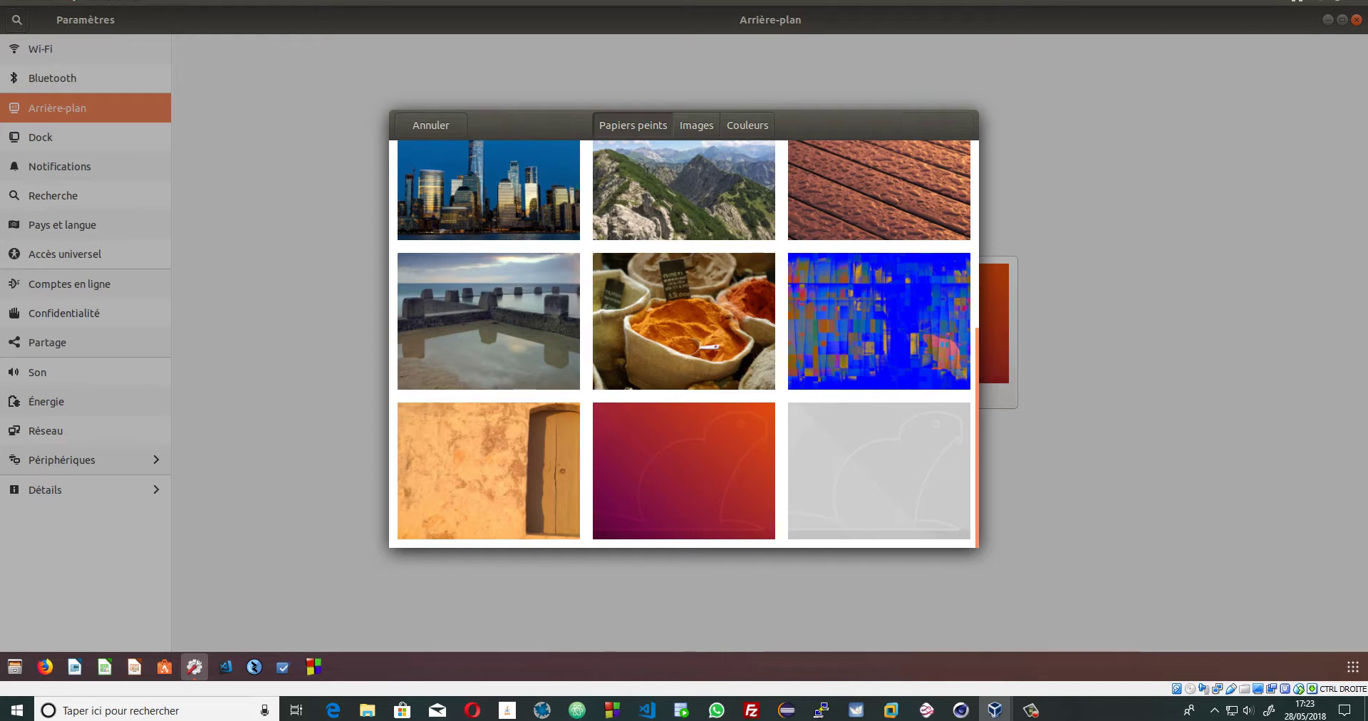
pyautogui.scroll(2, 684, 342)
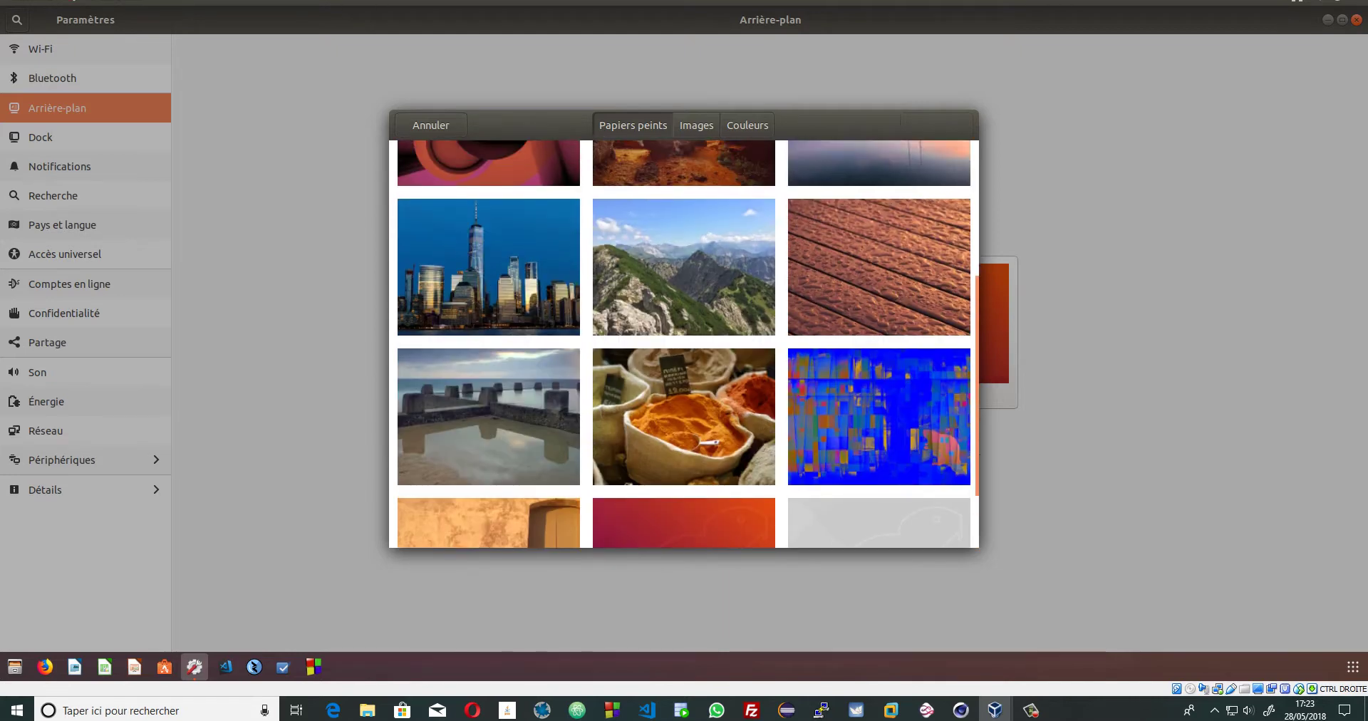
pyautogui.click(489, 164)
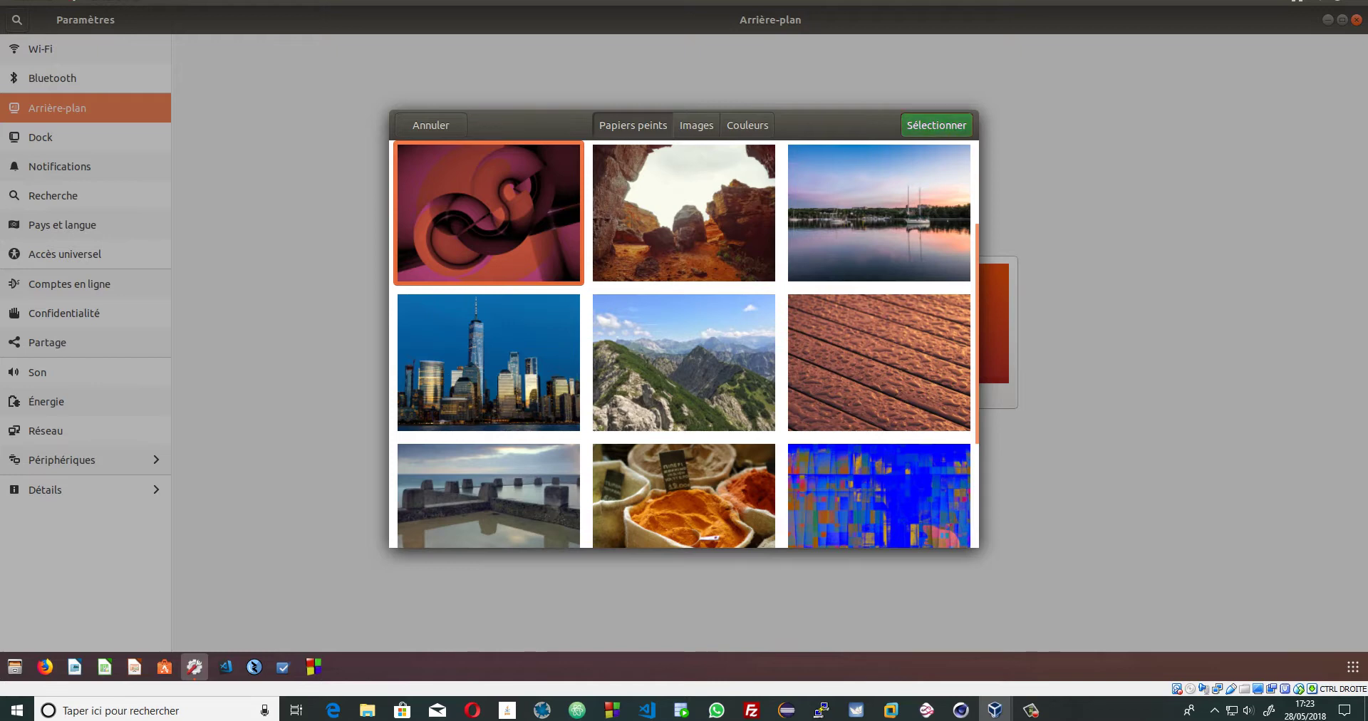
pyautogui.click(937, 125)
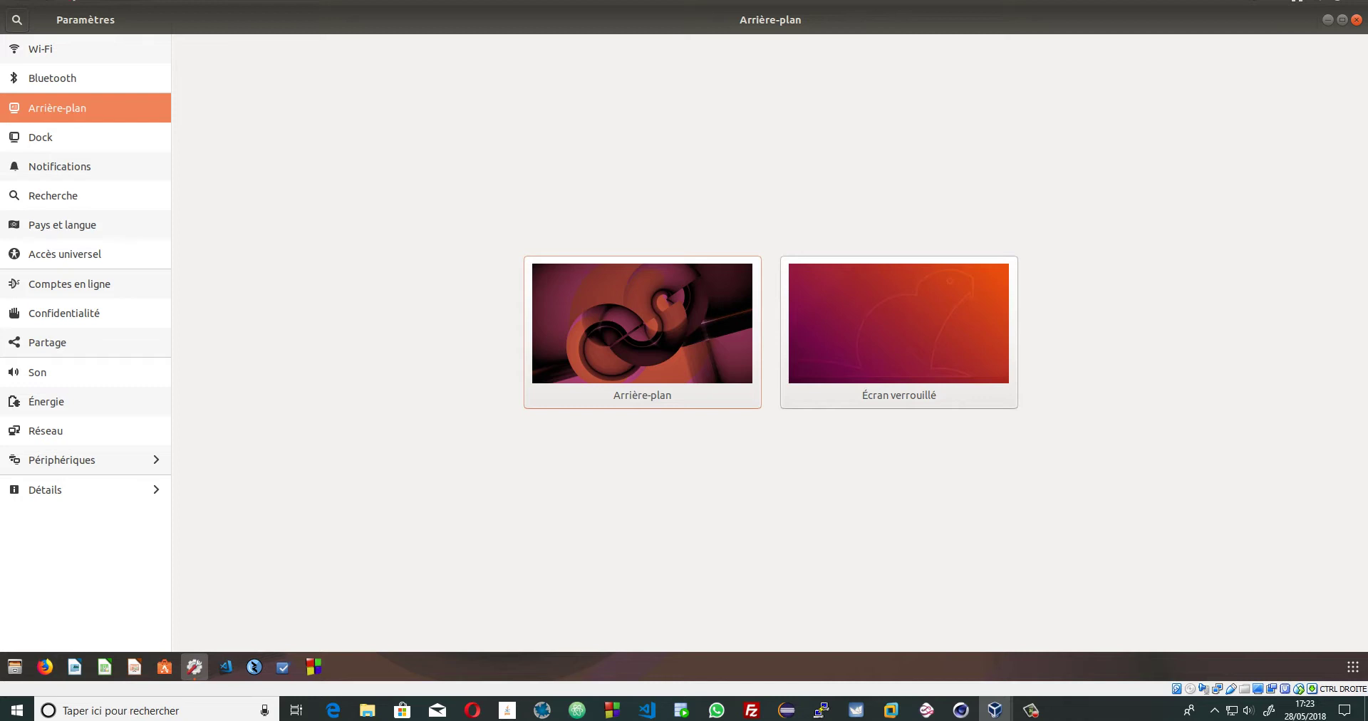
pyautogui.click(1328, 19)
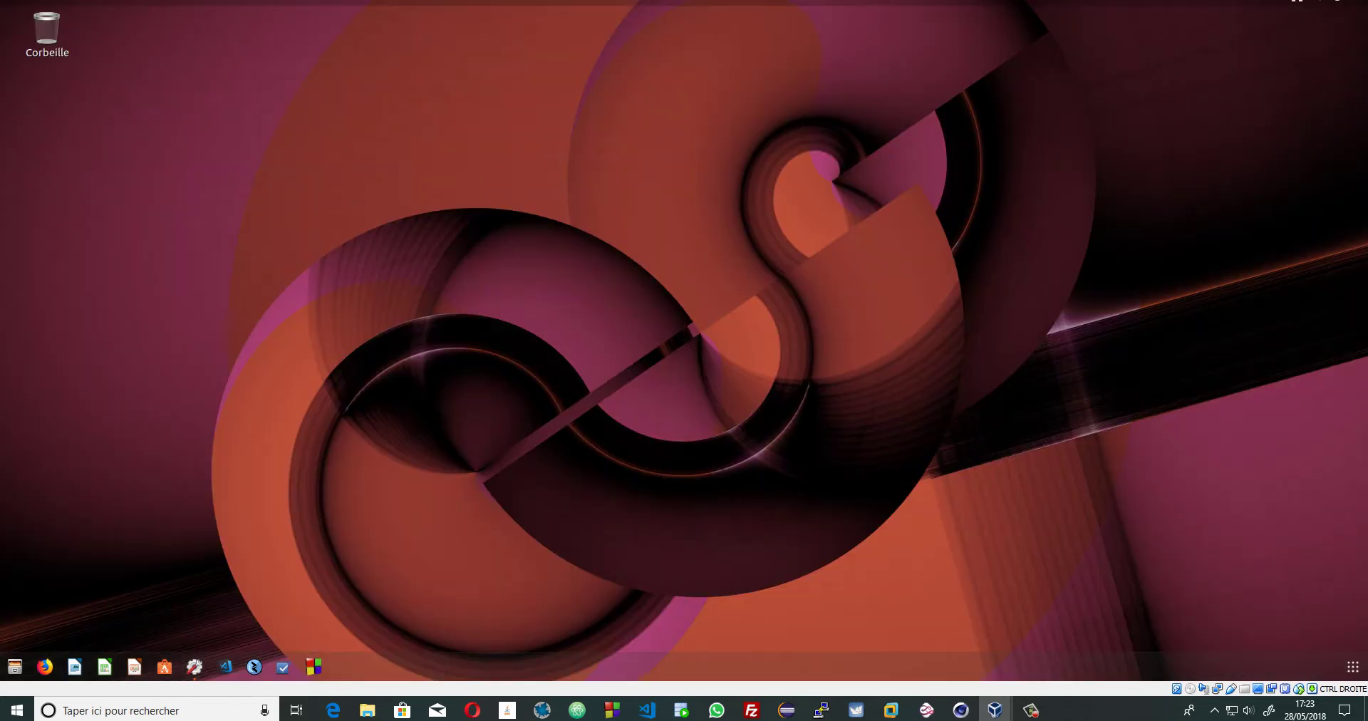
# - Browse the background chooser's Images and Couleurs tabs, then close it without changes
pyautogui.click(195, 667)
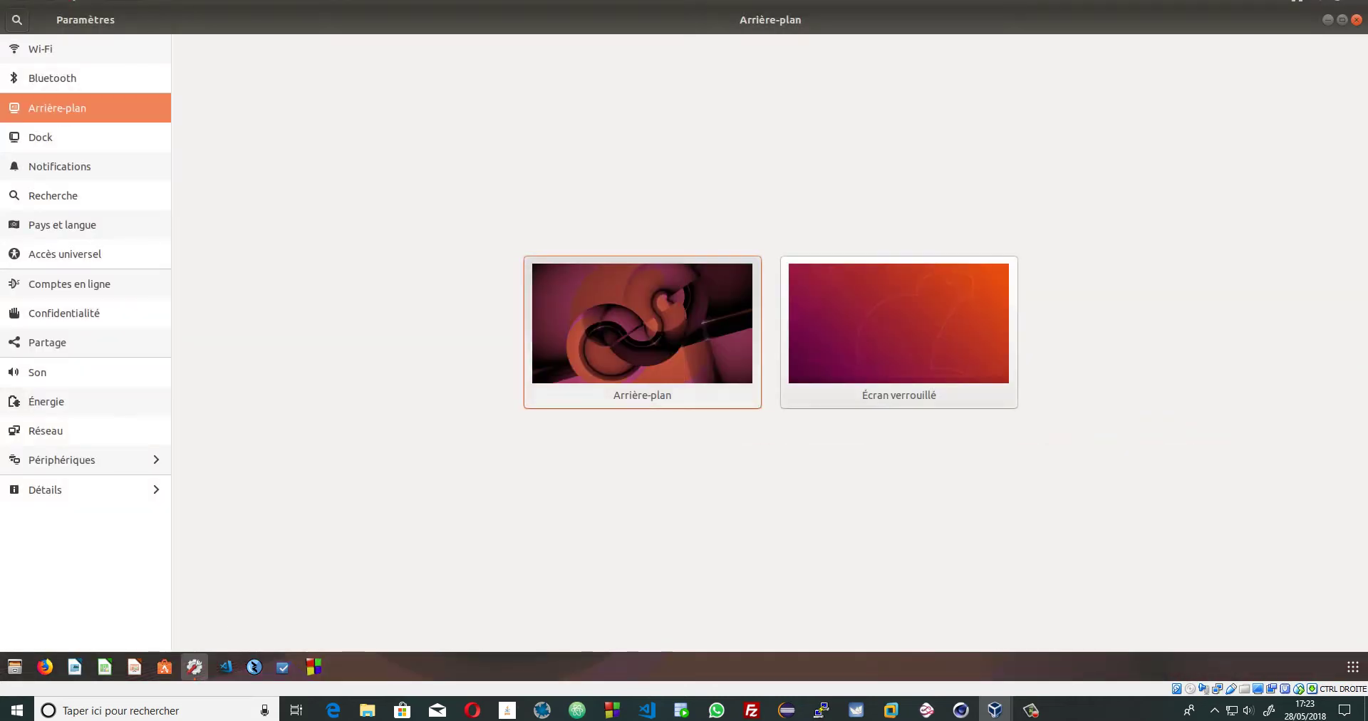
pyautogui.click(642, 331)
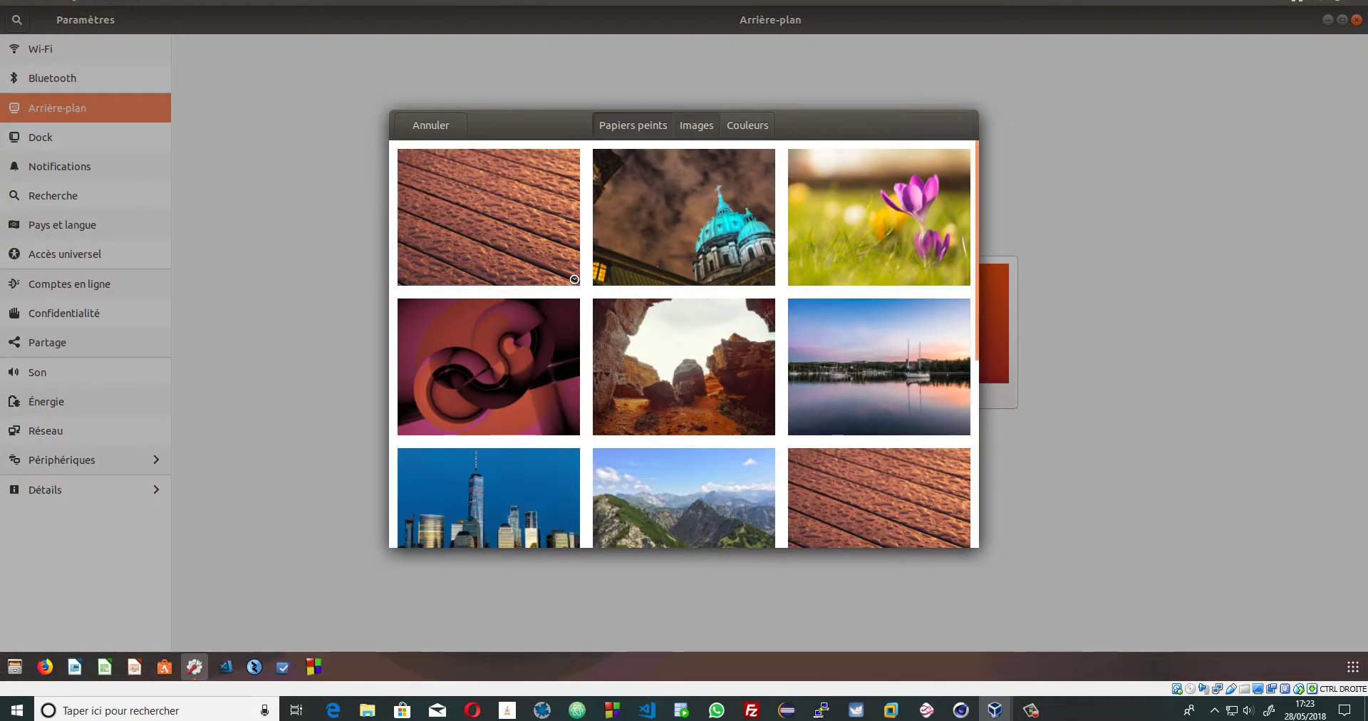
pyautogui.click(696, 126)
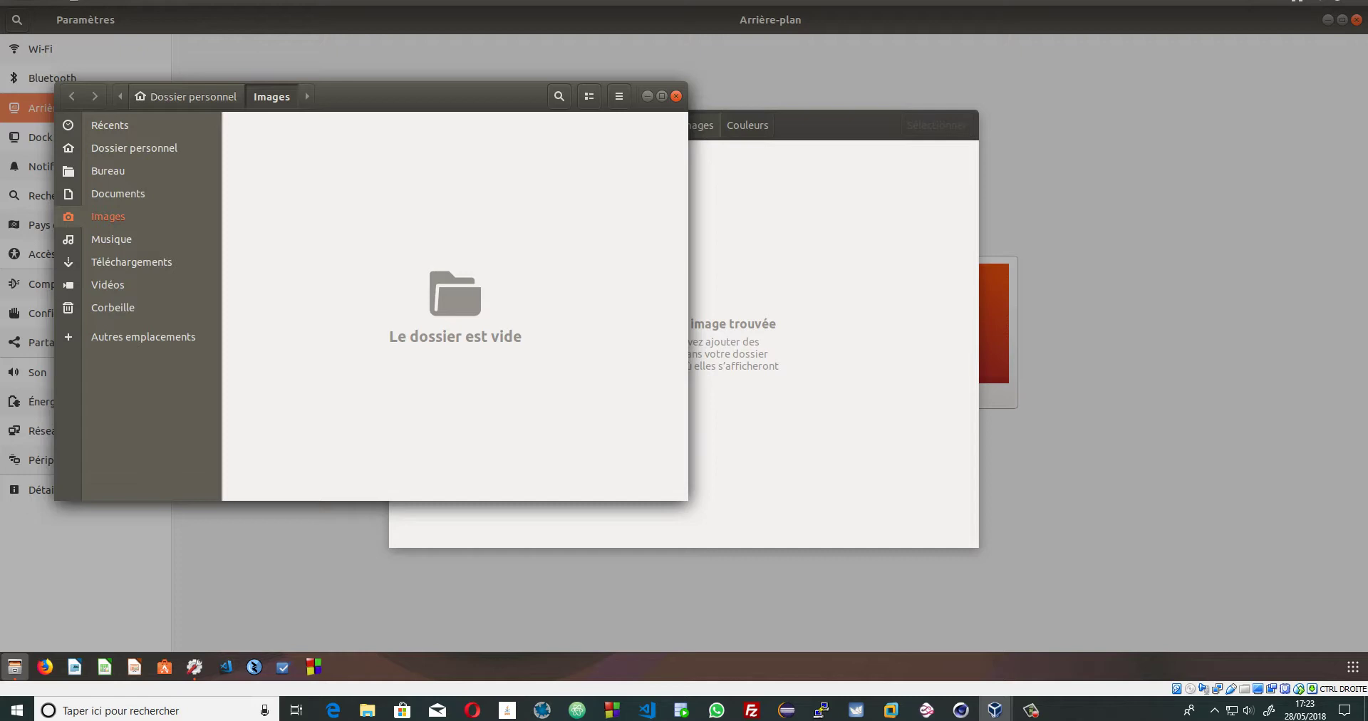
pyautogui.hotkey('ctrl', 'w')
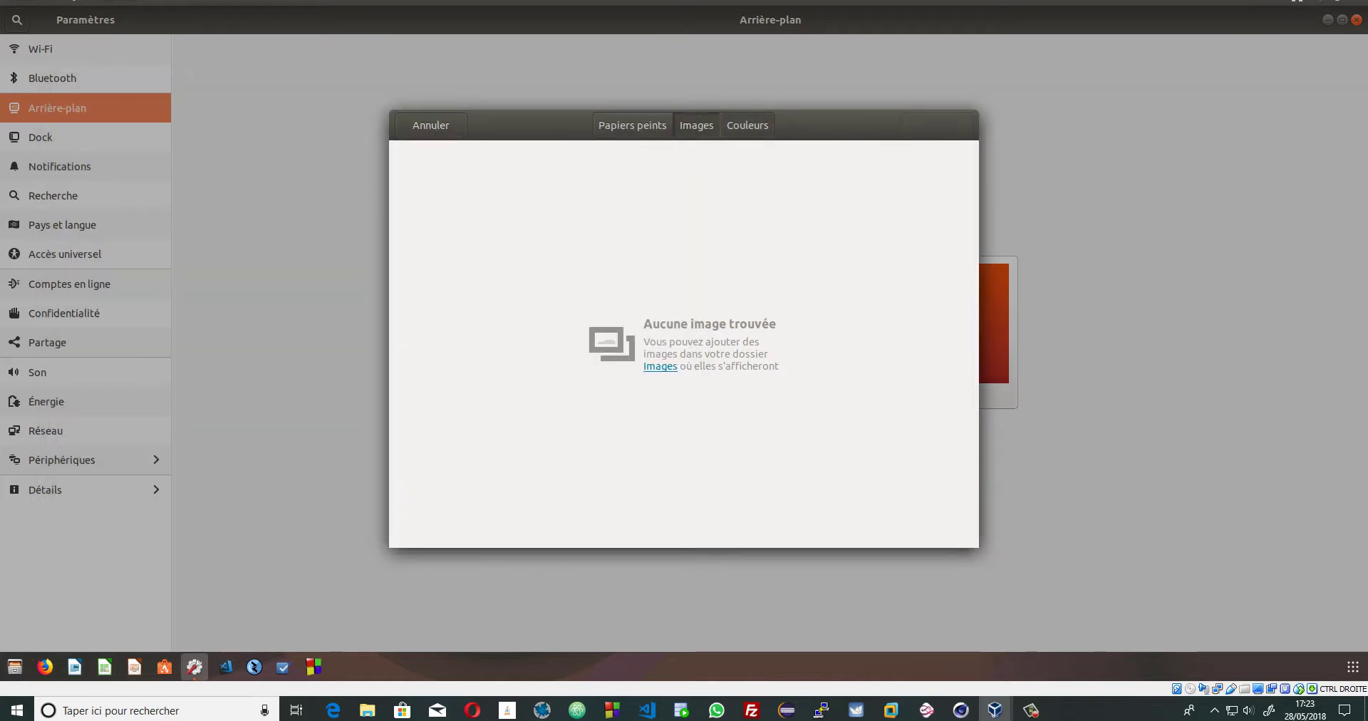
pyautogui.click(747, 126)
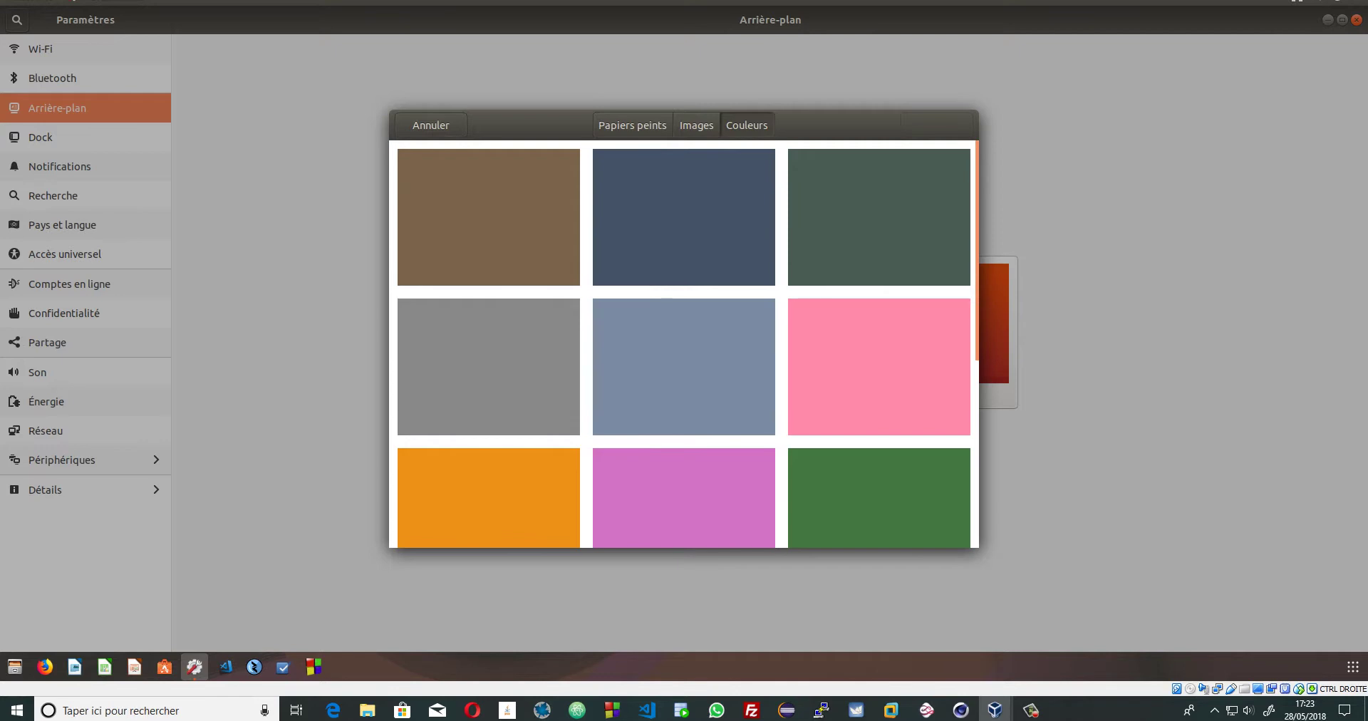
pyautogui.scroll(-5, 684, 342)
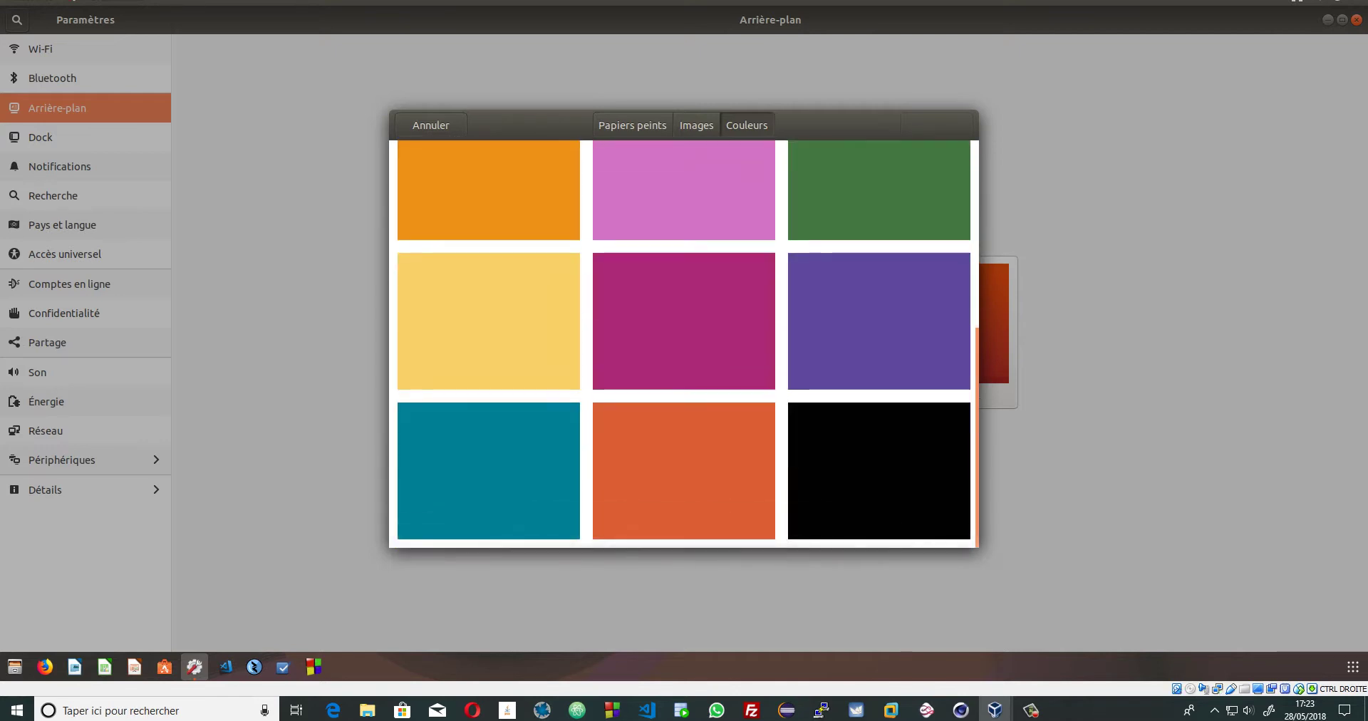
pyautogui.scroll(2, 684, 342)
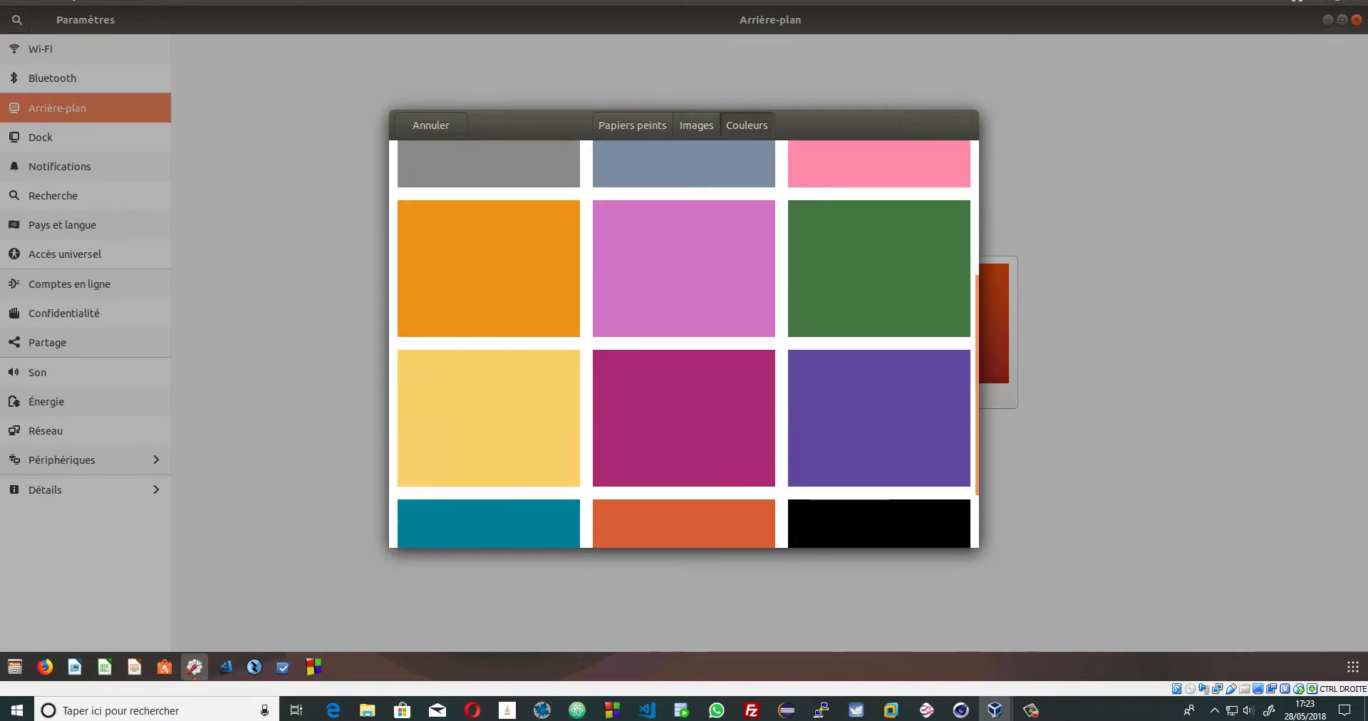
pyautogui.scroll(2, 684, 342)
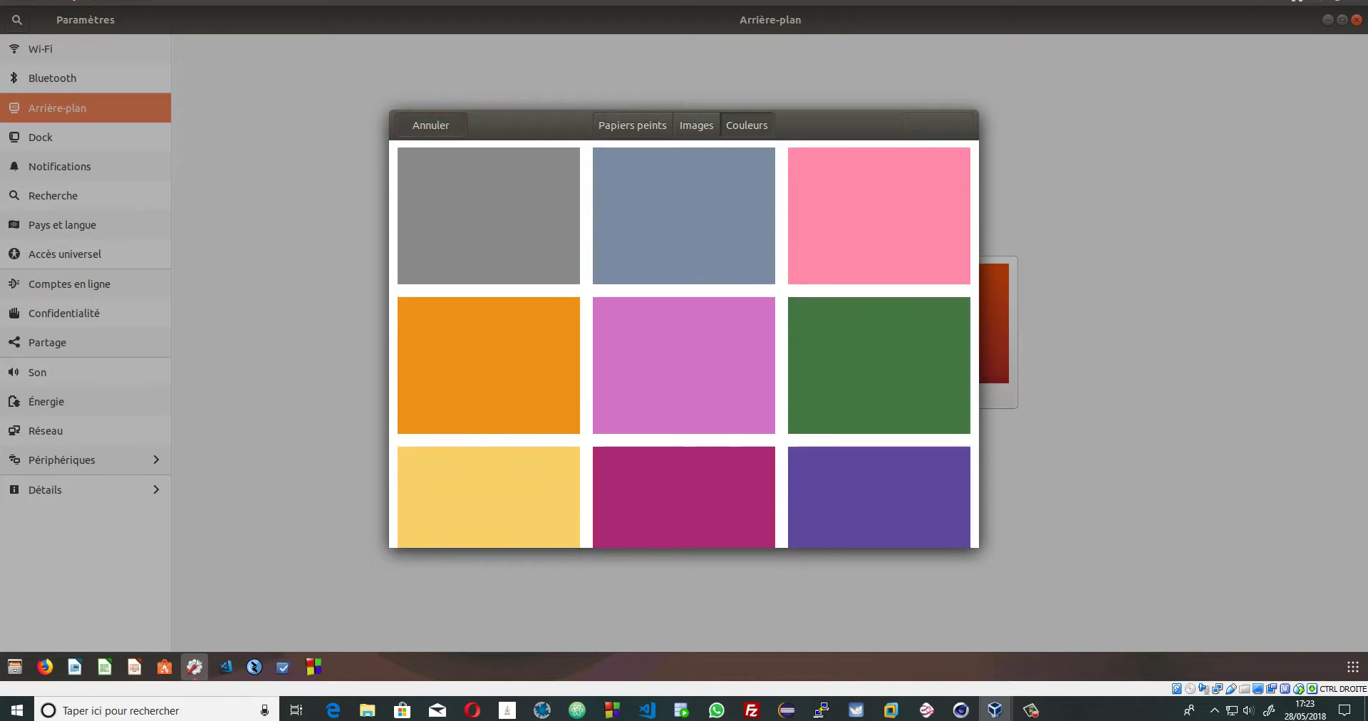
pyautogui.press('Escape')
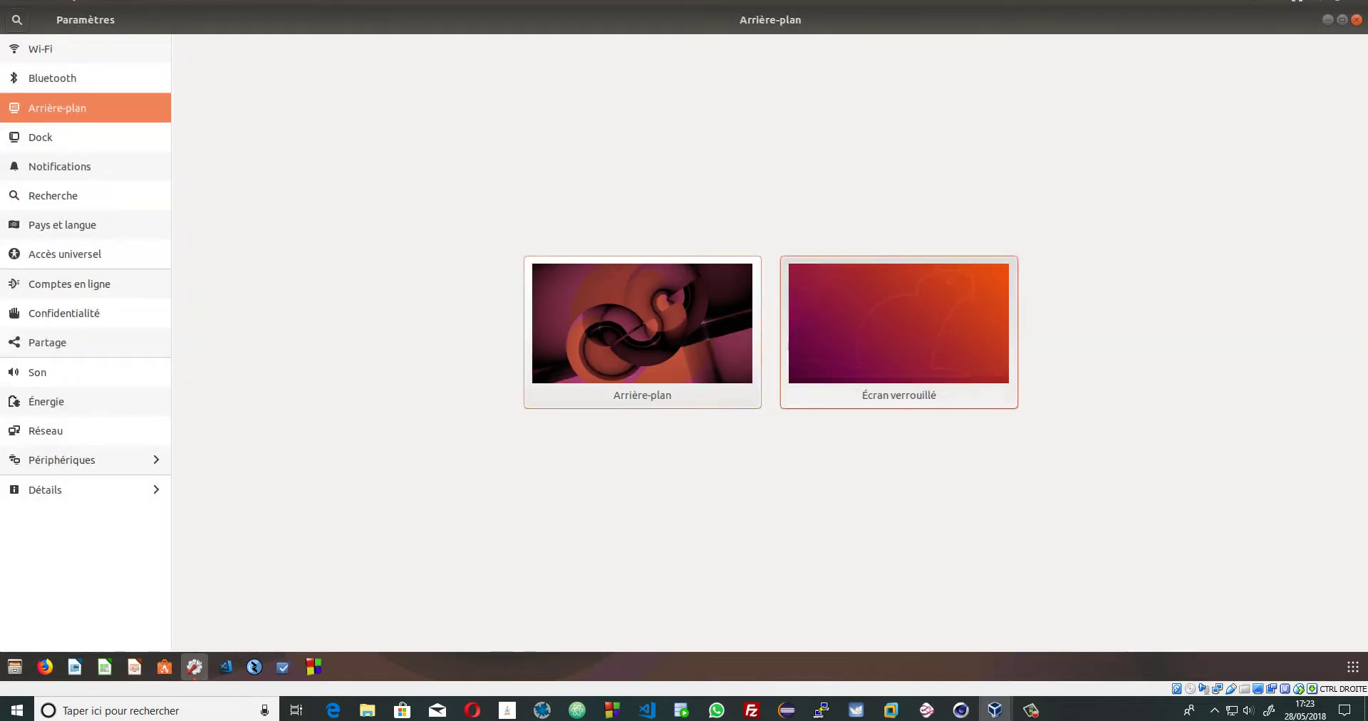
# - Reopen the chooser, flip between Images and Couleurs, cancel, and open the Dock page
pyautogui.click(899, 332)
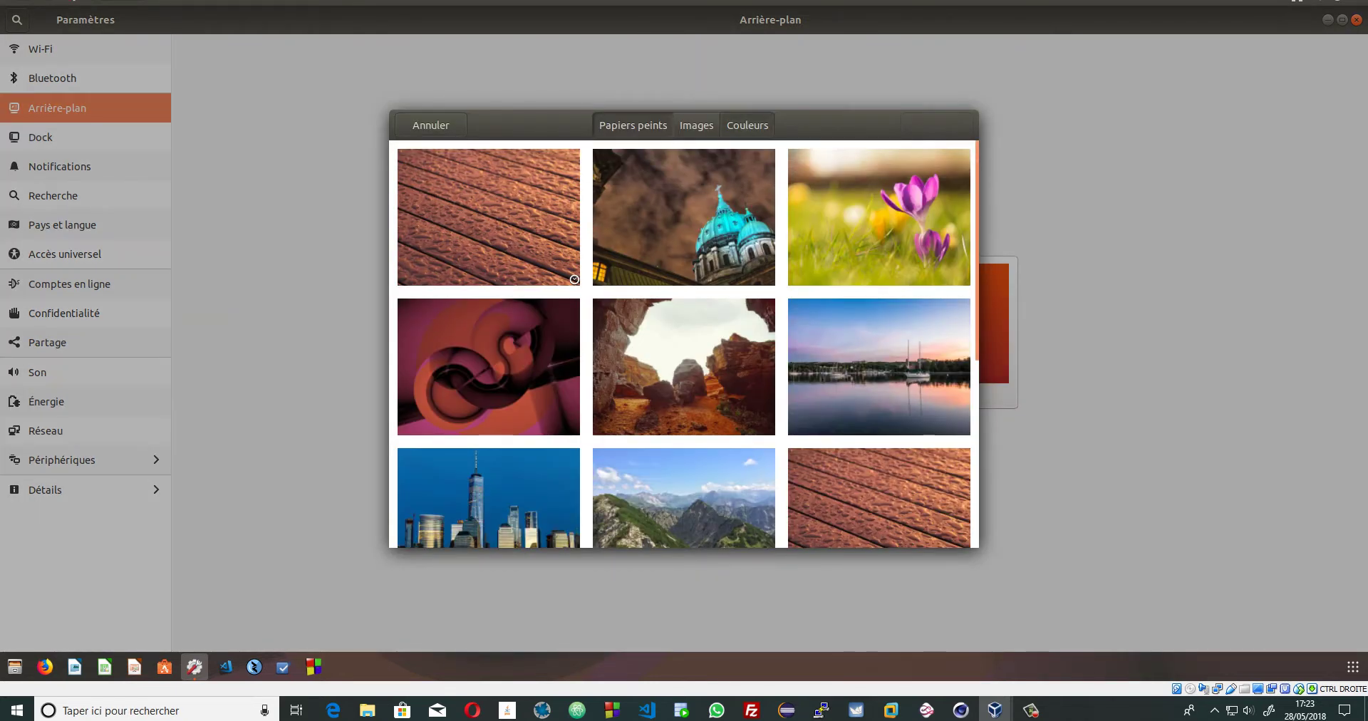
pyautogui.click(696, 125)
pyautogui.click(747, 125)
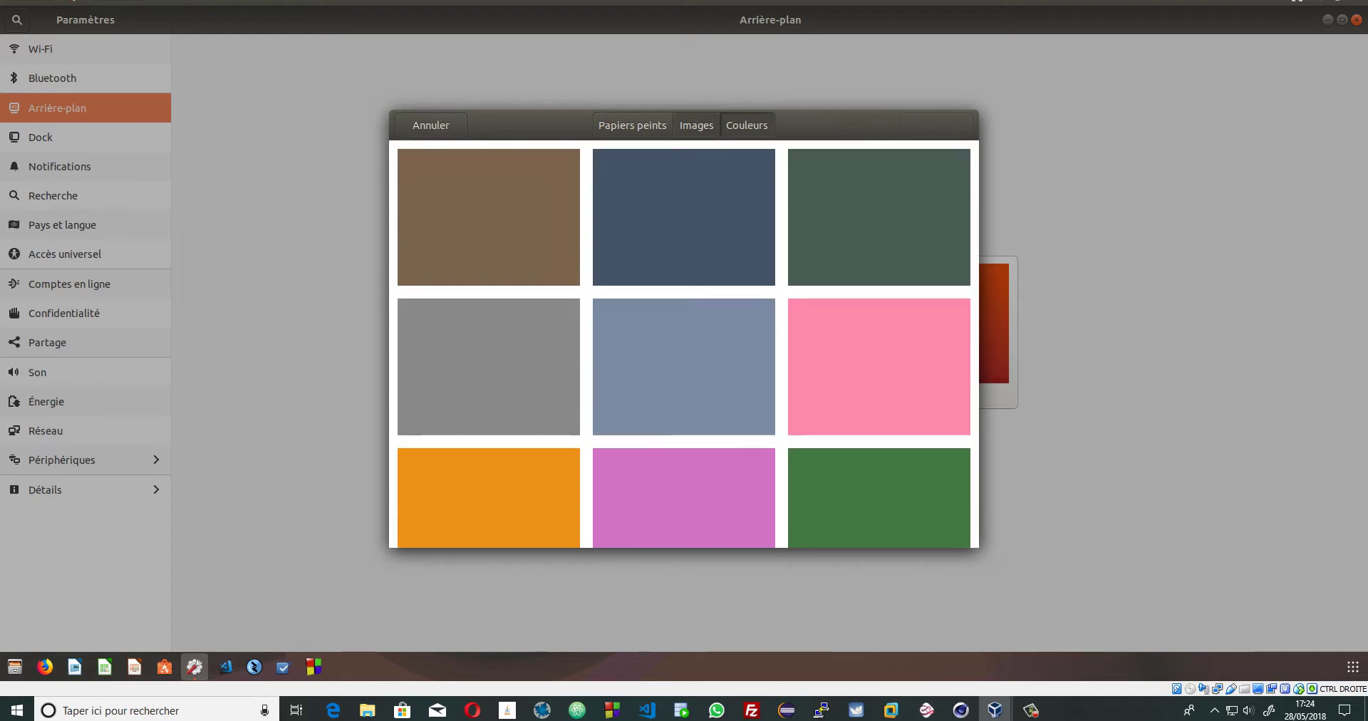
pyautogui.click(696, 125)
pyautogui.click(747, 125)
pyautogui.click(697, 125)
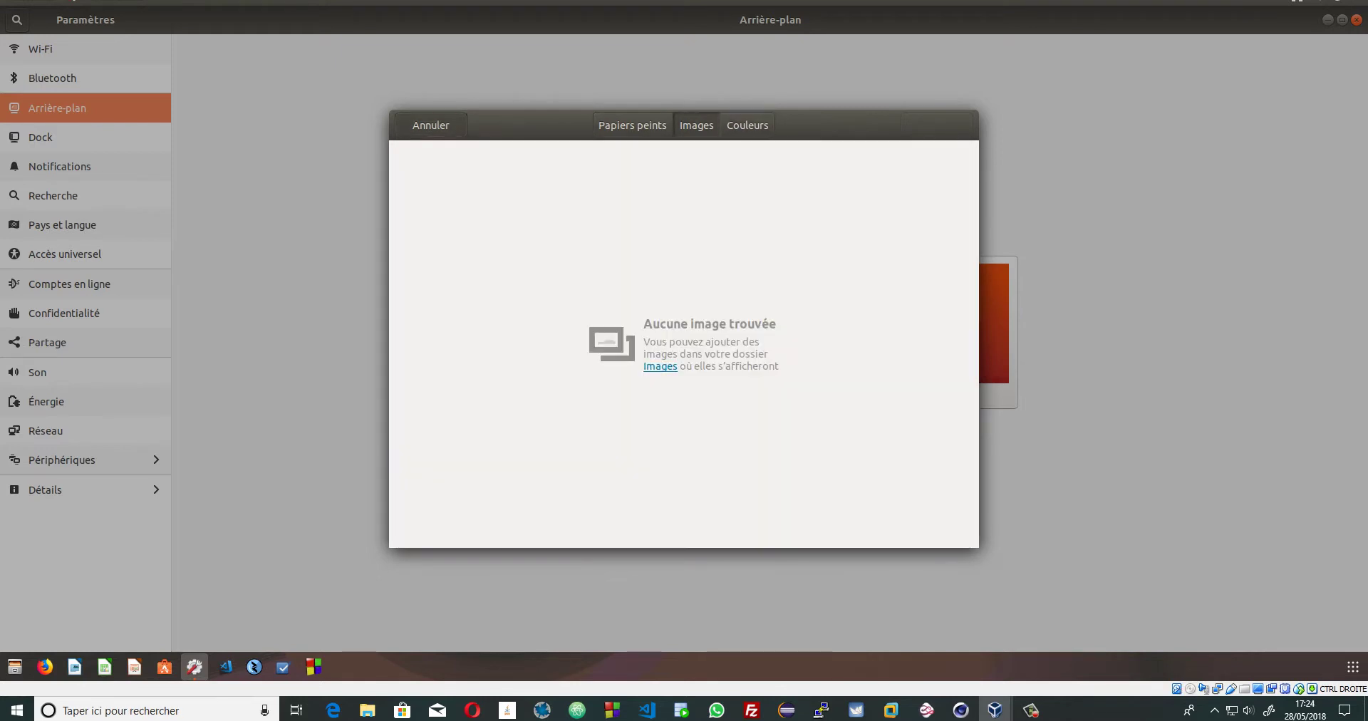
pyautogui.press('Escape')
pyautogui.click(40, 136)
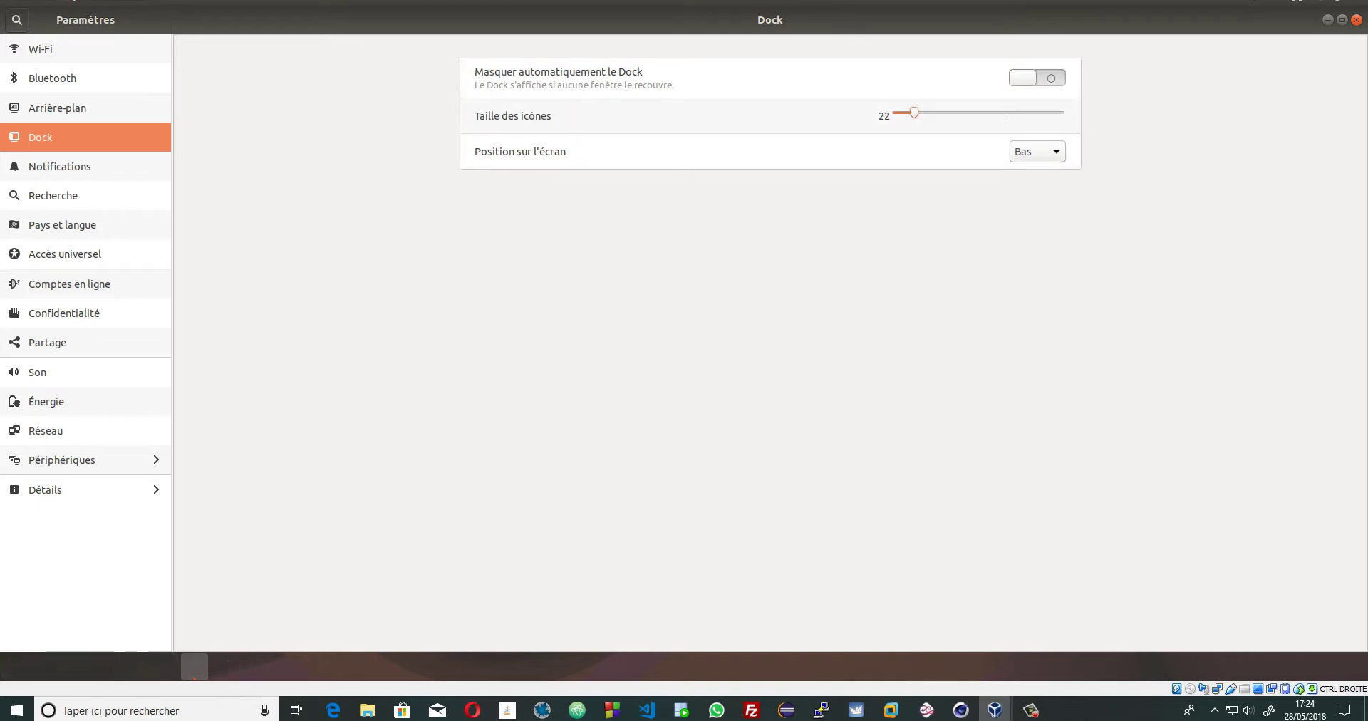
# - Set the dock icon size to 26 and toggle Masquer automatiquement on and back off
pyautogui.moveTo(922, 112); pyautogui.dragTo(1064, 112)
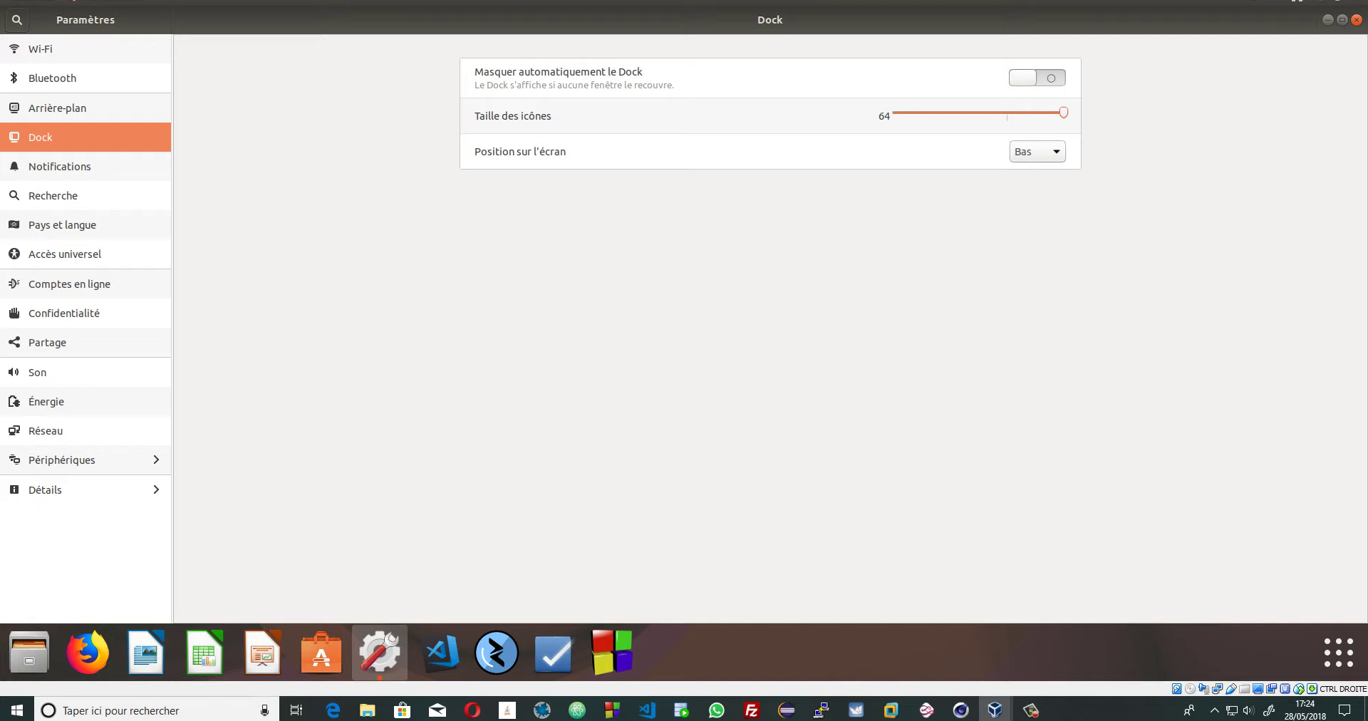
pyautogui.moveTo(1064, 112); pyautogui.dragTo(1007, 112)
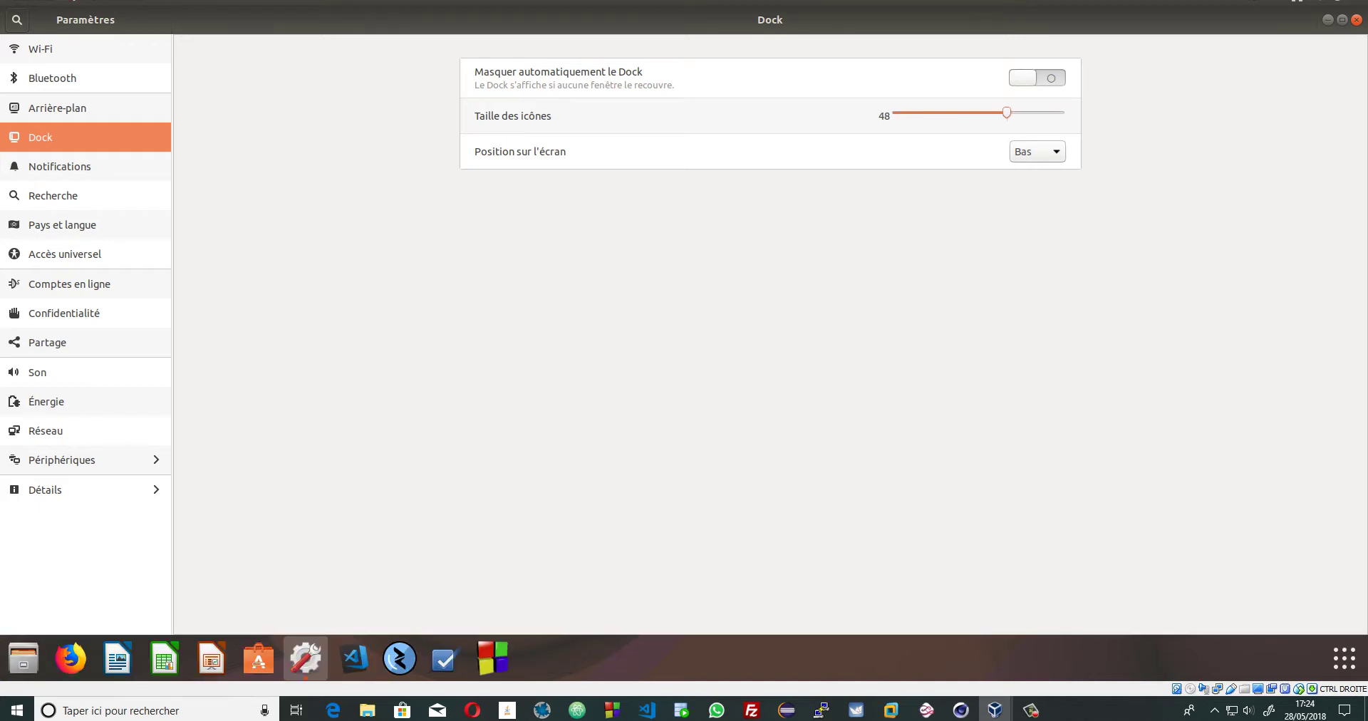
pyautogui.moveTo(1006, 111); pyautogui.dragTo(934, 112)
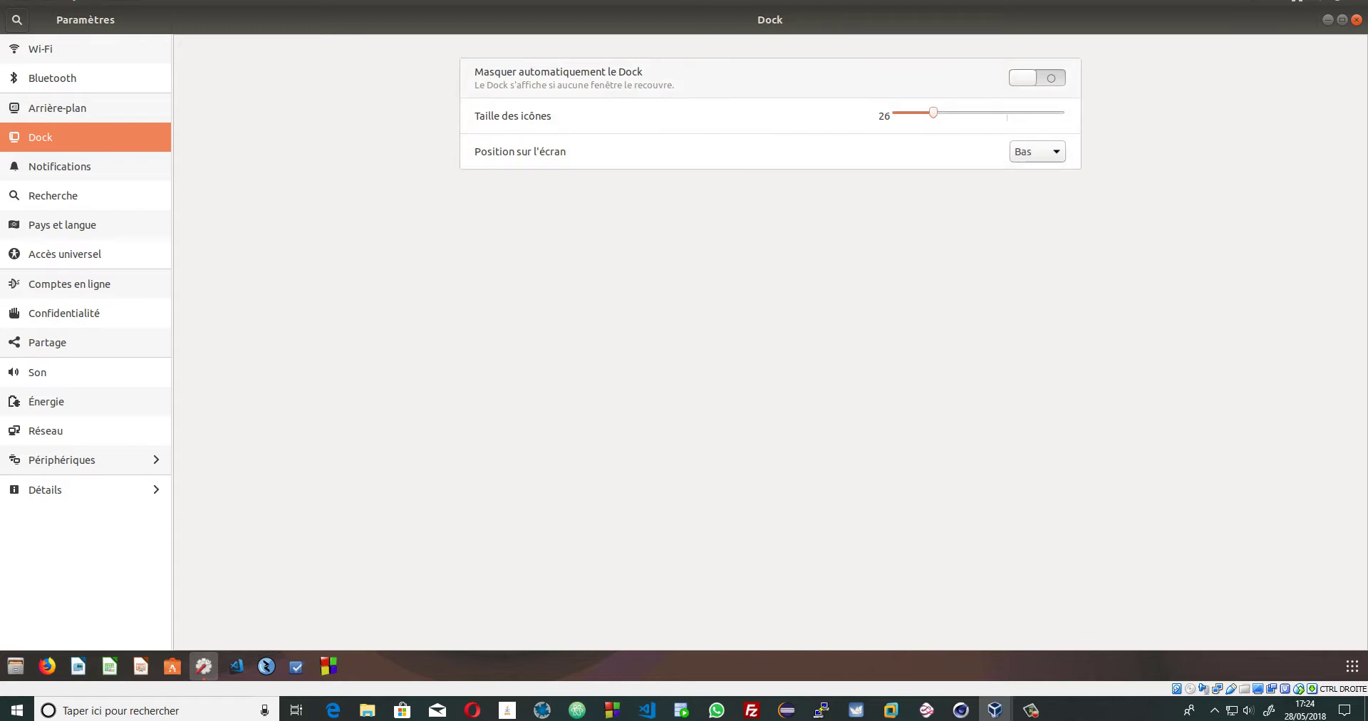
pyautogui.click(1037, 77)
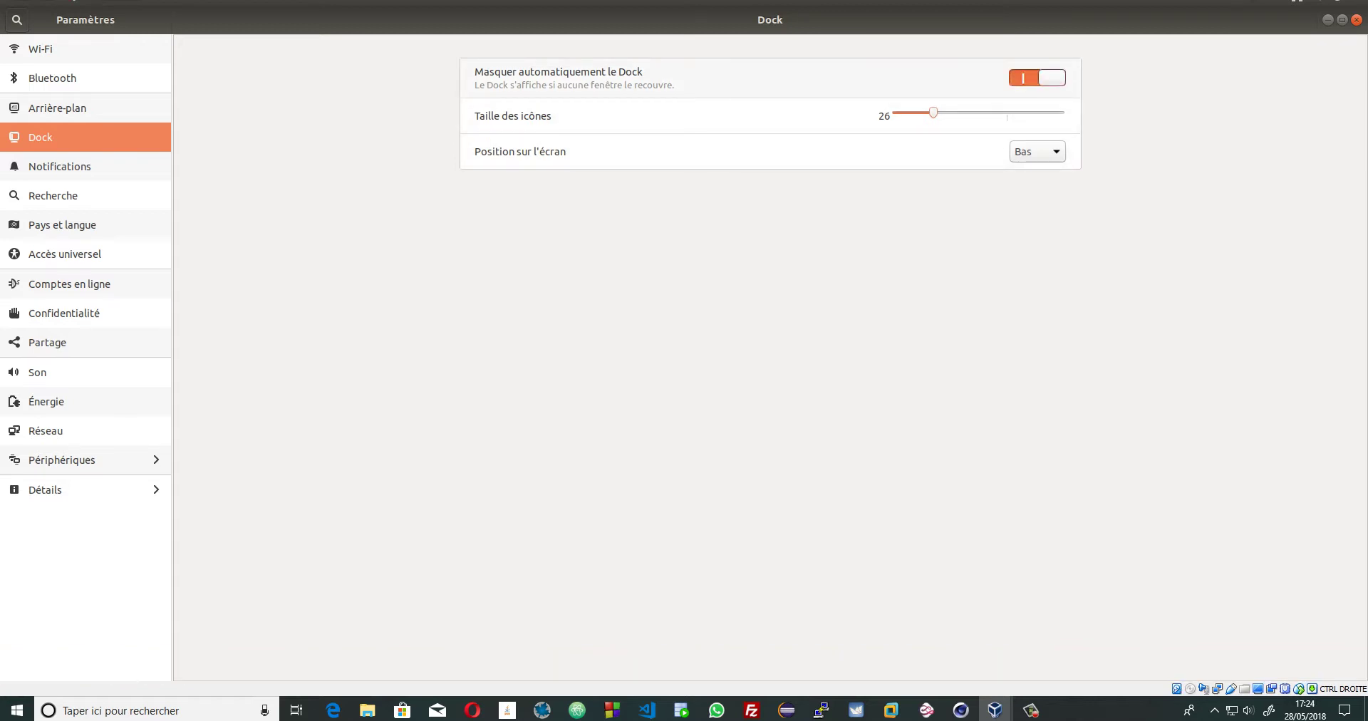
pyautogui.click(1037, 78)
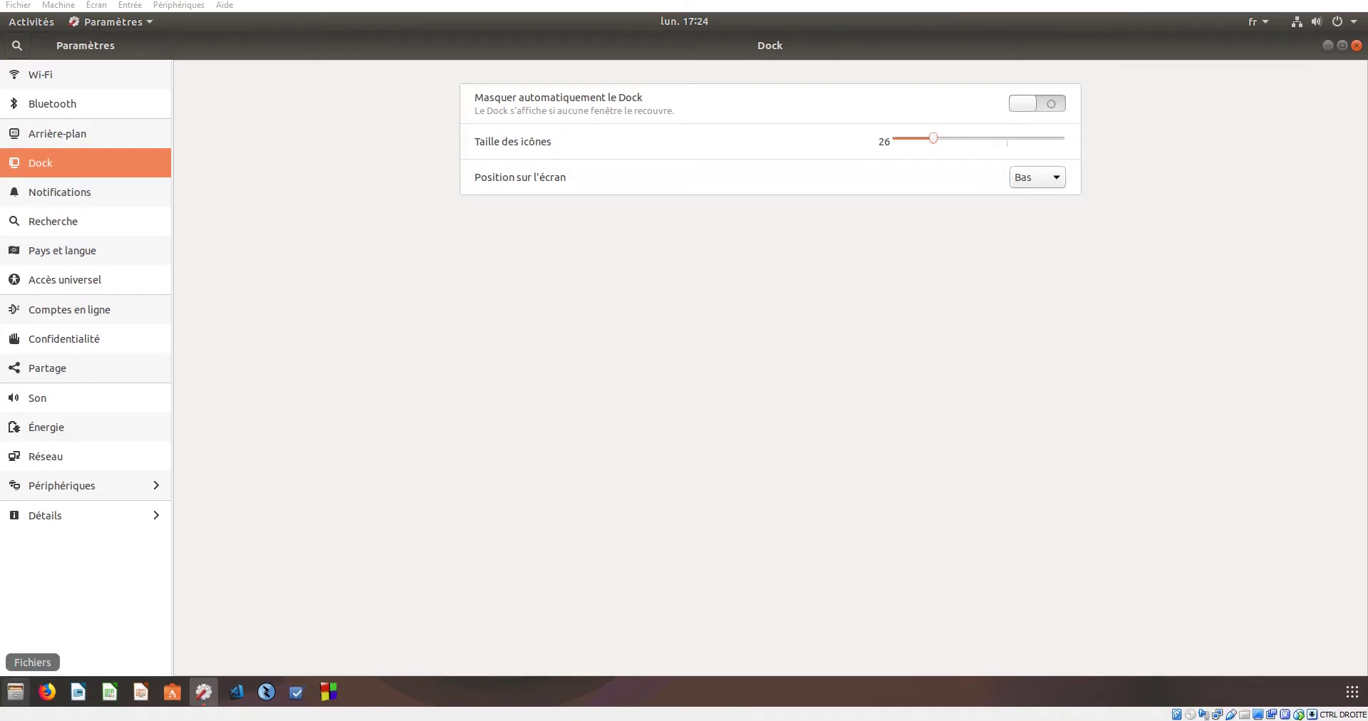
# - Try the Gauche and Droite dock positions, restore Bas, and open Notifications
pyautogui.click(1038, 179)
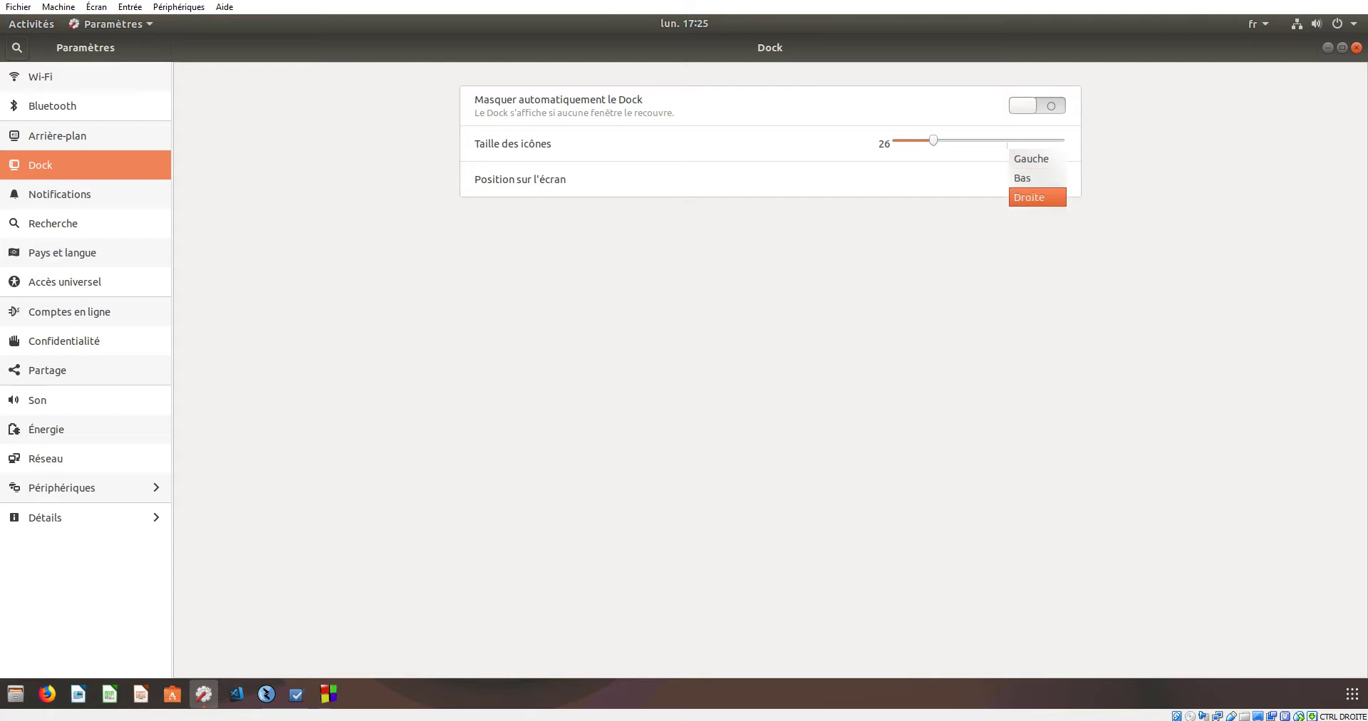
pyautogui.press('Escape')
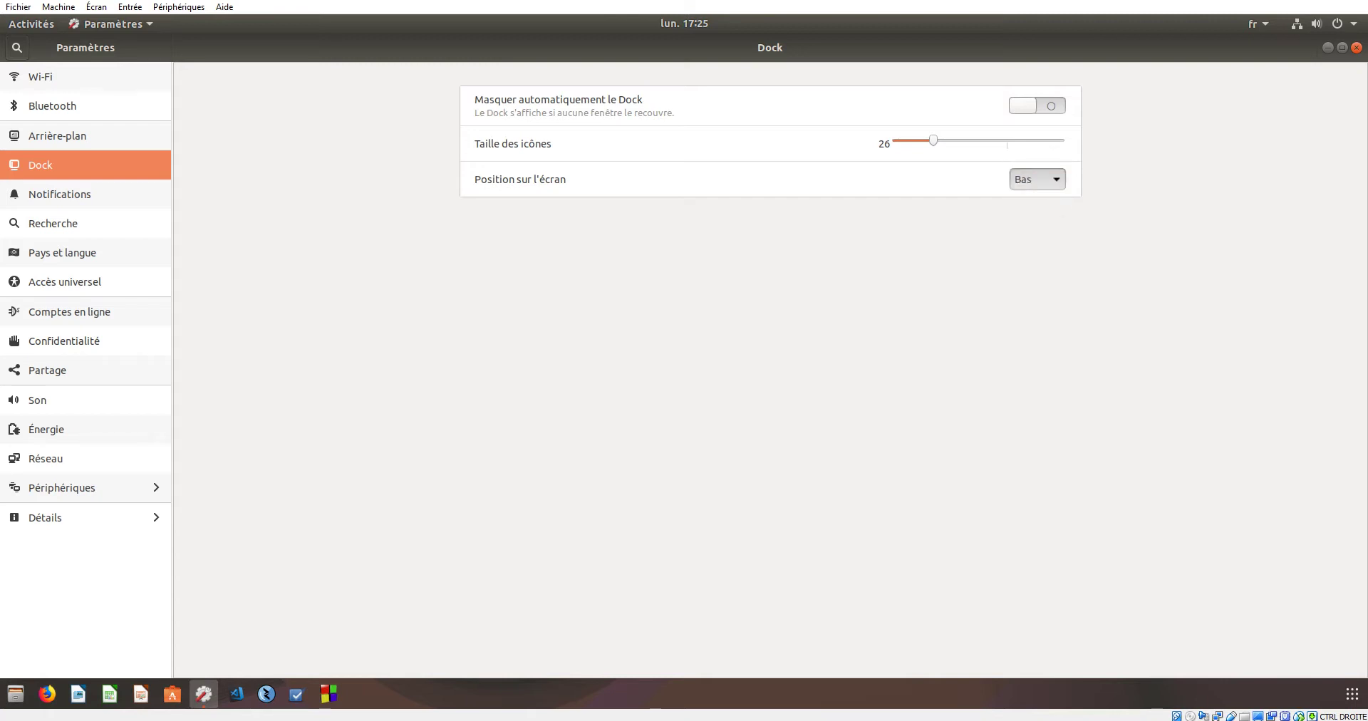
pyautogui.press('Up')
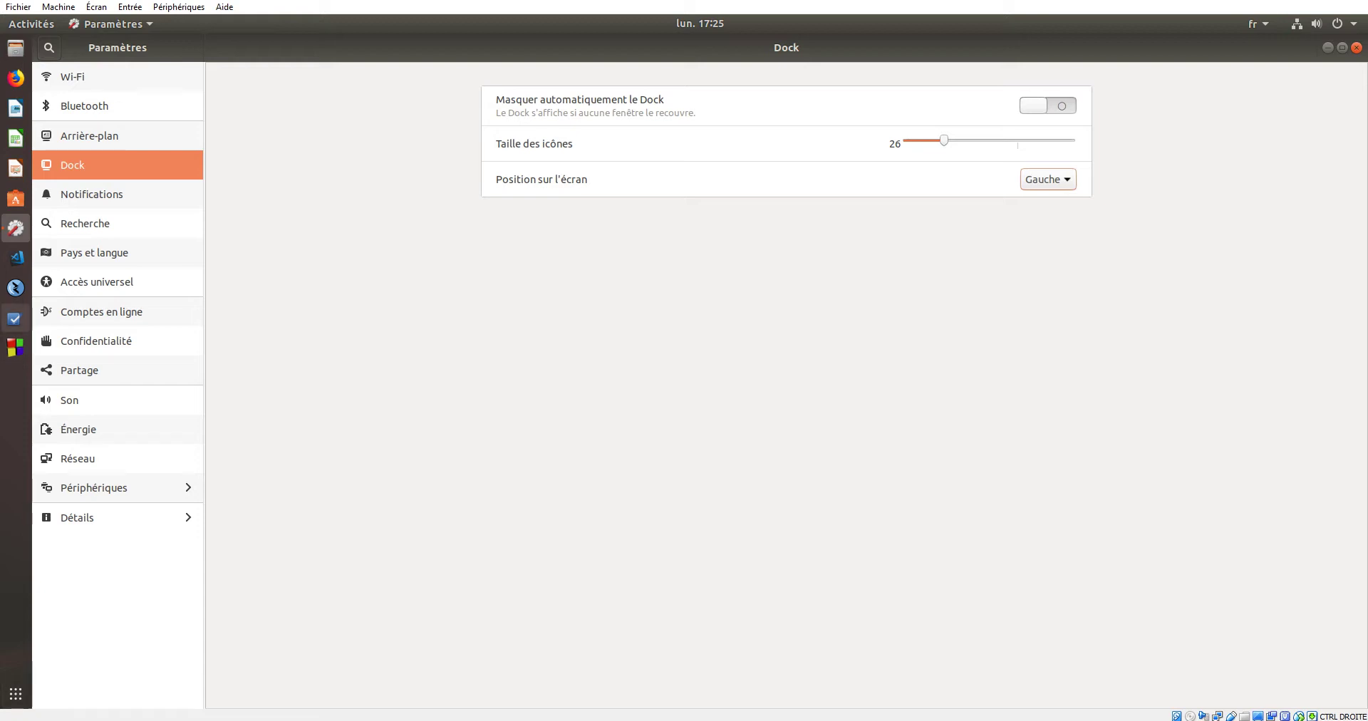
pyautogui.press('space')
pyautogui.press('Down')
pyautogui.press('Down')
pyautogui.press('Return')
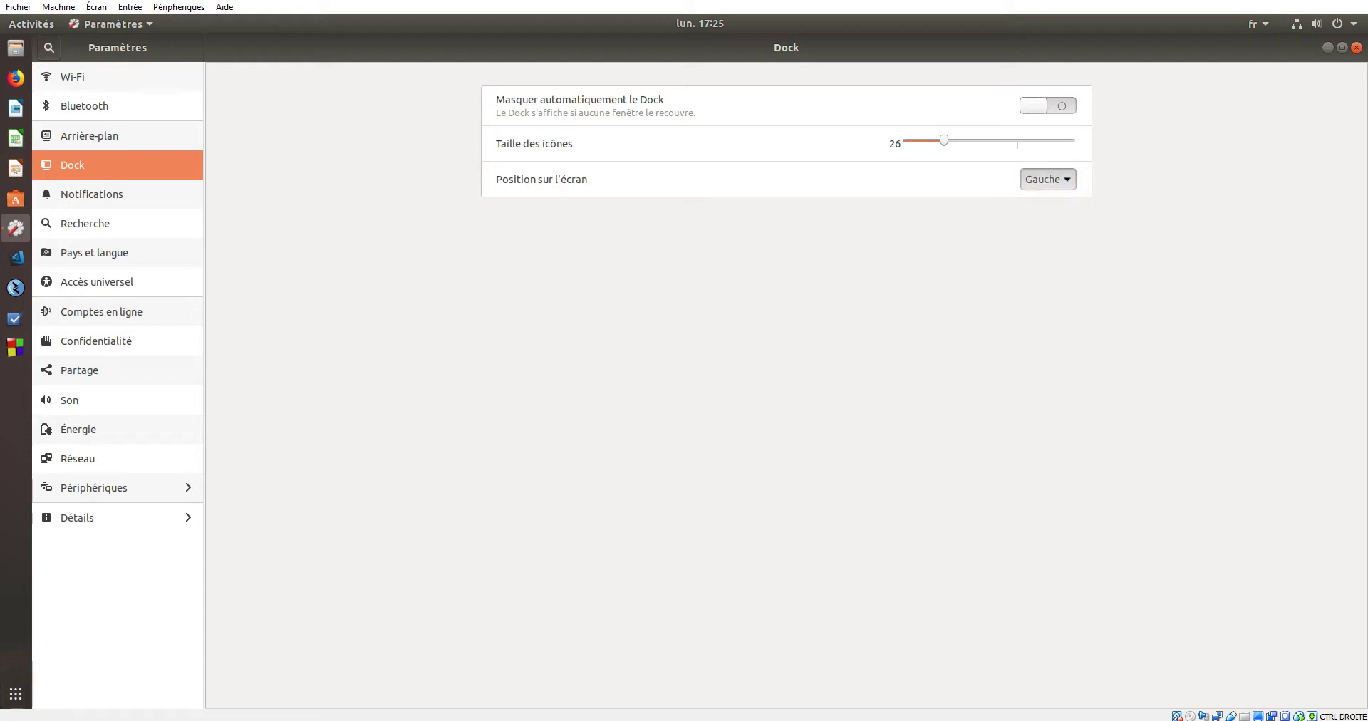
pyautogui.press('space')
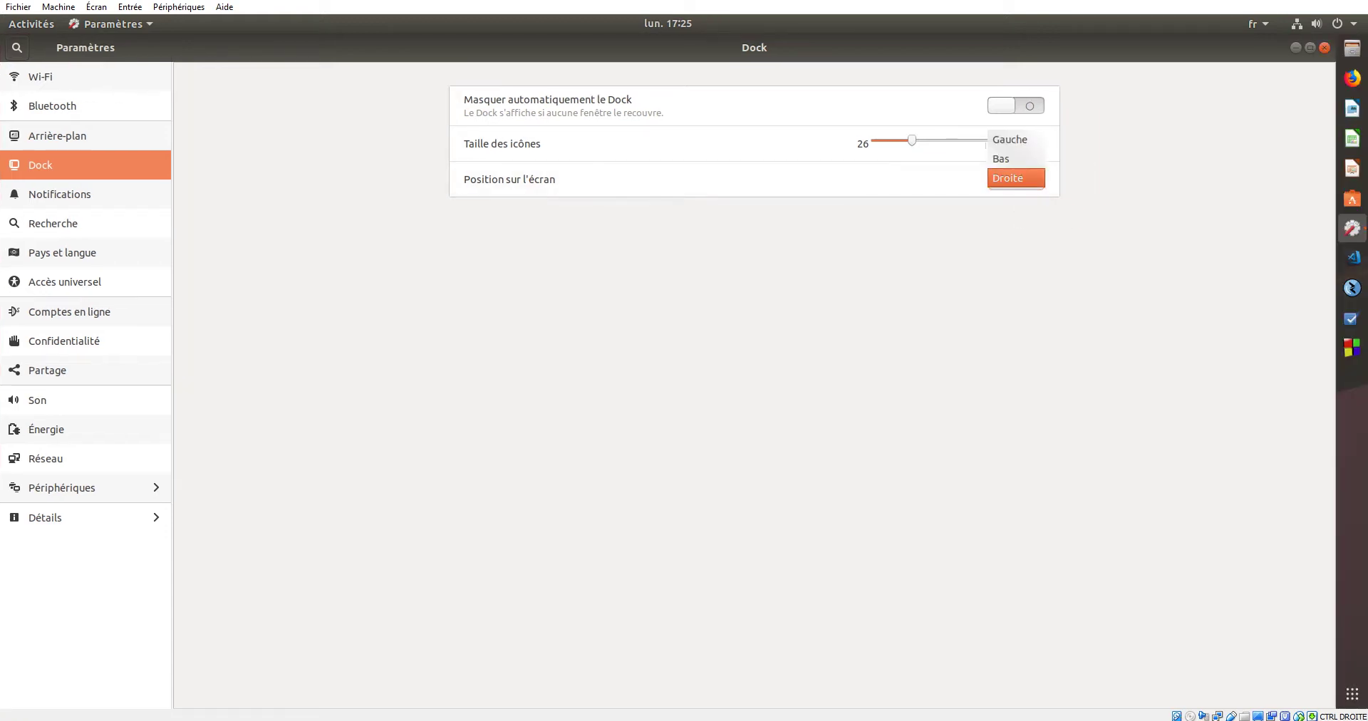
pyautogui.press('Up')
pyautogui.press('Return')
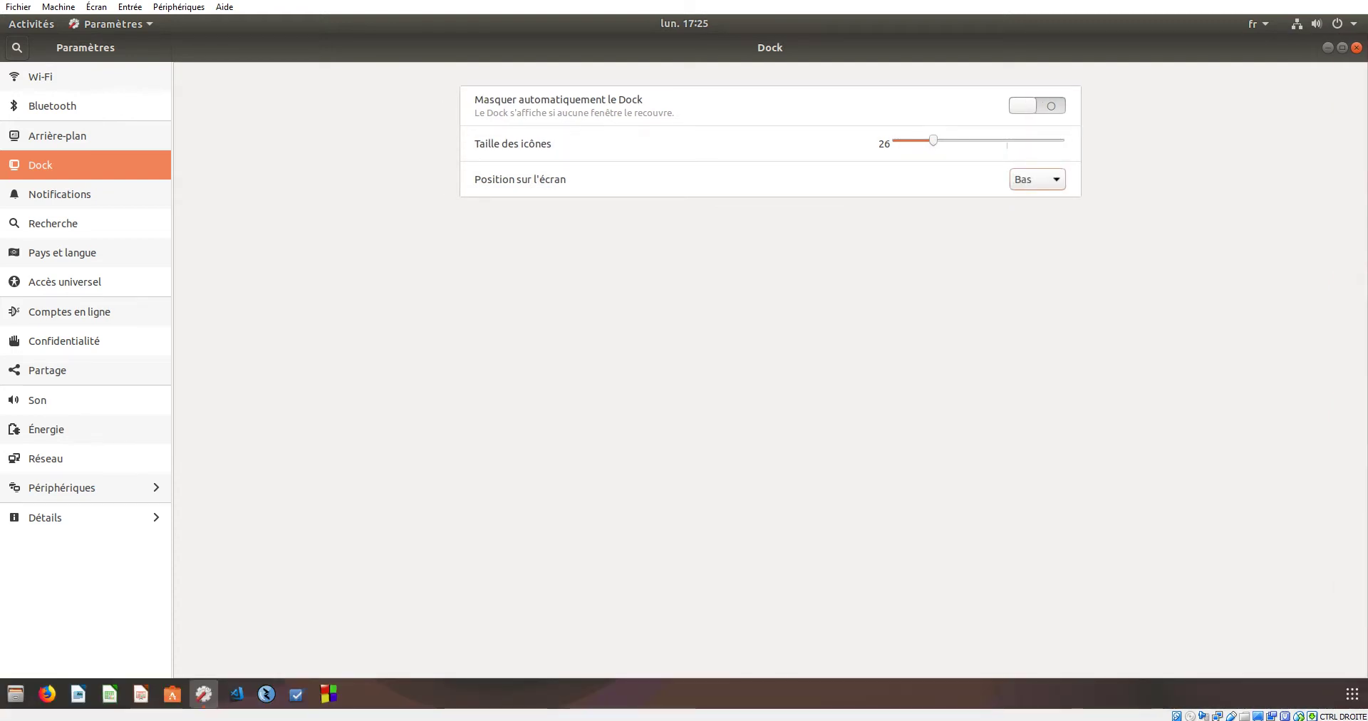
pyautogui.click(60, 194)
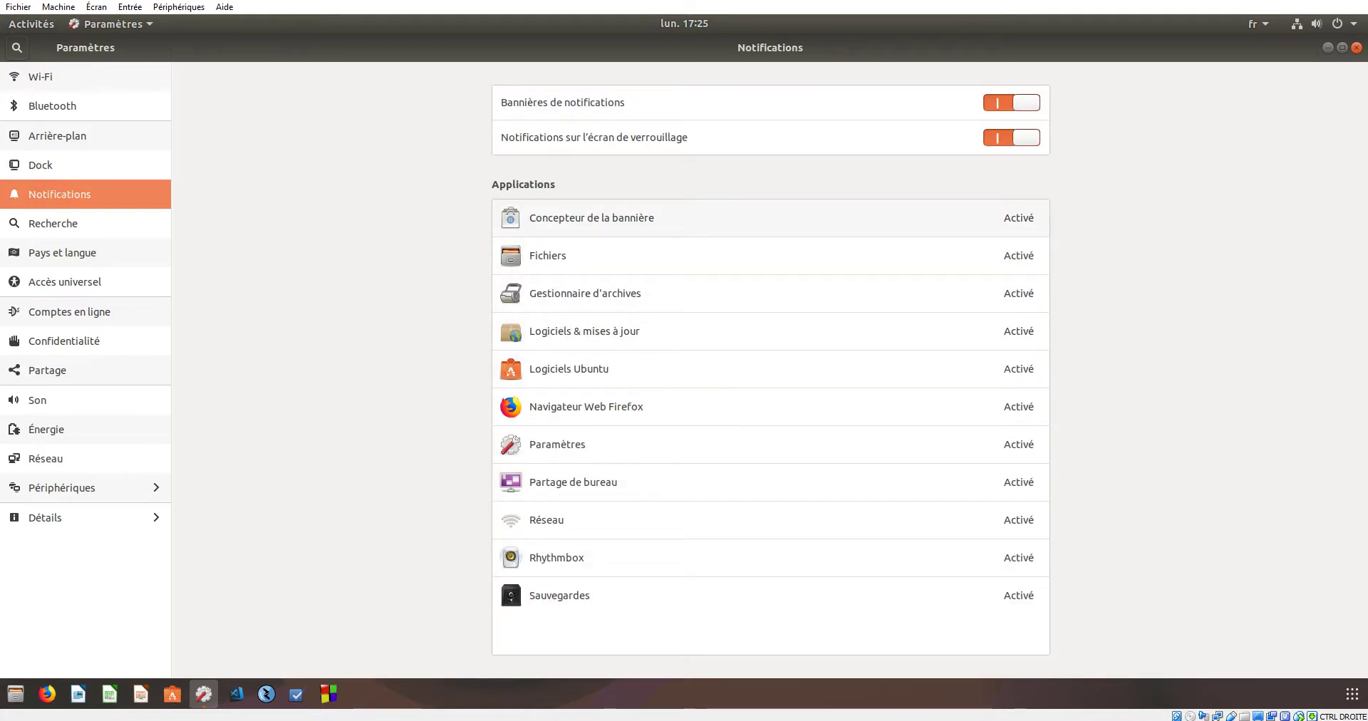
# - Turn notification banners and lock-screen notifications off and back on, then view Recherche and Pays et langue
pyautogui.click(1012, 137)
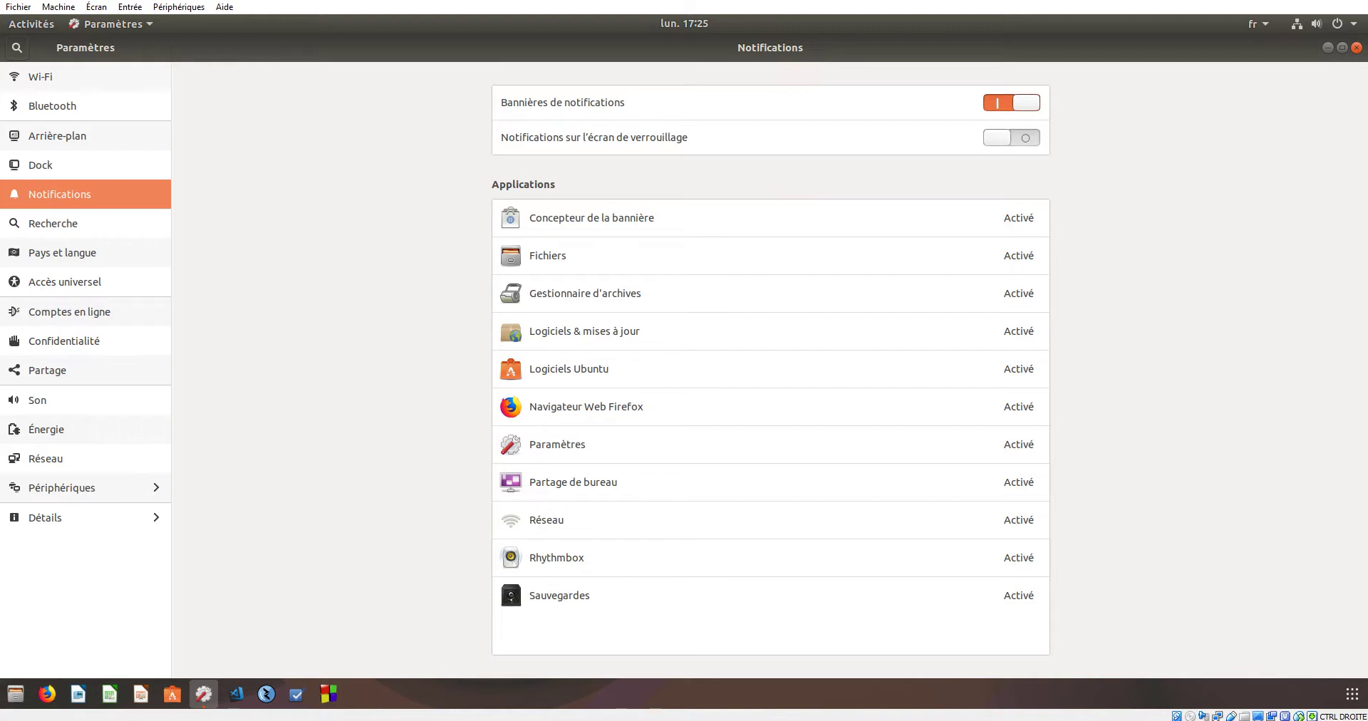
pyautogui.click(1012, 102)
pyautogui.click(1012, 103)
pyautogui.click(1012, 137)
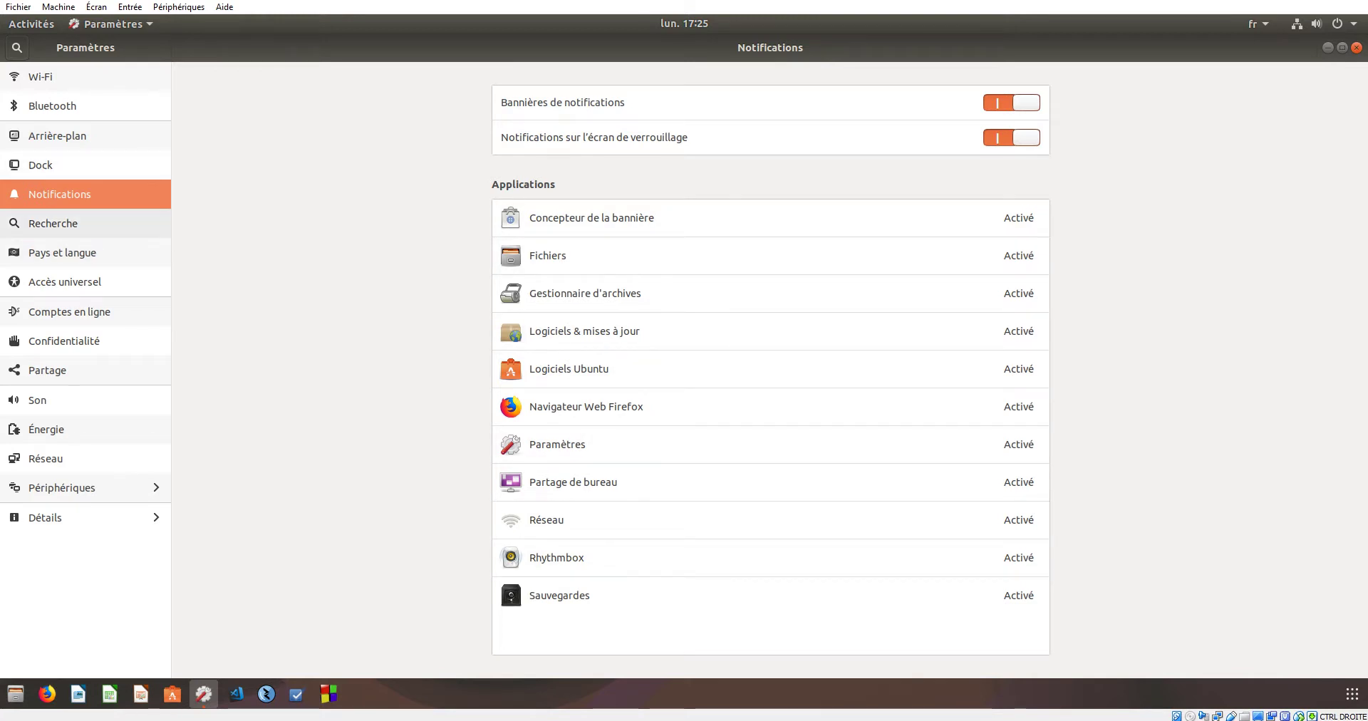
pyautogui.click(53, 223)
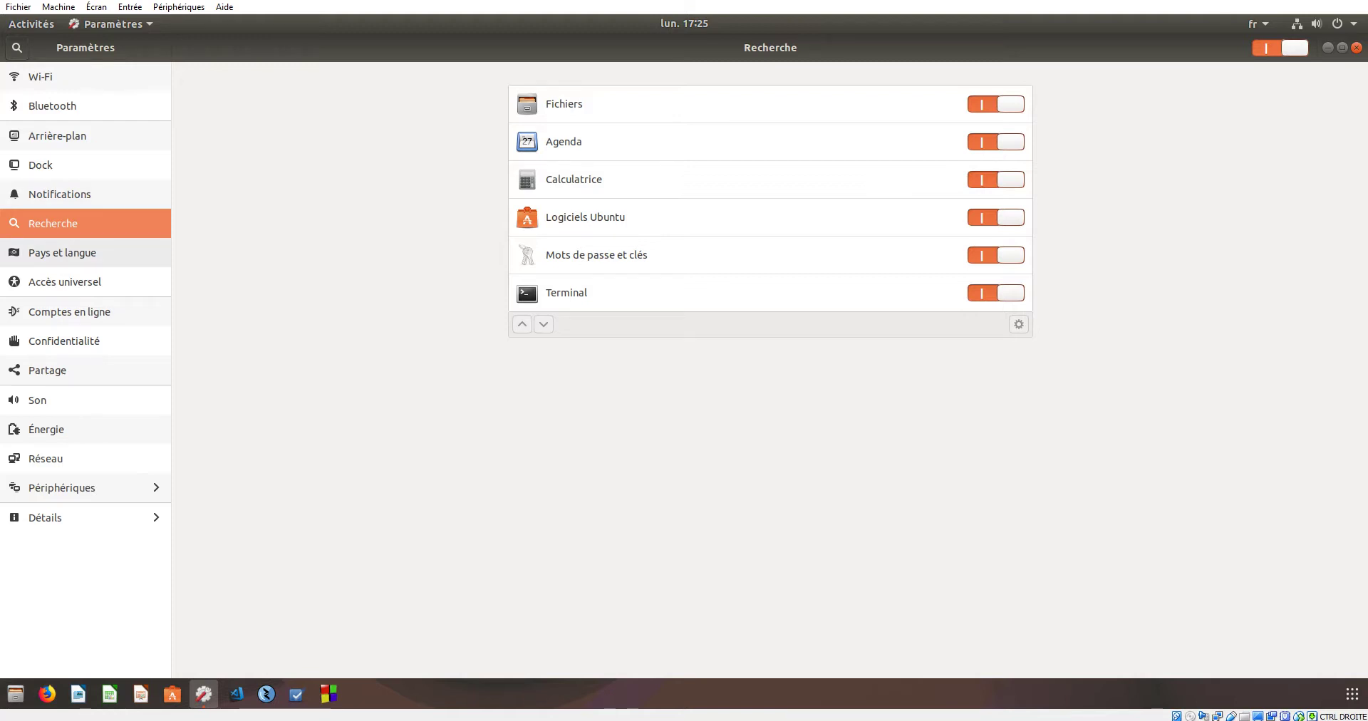
pyautogui.click(62, 253)
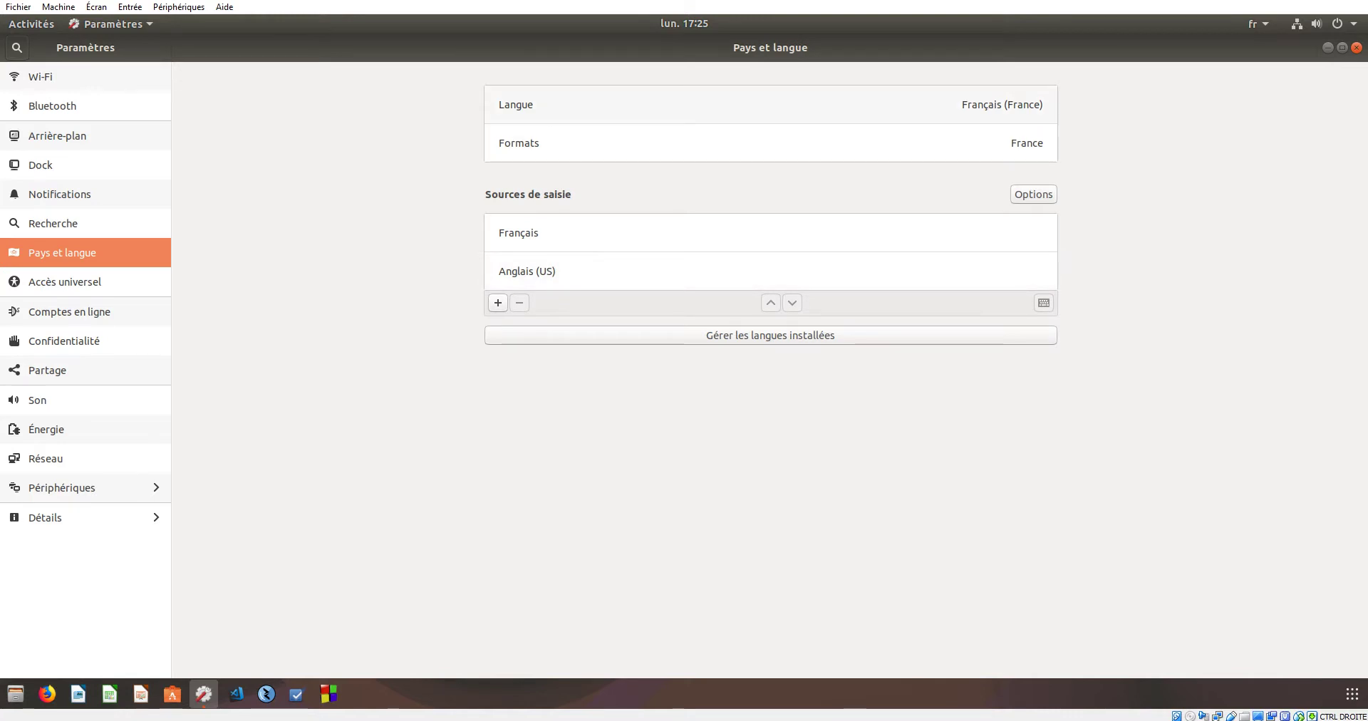
# - Open the display language list and the fr input-source menu, closing both unchanged
pyautogui.click(770, 104)
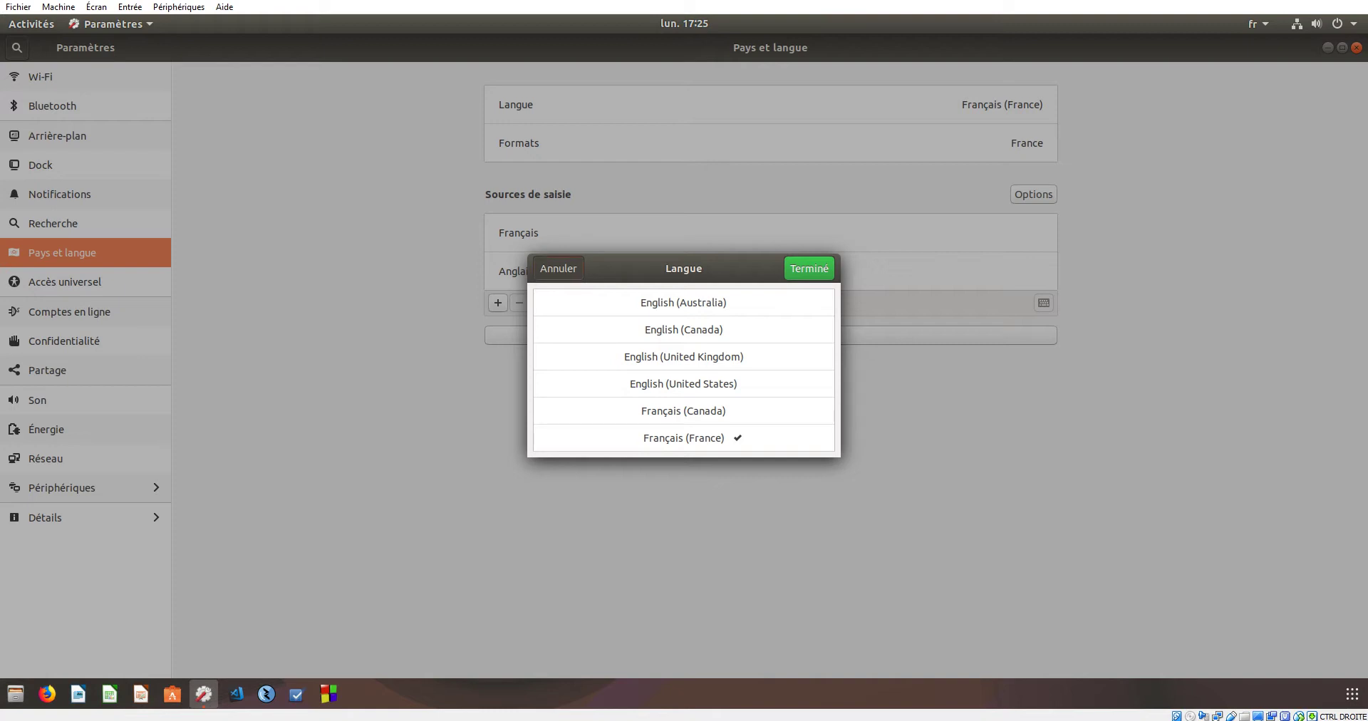
pyautogui.press('Escape')
pyautogui.click(1256, 23)
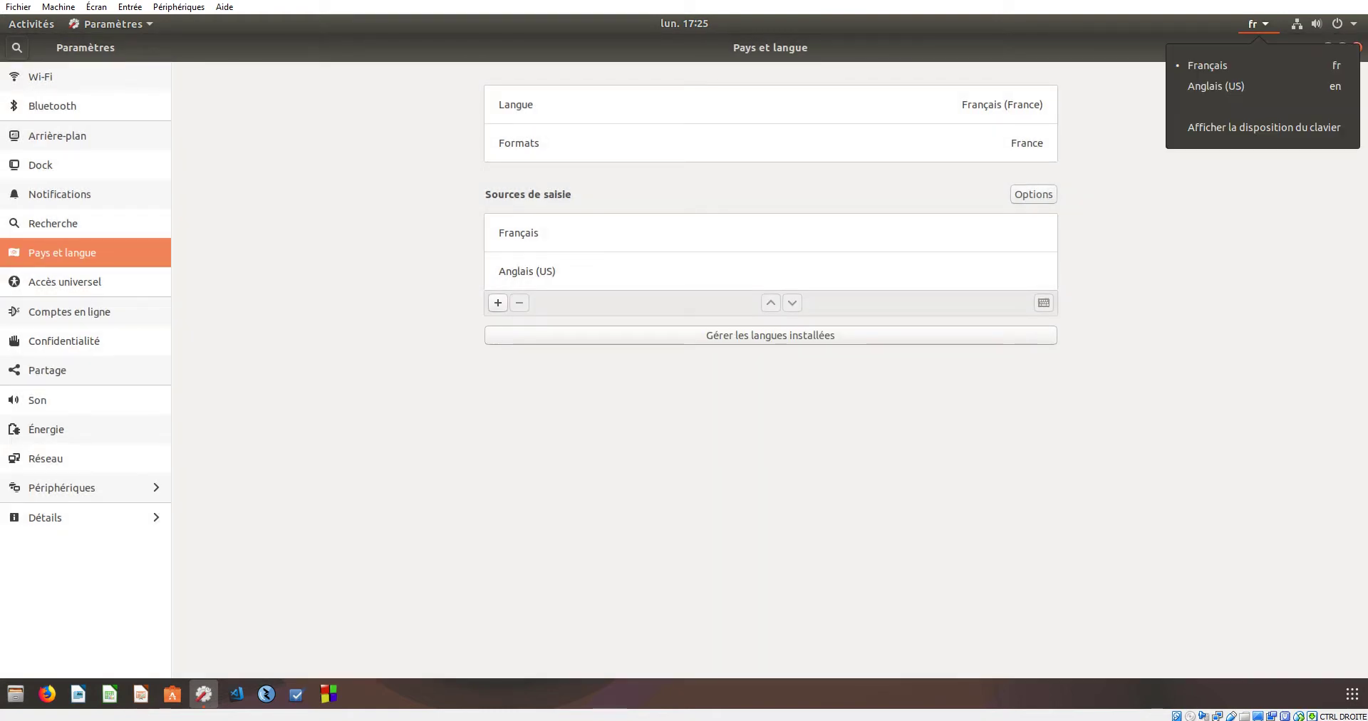
pyautogui.press('Escape')
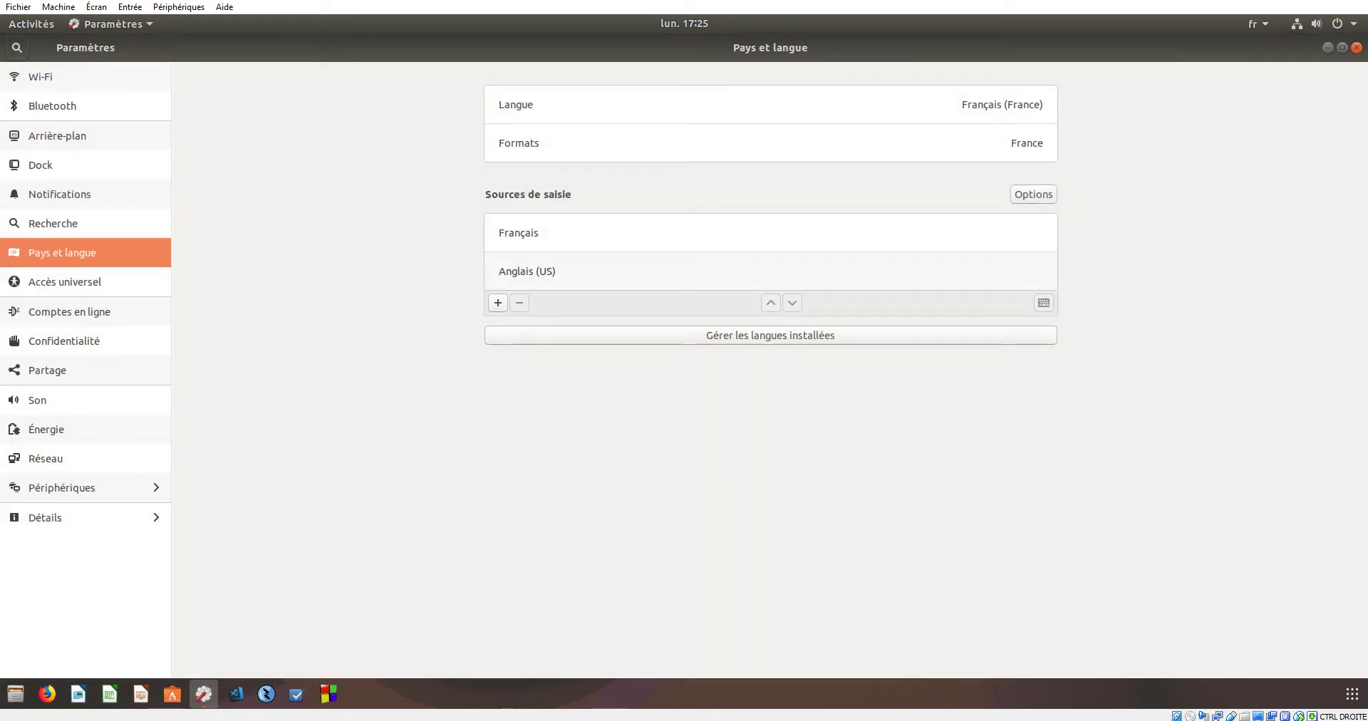
# - Open and dismiss the Add input source dialog without adding anything, then go to Accès universel
pyautogui.press('Tab')
pyautogui.press('Down')
pyautogui.press('Up')
pyautogui.press('Down')
pyautogui.press('Tab')
pyautogui.press('Return')
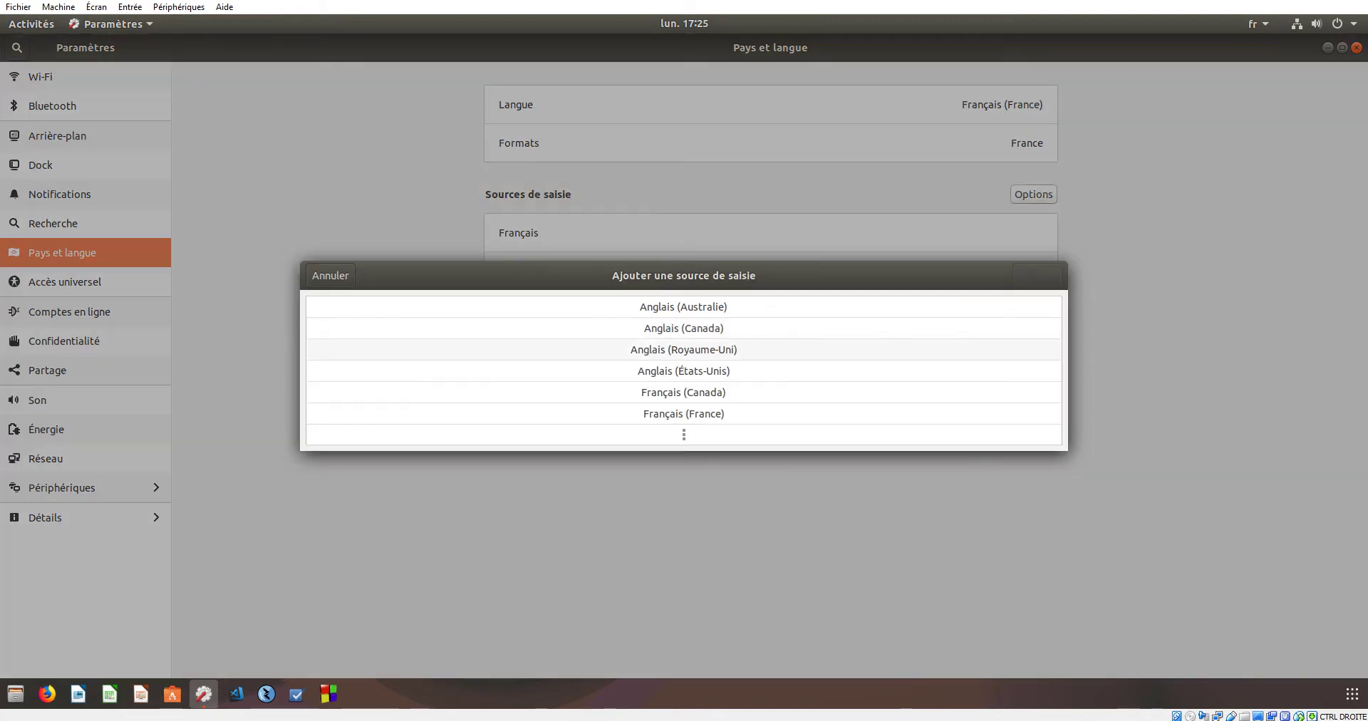
pyautogui.press('Escape')
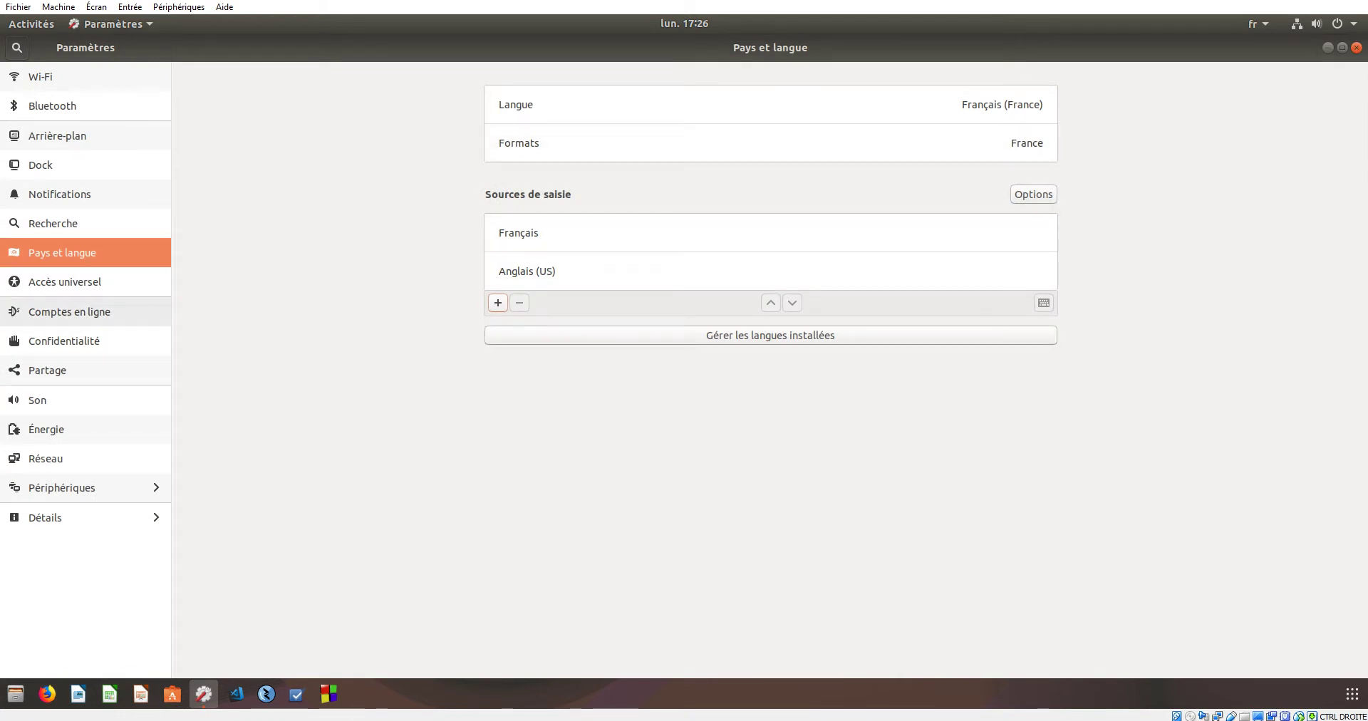
pyautogui.click(64, 281)
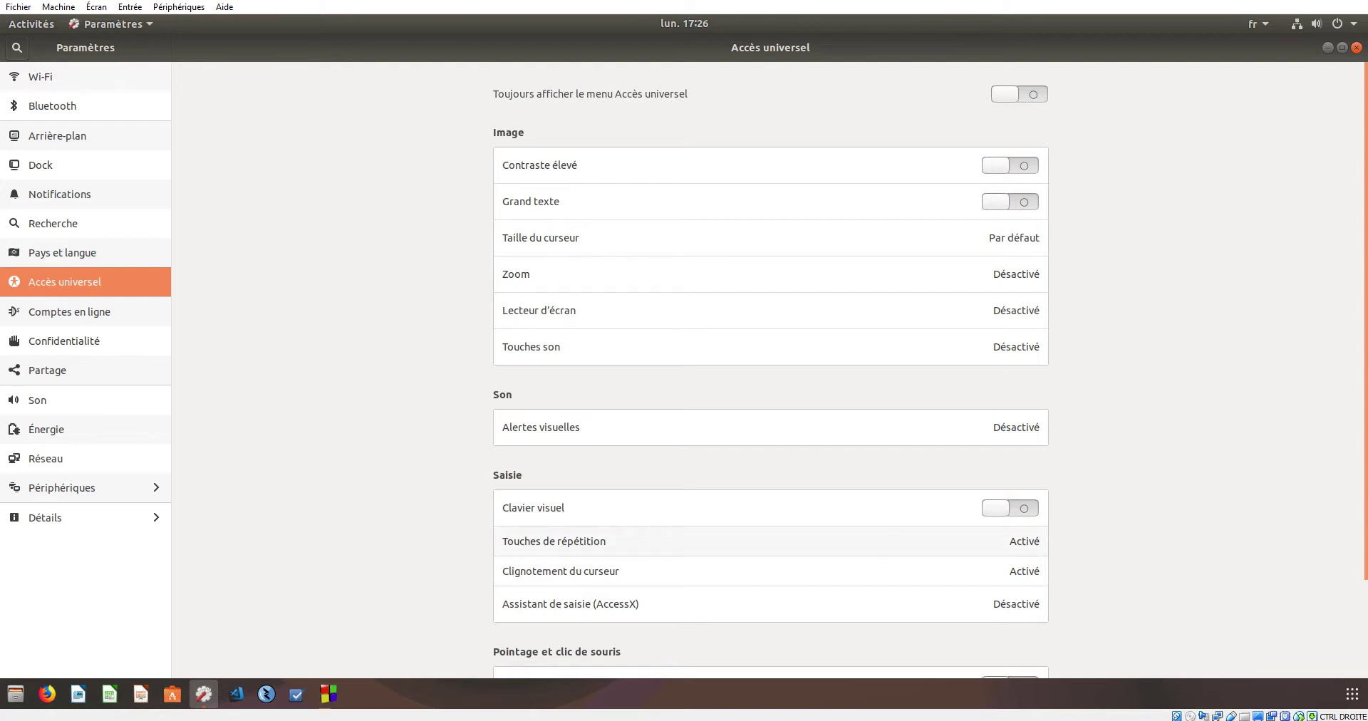
# - Scroll through the remaining Accès universel options, then switch to the Comptes en ligne page
pyautogui.scroll(-3, 770, 370)
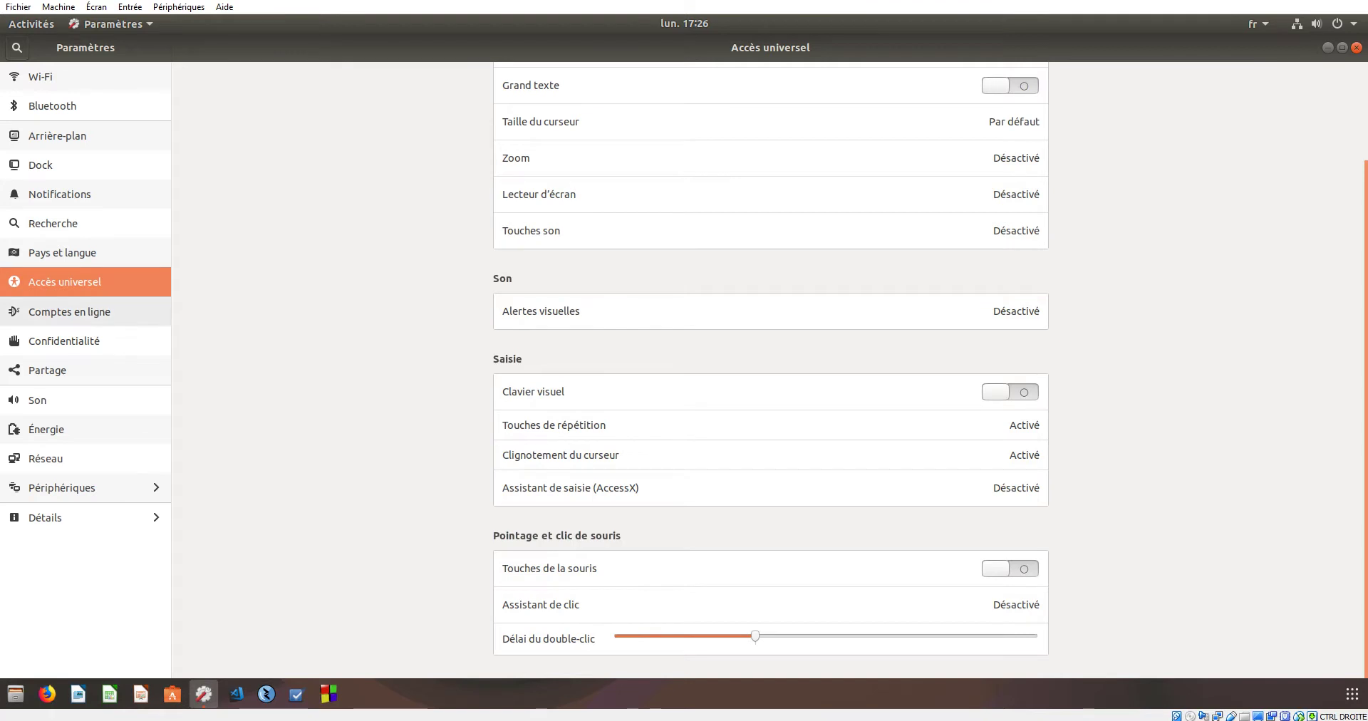
pyautogui.click(69, 312)
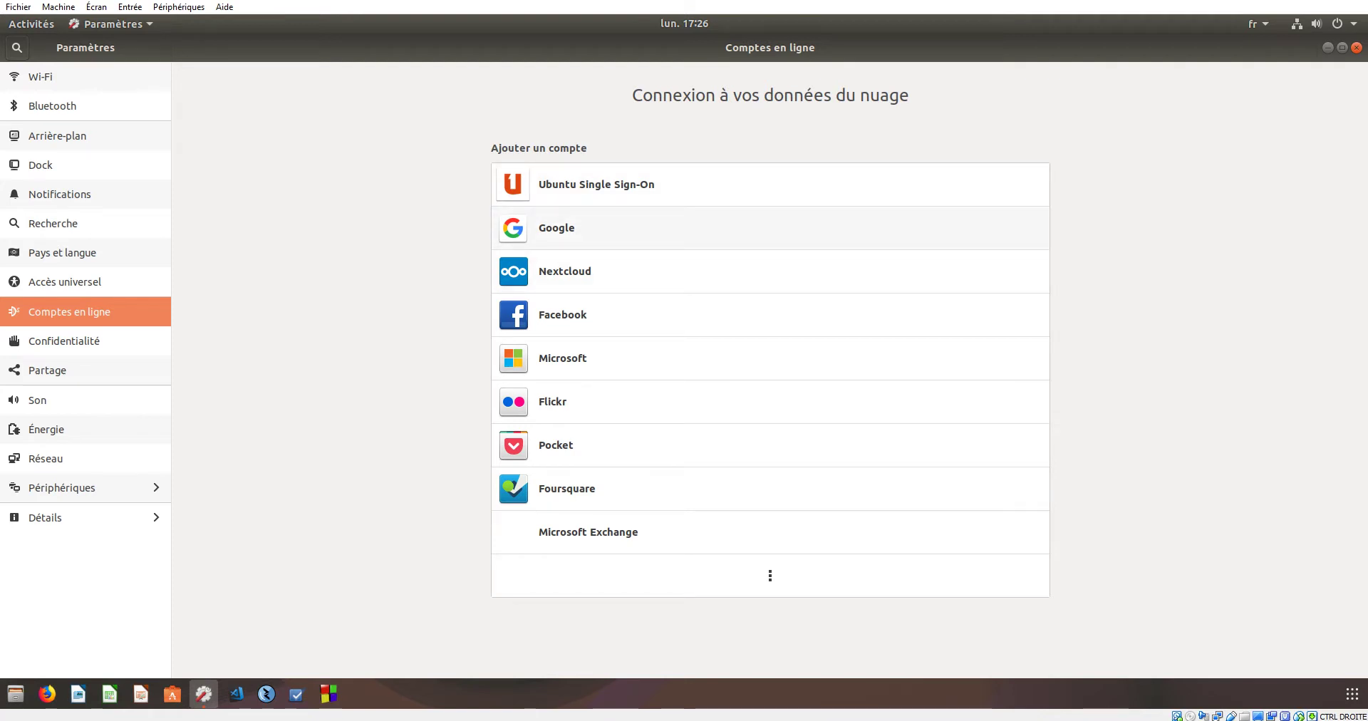
# - Start adding a Google account and sign in with the account's e-mail address and password
pyautogui.click(713, 228)
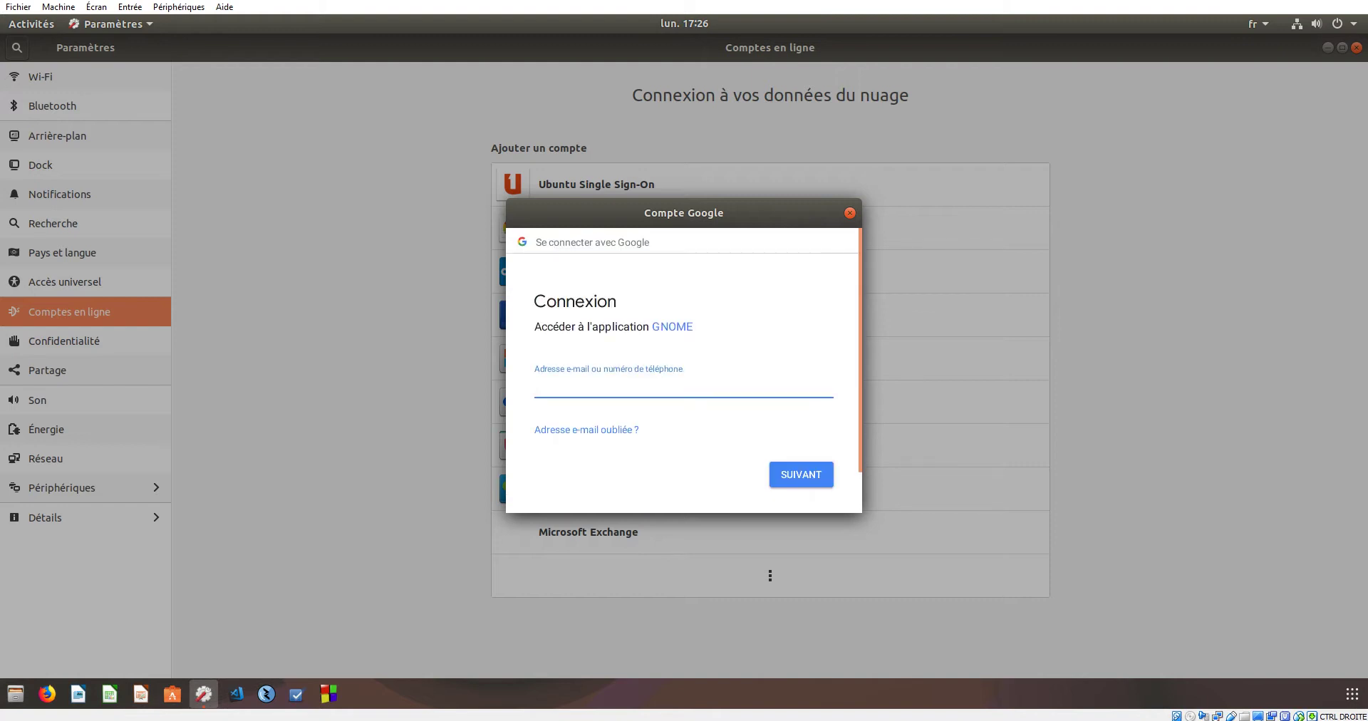
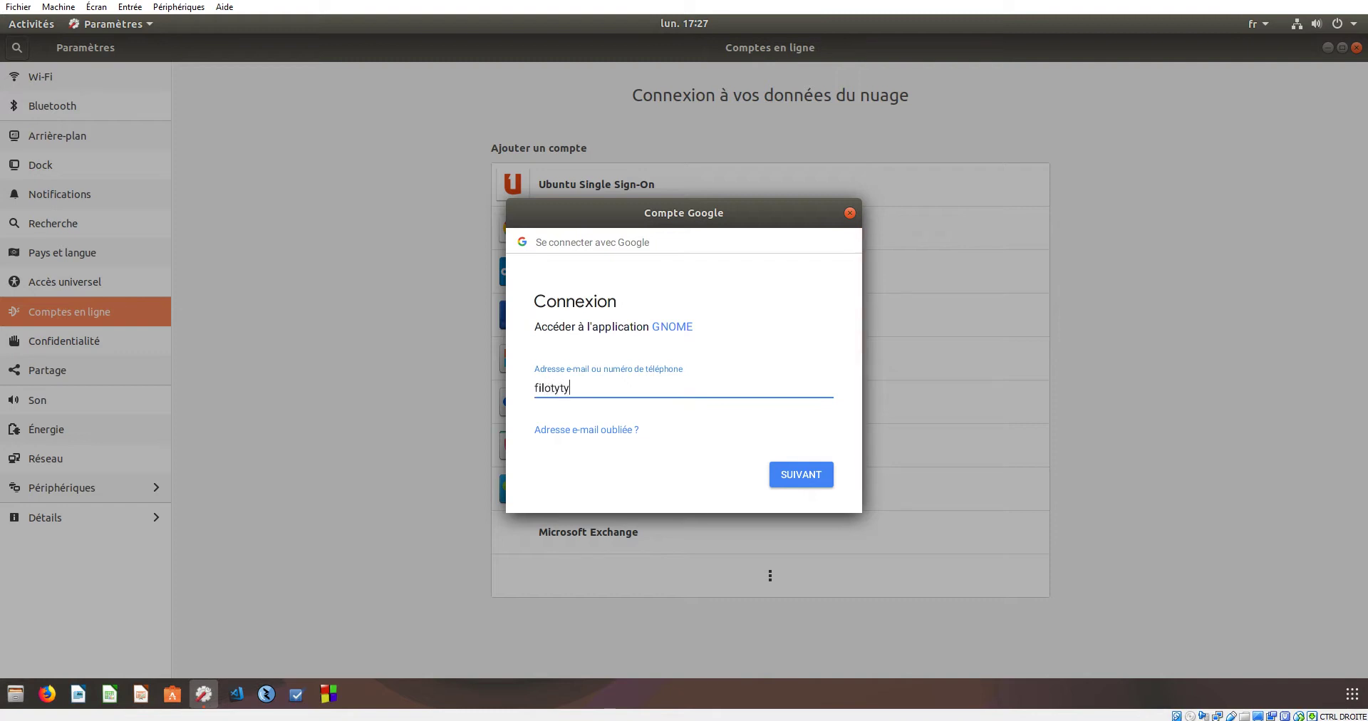
pyautogui.press('Tab')
pyautogui.press('Tab')
pyautogui.press('Return')
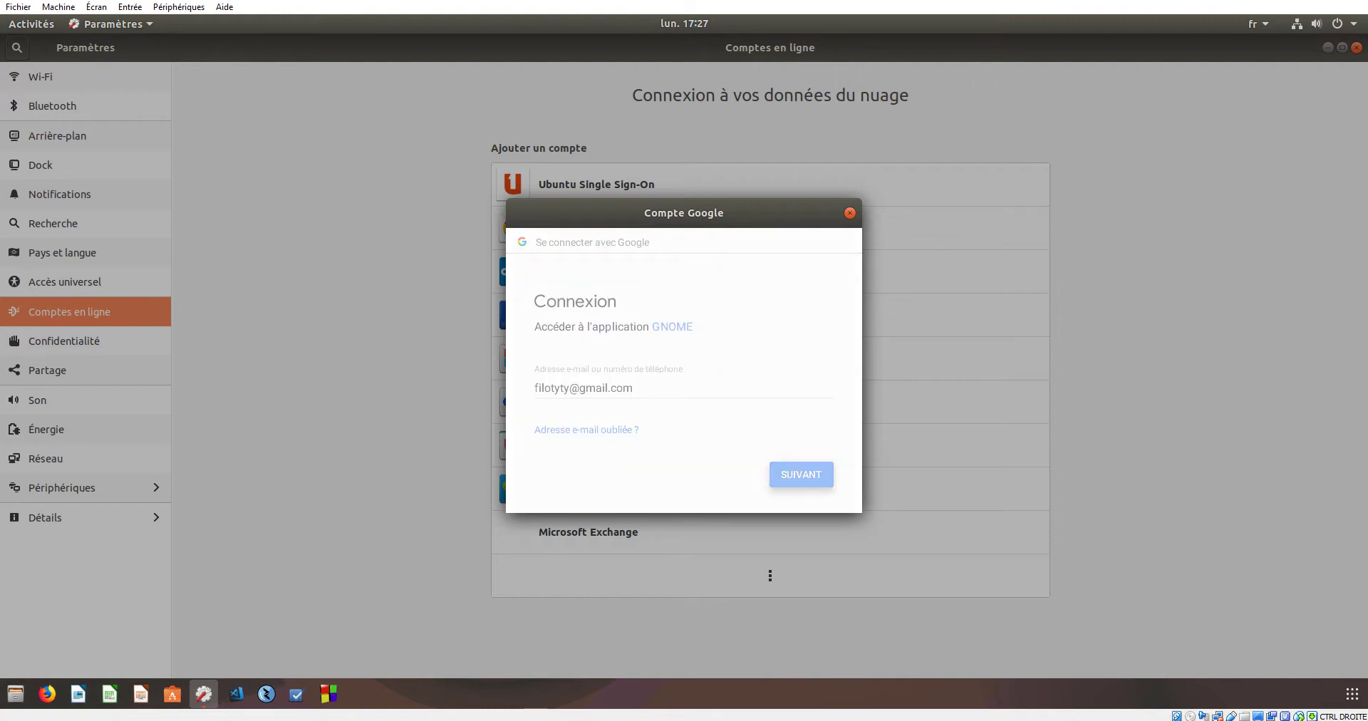
pyautogui.write('•')
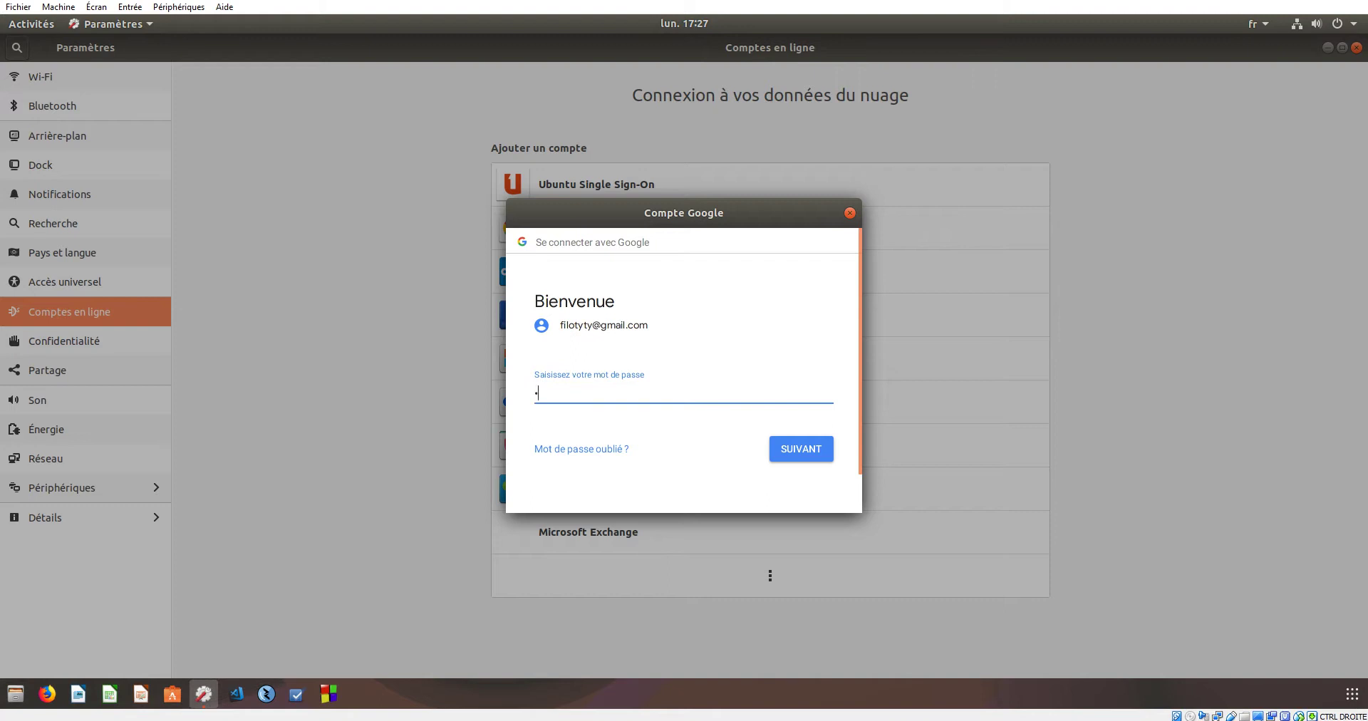
pyautogui.write('•••••••••')
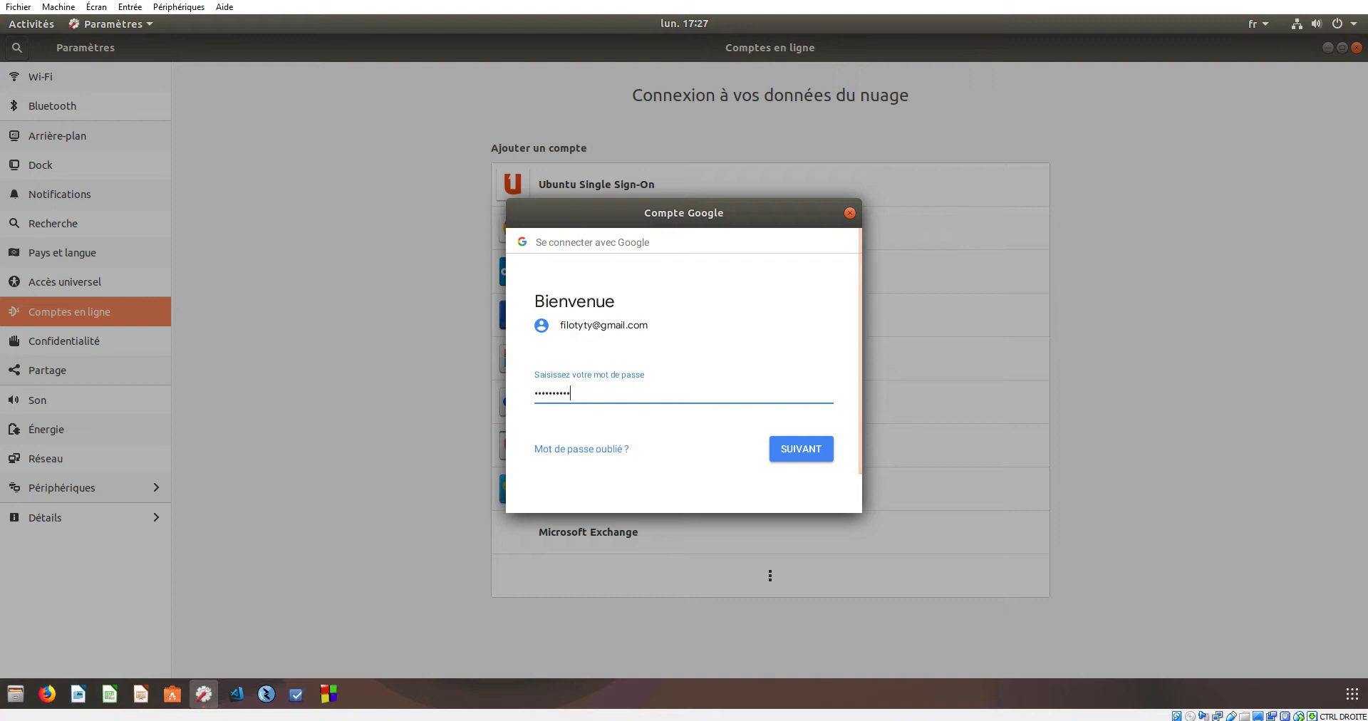
pyautogui.write('•••')
pyautogui.press('Return')
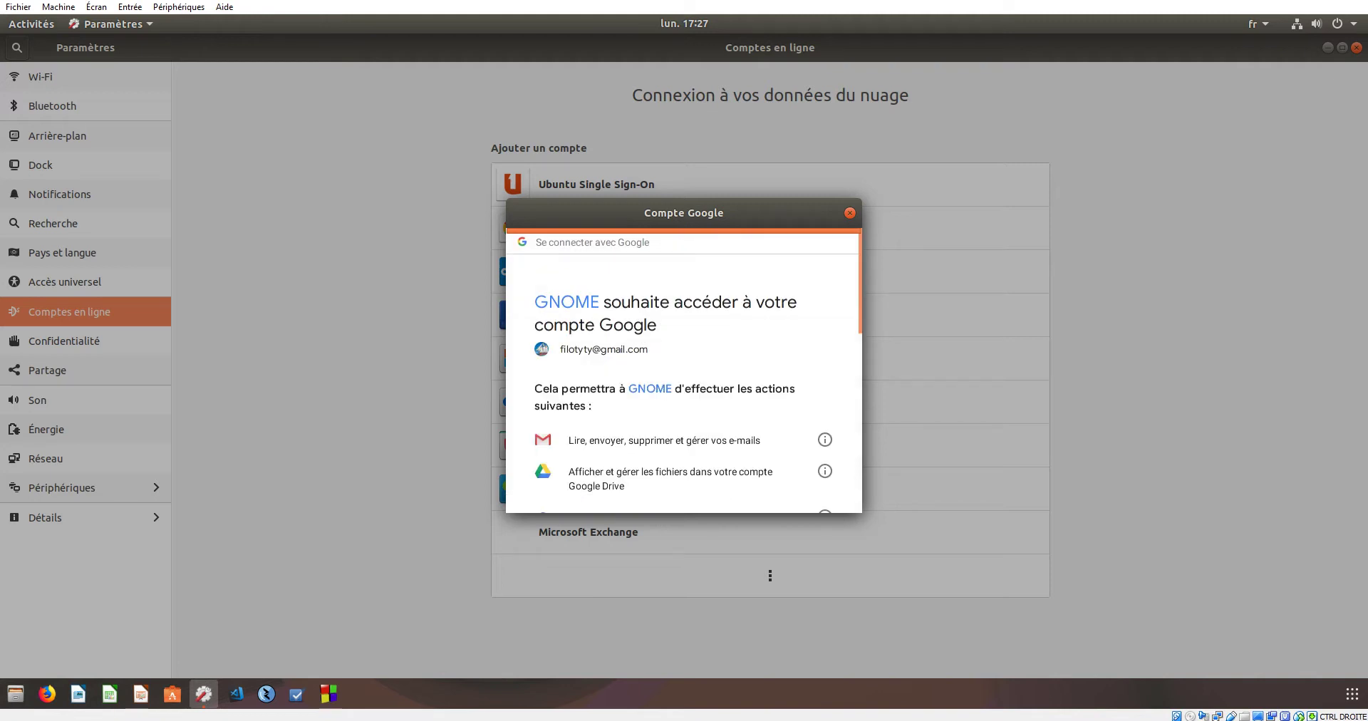
# - Authorise GNOME's access to the Google account, check its settings, then go to Confidentialité
pyautogui.scroll(-10, 684, 371)
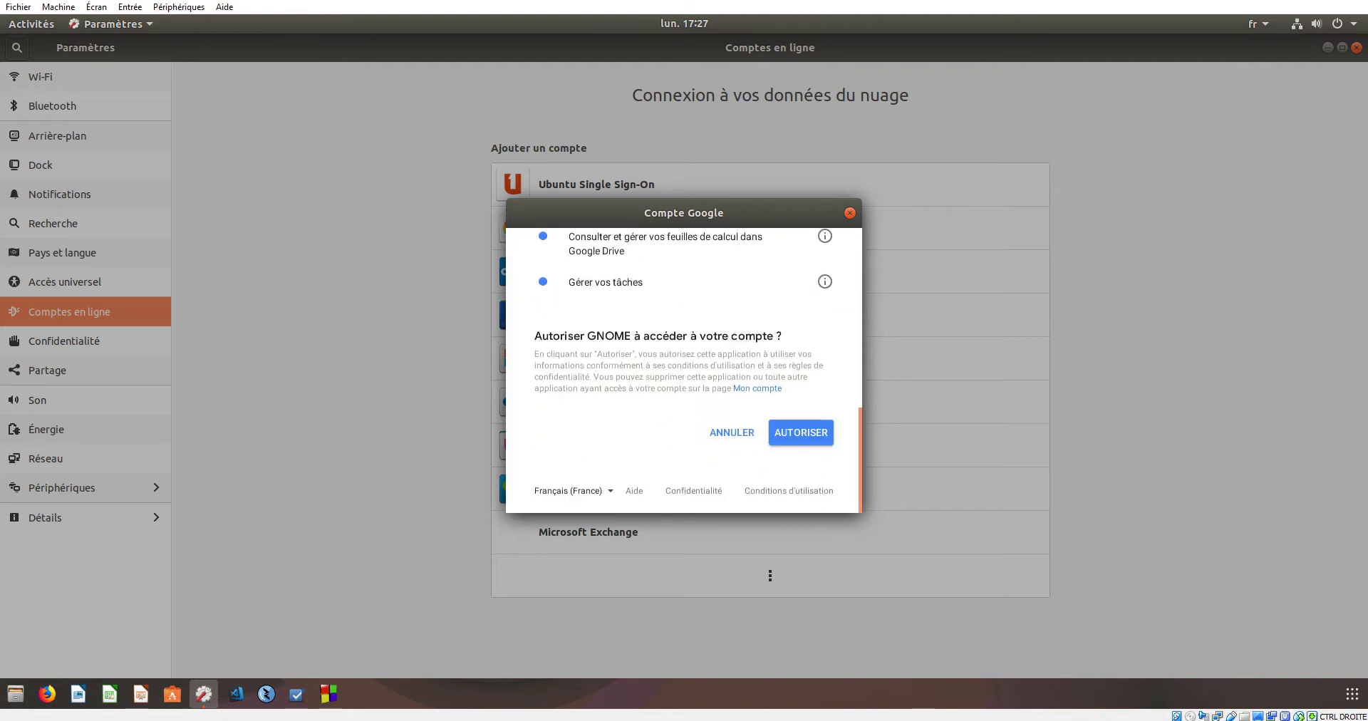
pyautogui.click(801, 432)
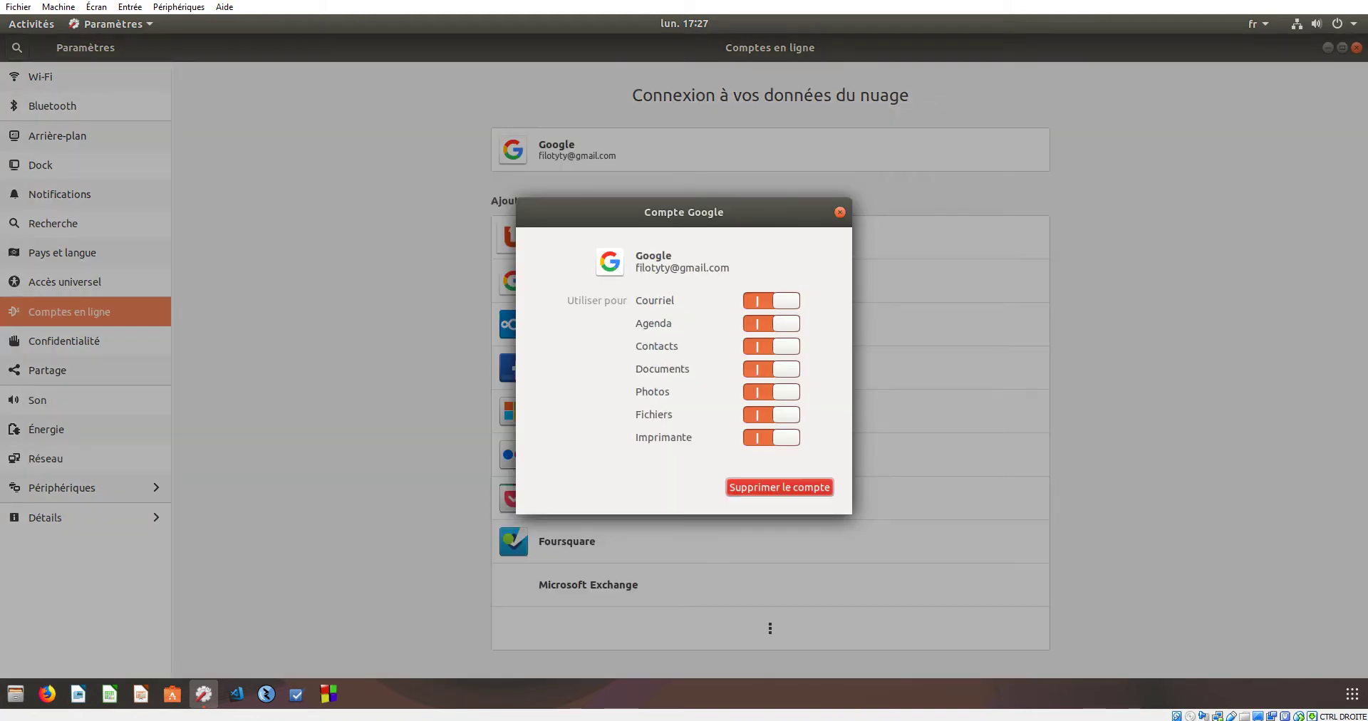
pyautogui.click(840, 212)
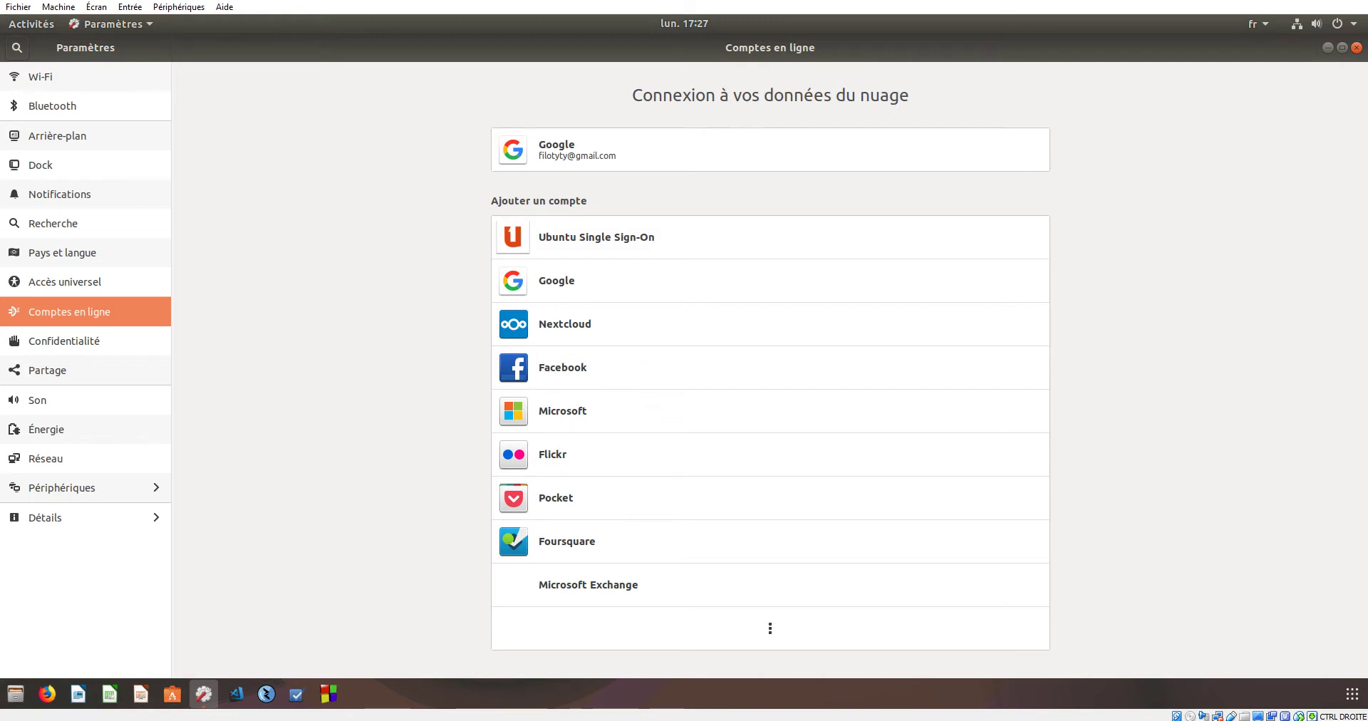
pyautogui.click(770, 150)
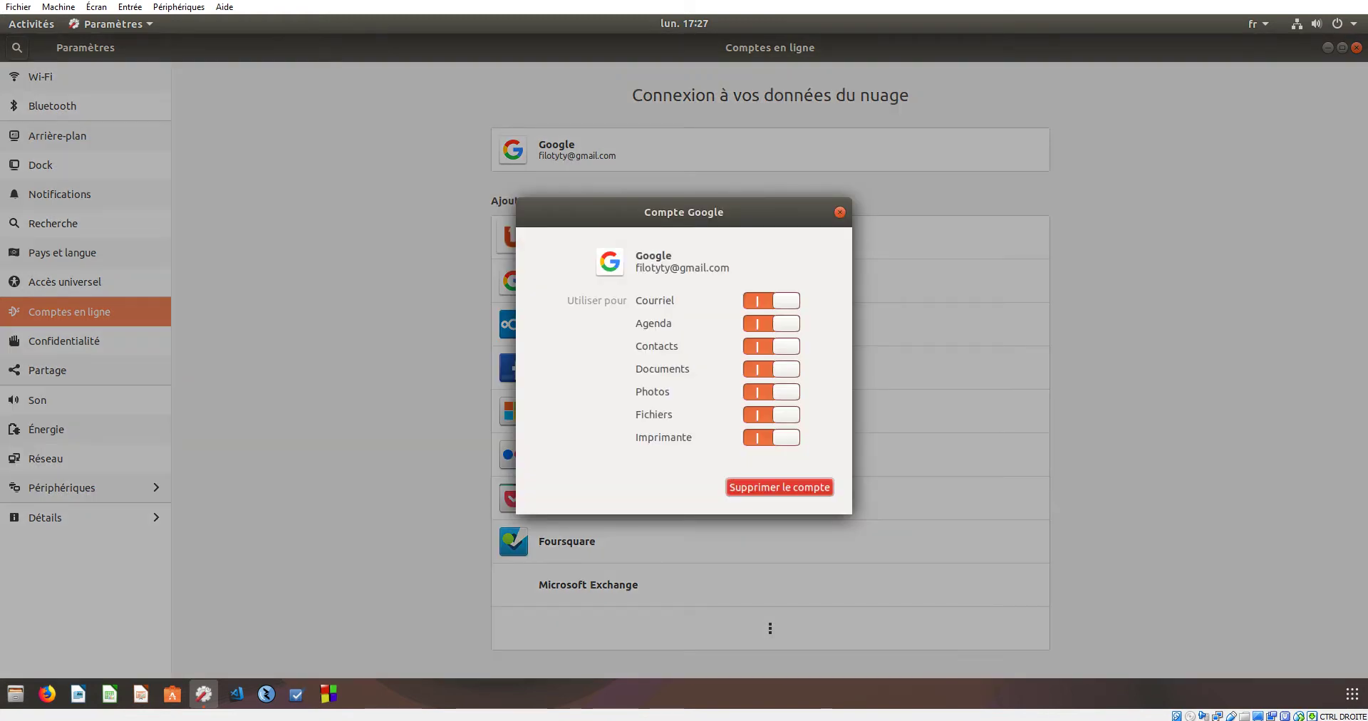
pyautogui.click(841, 212)
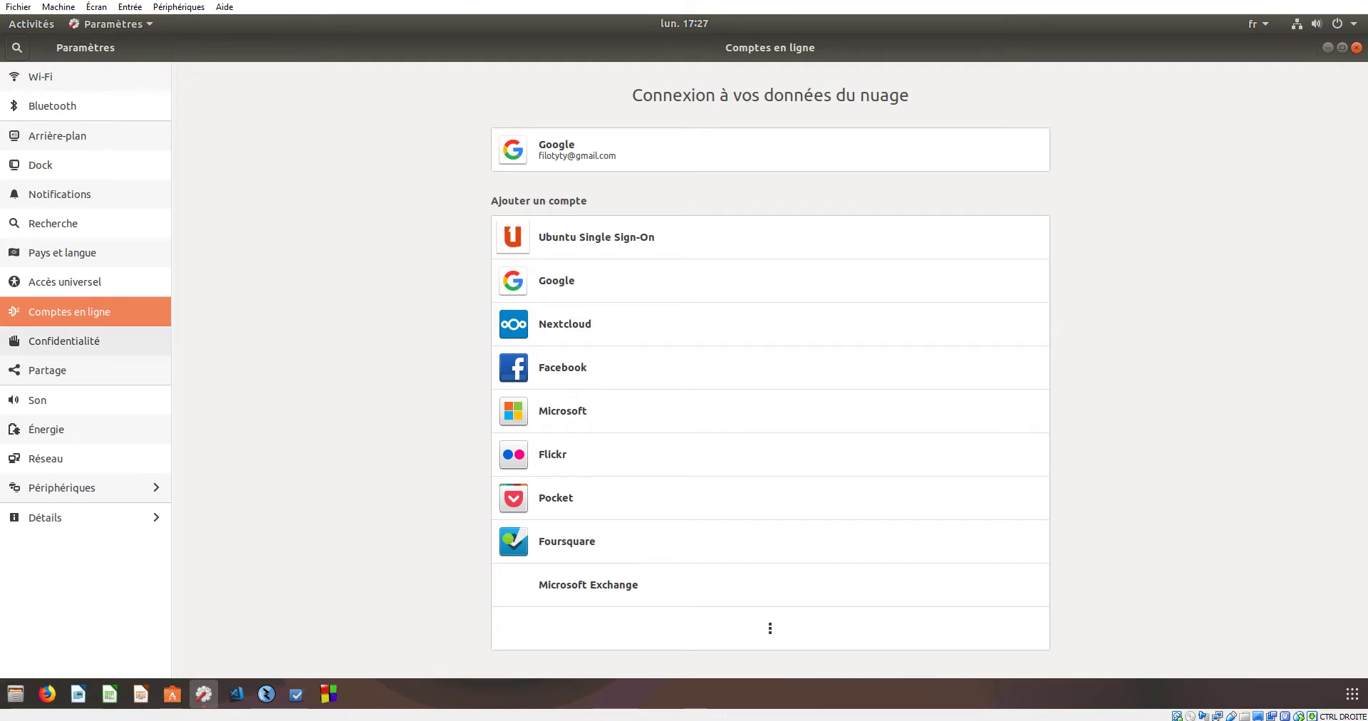
pyautogui.click(64, 340)
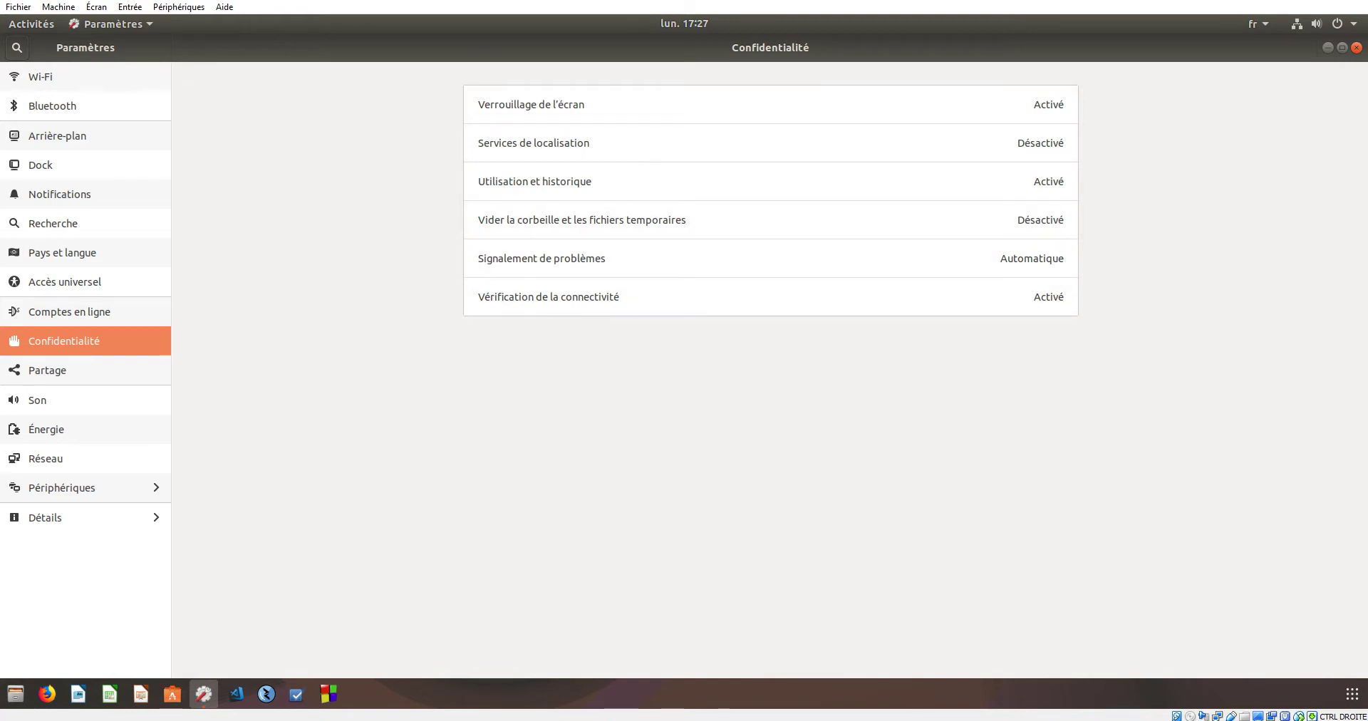
# - On the Partage page, switch sharing on, ending with it enabled
pyautogui.click(47, 370)
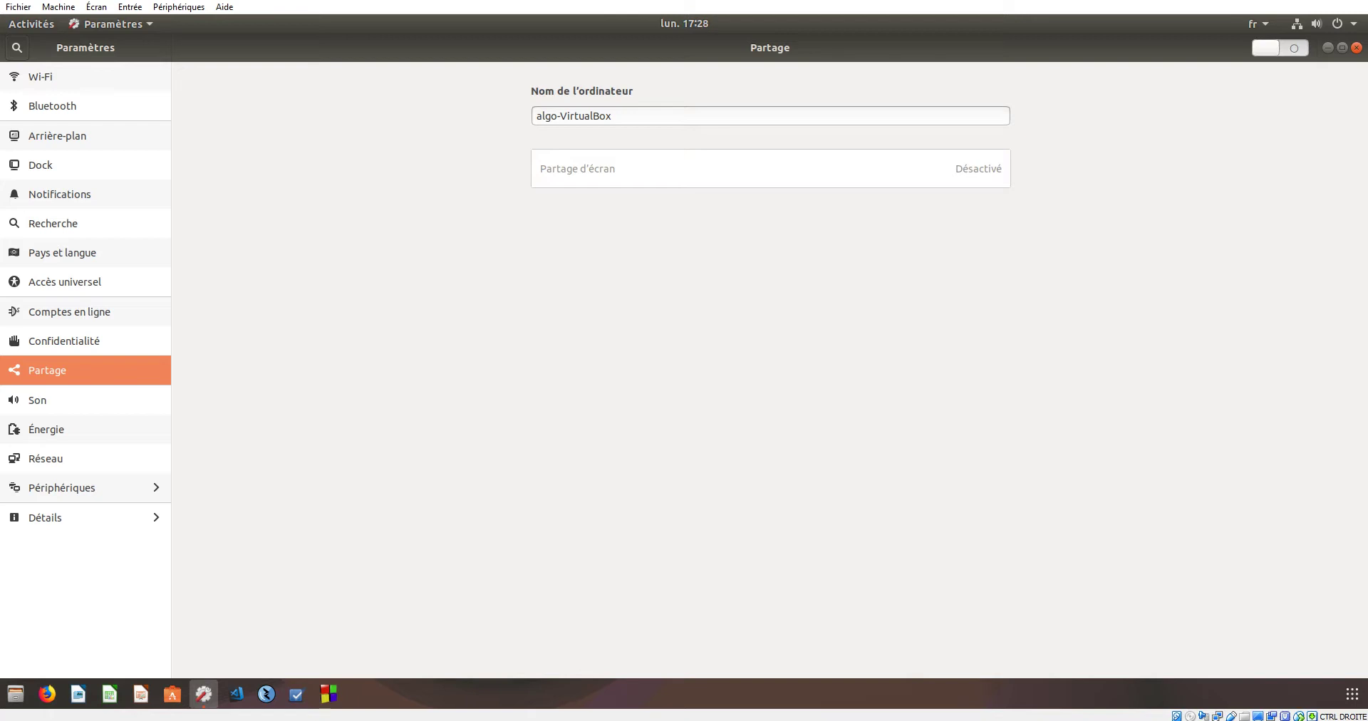
pyautogui.click(1281, 47)
pyautogui.click(1280, 48)
pyautogui.click(1281, 48)
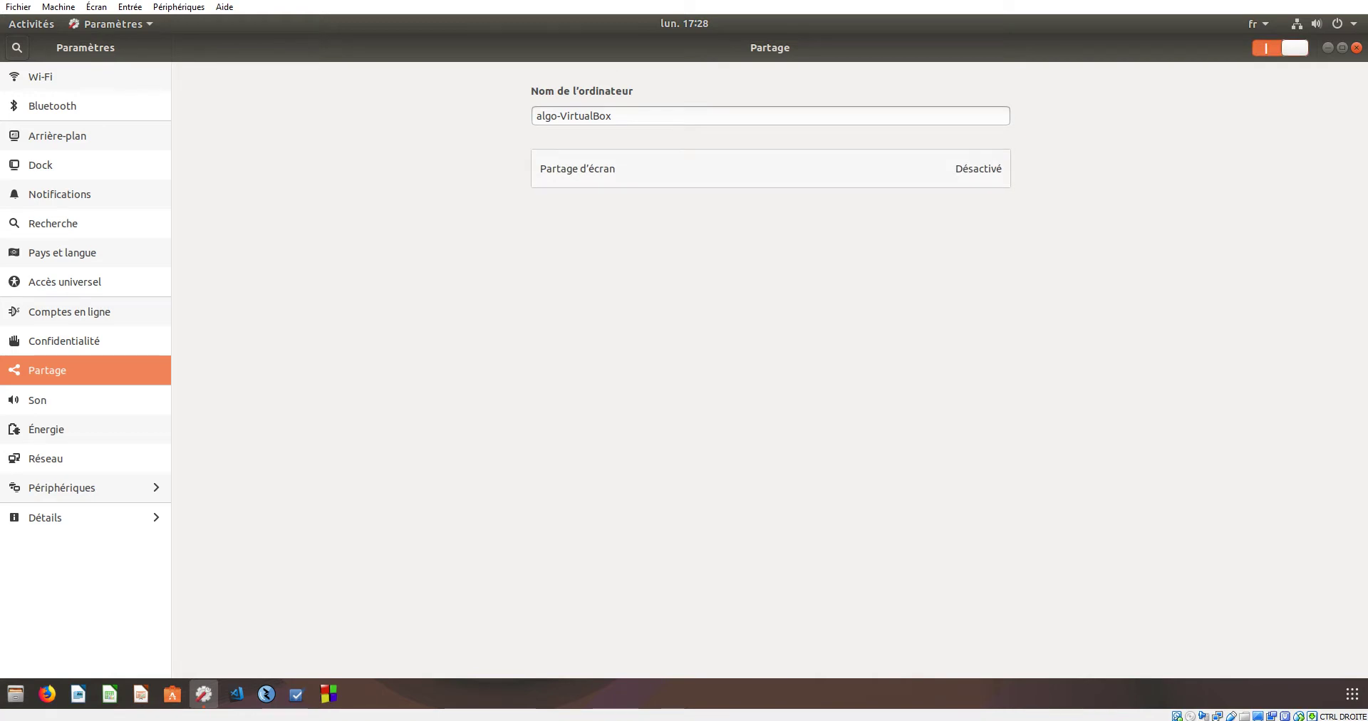
# - Make screen sharing require a password, set one, and enable it on Connexion filaire 1
pyautogui.click(770, 168)
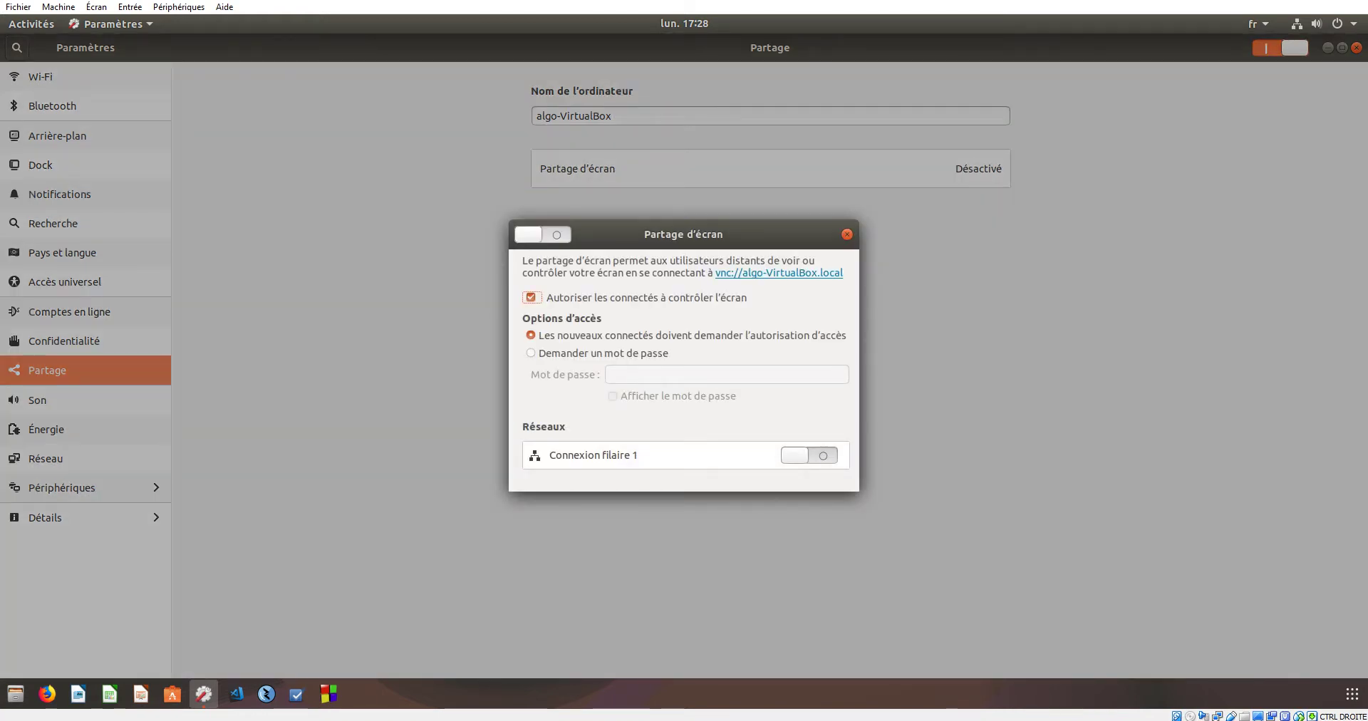
pyautogui.click(530, 353)
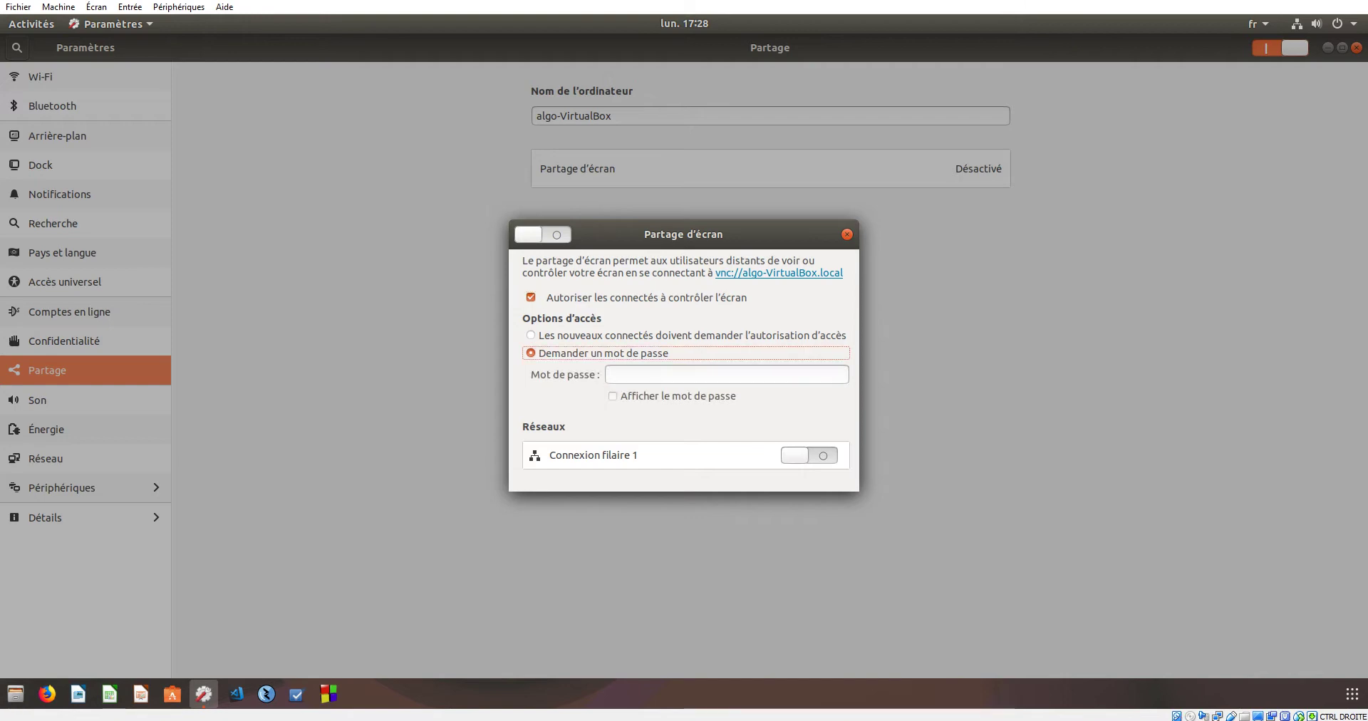
pyautogui.click(726, 375)
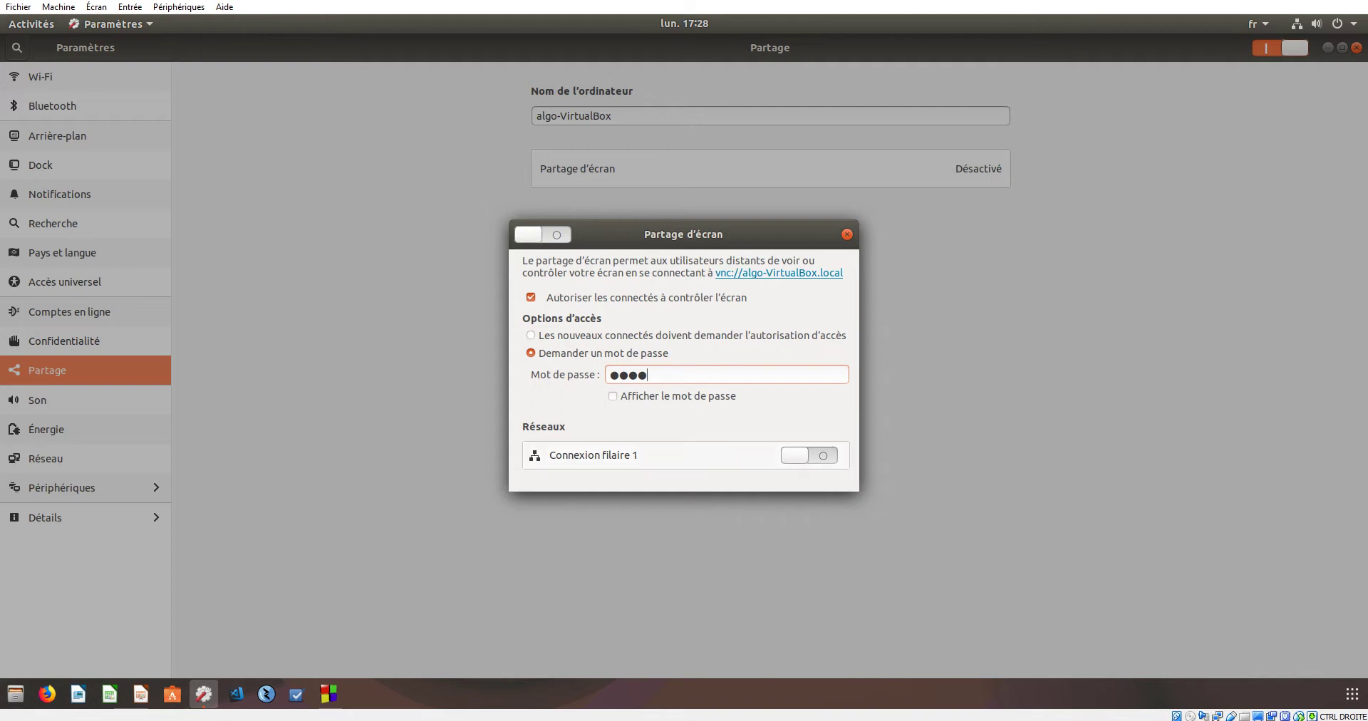
pyautogui.click(808, 454)
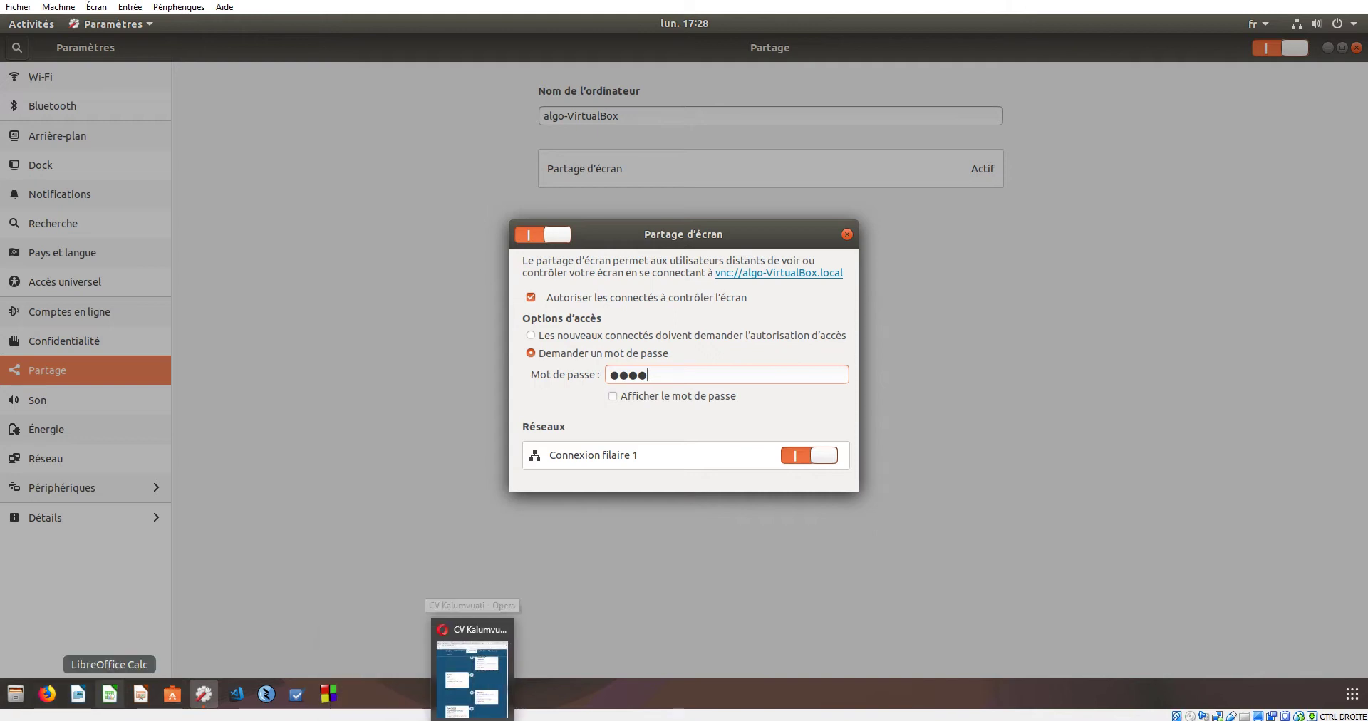
# - Look for Google Chrome through the Ubuntu overview and the host start menu
pyautogui.press('super')
pyautogui.write('chro')
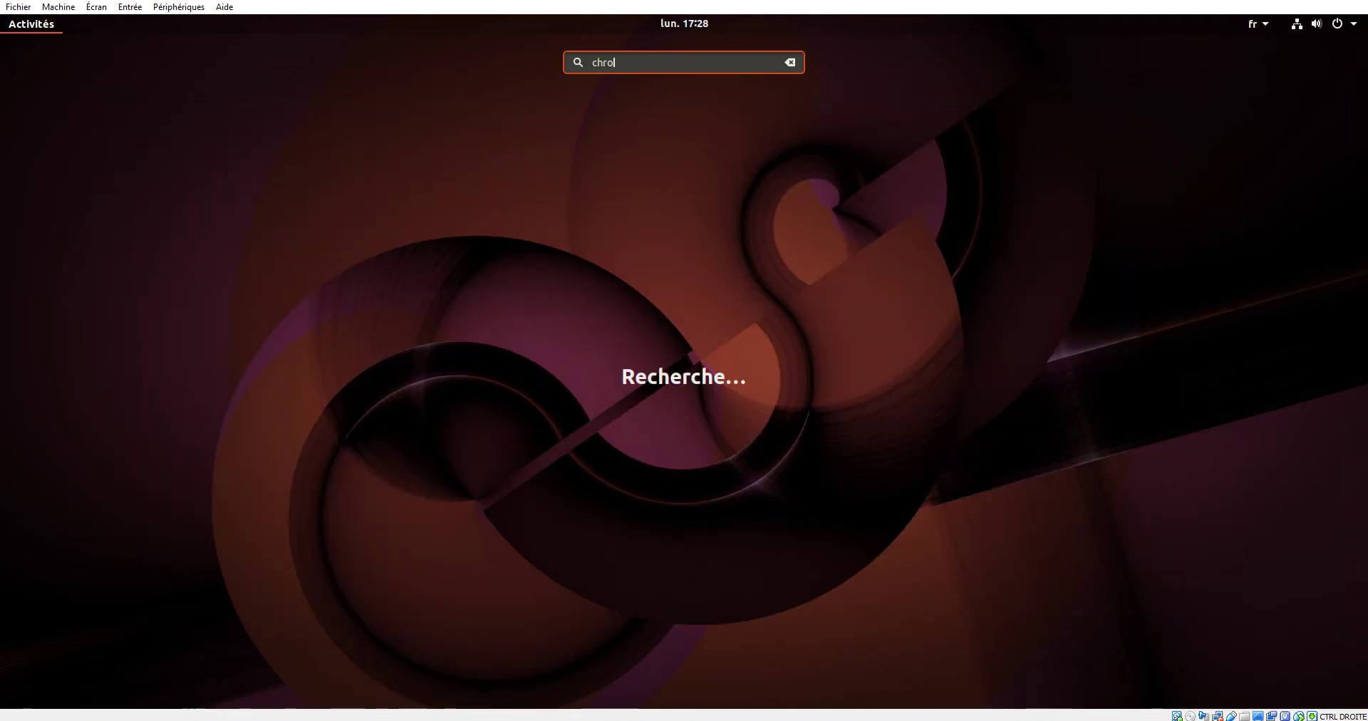
pyautogui.press('super')
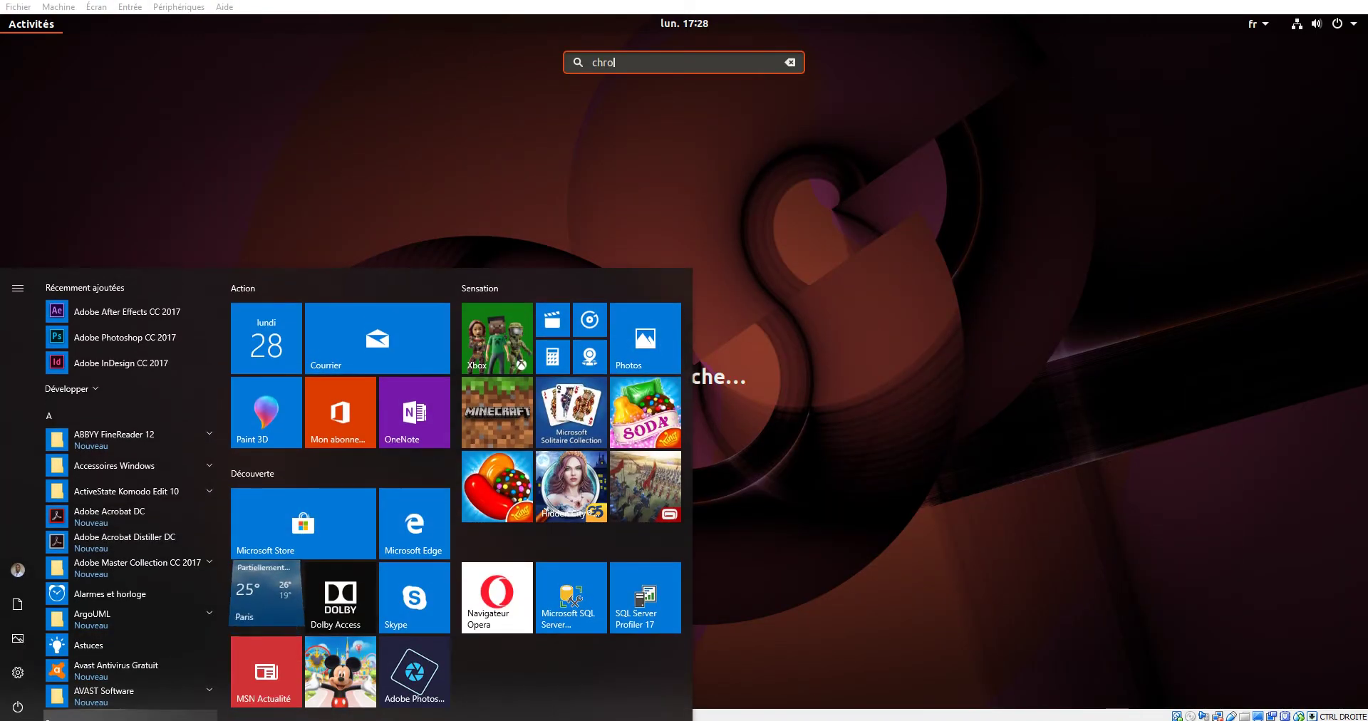
pyautogui.press('super')
pyautogui.press('Escape')
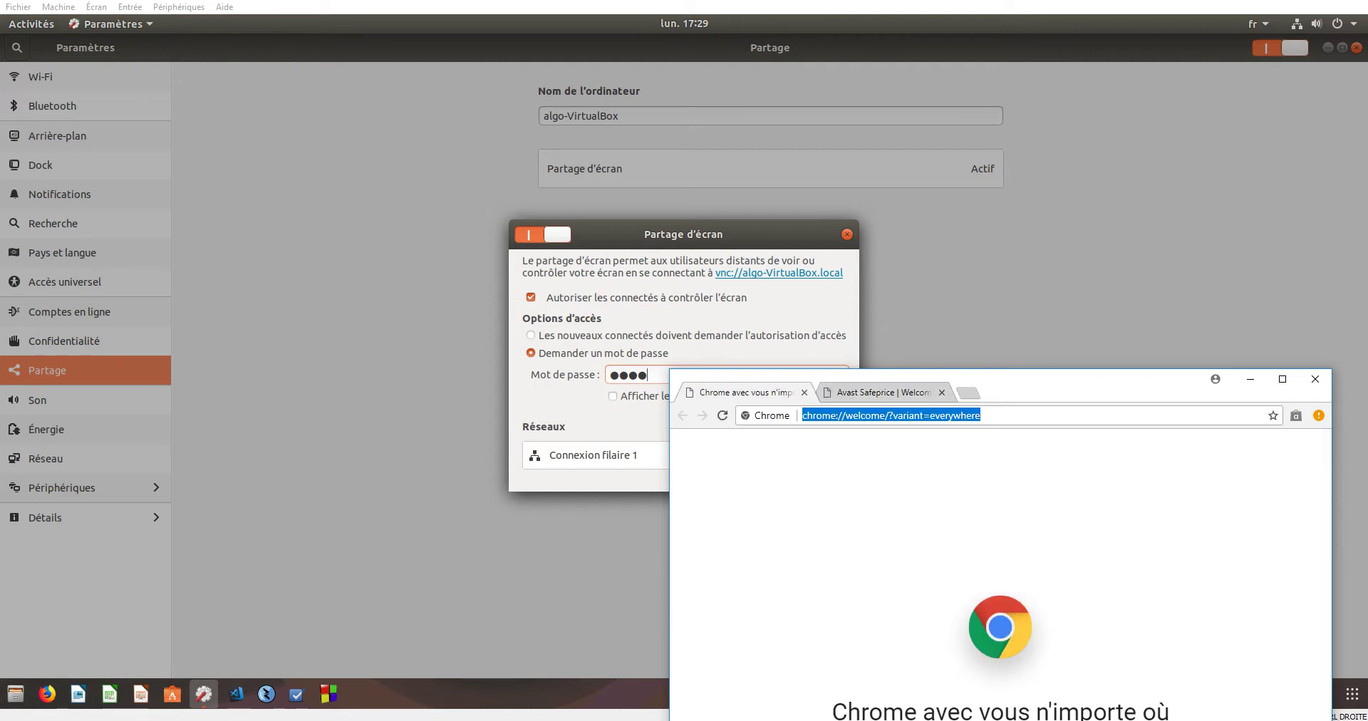
# - Search Google for vnc://algo-Virtualbox.local
pyautogui.write('v')
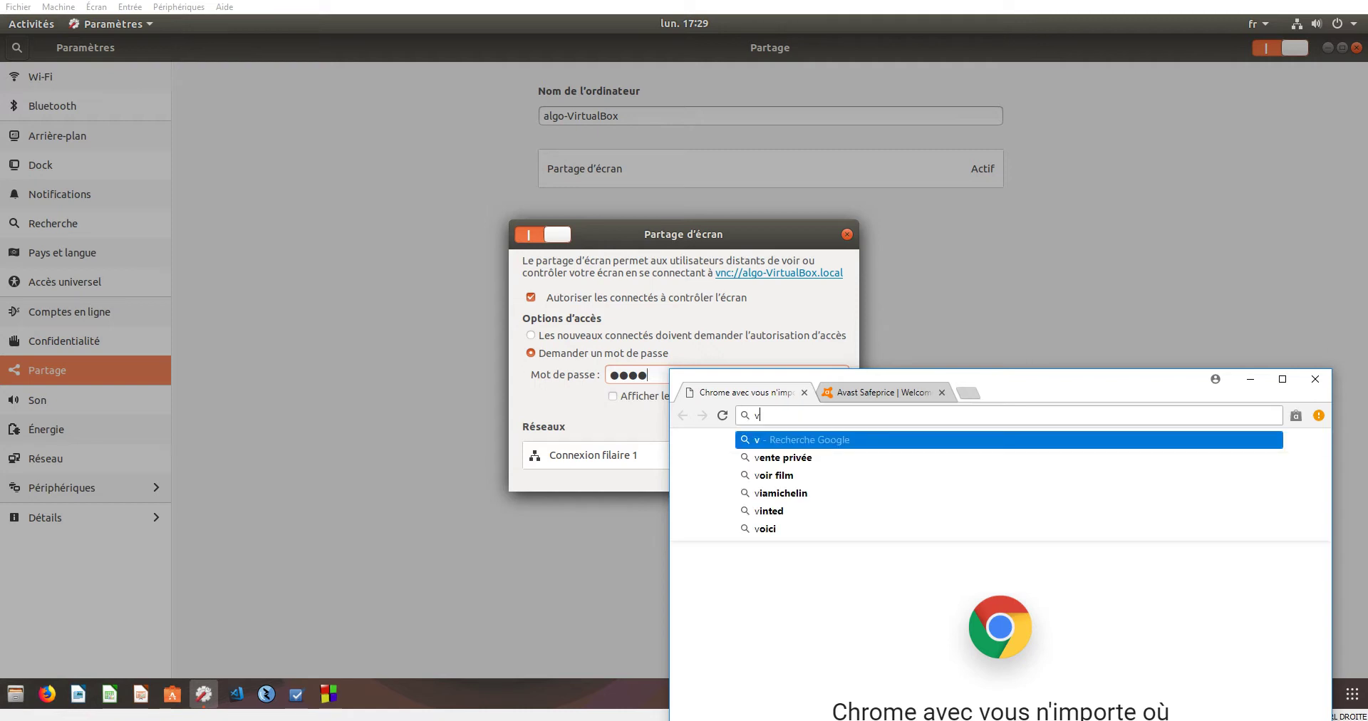
pyautogui.write('nc')
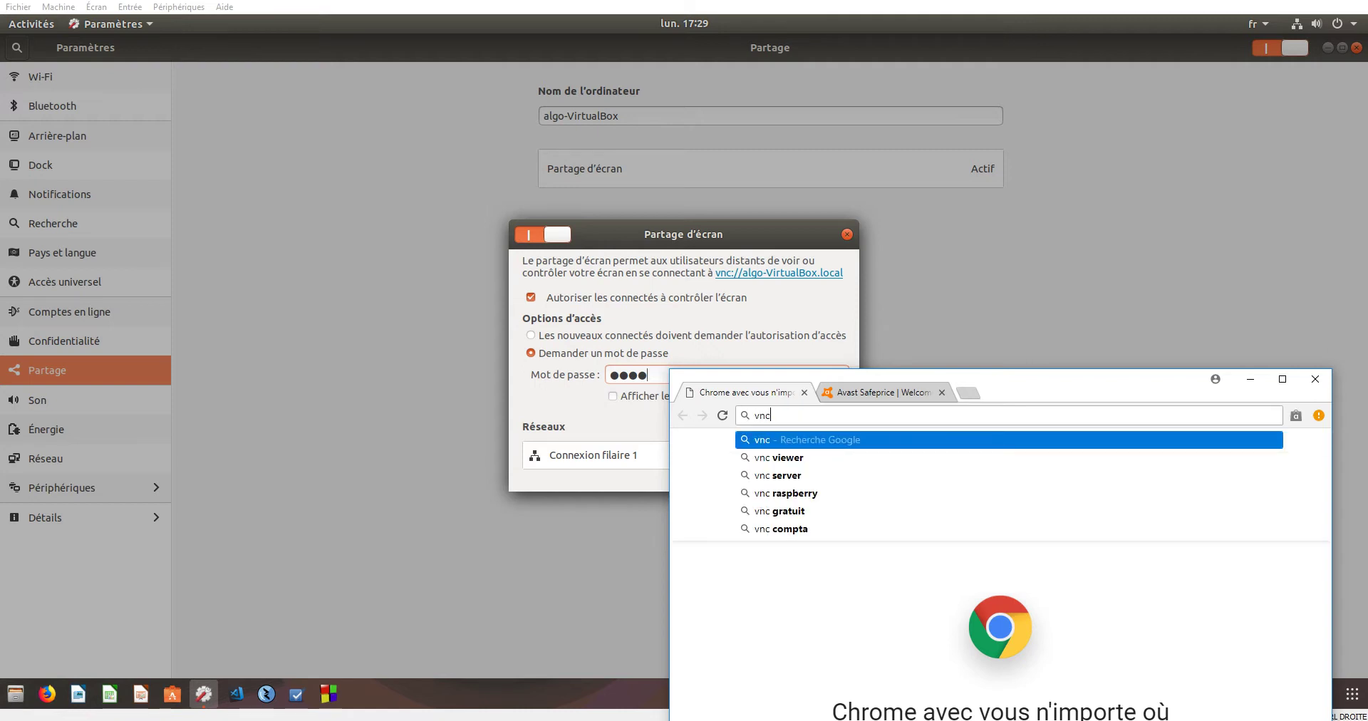
pyautogui.write('://')
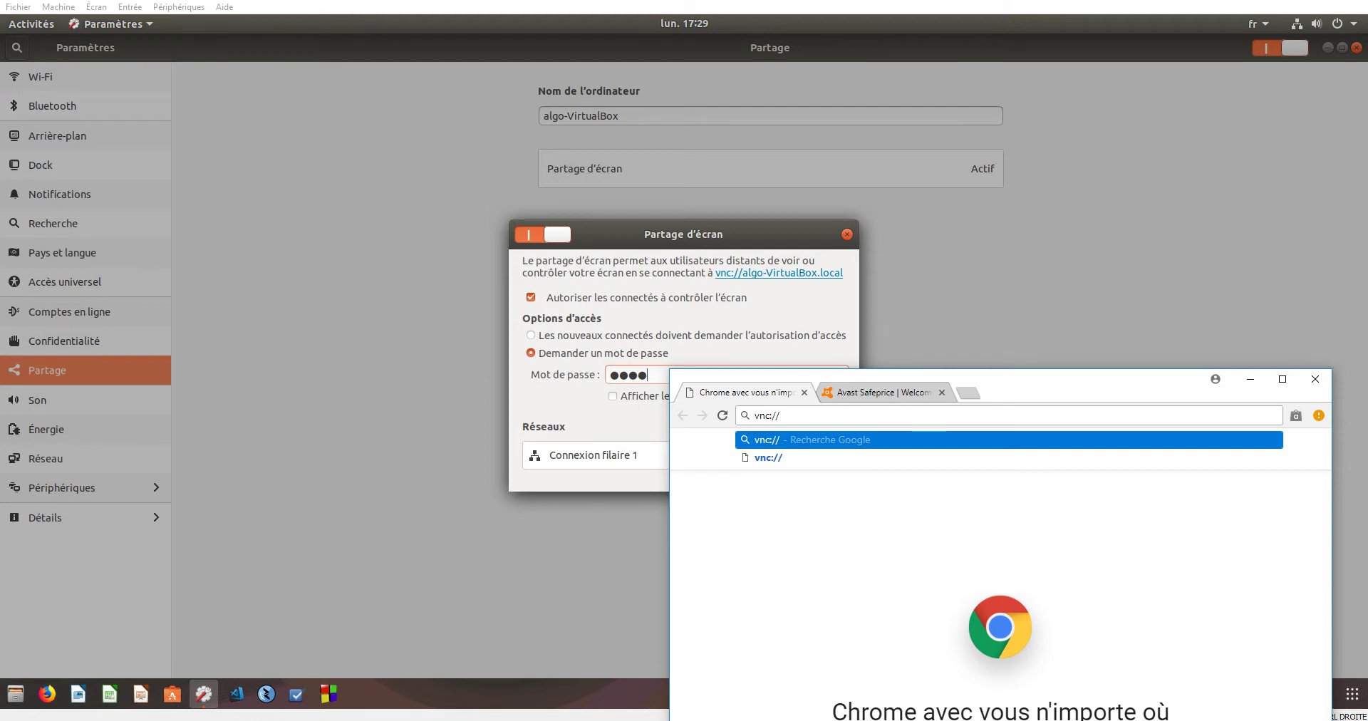
pyautogui.write('algo-Virtu')
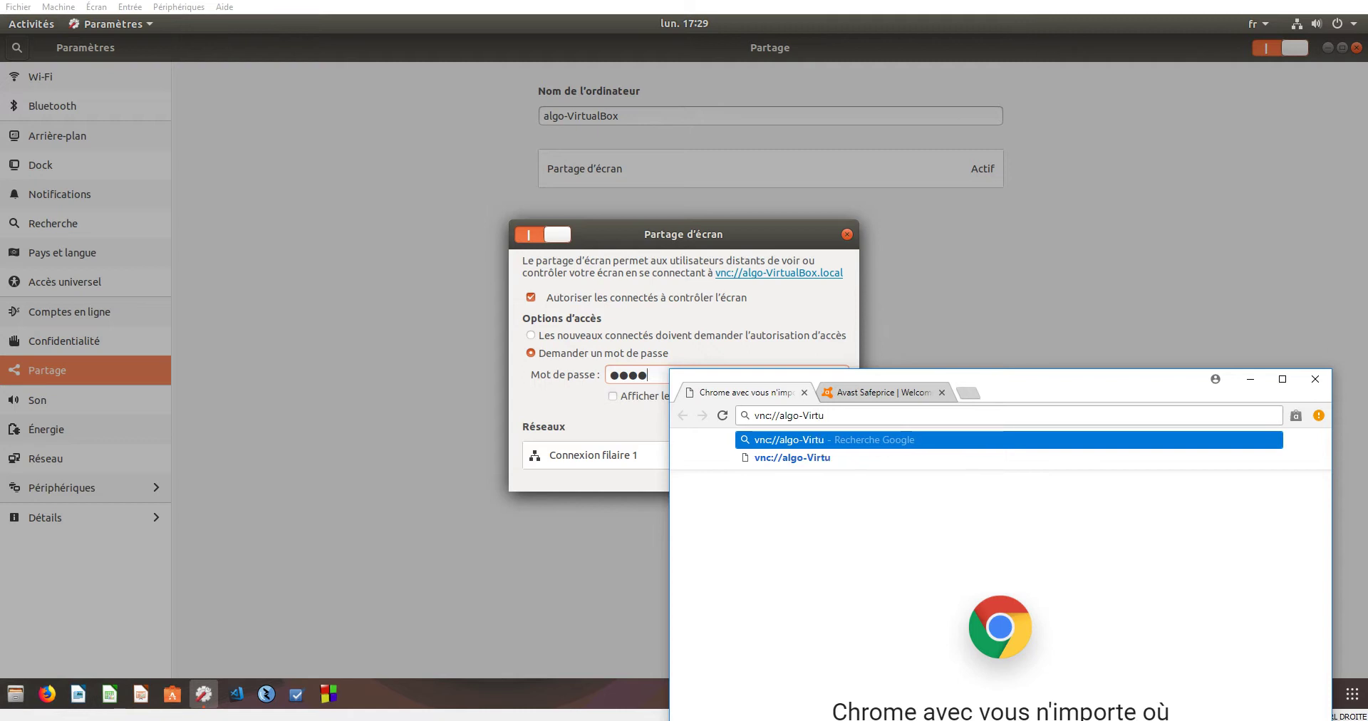
pyautogui.write('albox.')
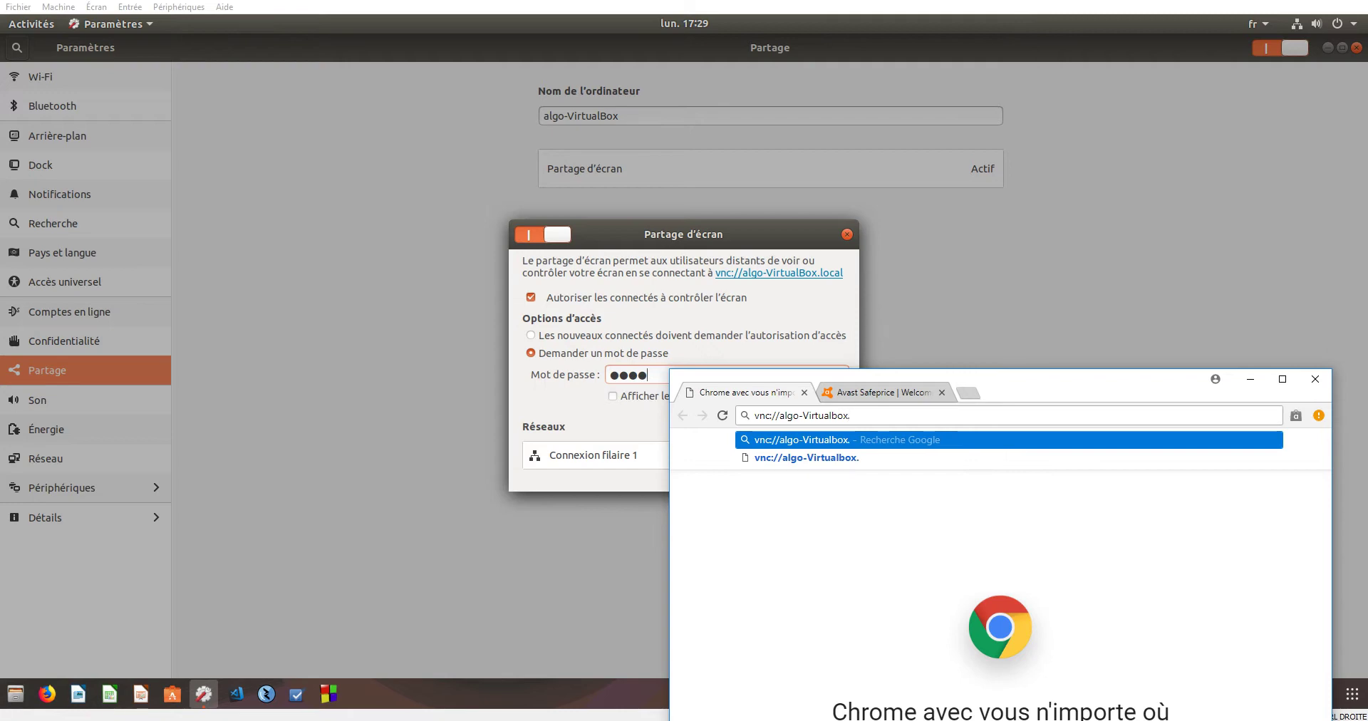
pyautogui.press('BackSpace')
pyautogui.write('.local')
pyautogui.press('Return')
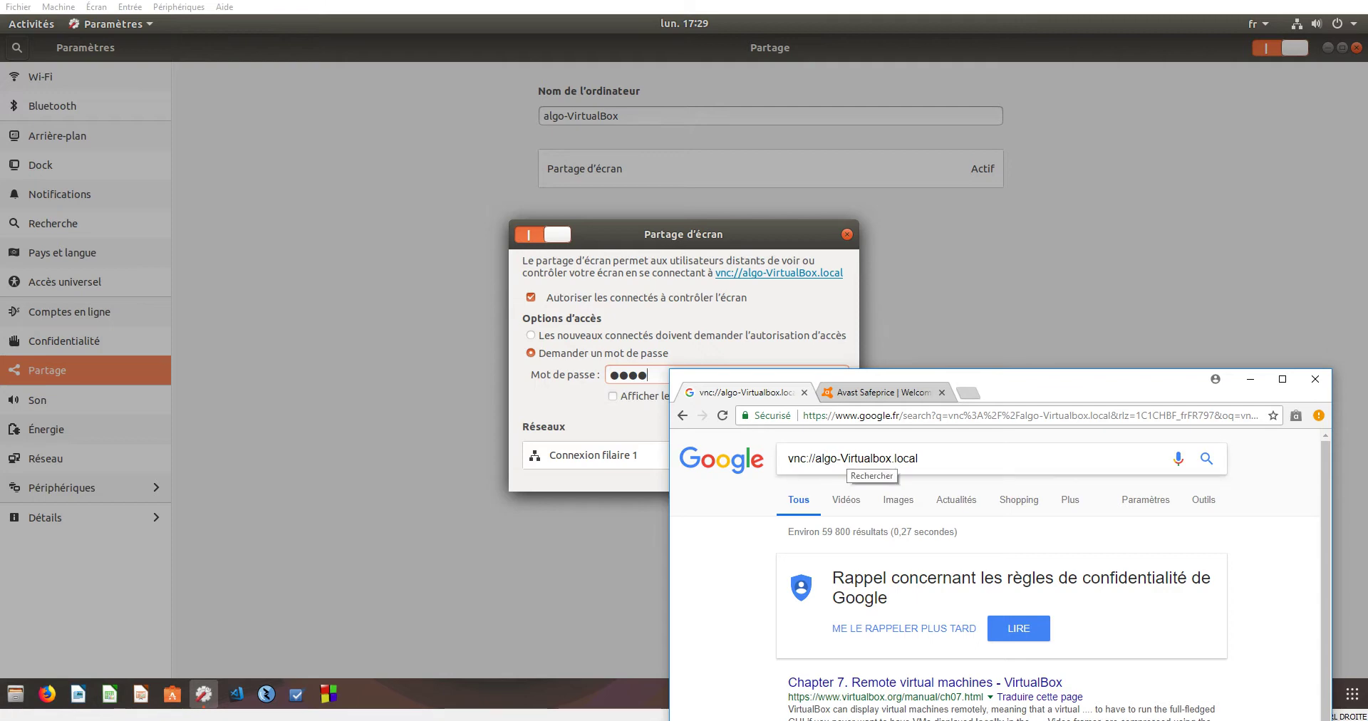
# - Re-run the search with the corrected address vnc://algo-VirtualBox.local
pyautogui.tripleClick(866, 458)
pyautogui.hotkey('ctrl', 'c')
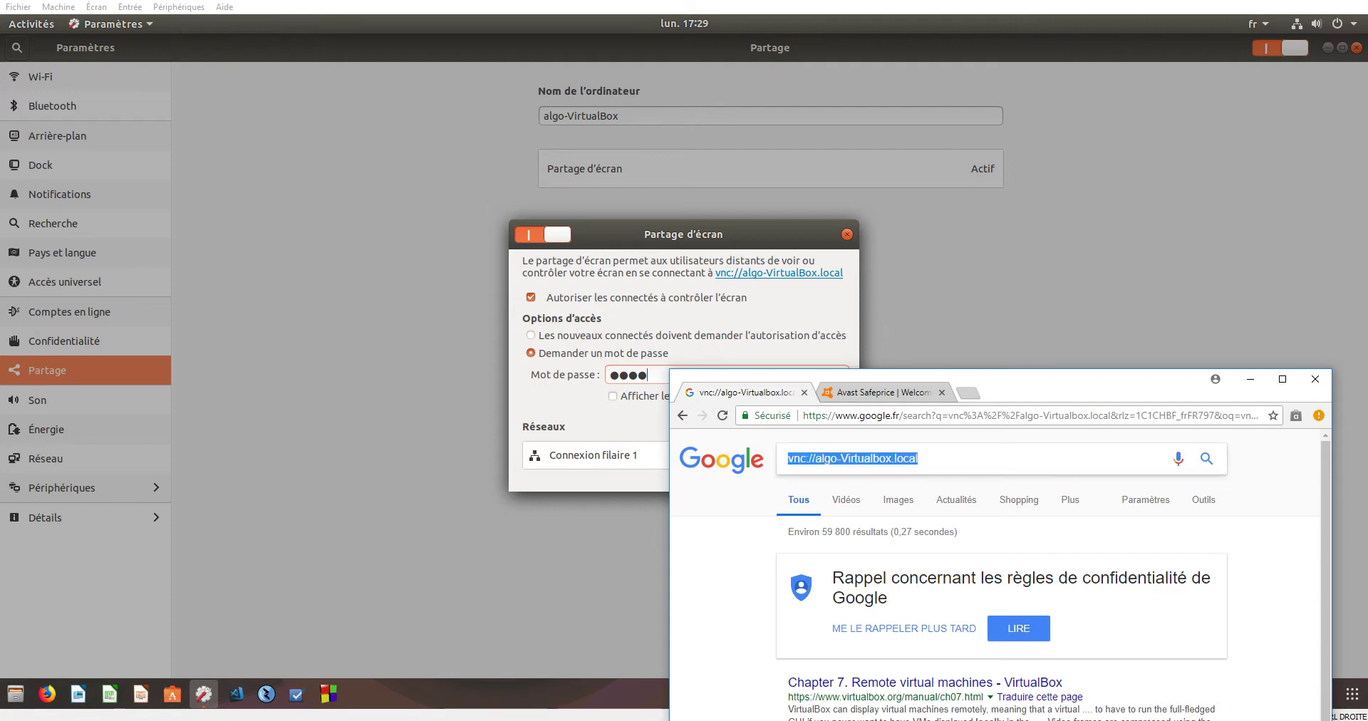
pyautogui.hotkey('ctrl', 'l')
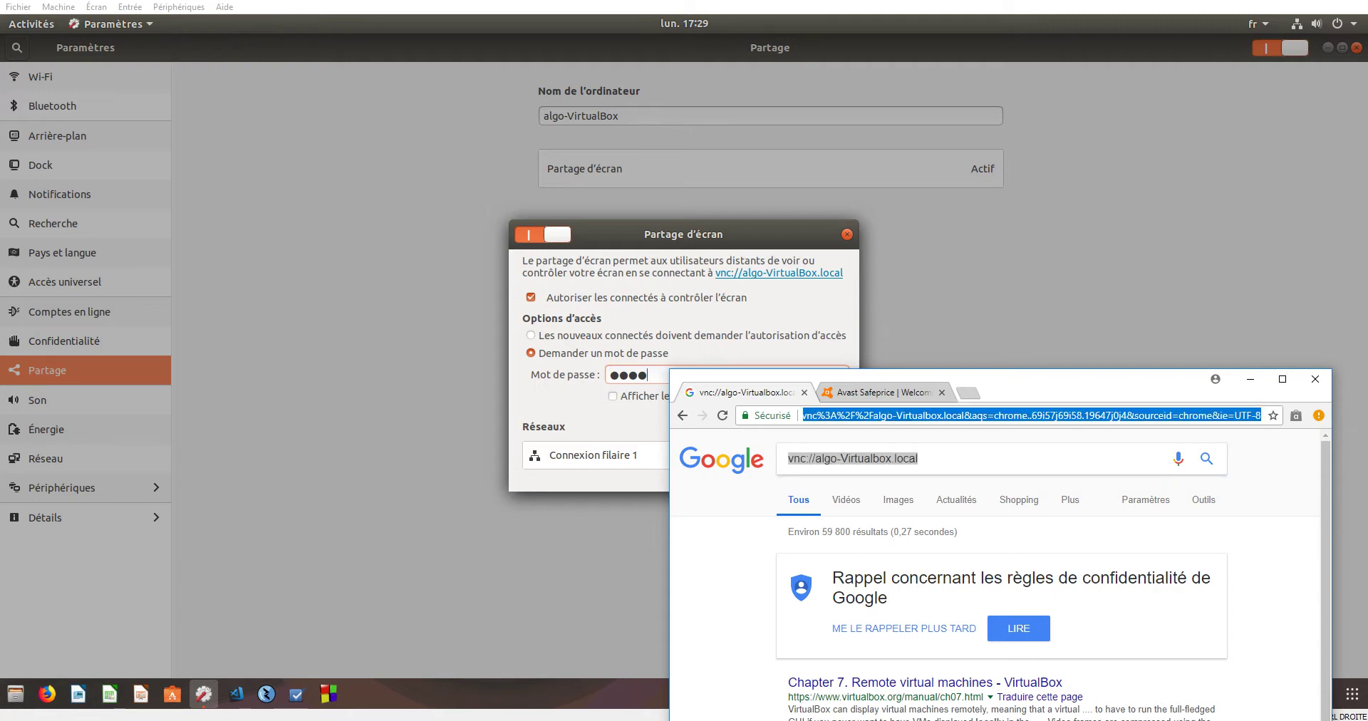
pyautogui.hotkey('ctrl', 'v')
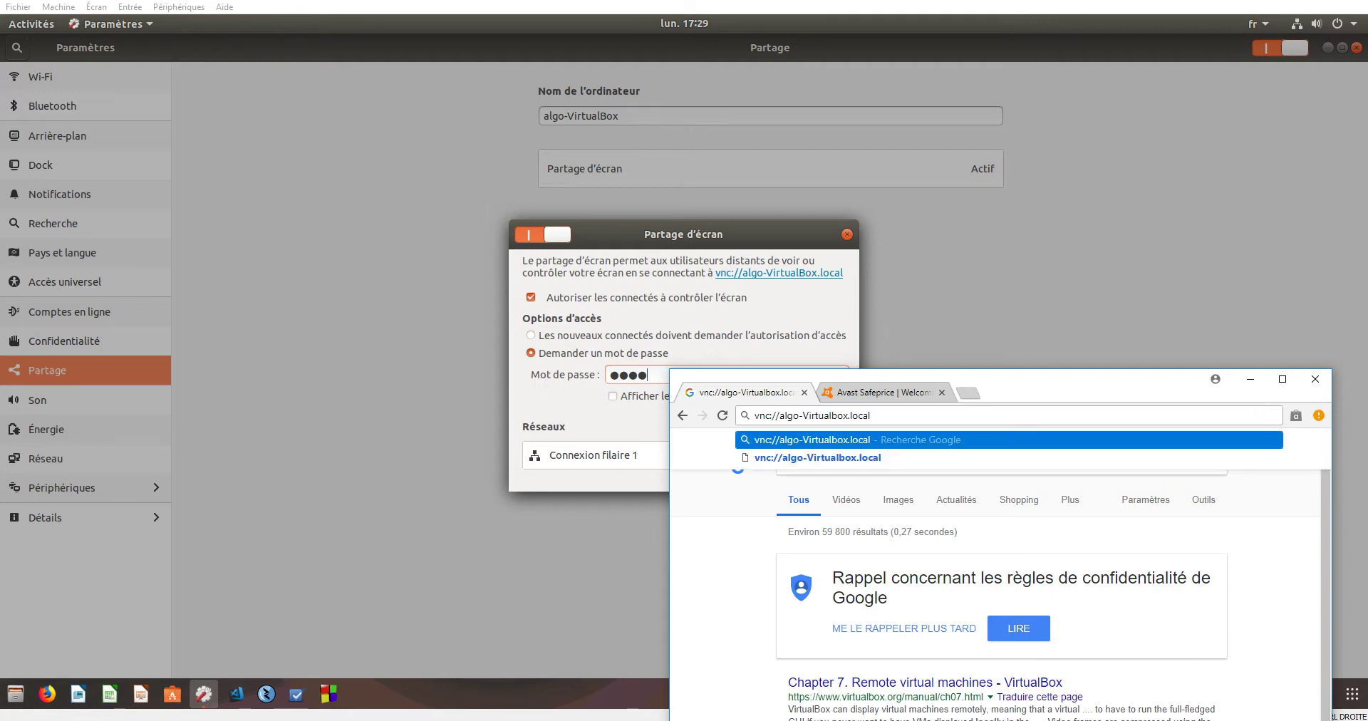
pyautogui.press('BackSpace')
pyautogui.write('B')
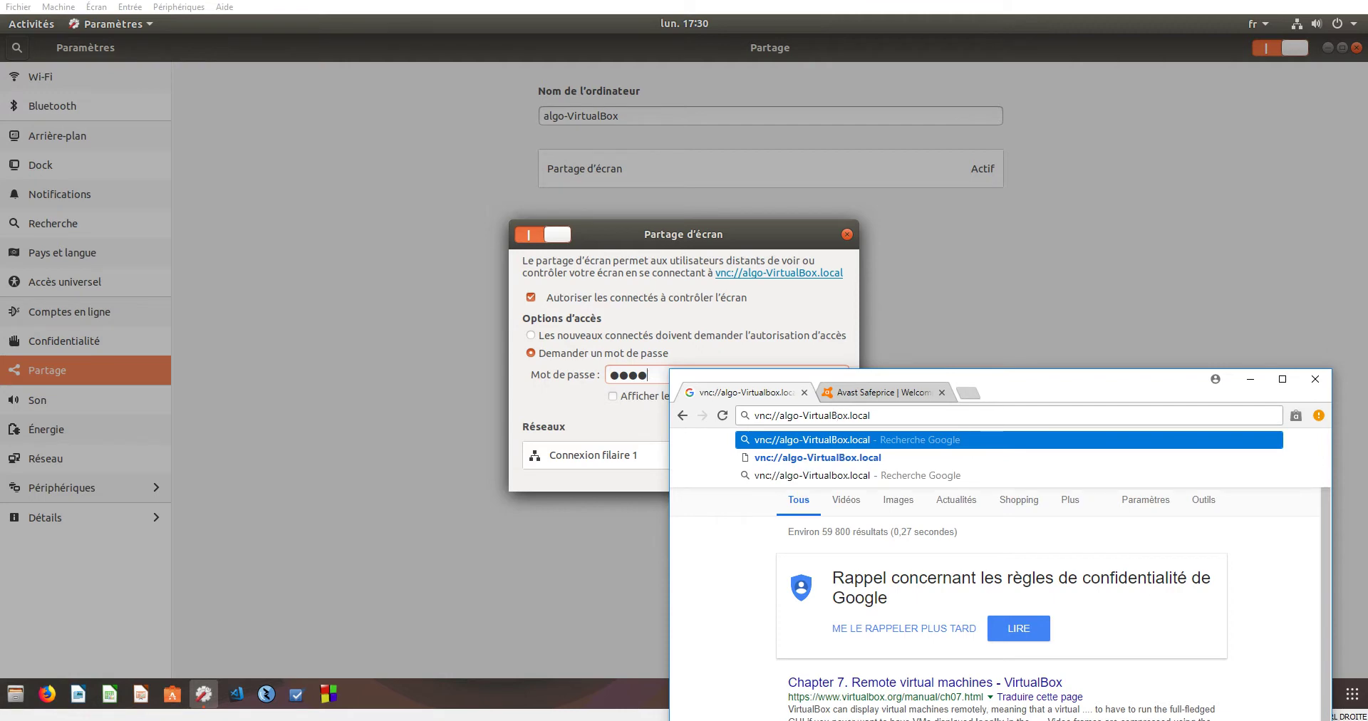
pyautogui.press('Delete')
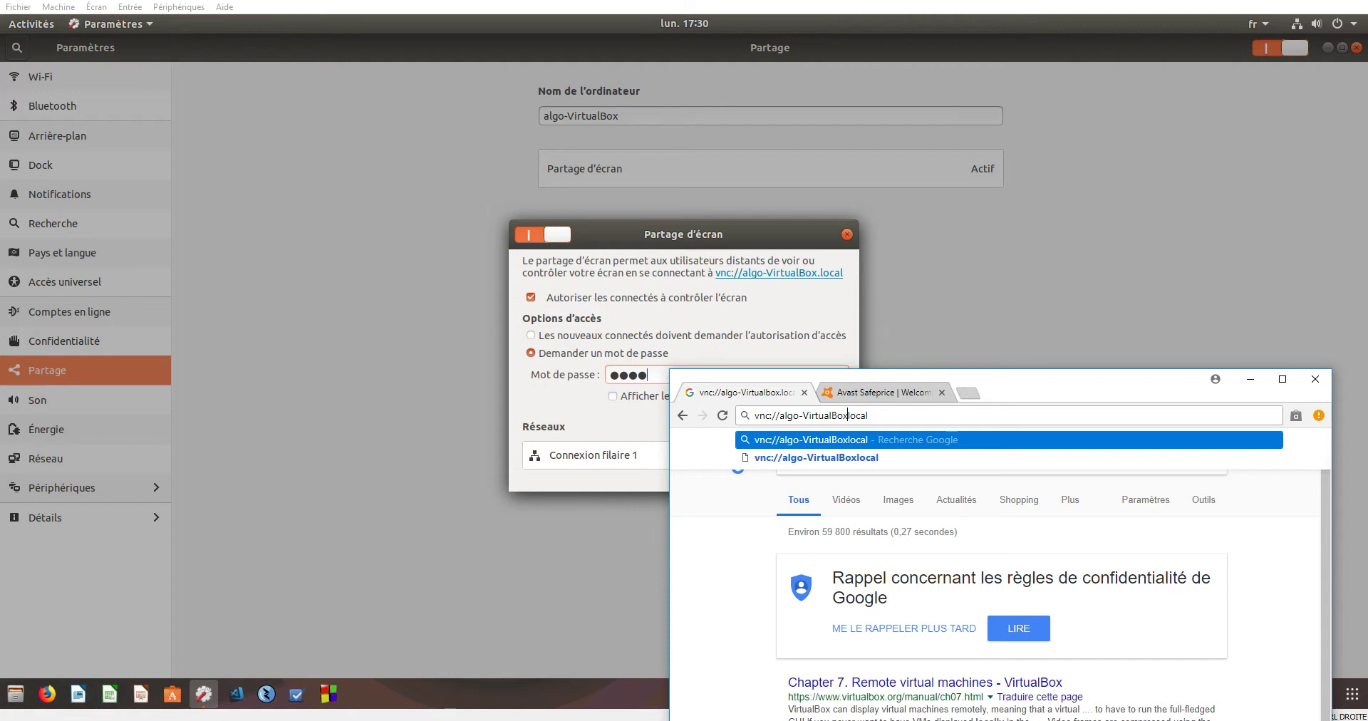
pyautogui.write('.')
pyautogui.press('Return')
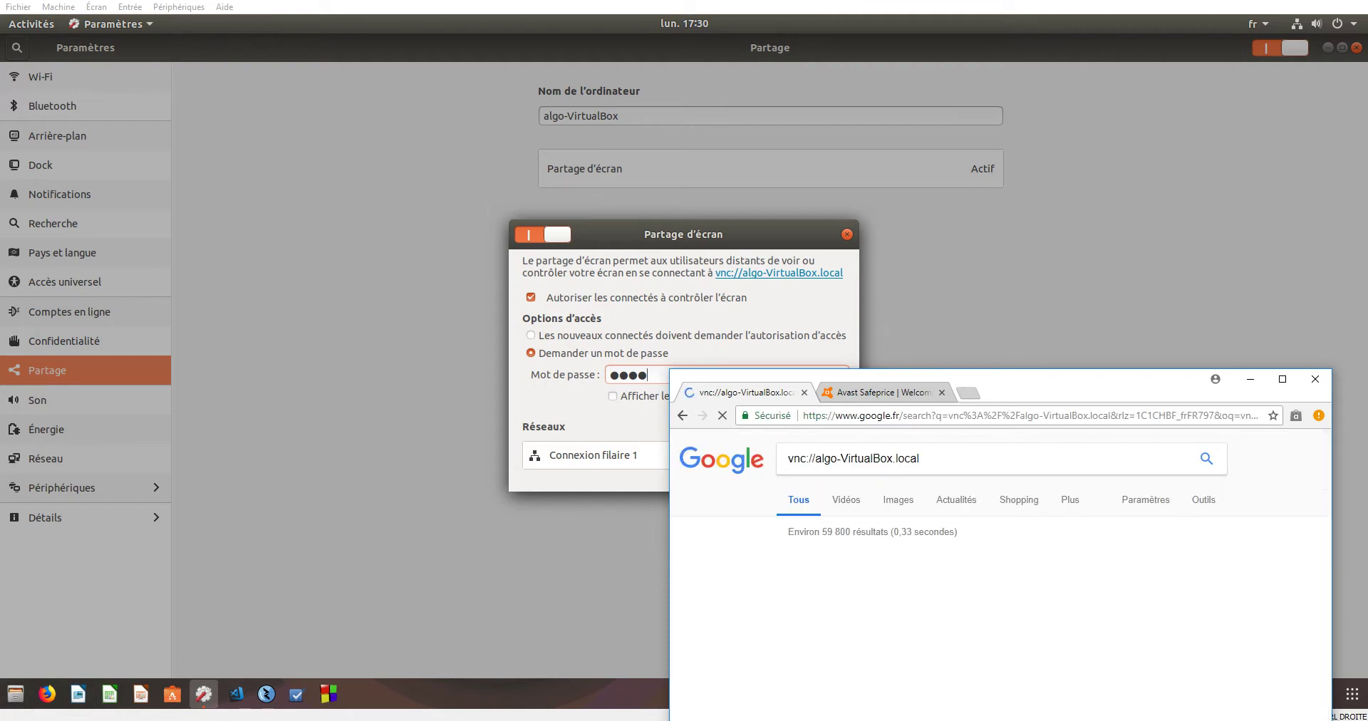
# - Review the search results, then minimise the Chrome window
pyautogui.scroll(-2, 998, 570)
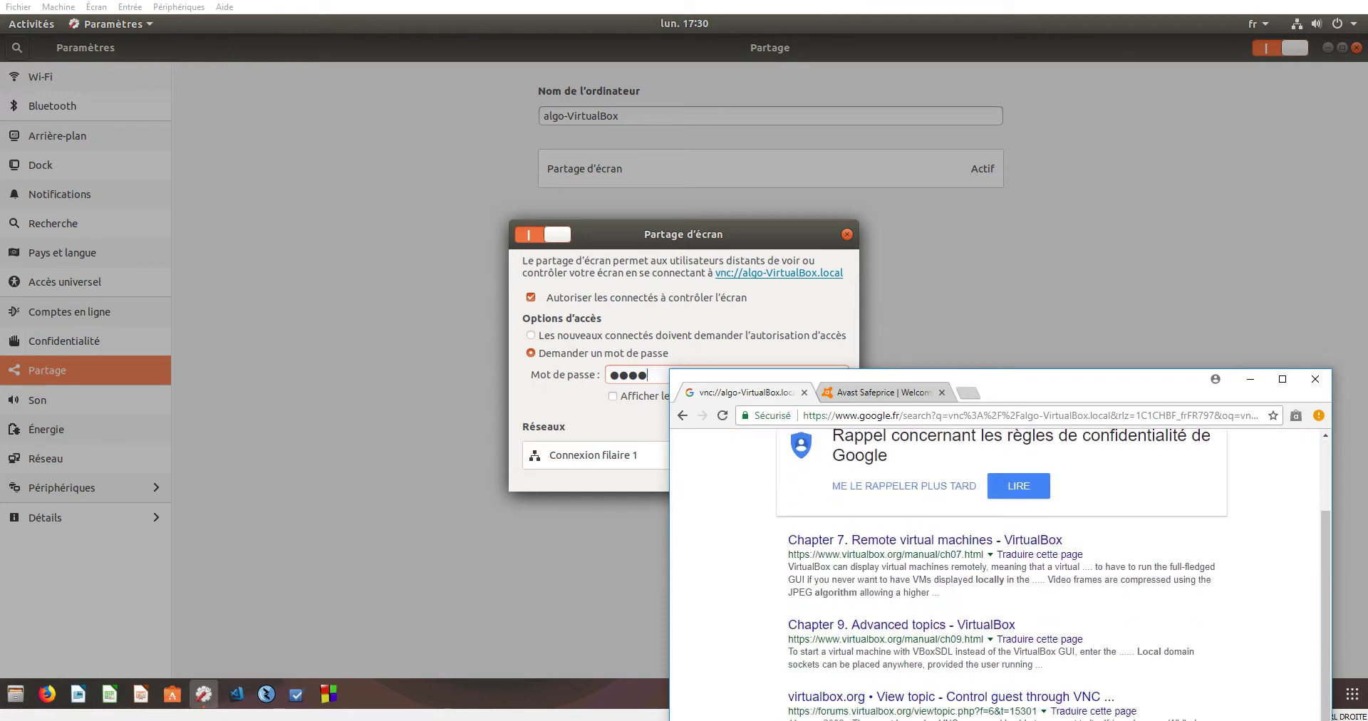
pyautogui.scroll(2, 820, 460)
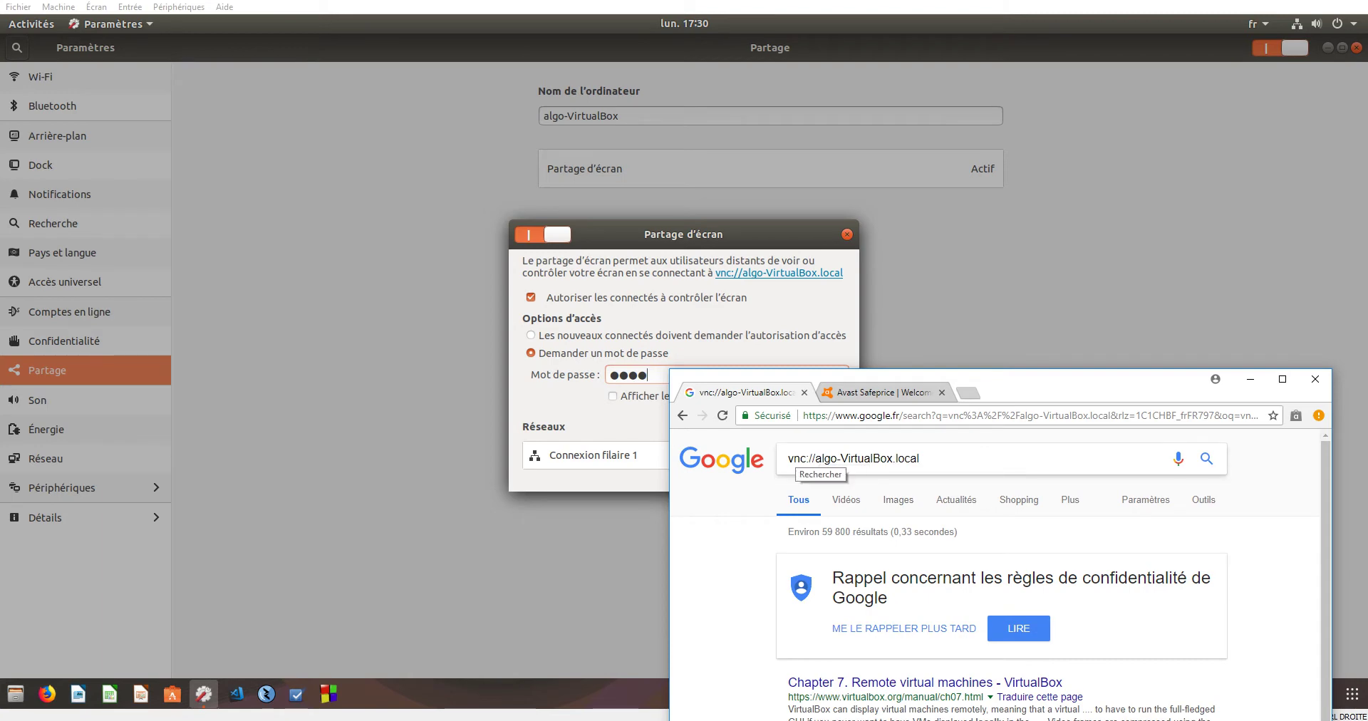
pyautogui.click(837, 458)
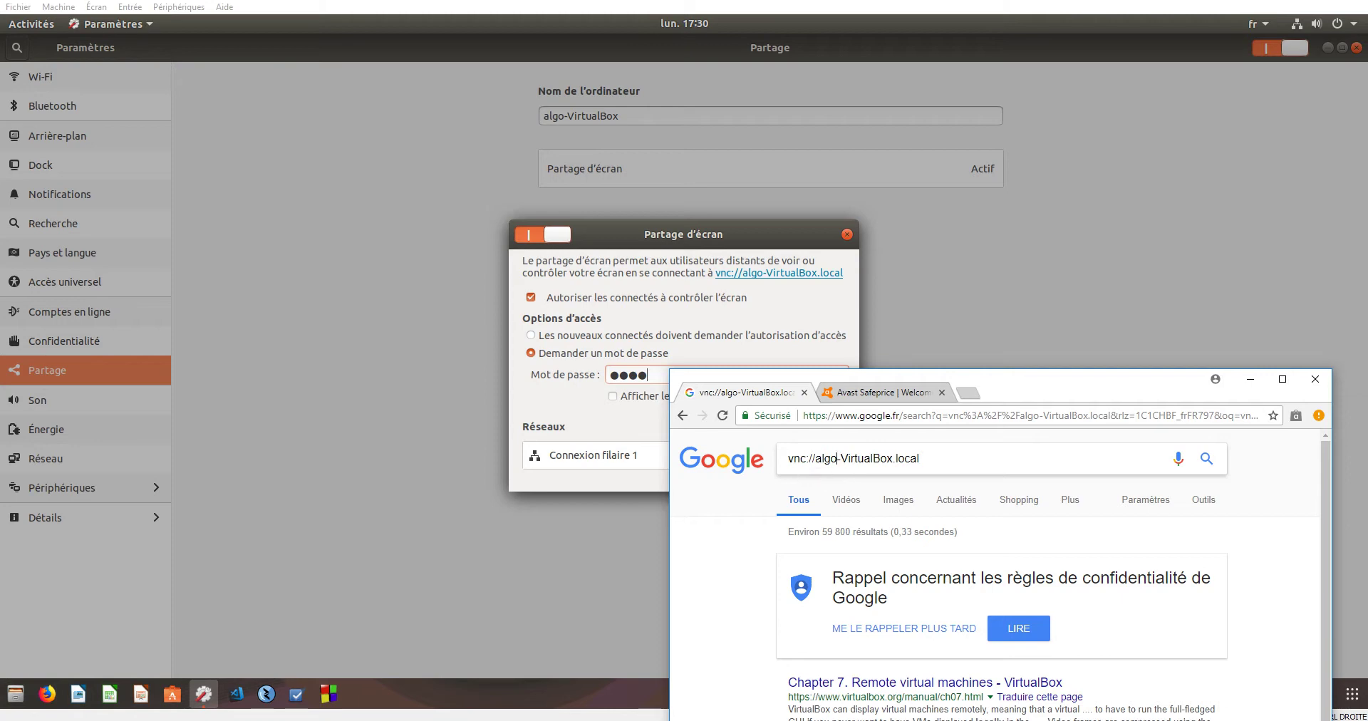
pyautogui.scroll(-5, 997, 570)
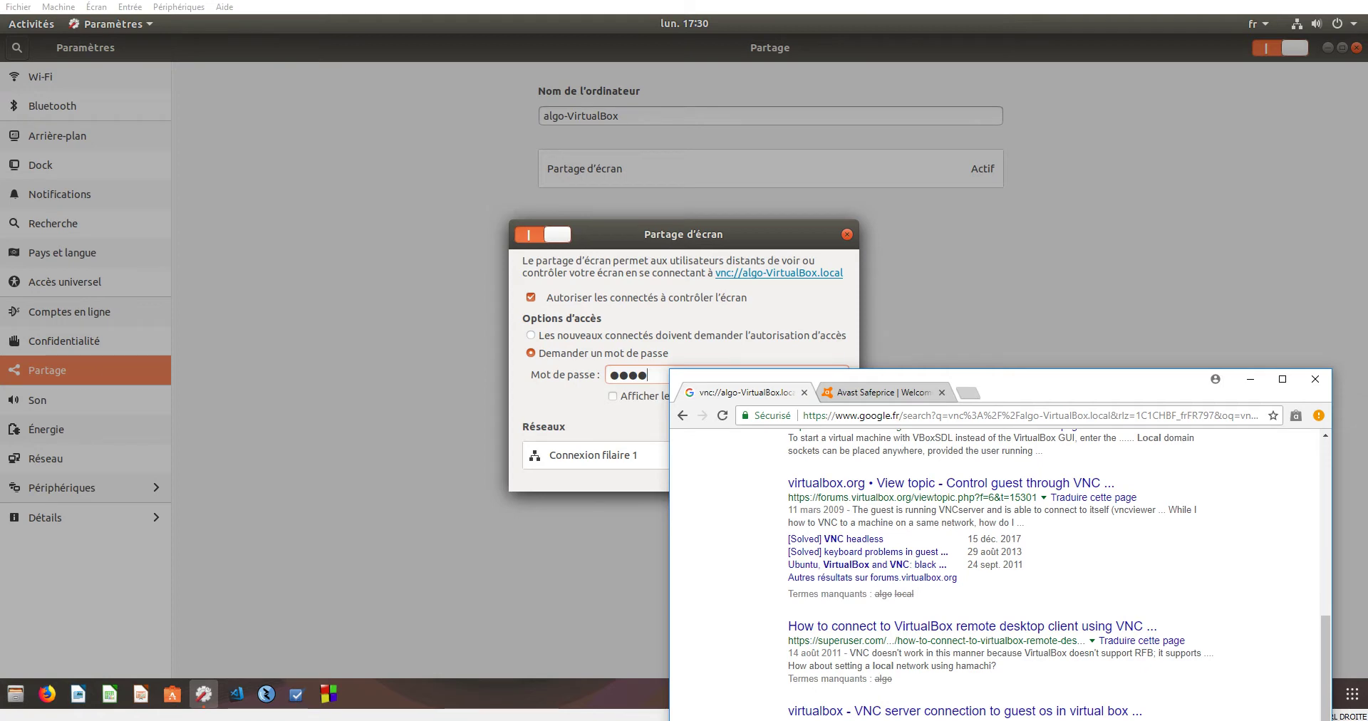
pyautogui.scroll(5, 997, 570)
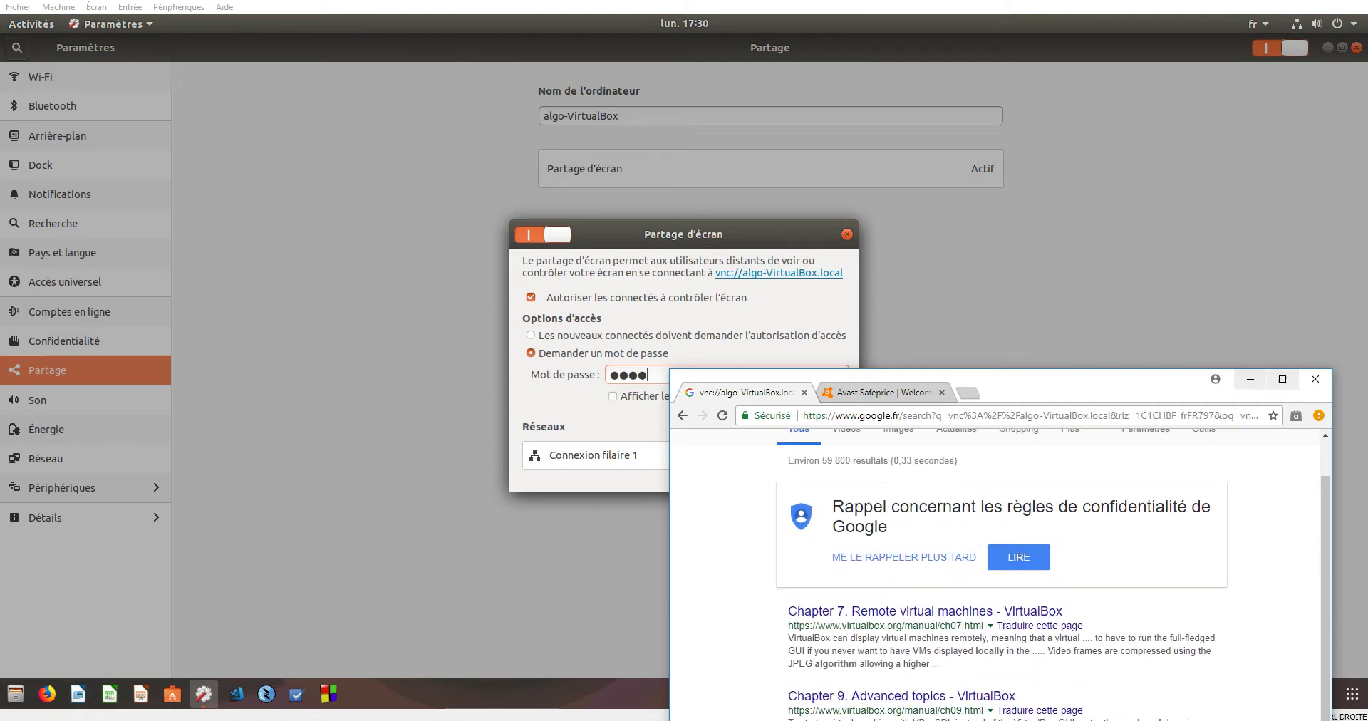
pyautogui.scroll(1, 998, 571)
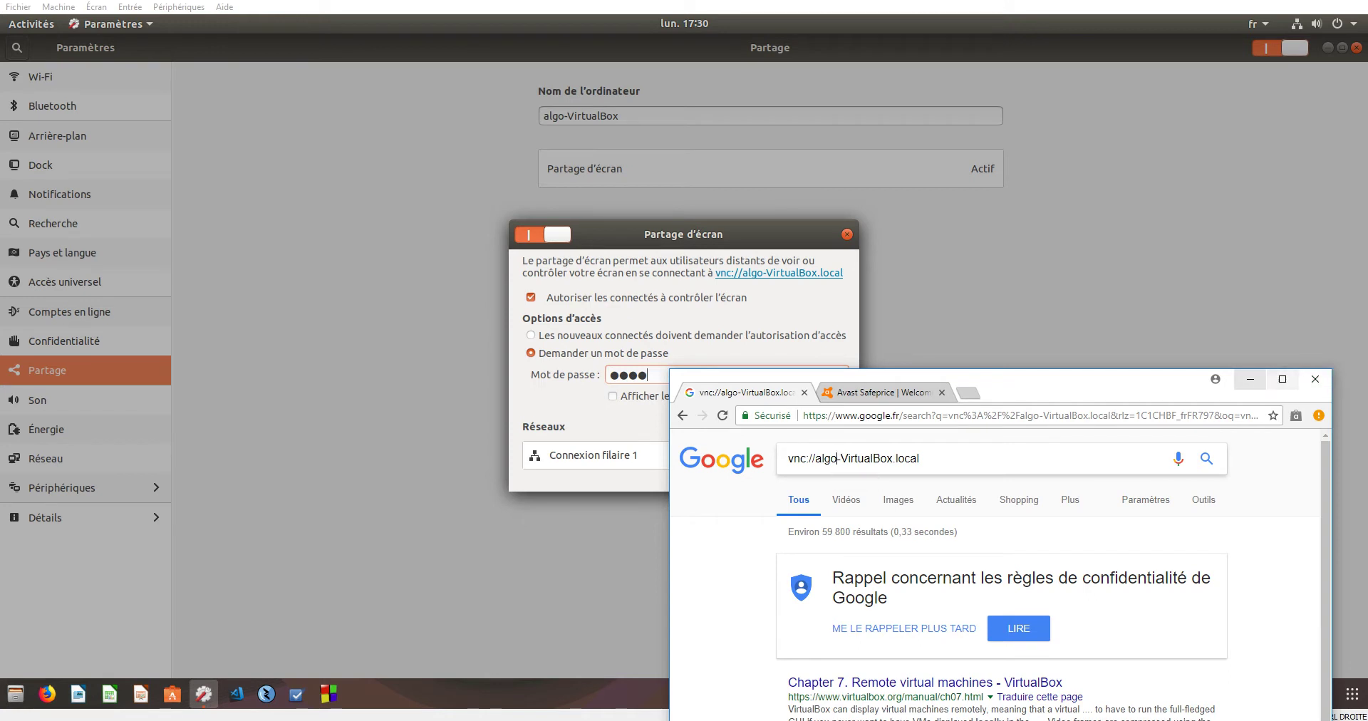
pyautogui.click(1251, 379)
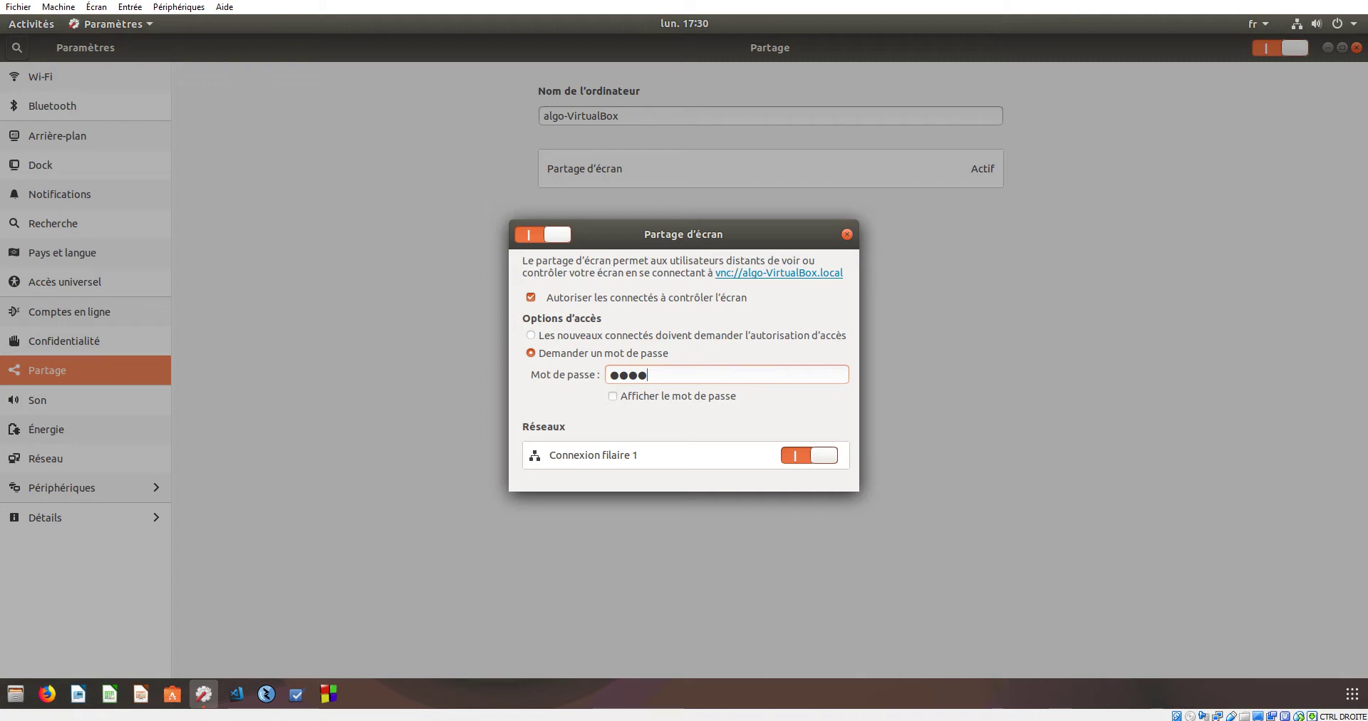
# - Pick Connexion filaire 1, shrink the Ubuntu VM window, and log into Mint with its password
pyautogui.click(642, 454)
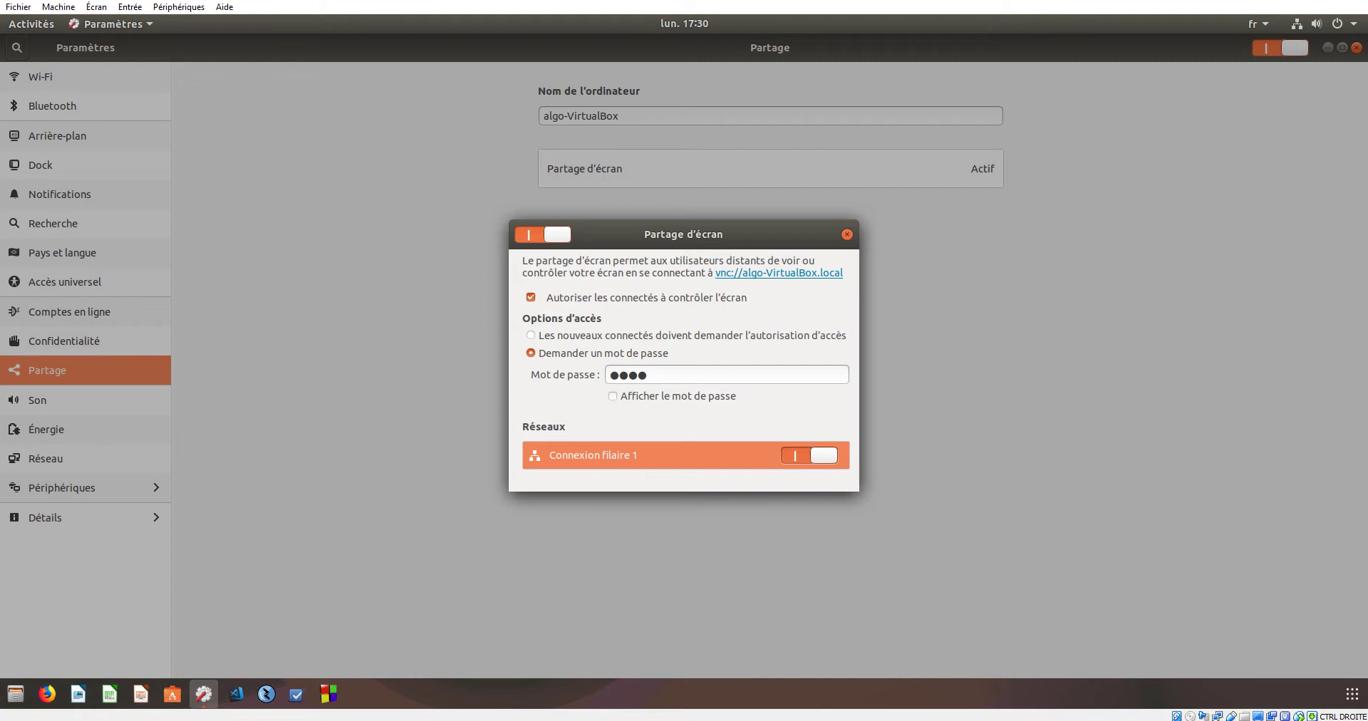
pyautogui.press('super+Down')
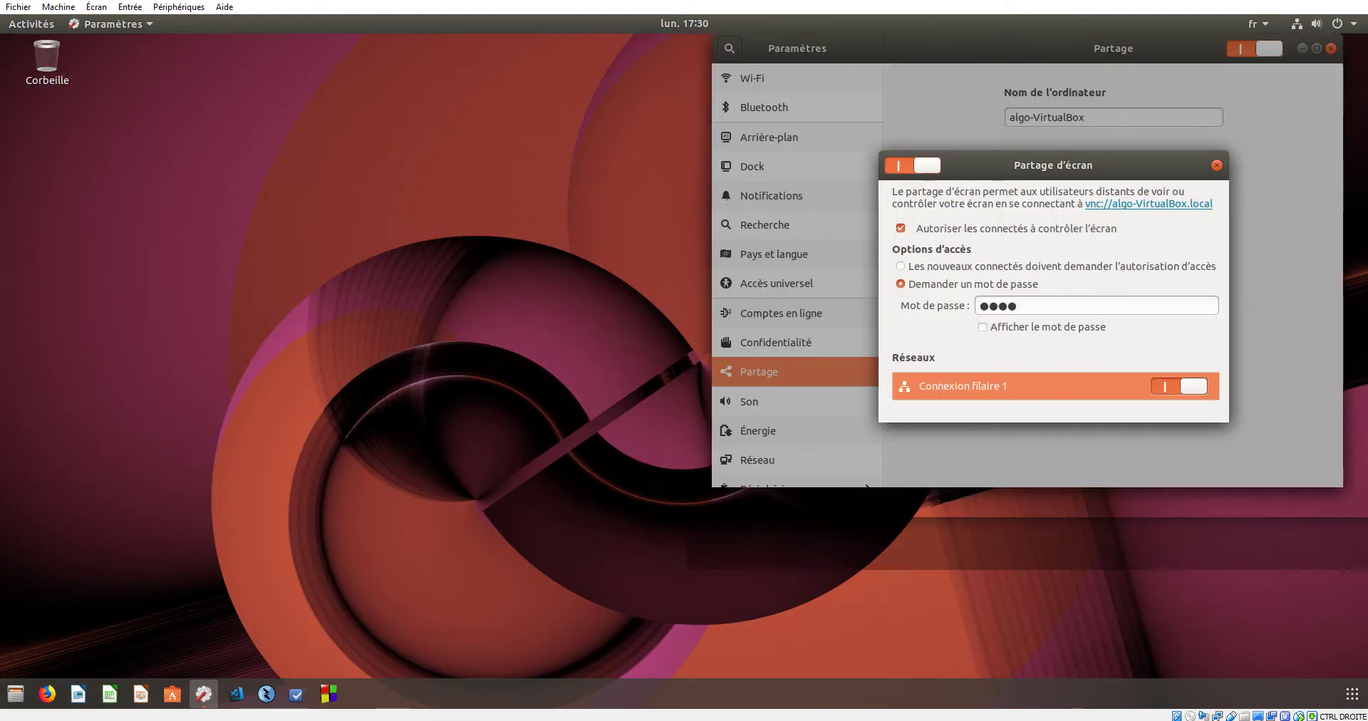
pyautogui.moveTo(1077, 716)
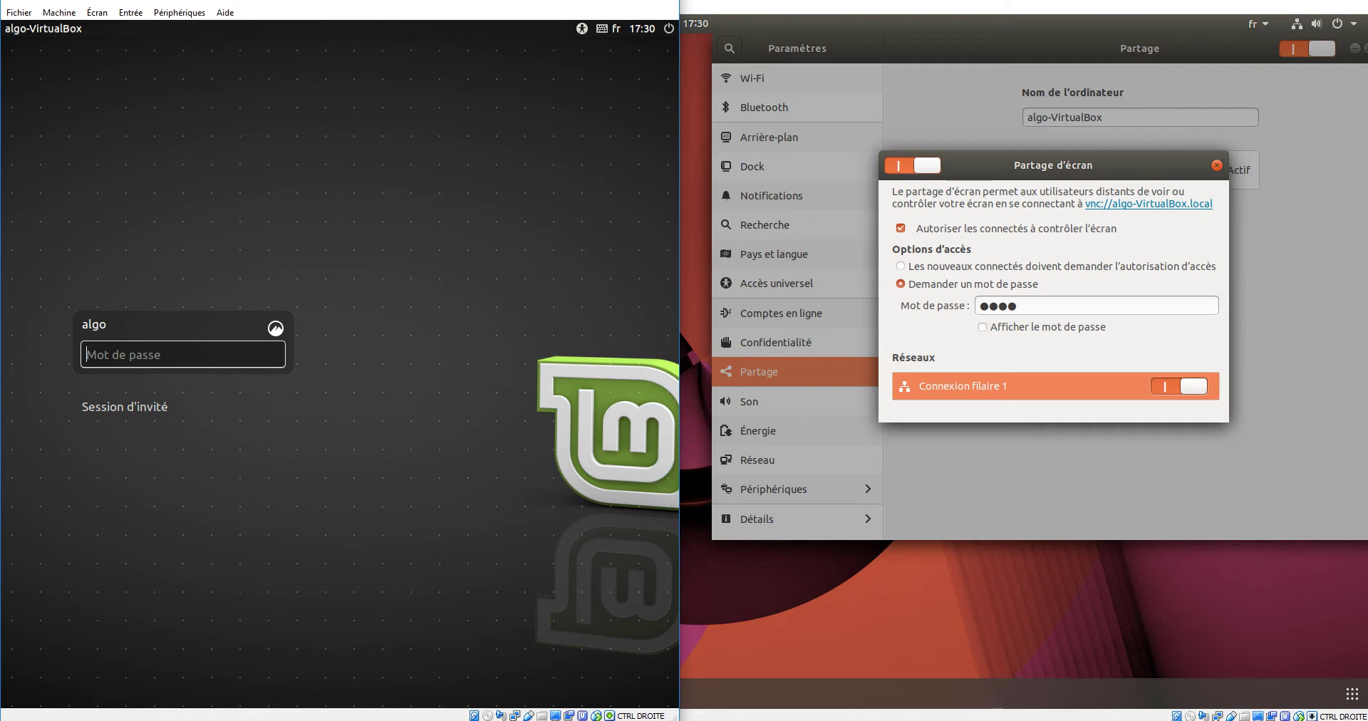
pyautogui.press('Return')
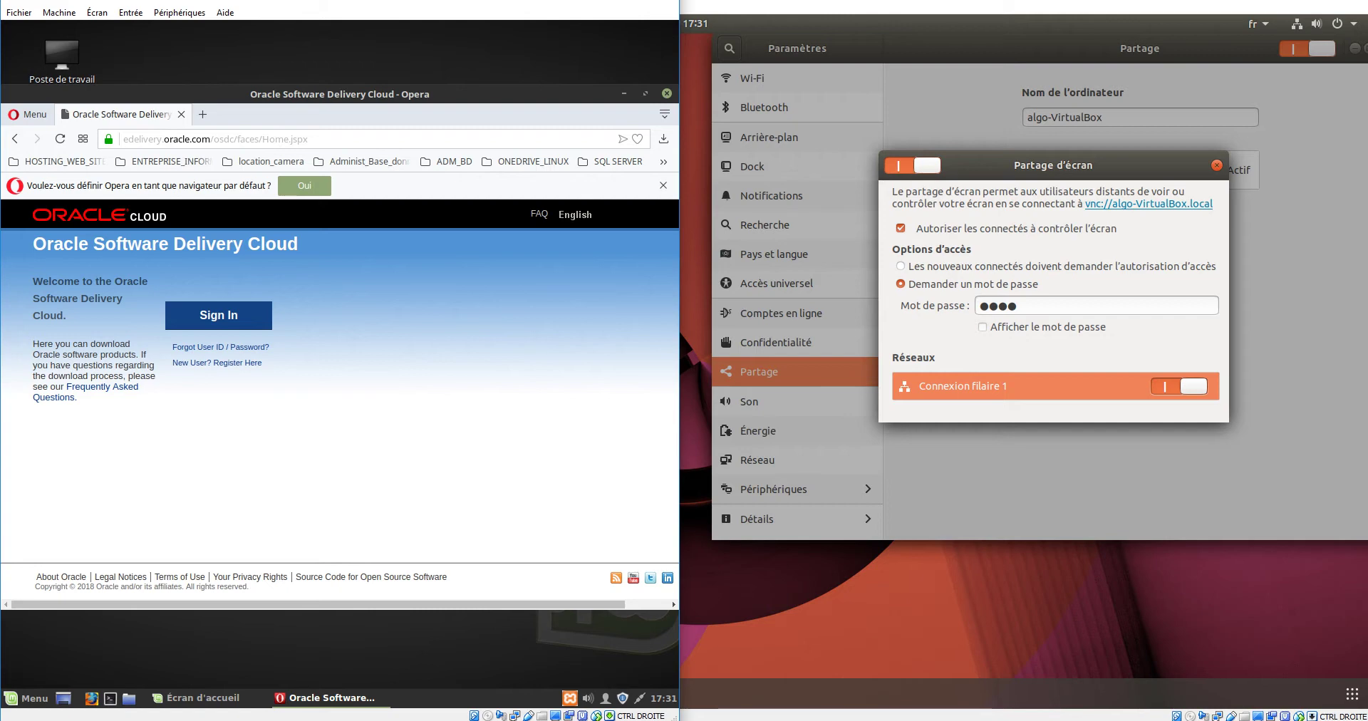
# - Browse the Mint menu and Général preferences, then close Ubuntu's Partage d'écran dialog
pyautogui.click(26, 698)
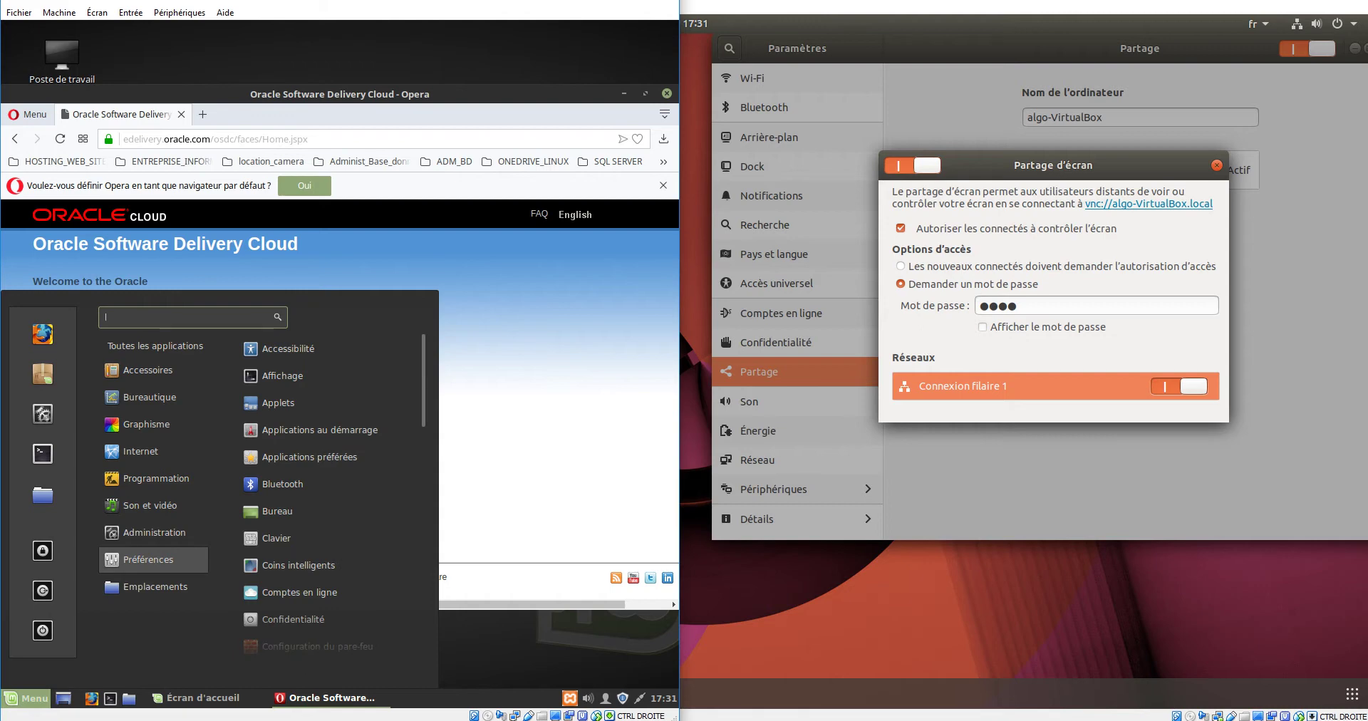
pyautogui.scroll(-4, 323, 567)
pyautogui.scroll(-5, 323, 568)
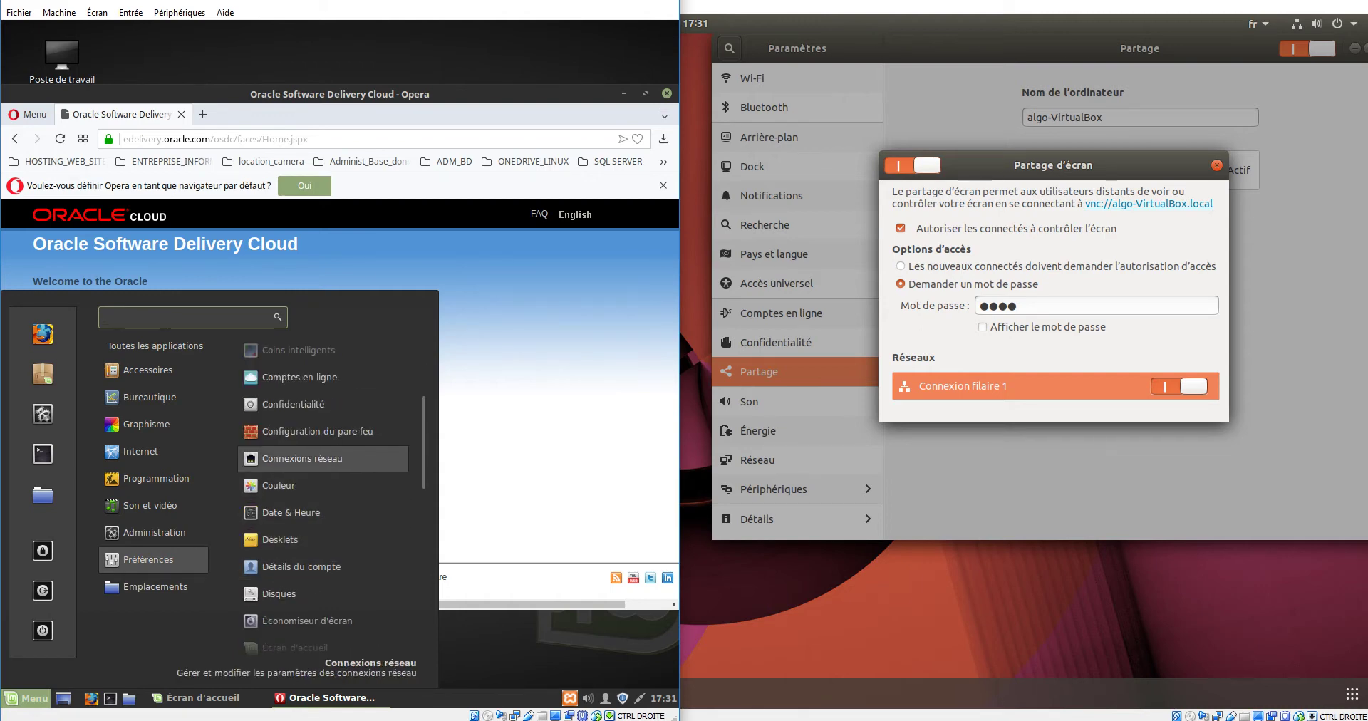
pyautogui.scroll(-2, 323, 568)
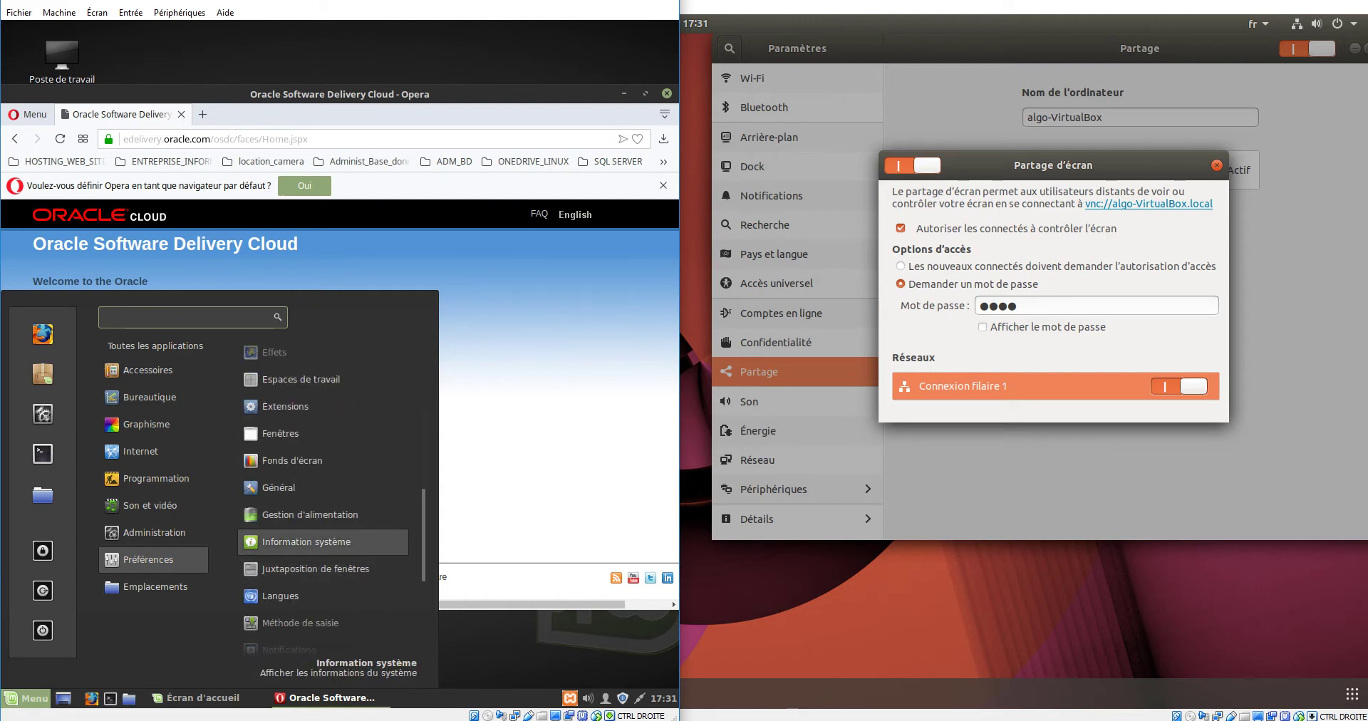
pyautogui.press('Escape')
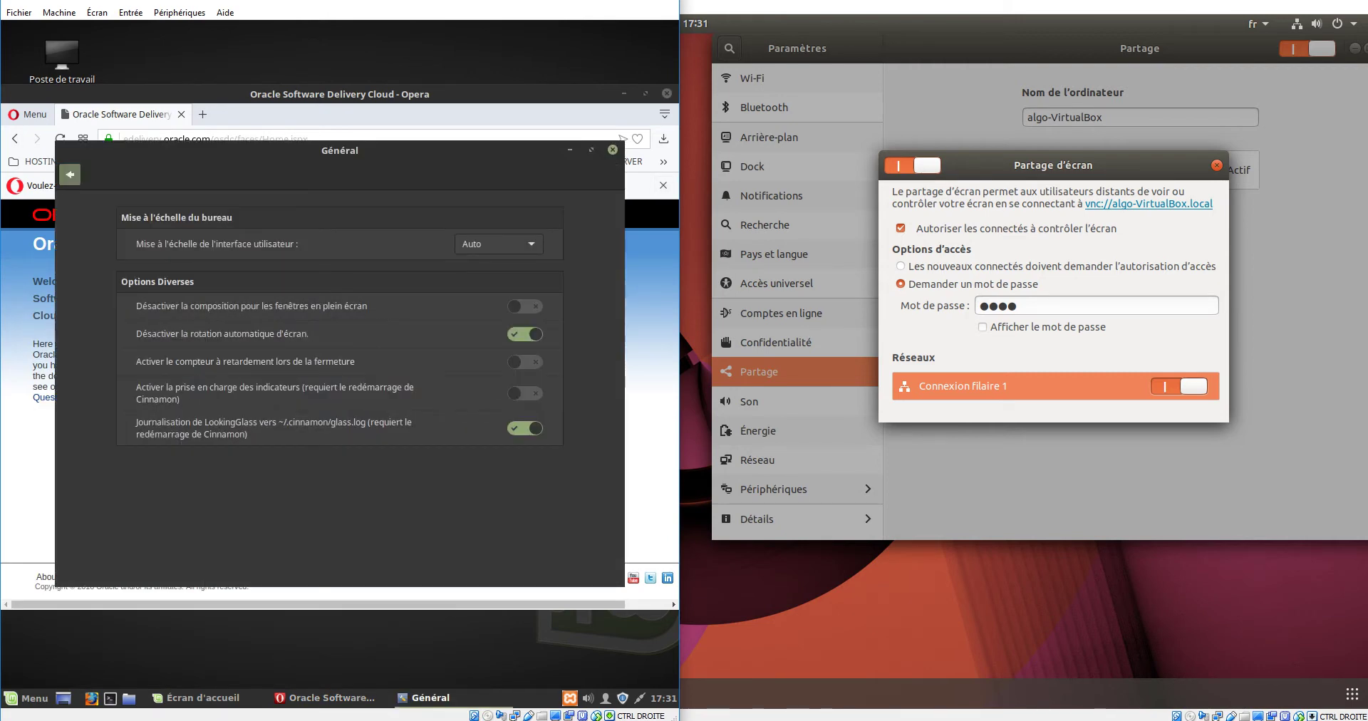
pyautogui.click(70, 174)
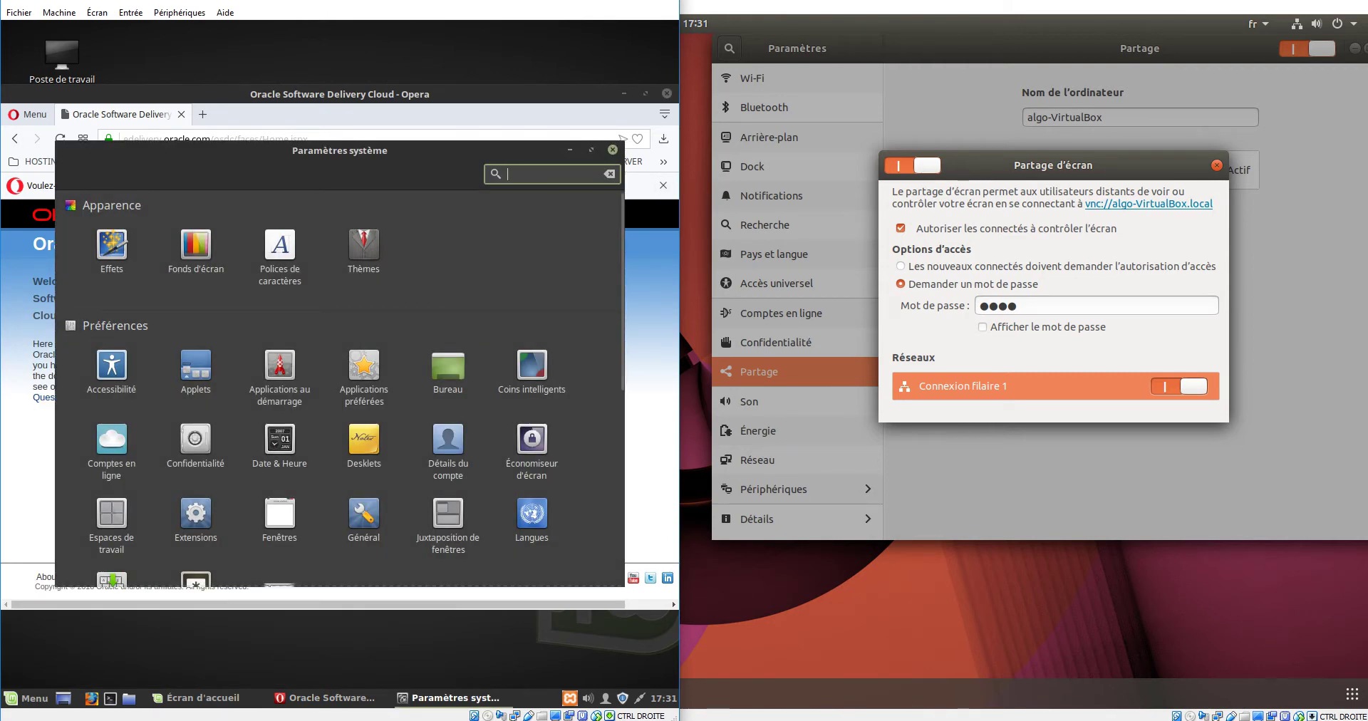
pyautogui.click(1216, 166)
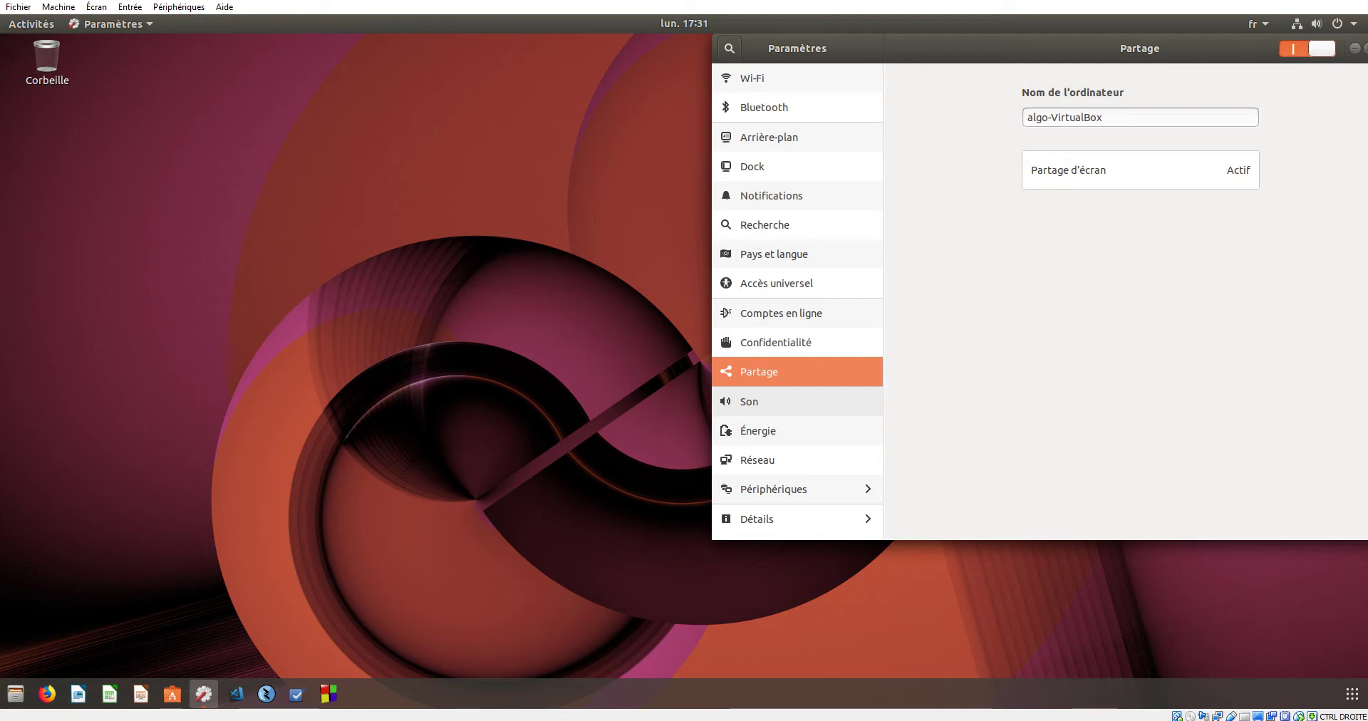
# - Show the Son page, switch Sur-amplification on and back off, then move to Énergie
pyautogui.click(755, 402)
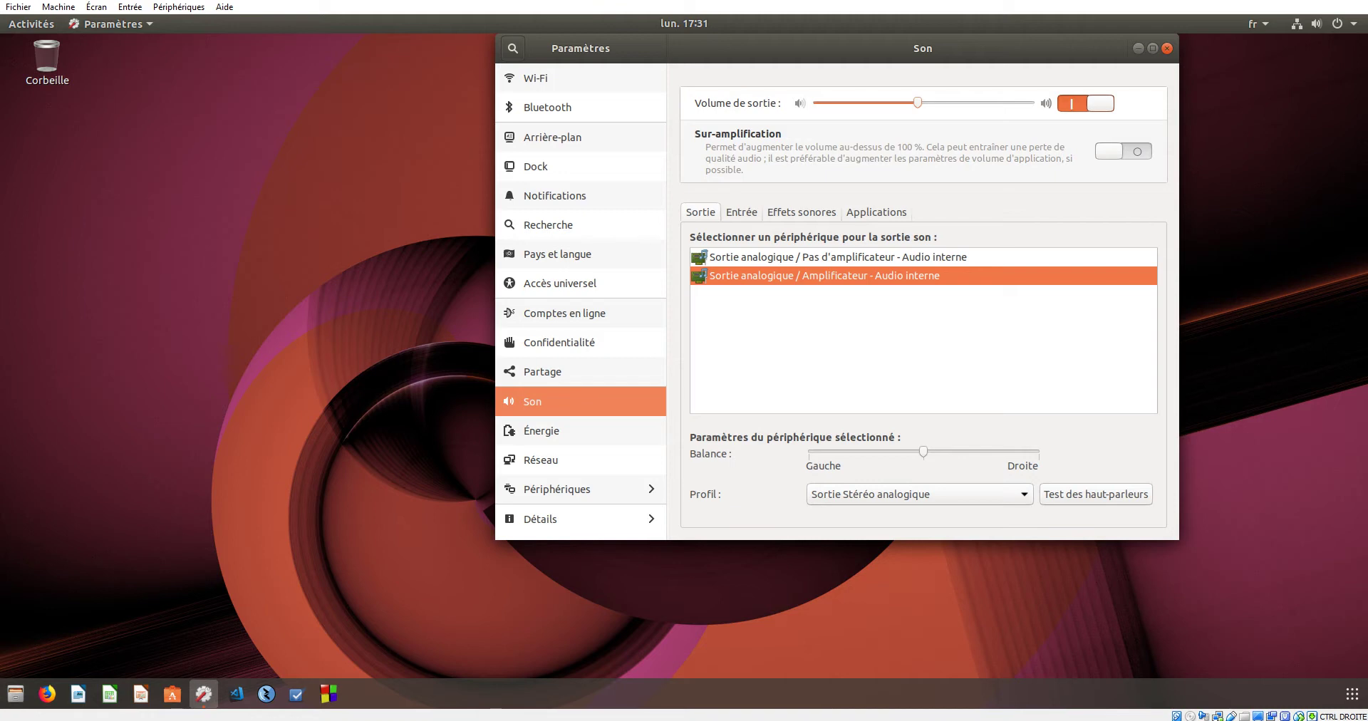
pyautogui.click(1123, 152)
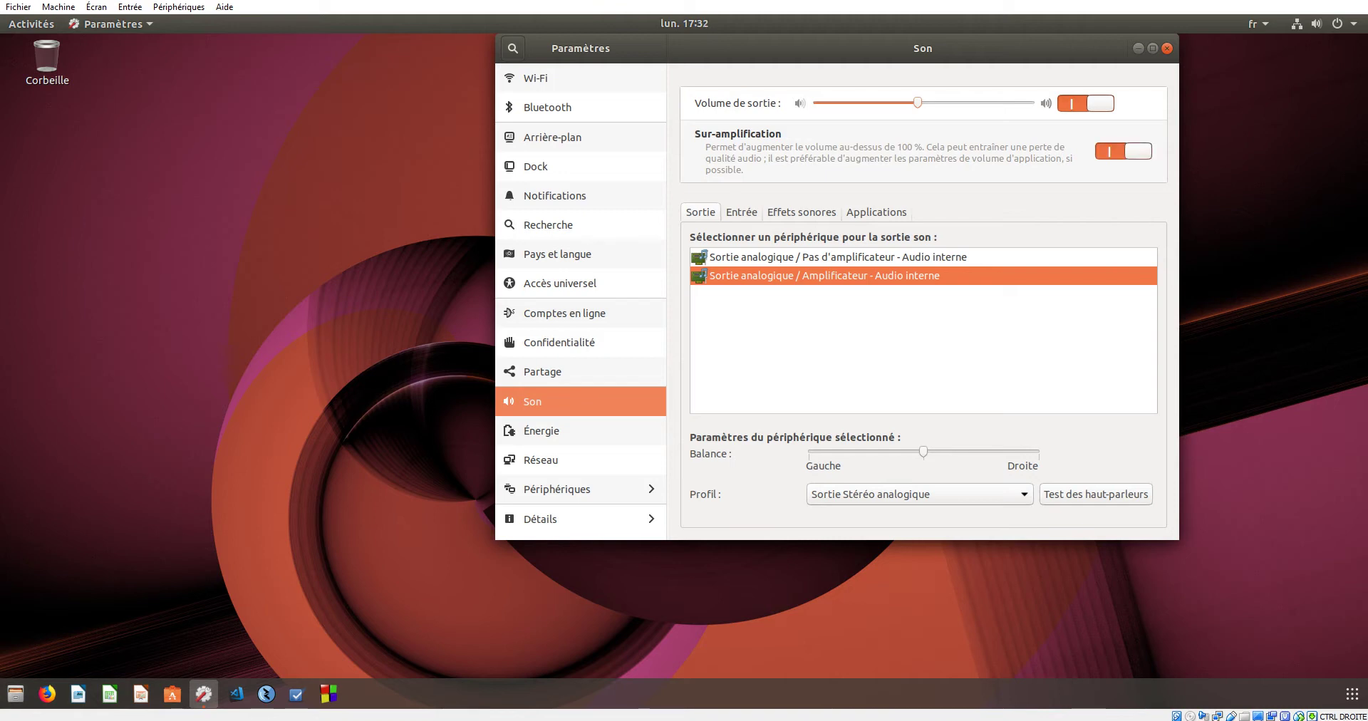
pyautogui.press('space')
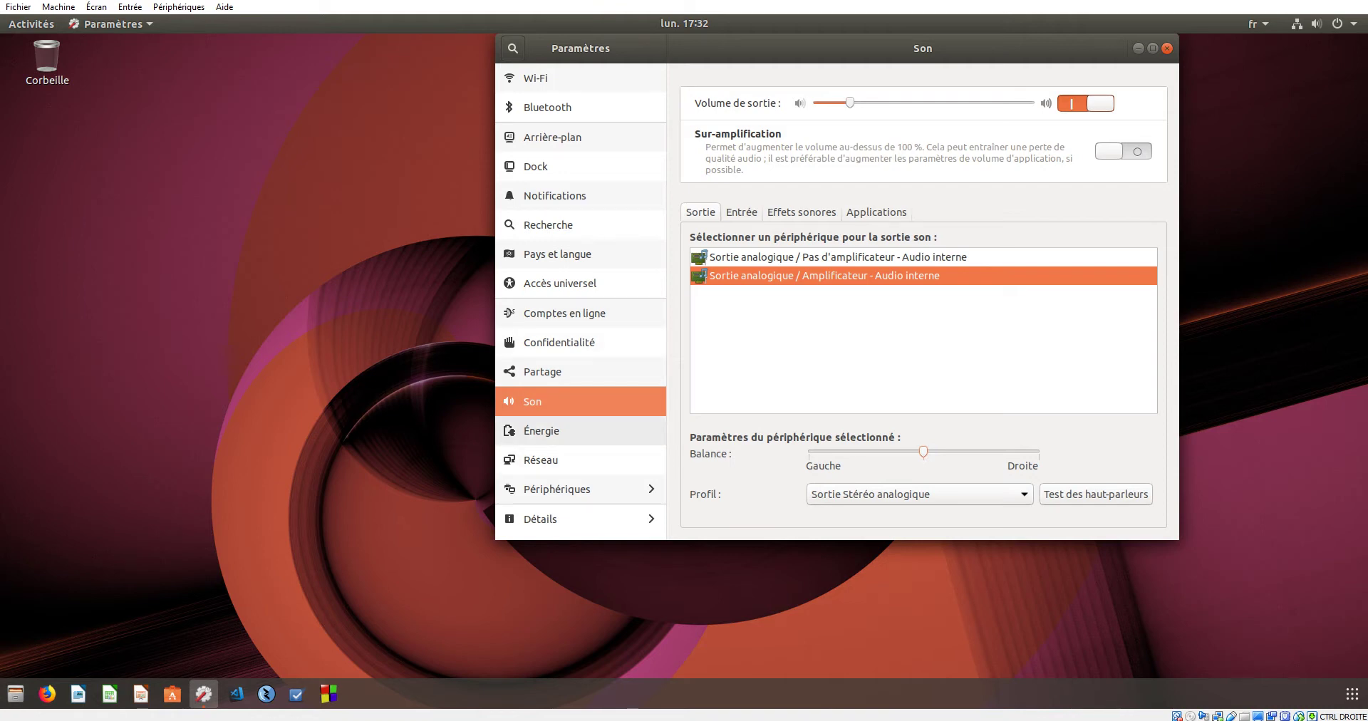
pyautogui.click(542, 431)
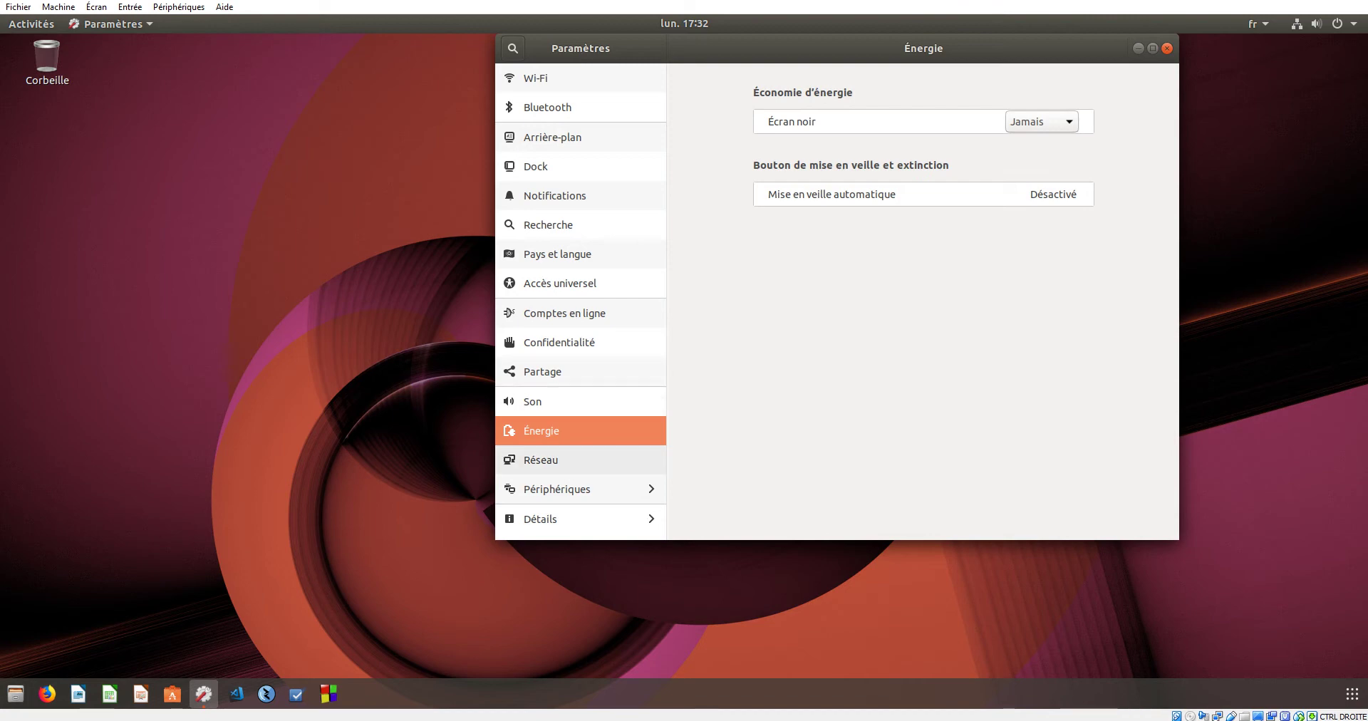
# - Pass through Réseau to reach the Périphériques Écrans page for the VBX screen
pyautogui.click(542, 460)
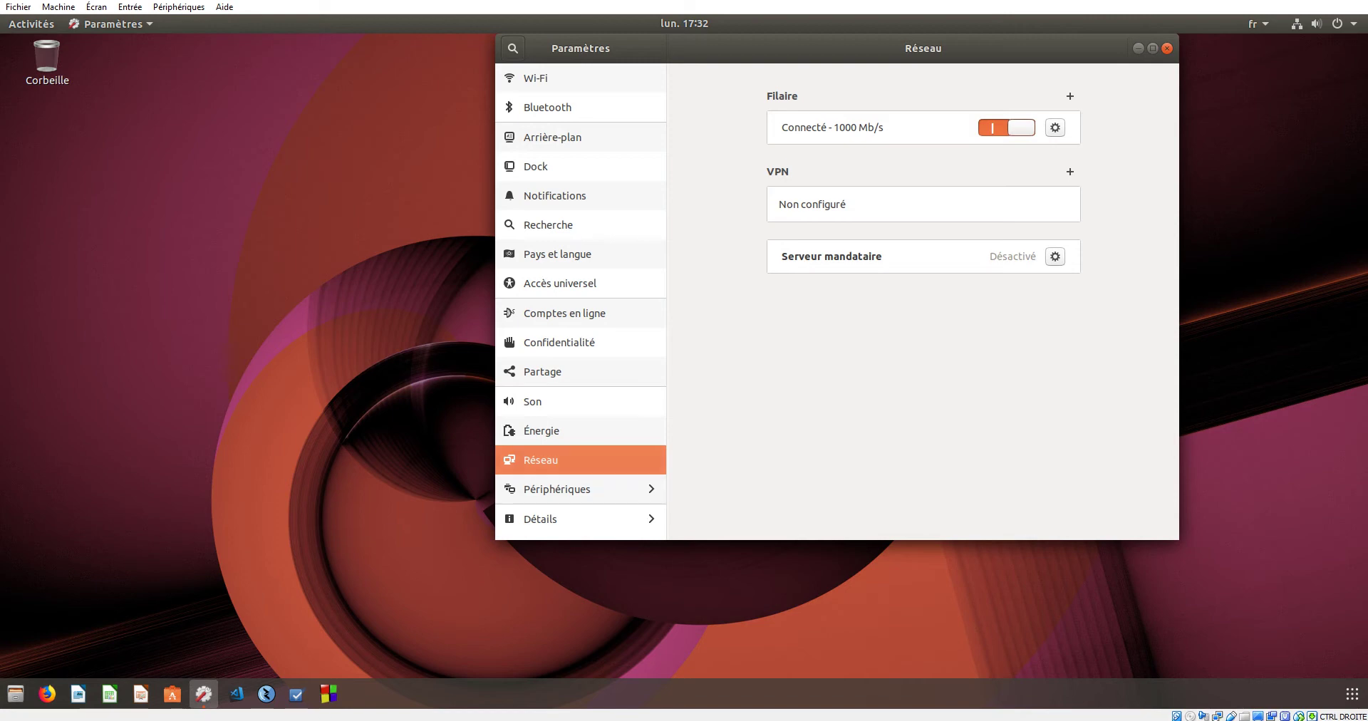
pyautogui.click(557, 489)
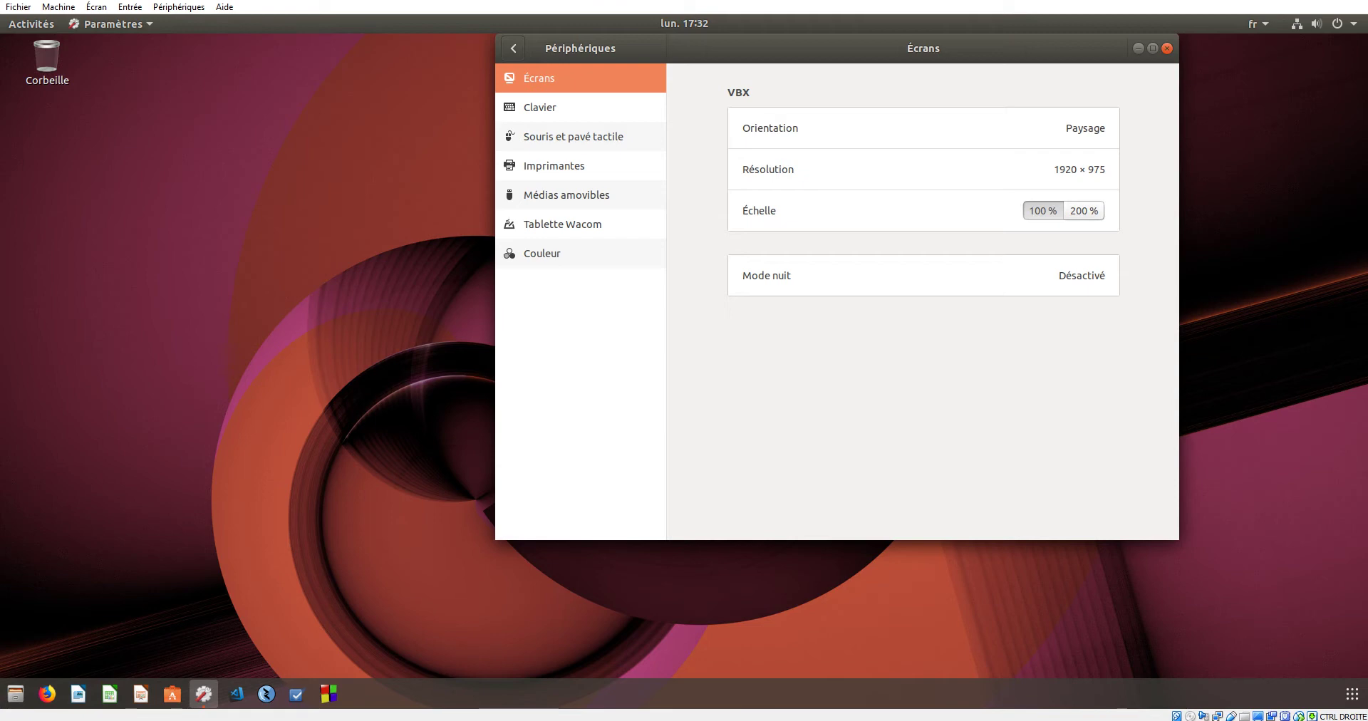
# - Switch the display scale to 200 % and back to 100 %, then browse to Médias amovibles
pyautogui.click(1083, 210)
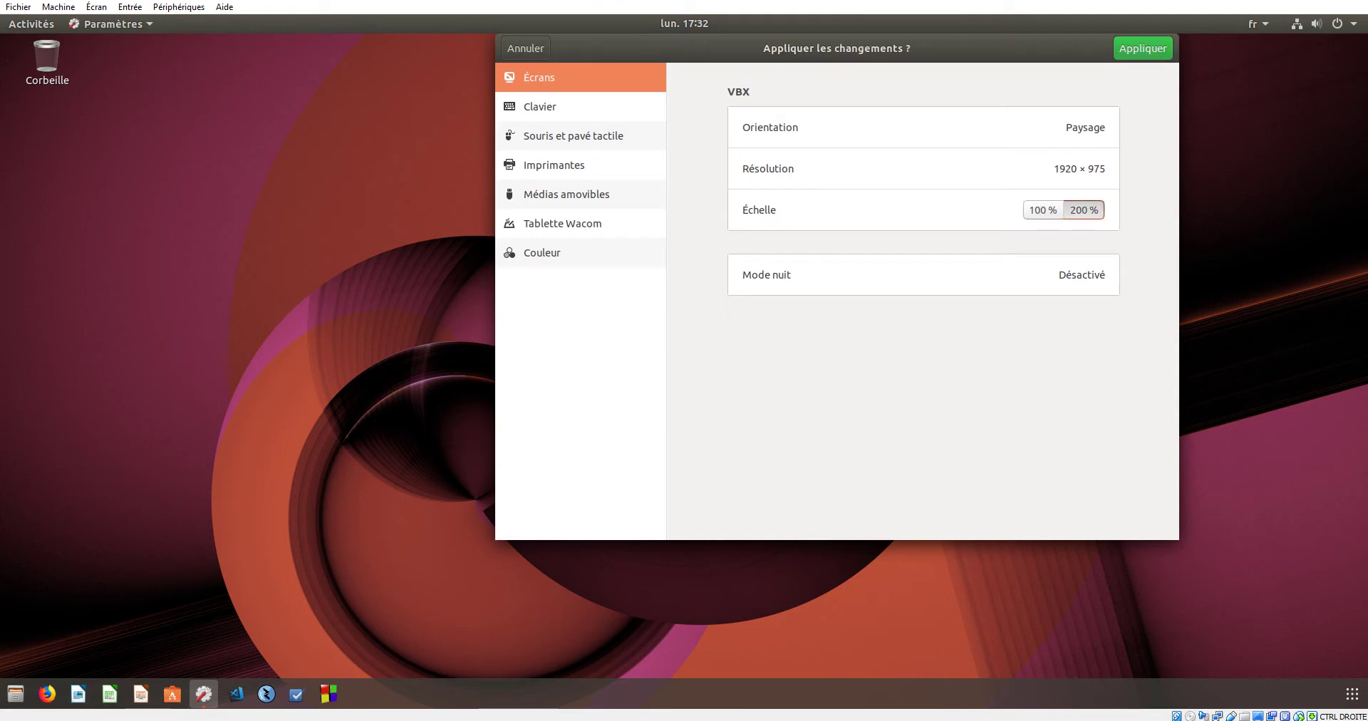
pyautogui.click(1042, 211)
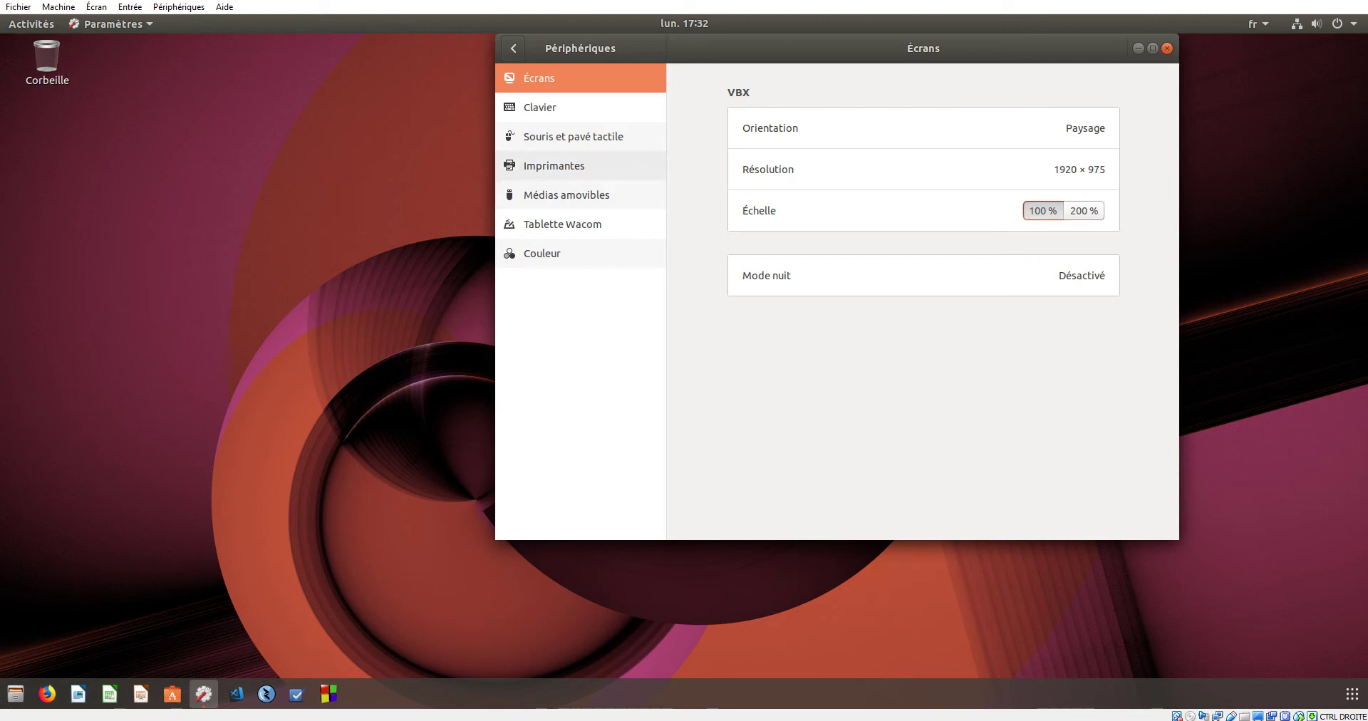
pyautogui.click(574, 136)
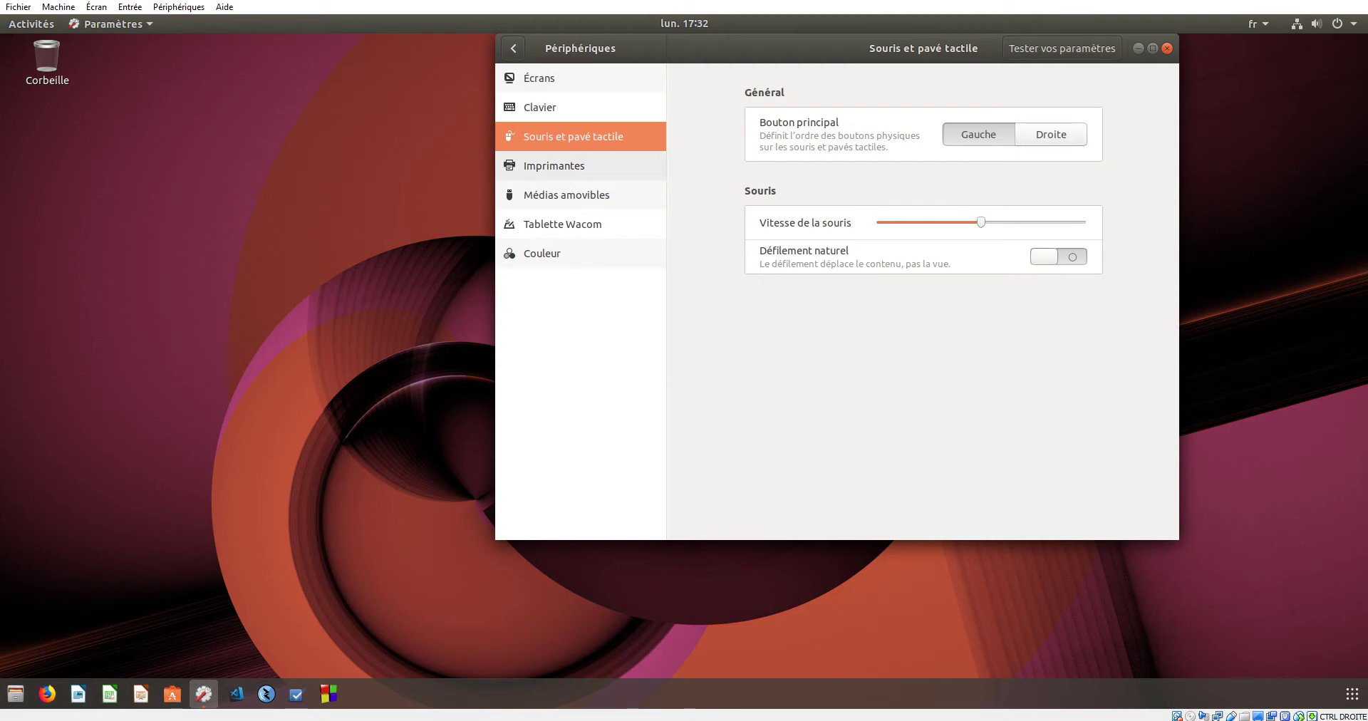
pyautogui.click(553, 165)
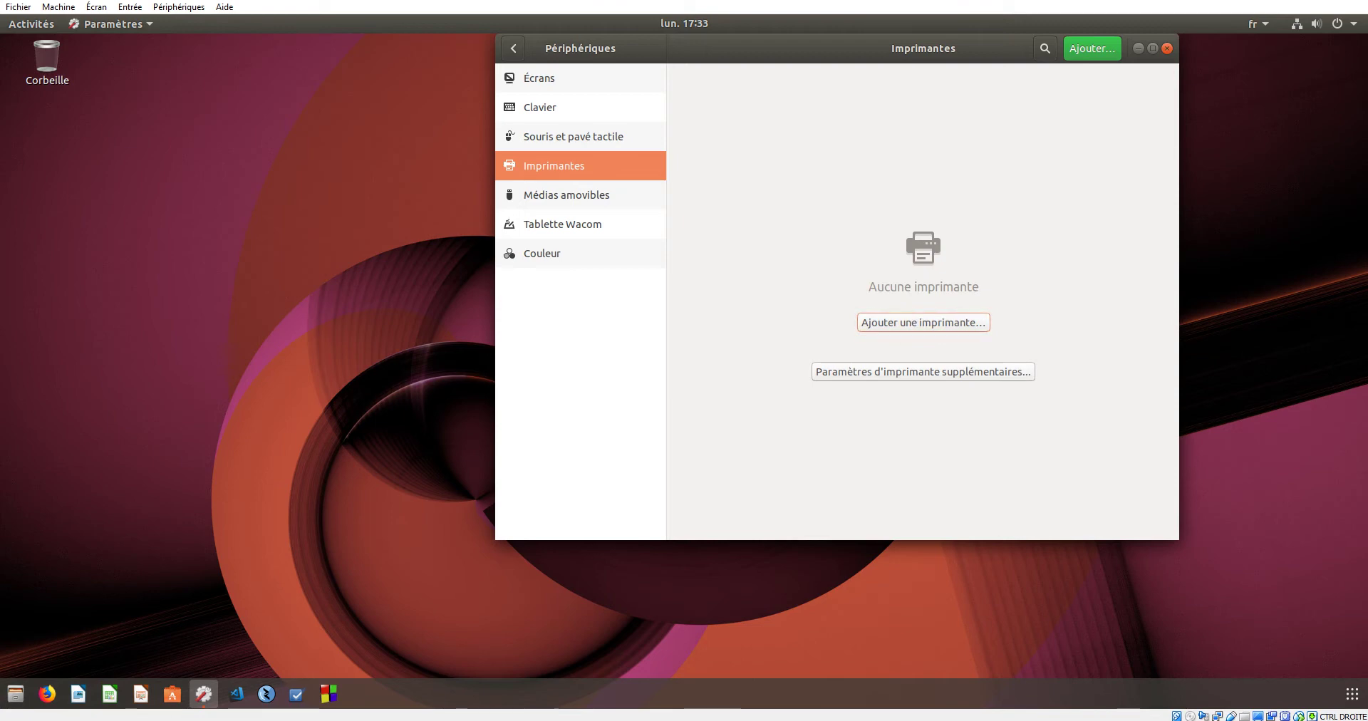
pyautogui.click(566, 194)
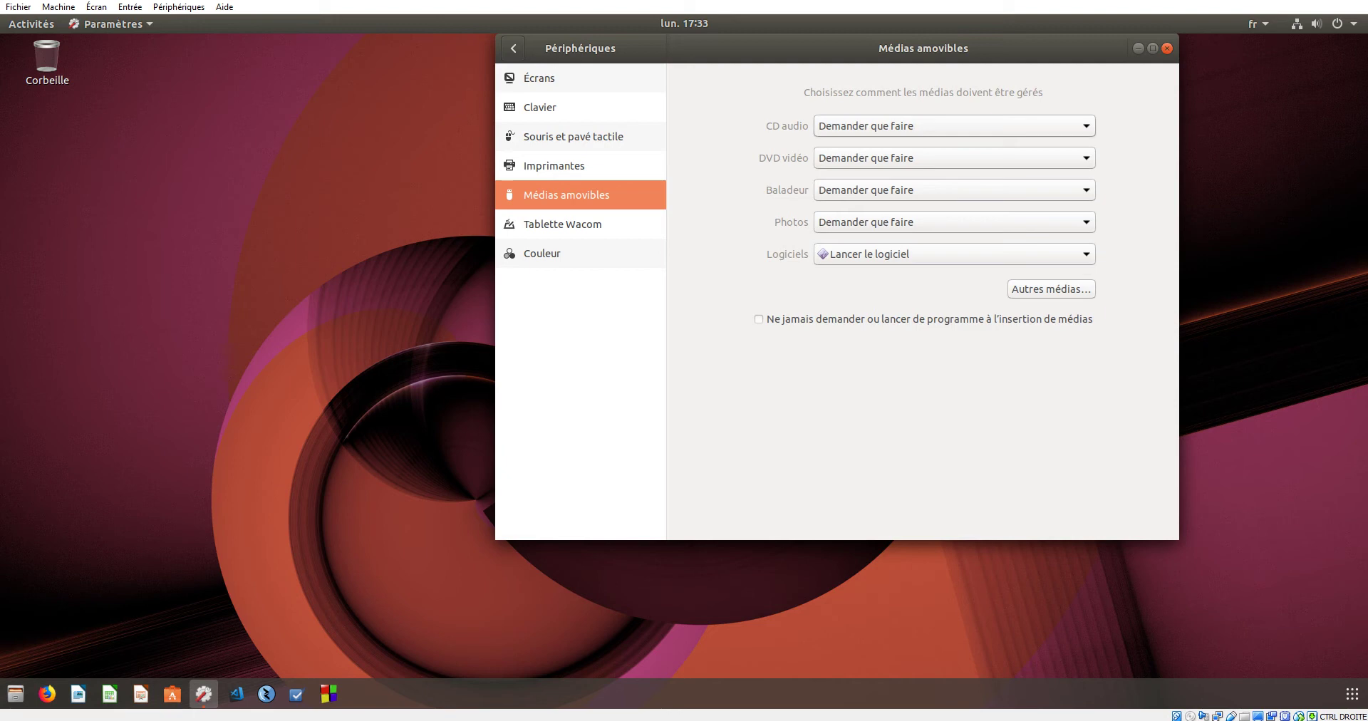
# - Leave audio CDs on Demander que faire and go to the Tablette Wacom page
pyautogui.click(954, 125)
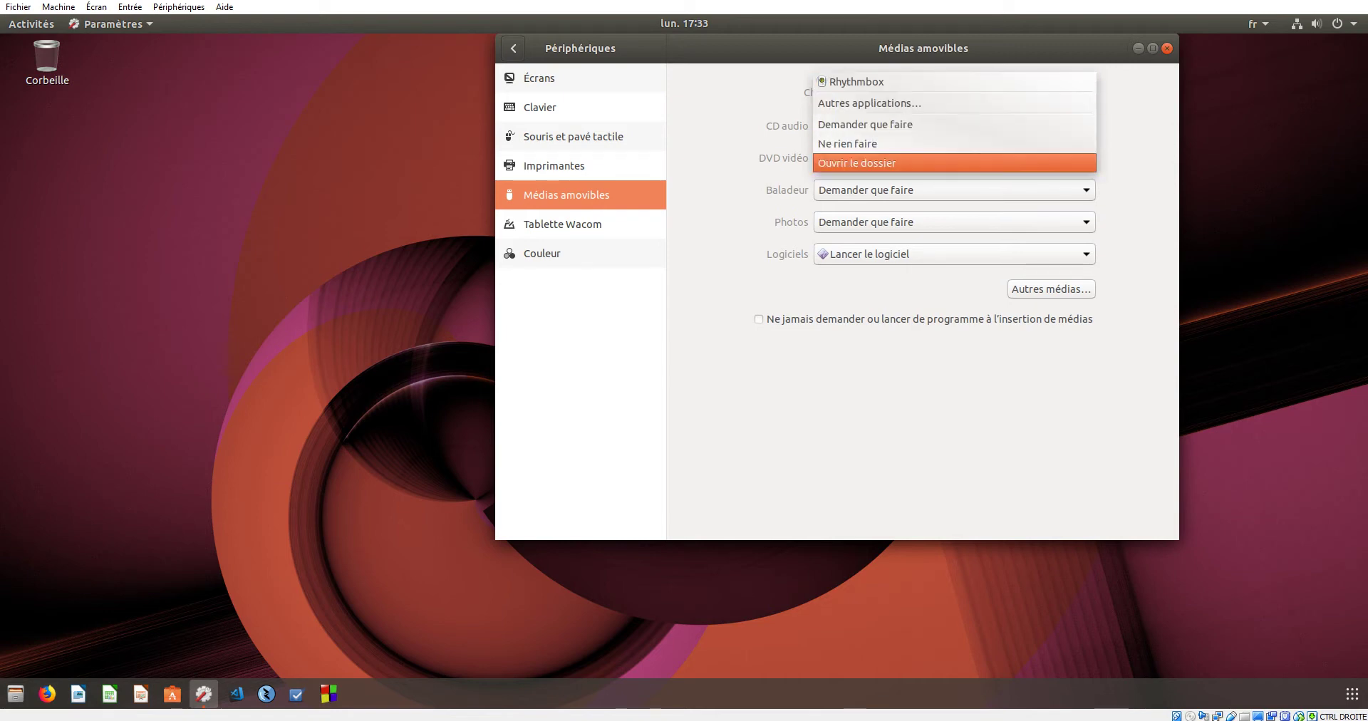
pyautogui.press('Escape')
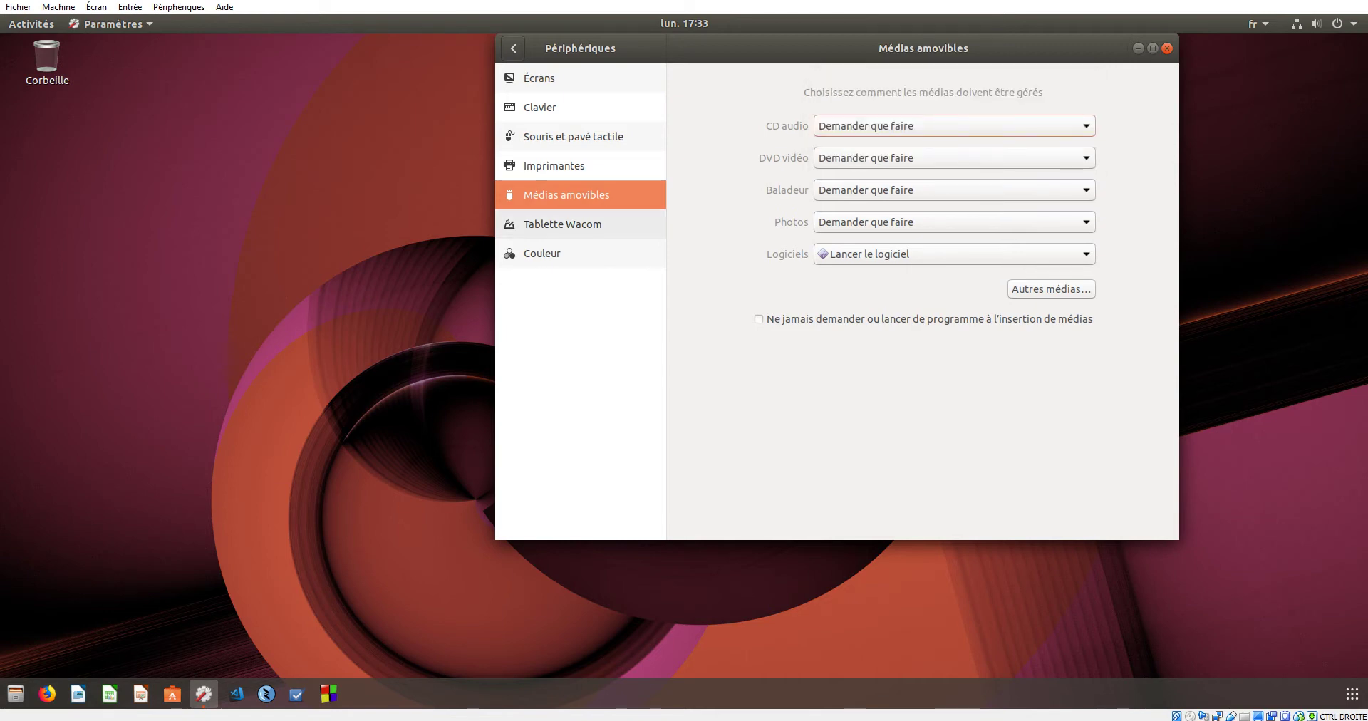
pyautogui.click(562, 224)
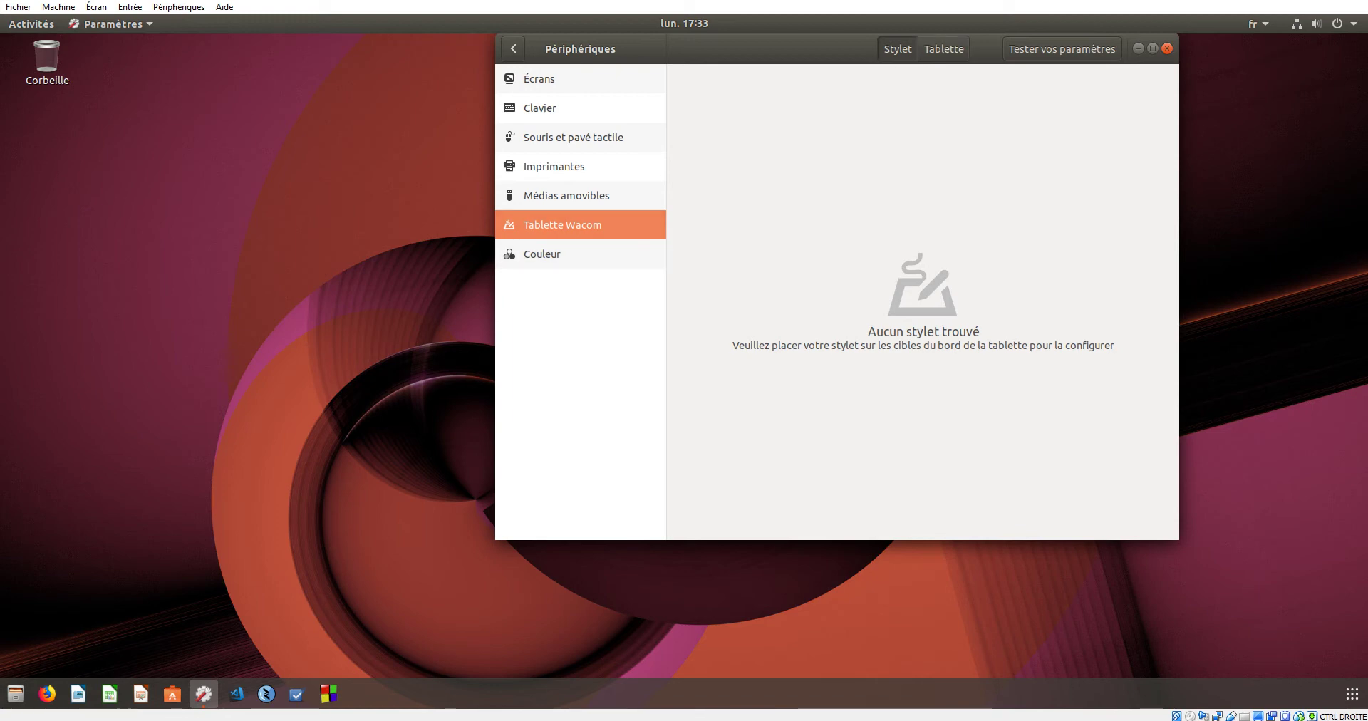
# - Attach the Wacom Co.,Ltd. Intuos PS USB device to the virtual machine from VirtualBox's Périphériques menu
pyautogui.click(178, 6)
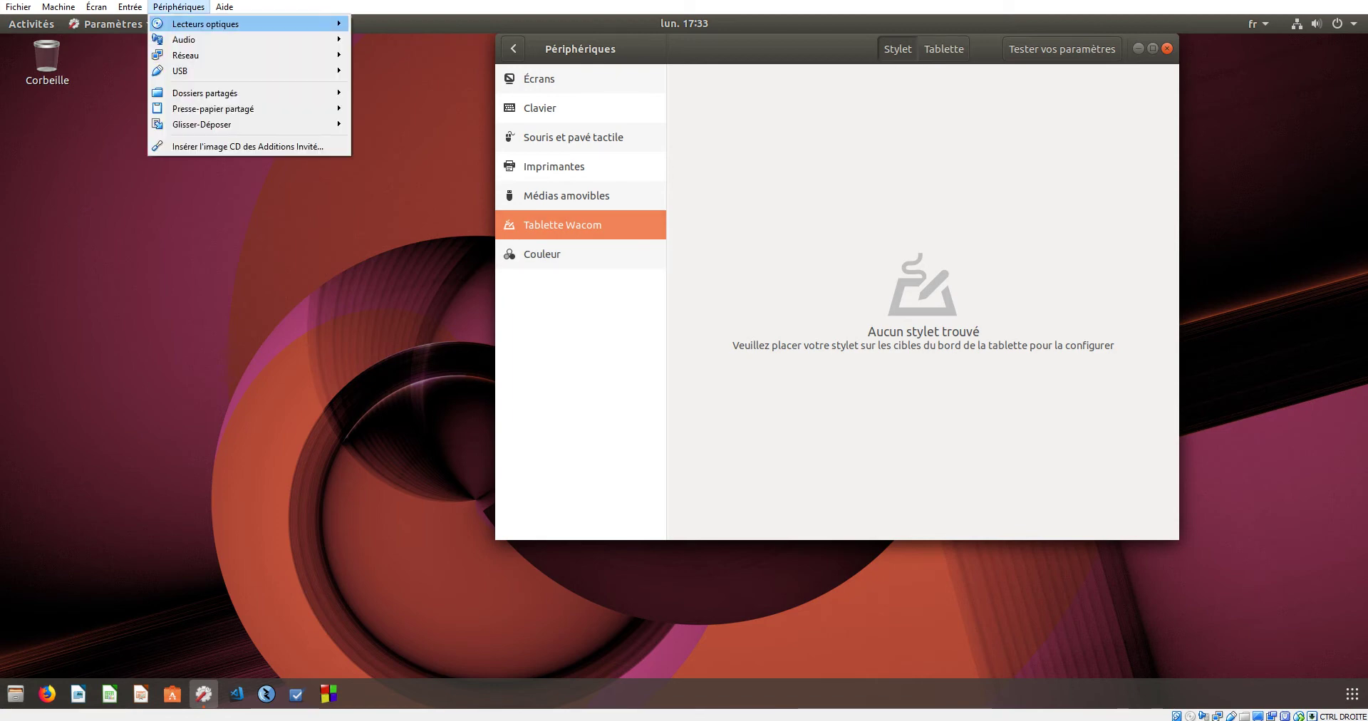
pyautogui.moveTo(213, 71)
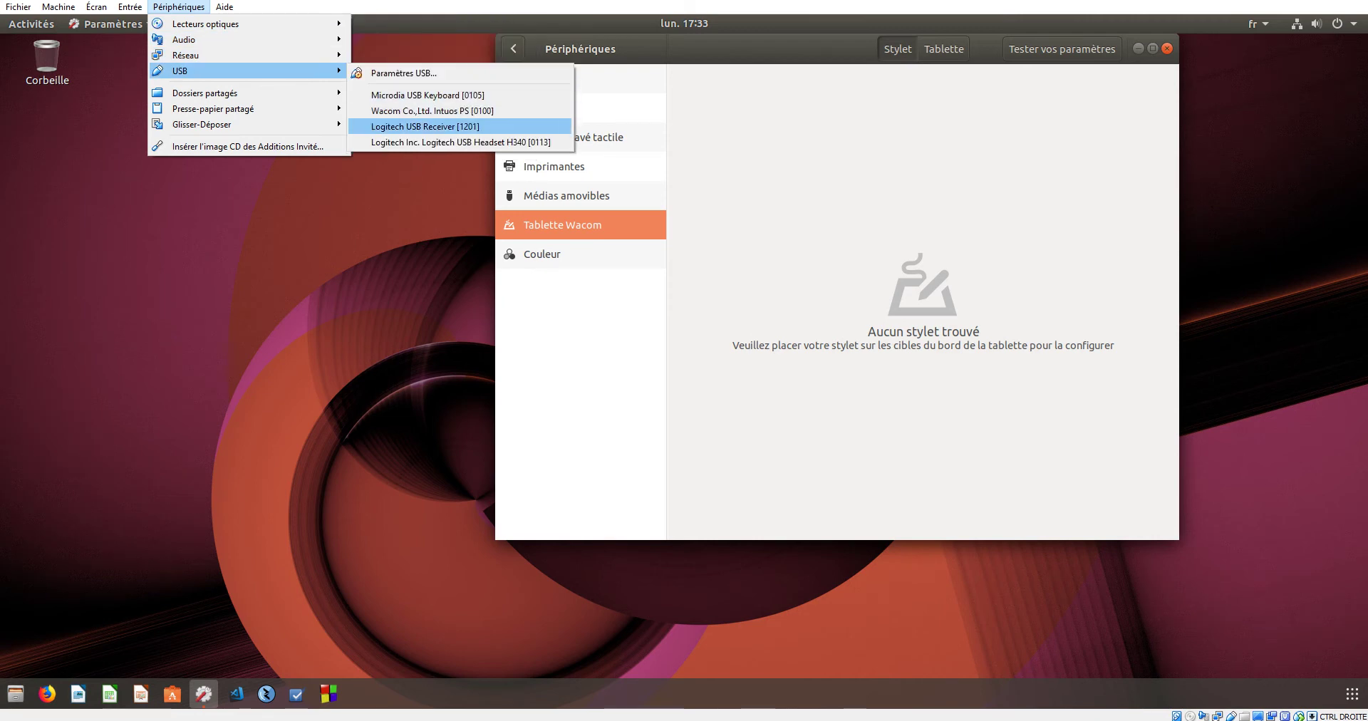
pyautogui.click(432, 111)
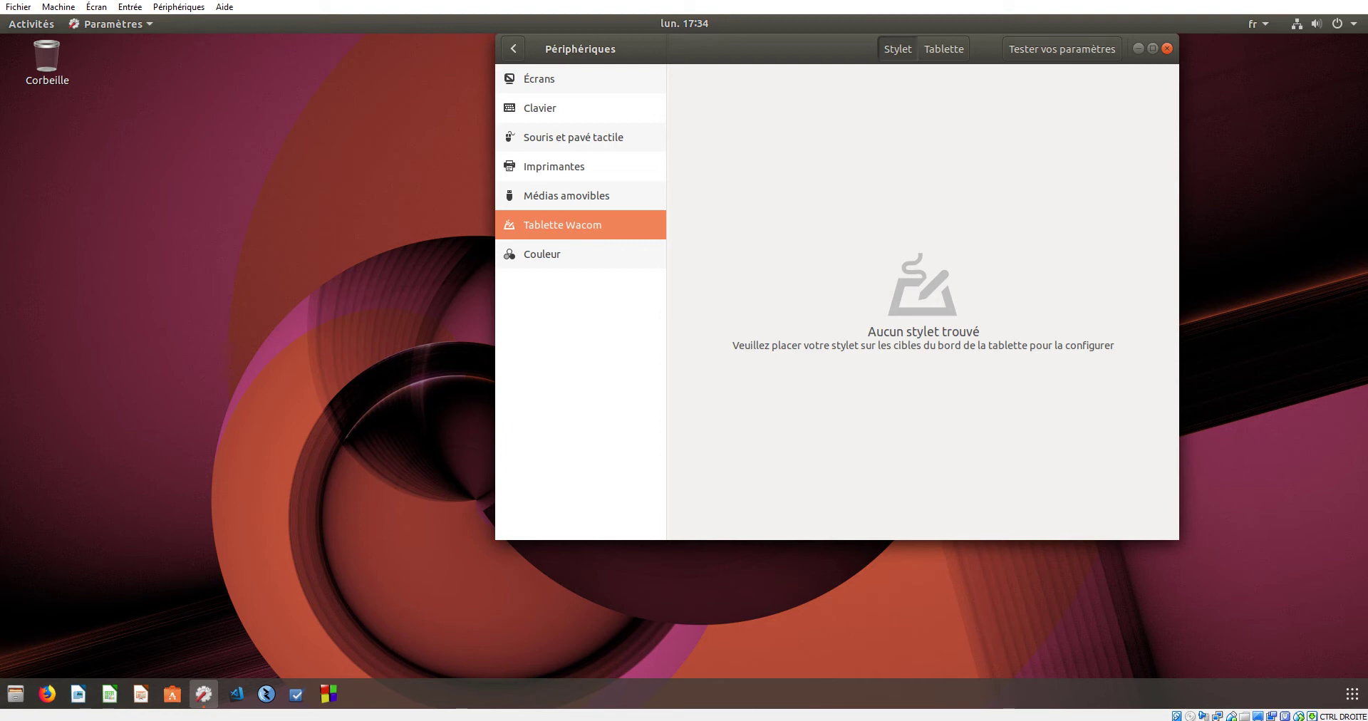
# - Check Couleur, return to Tablette Wacom showing the Intuos Pen Small, then open the mouse settings
pyautogui.click(179, 6)
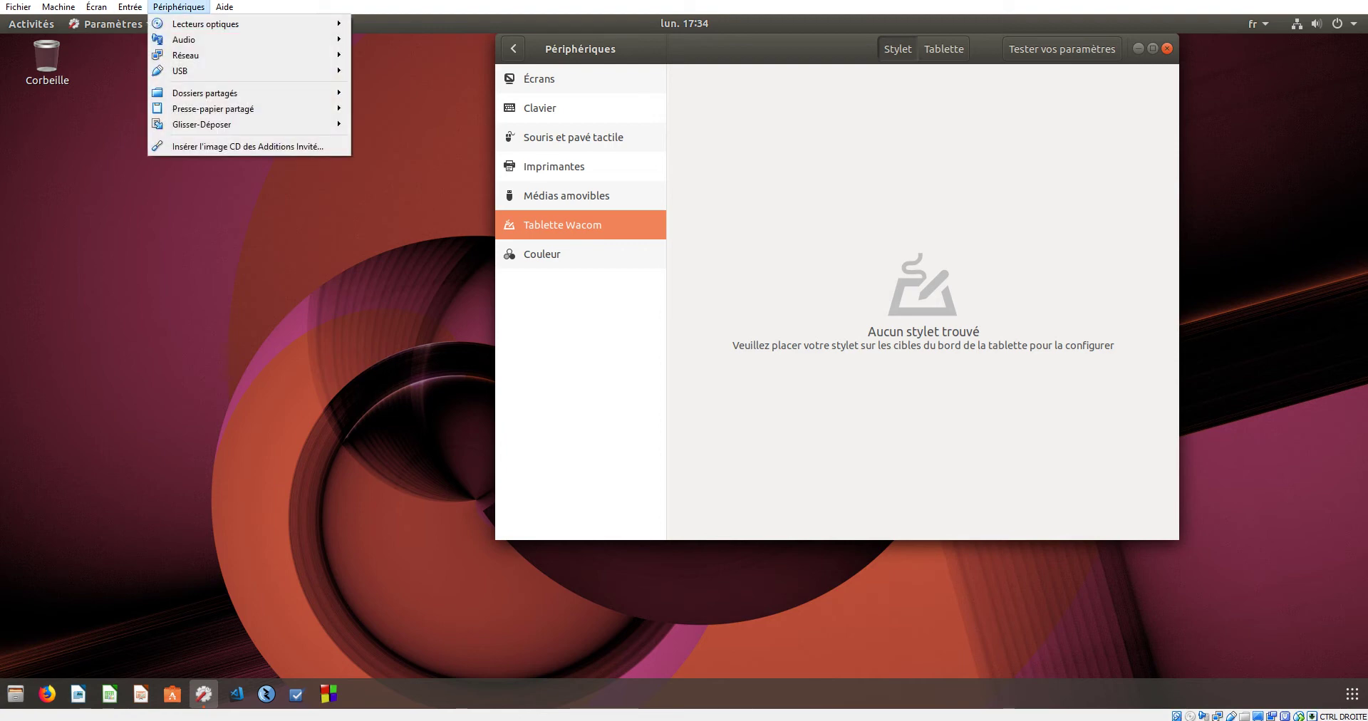
pyautogui.moveTo(214, 70)
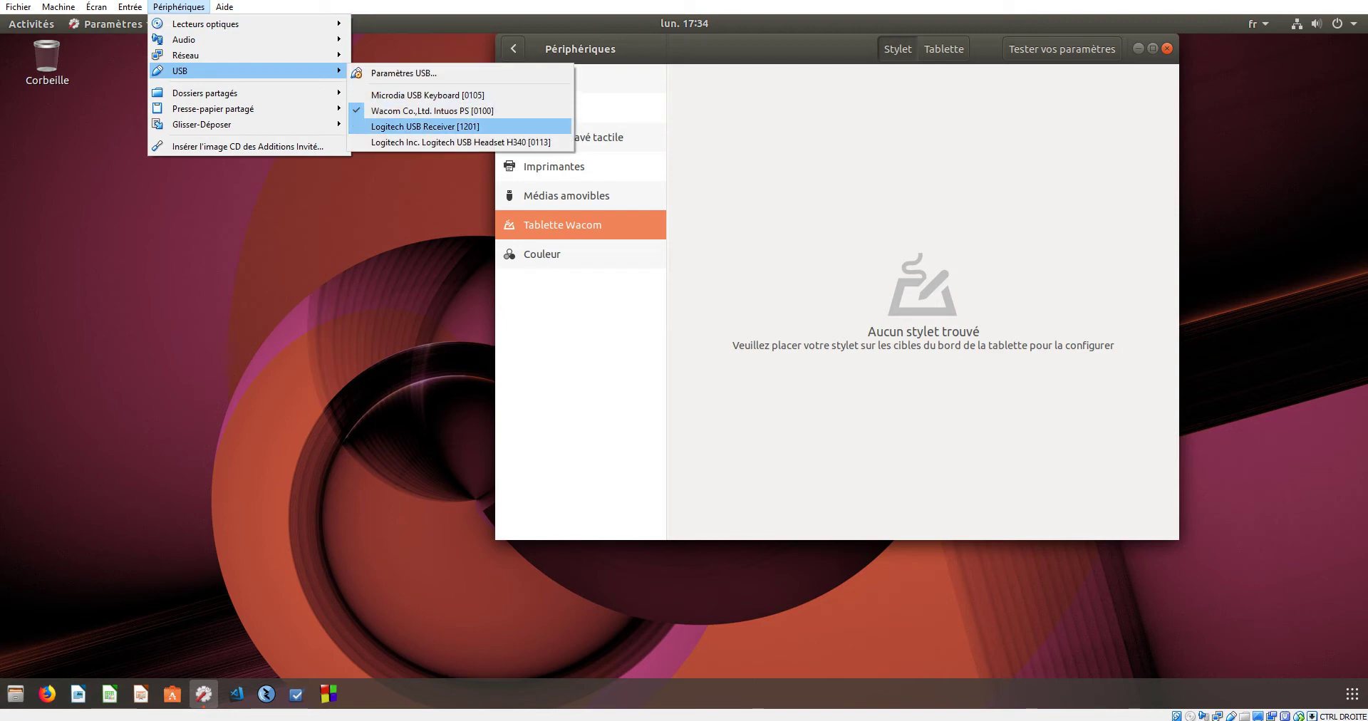
pyautogui.press('Escape')
pyautogui.click(541, 254)
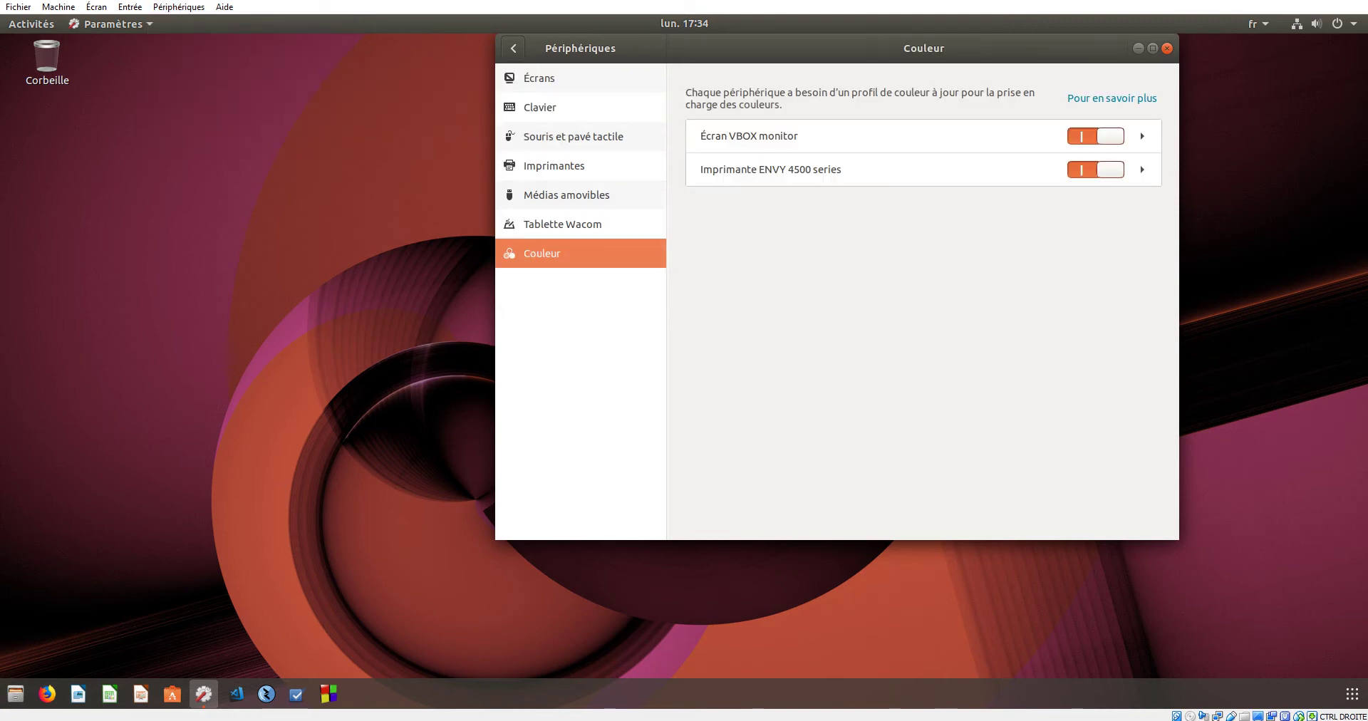
pyautogui.click(562, 225)
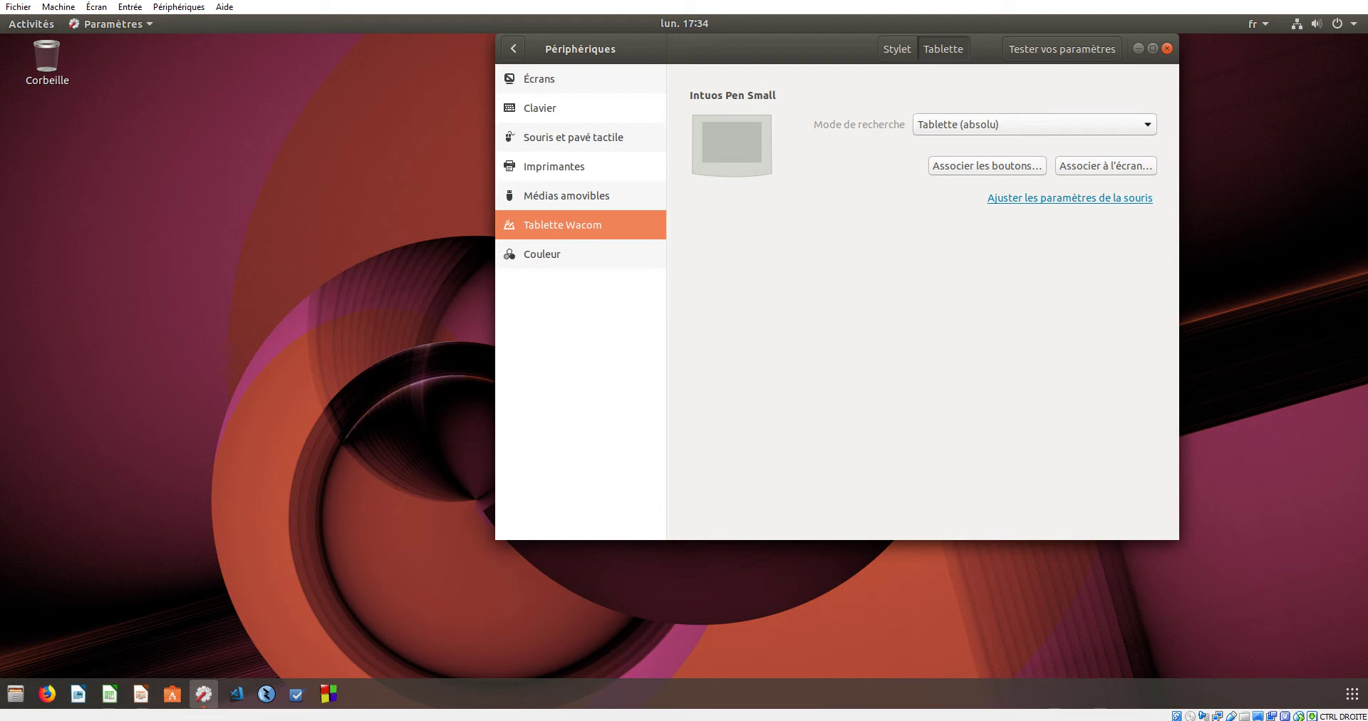
pyautogui.click(1070, 197)
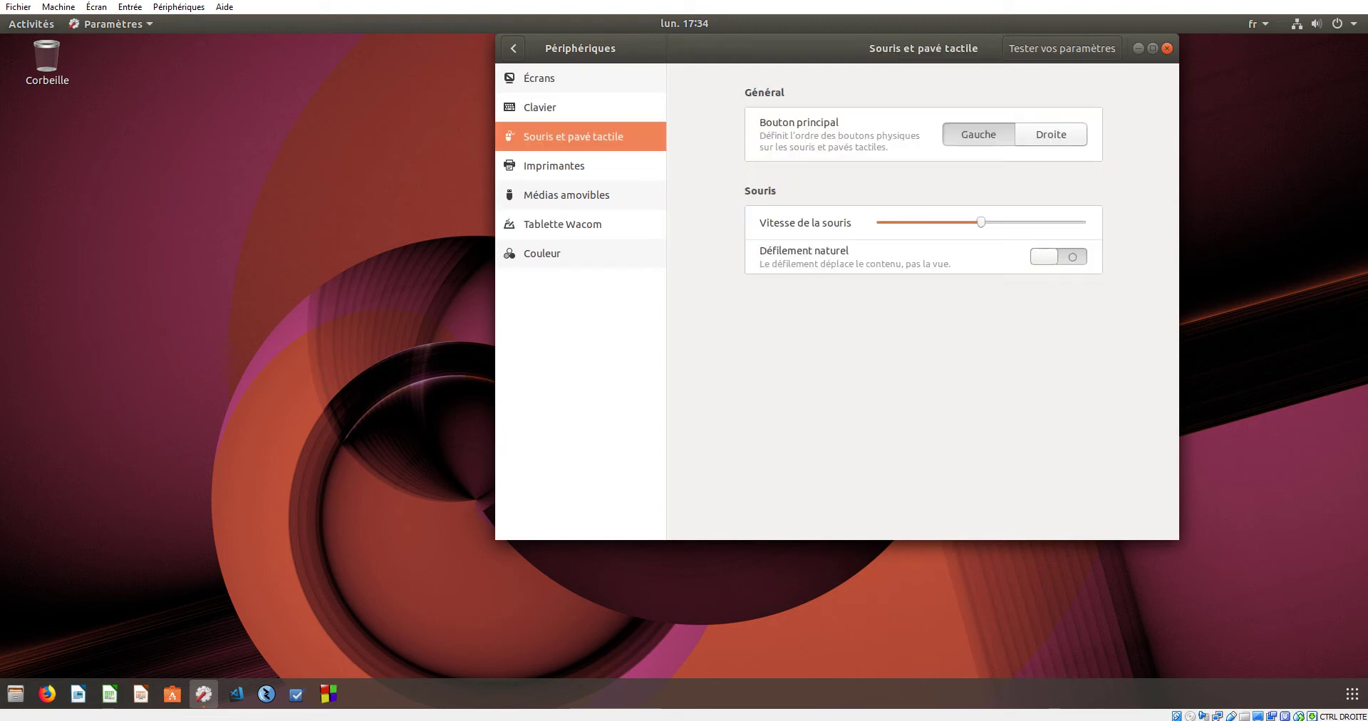
# - Try Droite as the primary mouse button, leaving it set back to Gauche
pyautogui.click(1052, 134)
pyautogui.click(979, 134)
pyautogui.click(1052, 134)
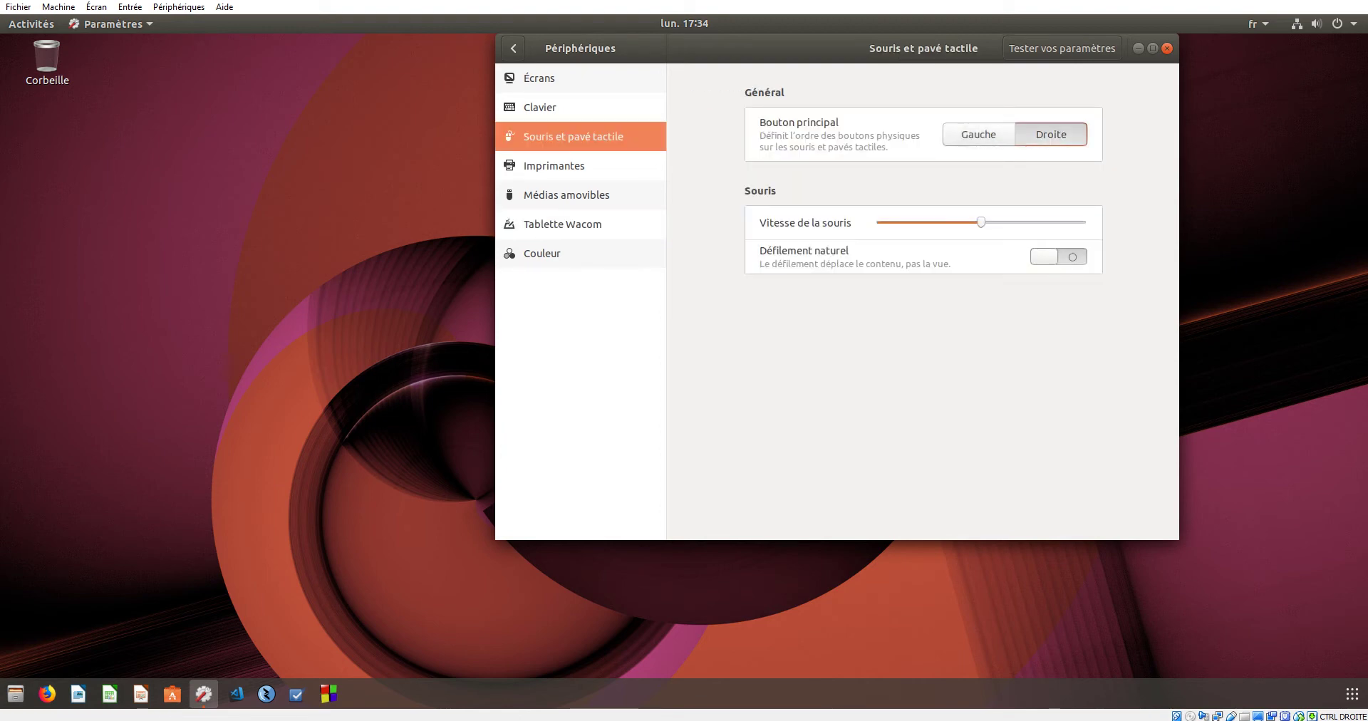
pyautogui.click(979, 134)
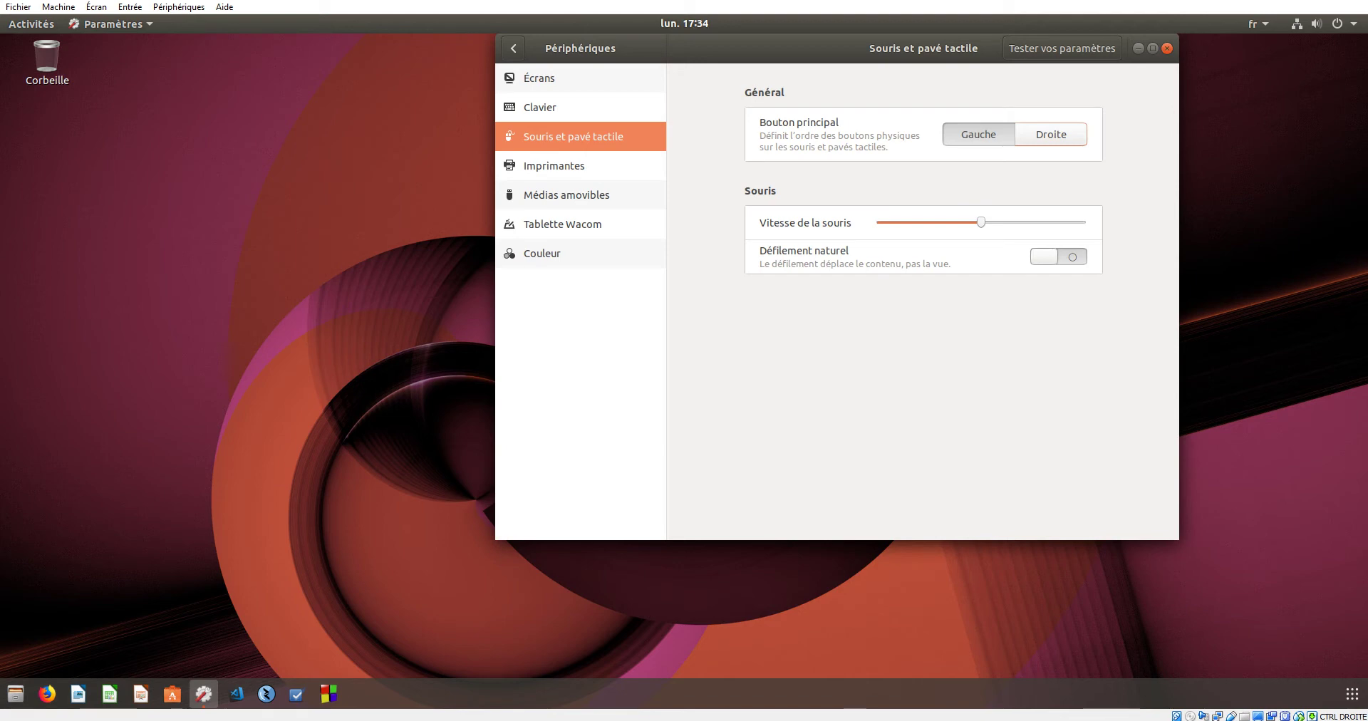
# - Browse Périphériques' Tablette Wacom, Couleur and Imprimantes pages, then return to the main Paramètres list
pyautogui.click(513, 48)
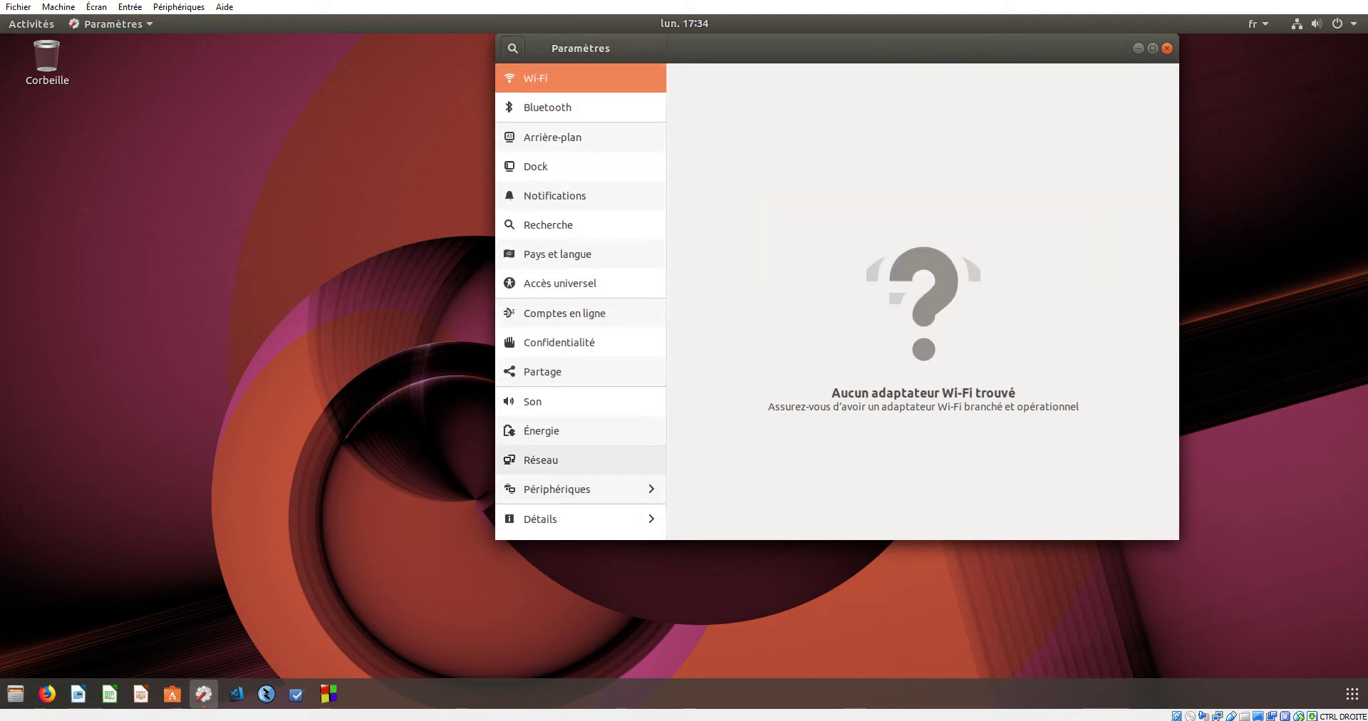
pyautogui.click(581, 489)
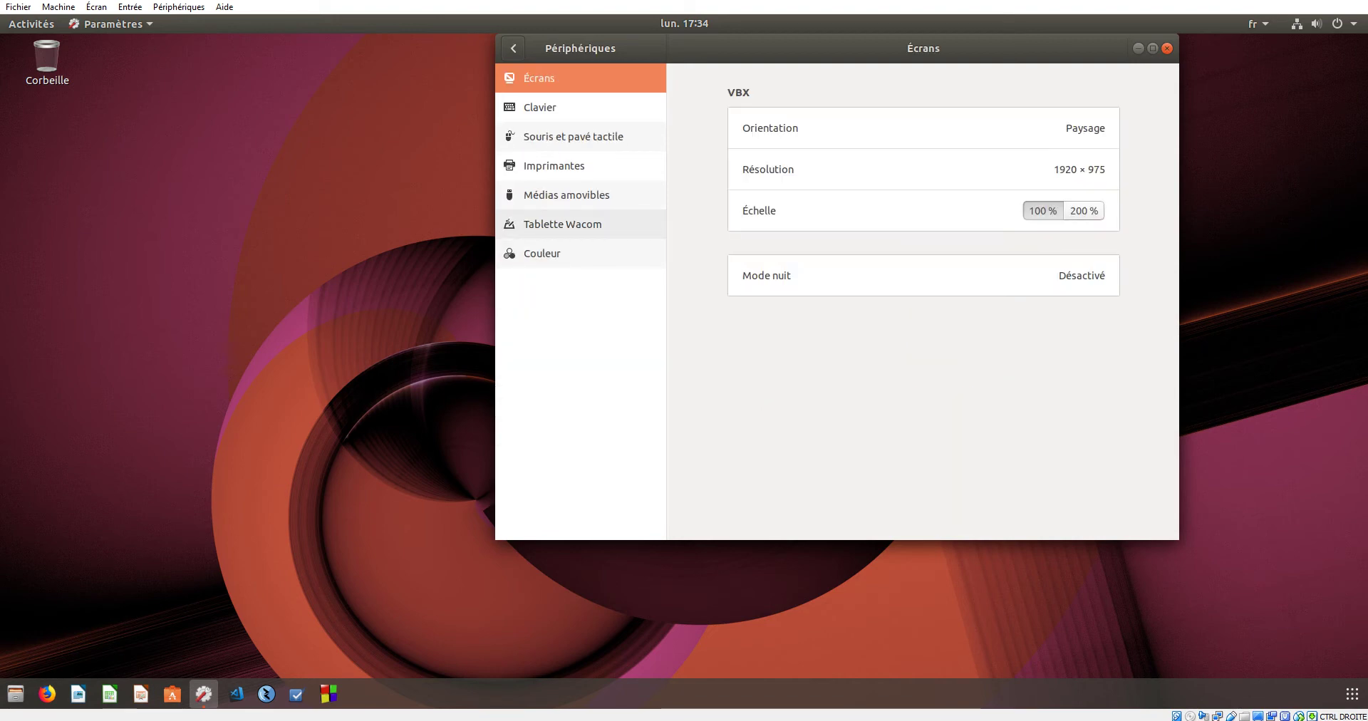
pyautogui.click(563, 224)
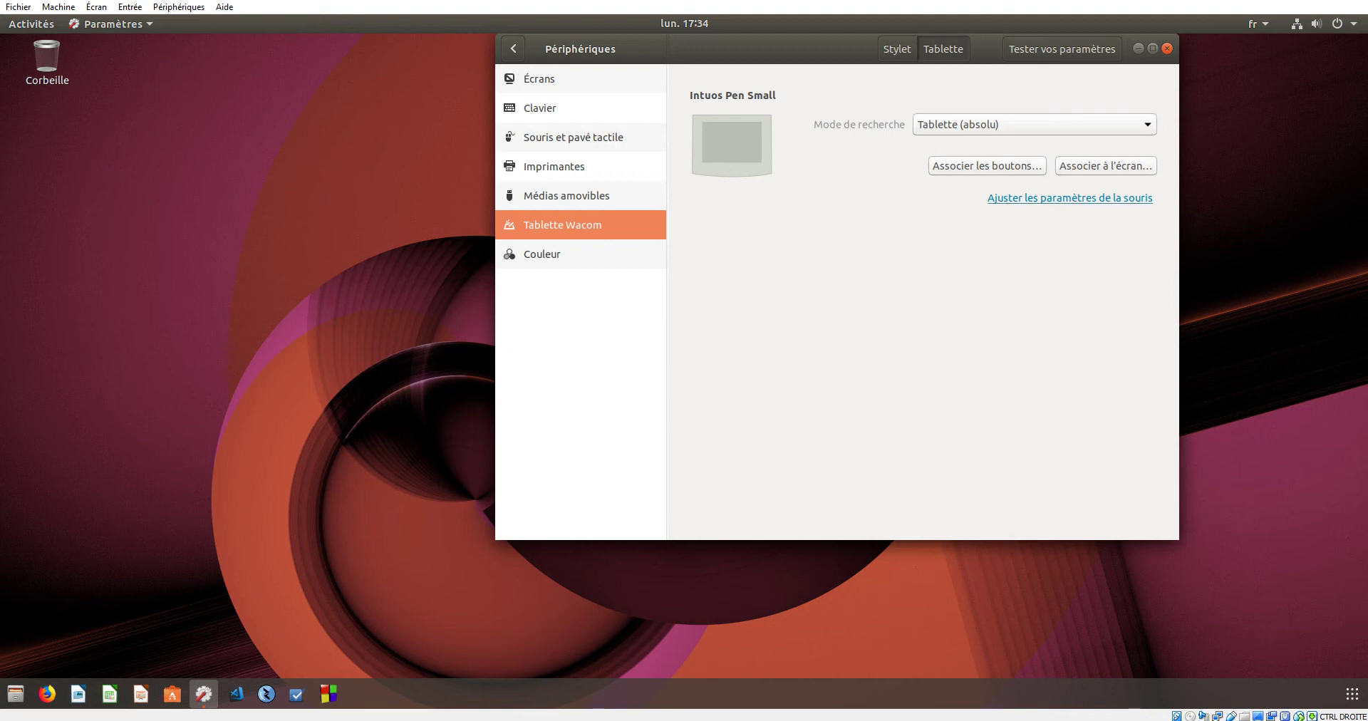
pyautogui.click(541, 253)
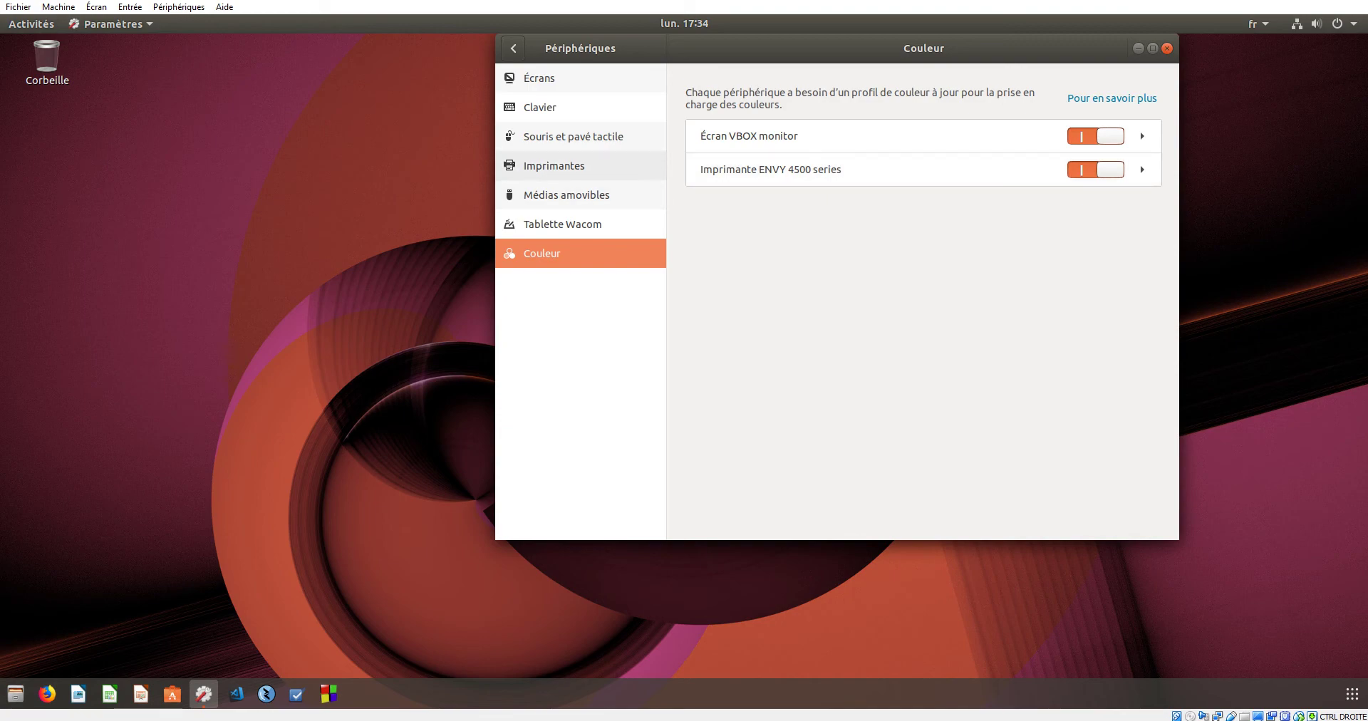
pyautogui.click(553, 165)
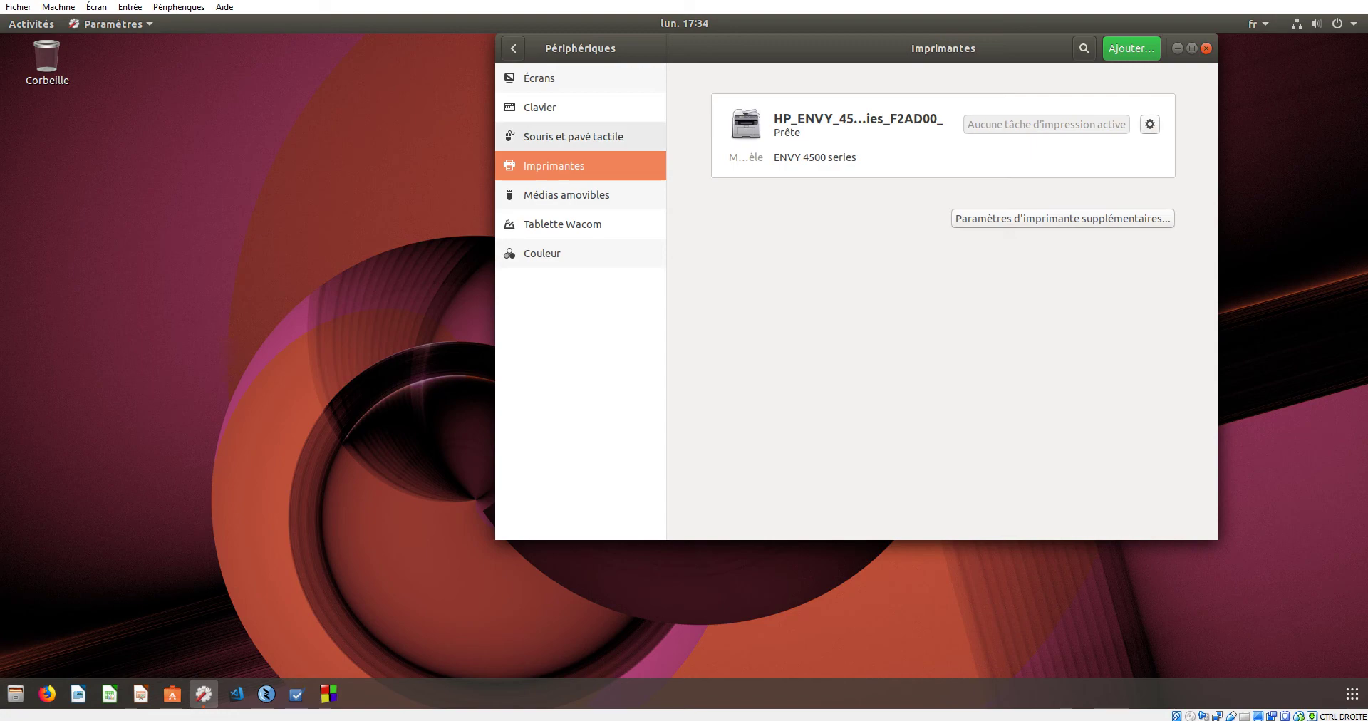
pyautogui.click(513, 48)
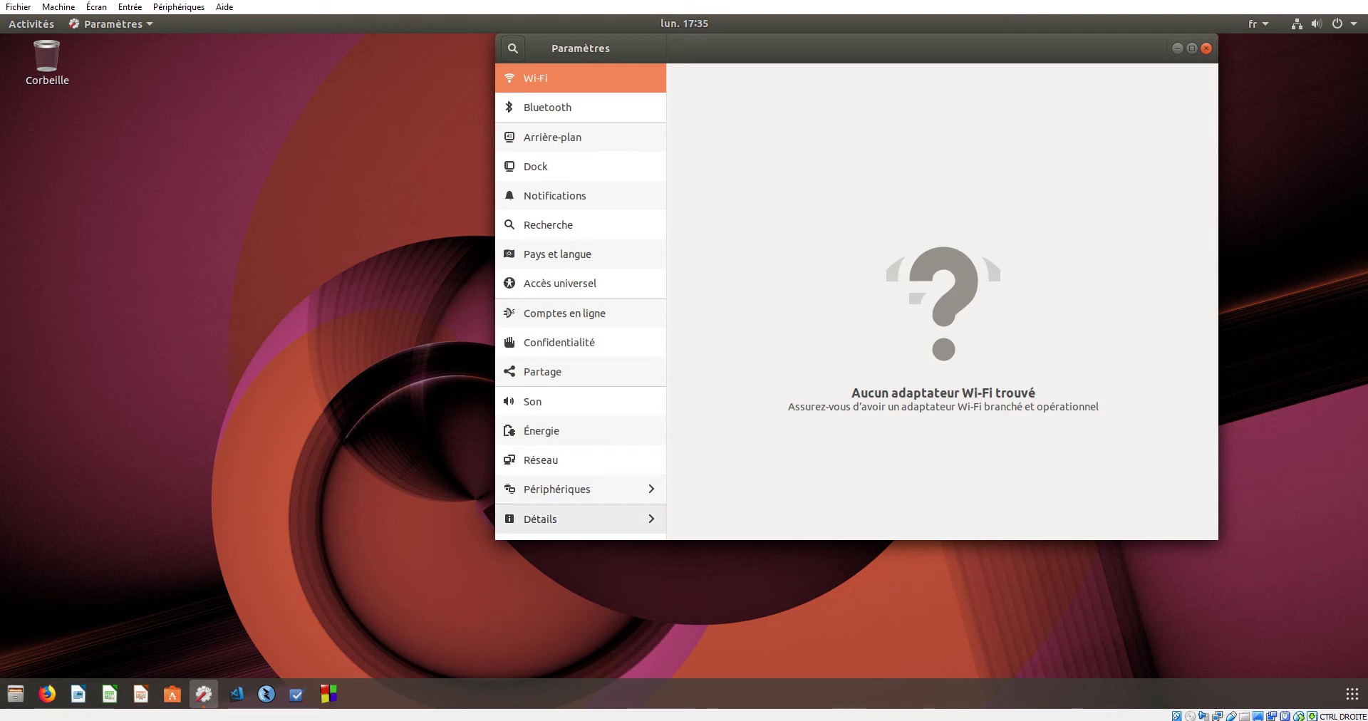
# - Go to the Utilisateurs page under Détails, passing through Date et heure
pyautogui.click(581, 518)
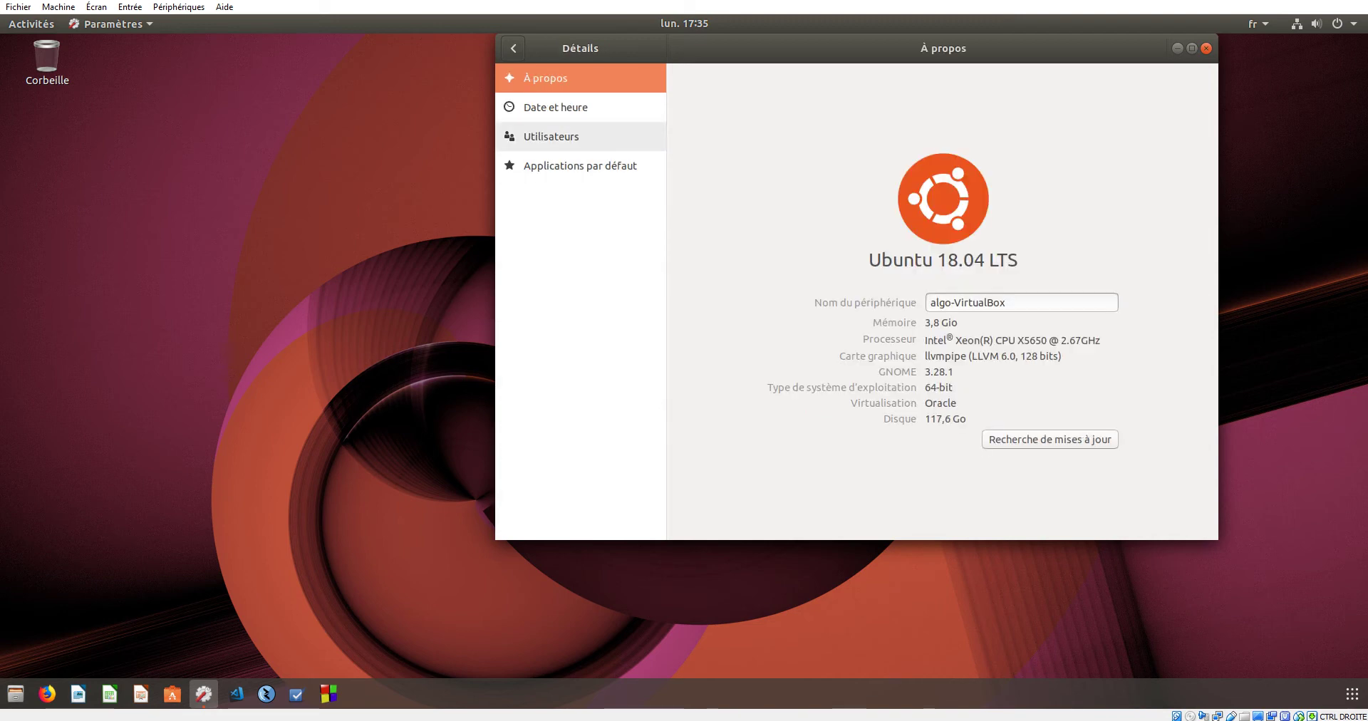
pyautogui.click(556, 107)
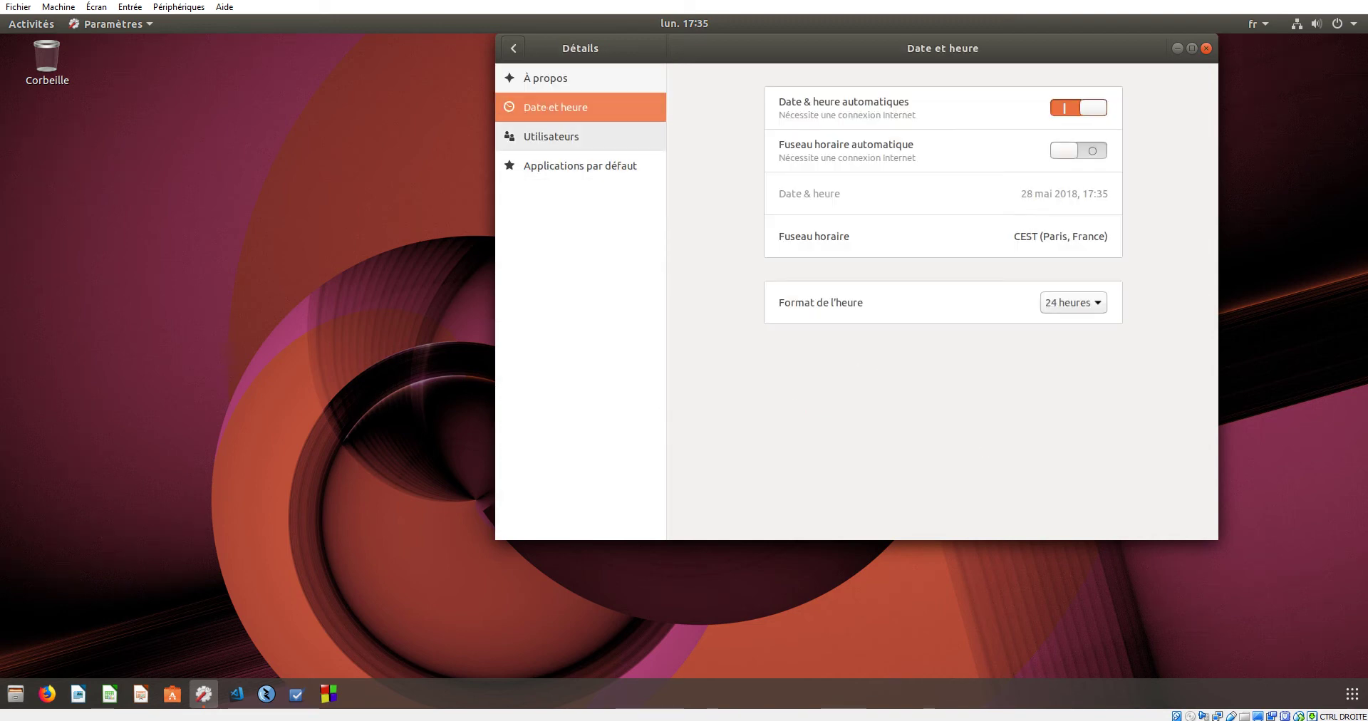
pyautogui.click(551, 136)
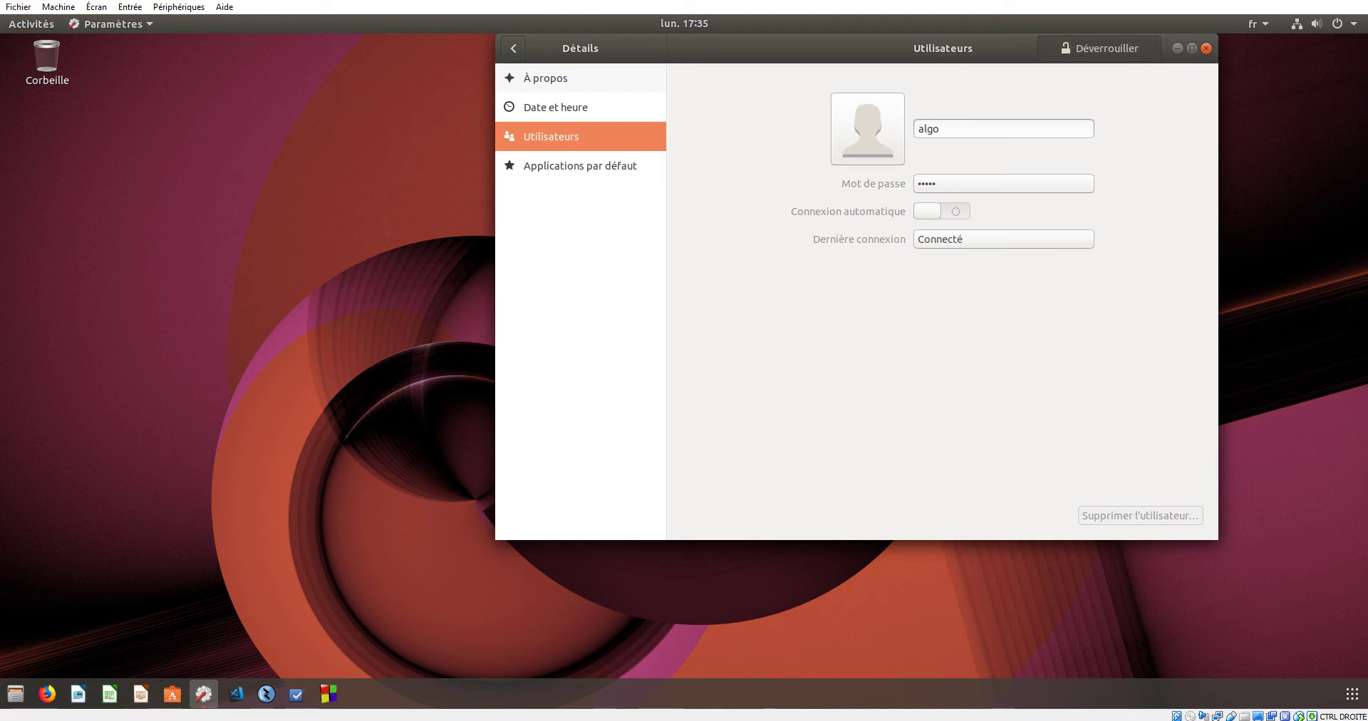
# - Unlock Utilisateurs with the administrator password and start Ajouter un utilisateur…
pyautogui.click(1100, 48)
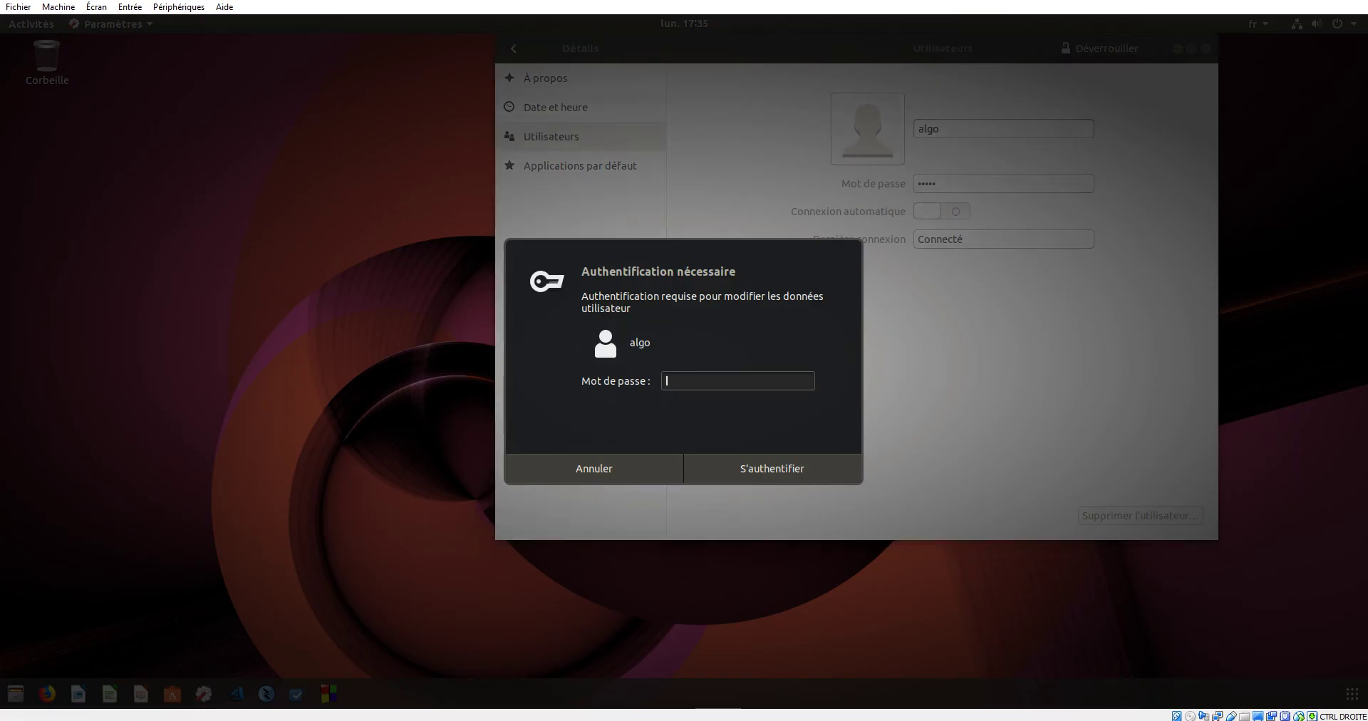
pyautogui.write('•••••')
pyautogui.press('Return')
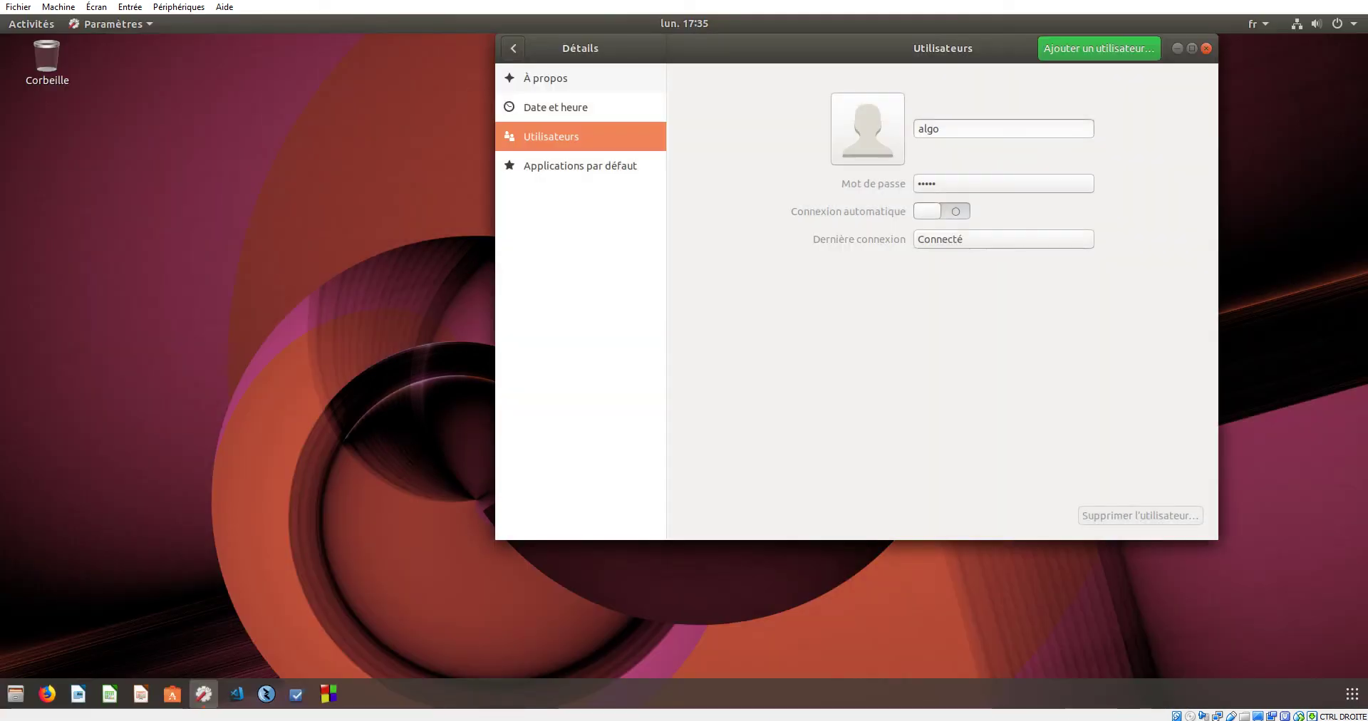
pyautogui.click(929, 128)
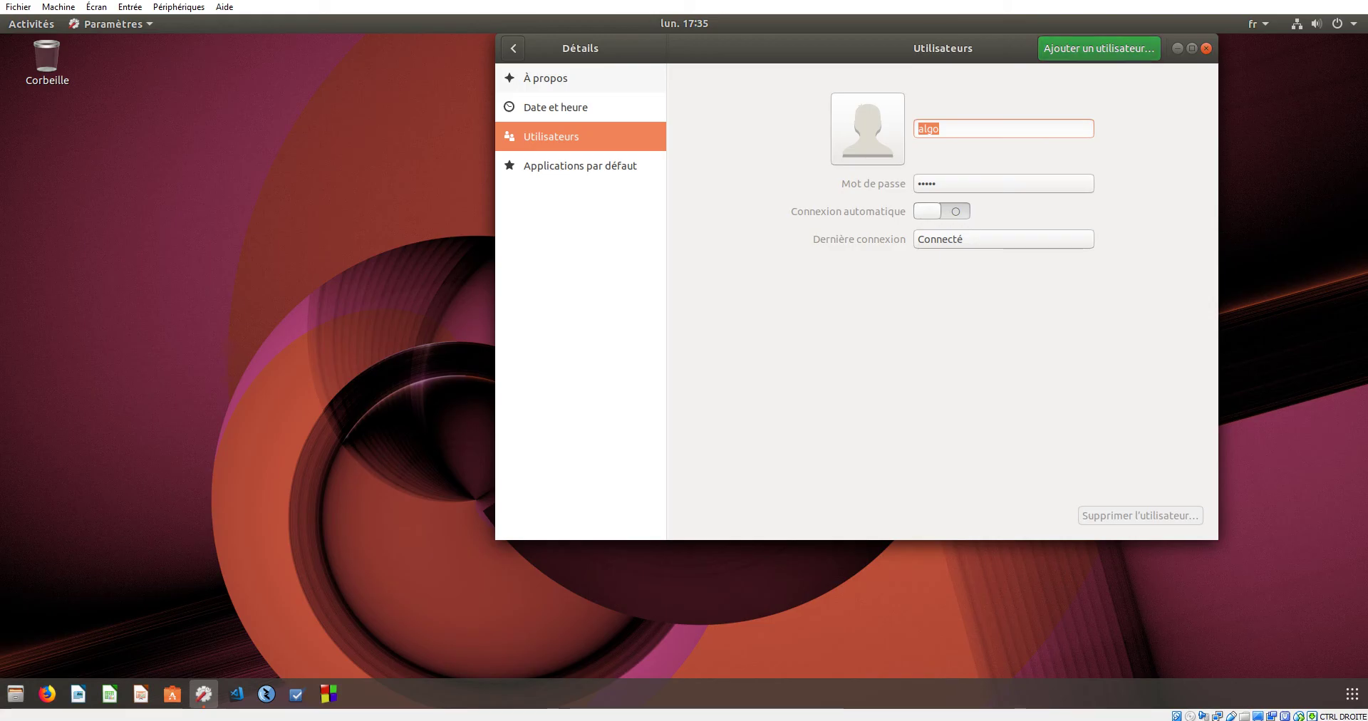
pyautogui.click(1098, 48)
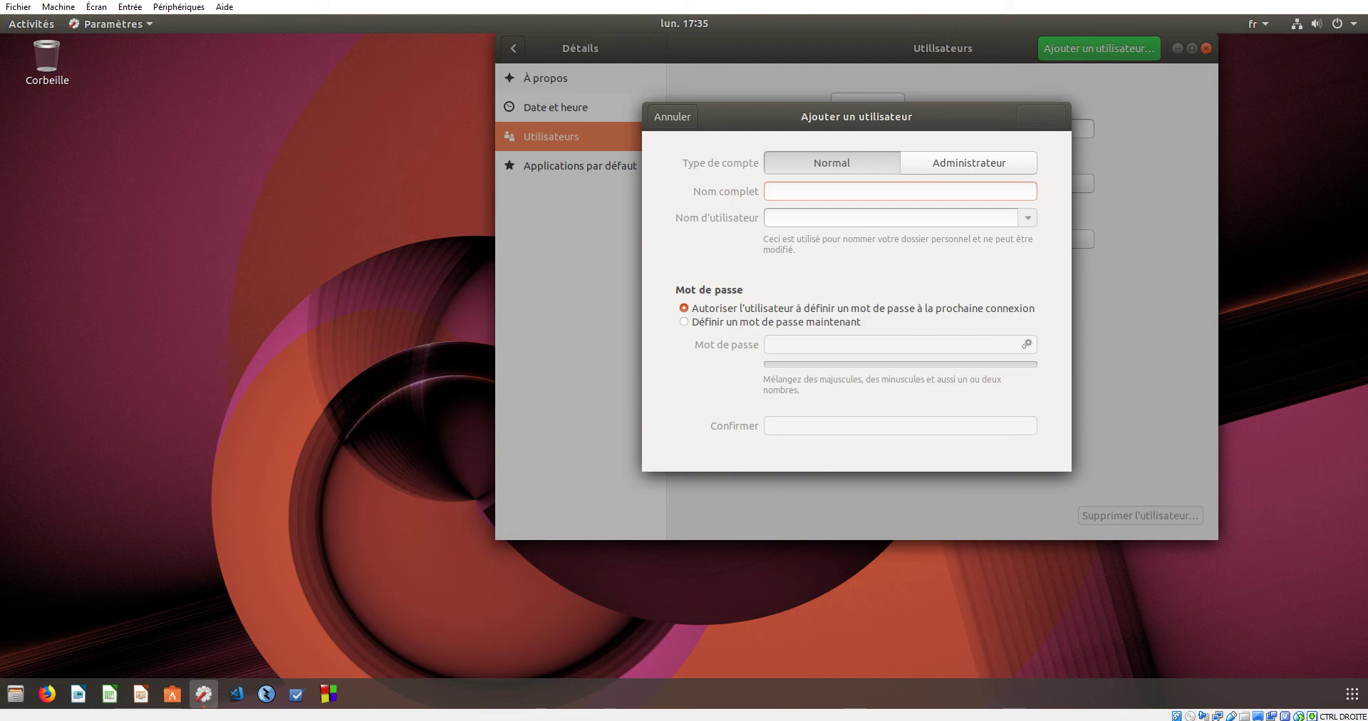
# - Add Normal user Invite2 (username invite2) who sets their own password at next login
pyautogui.write('Invite2')
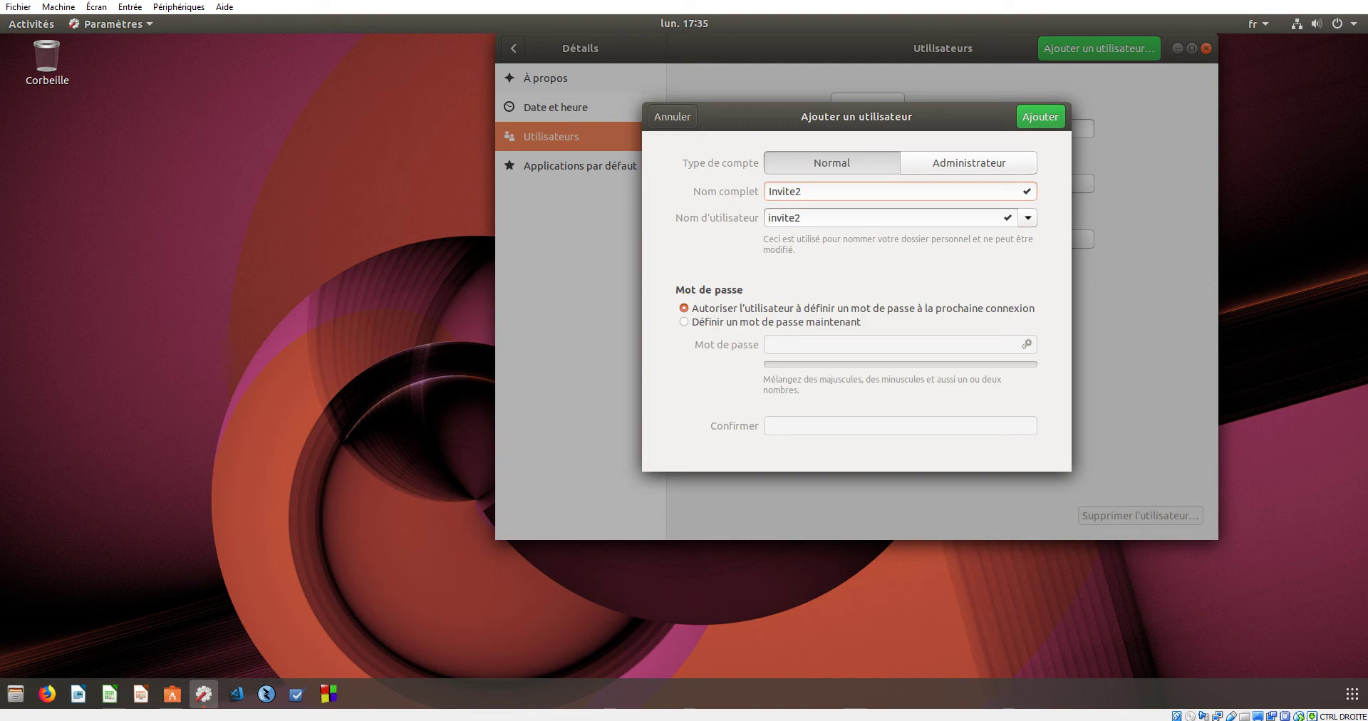
pyautogui.click(776, 321)
pyautogui.click(784, 308)
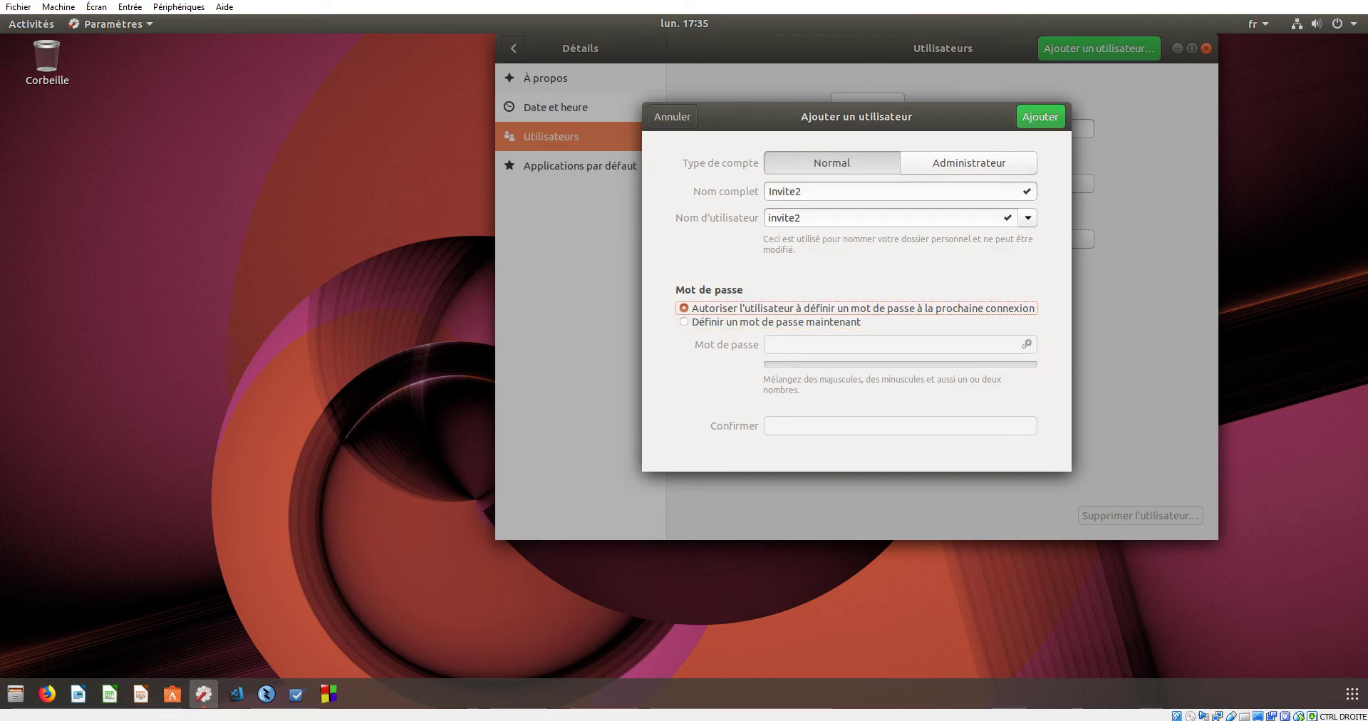
pyautogui.click(1028, 217)
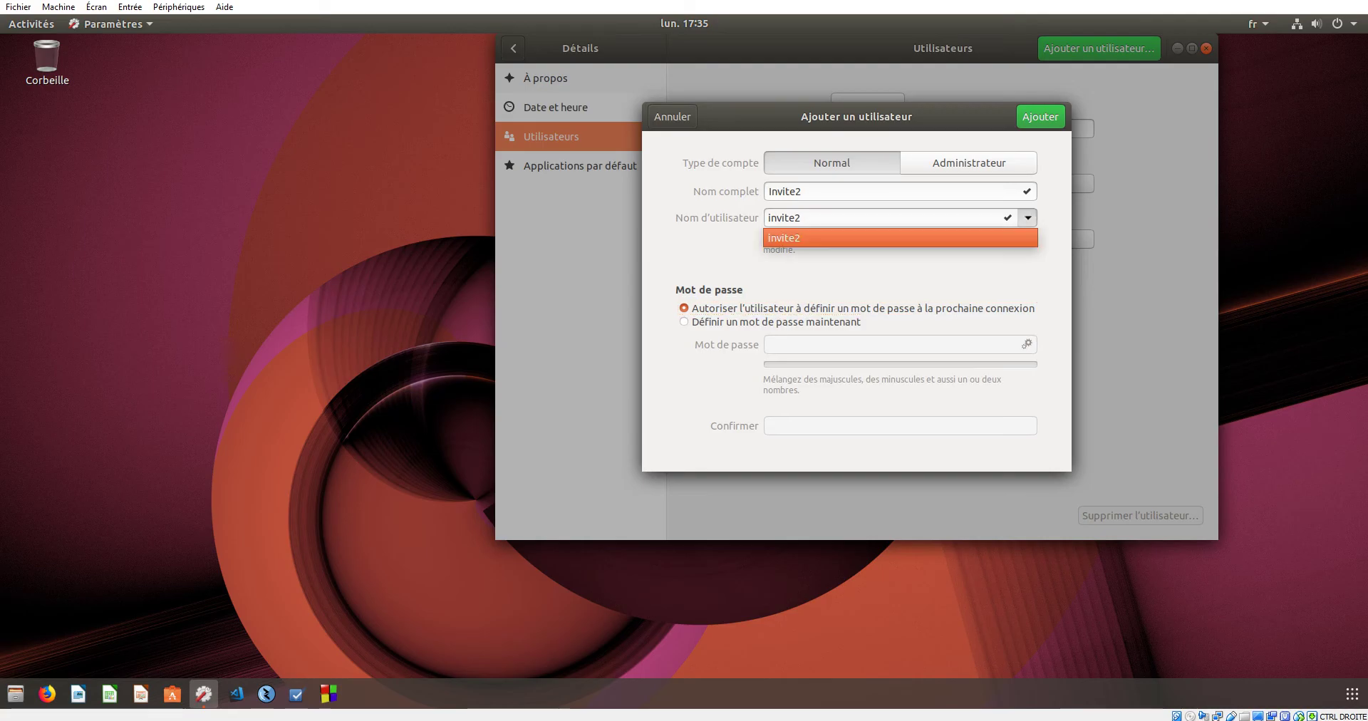
pyautogui.click(1028, 217)
pyautogui.click(969, 163)
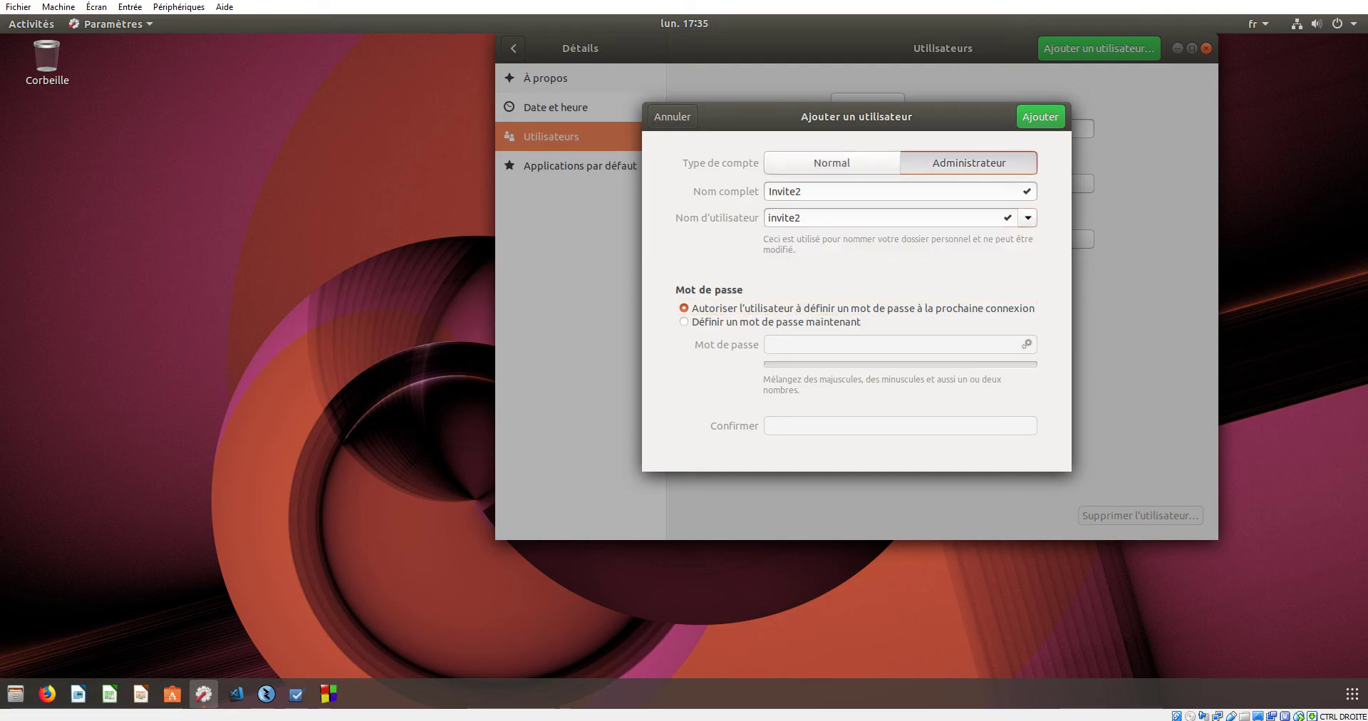
pyautogui.click(832, 162)
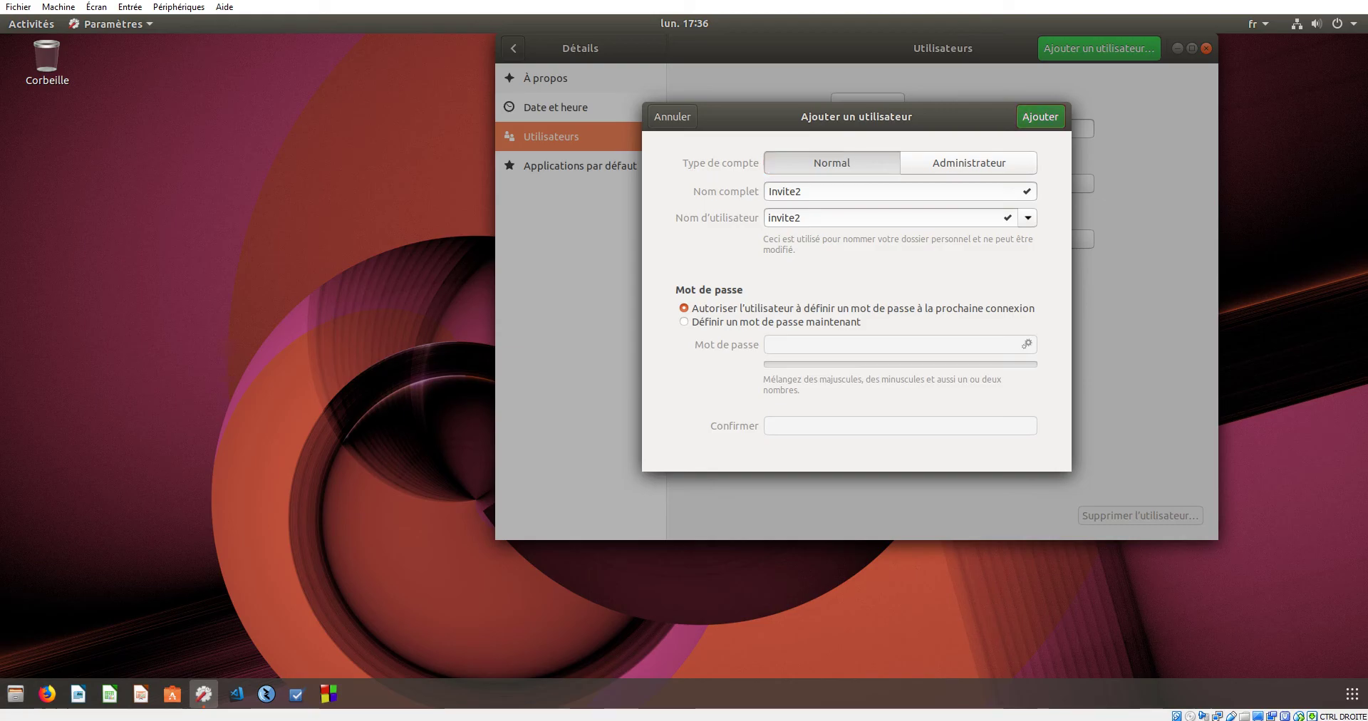
pyautogui.press('Return')
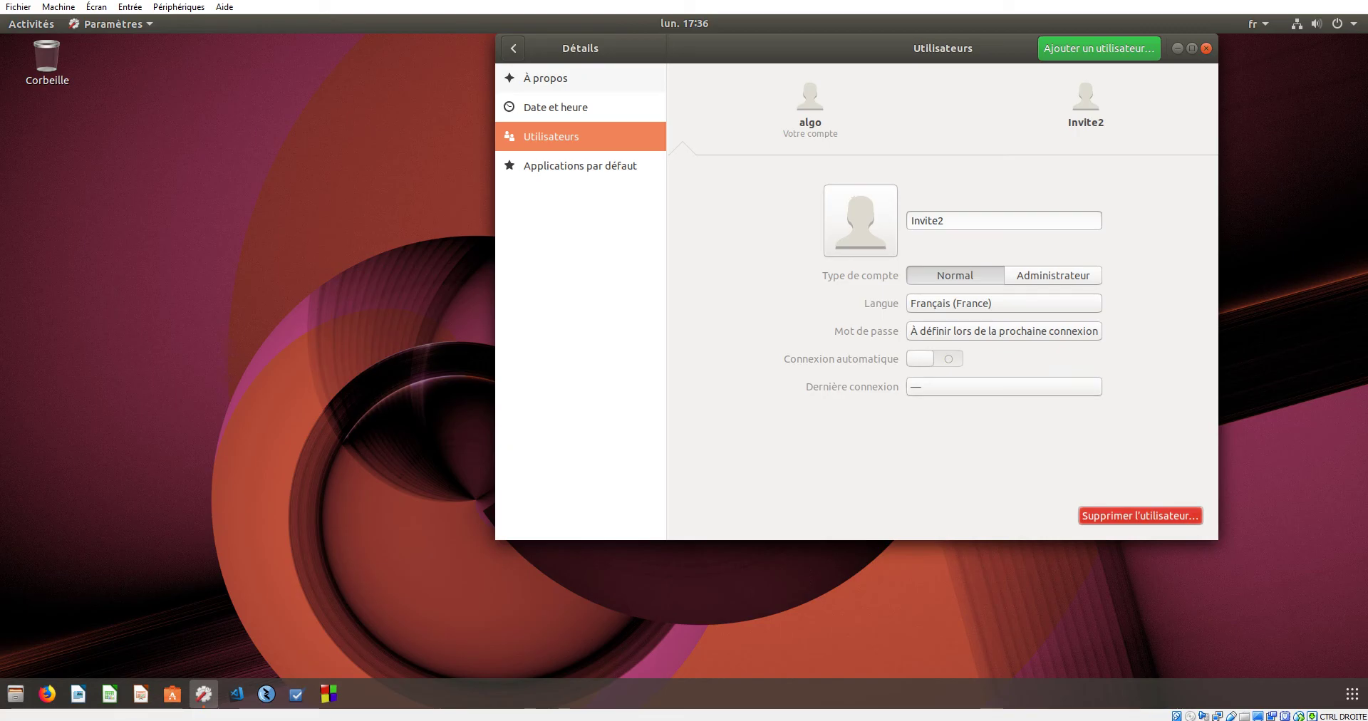
# - View Invite2's Dernière connexion activity, keep the account Normal, then go to Applications par défaut
pyautogui.click(1004, 386)
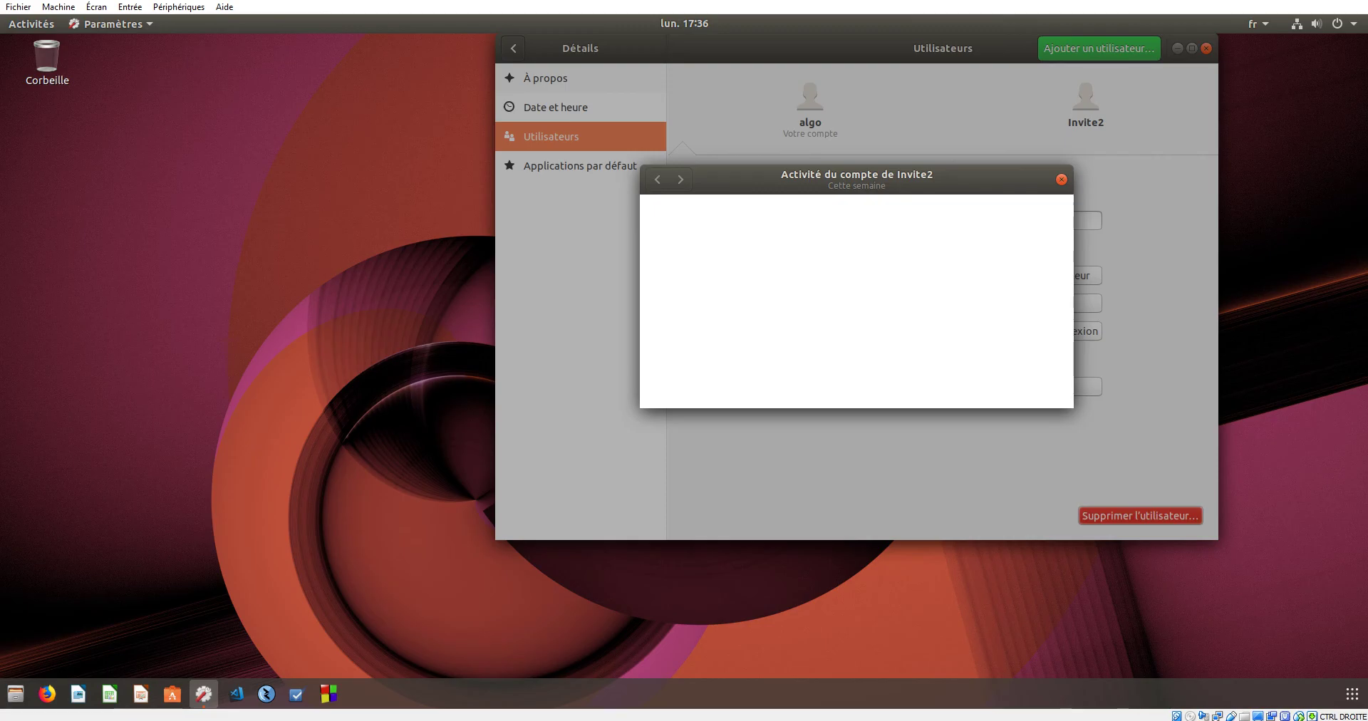
pyautogui.click(1061, 179)
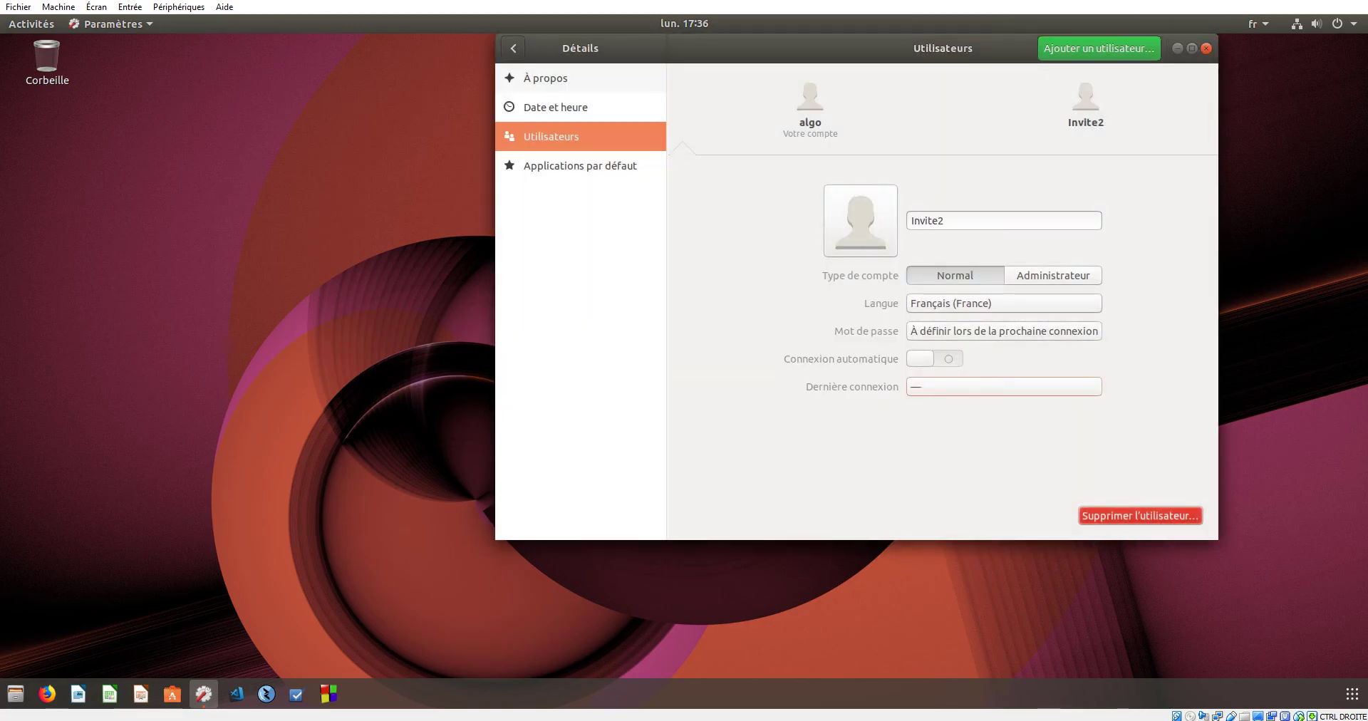
pyautogui.click(1054, 275)
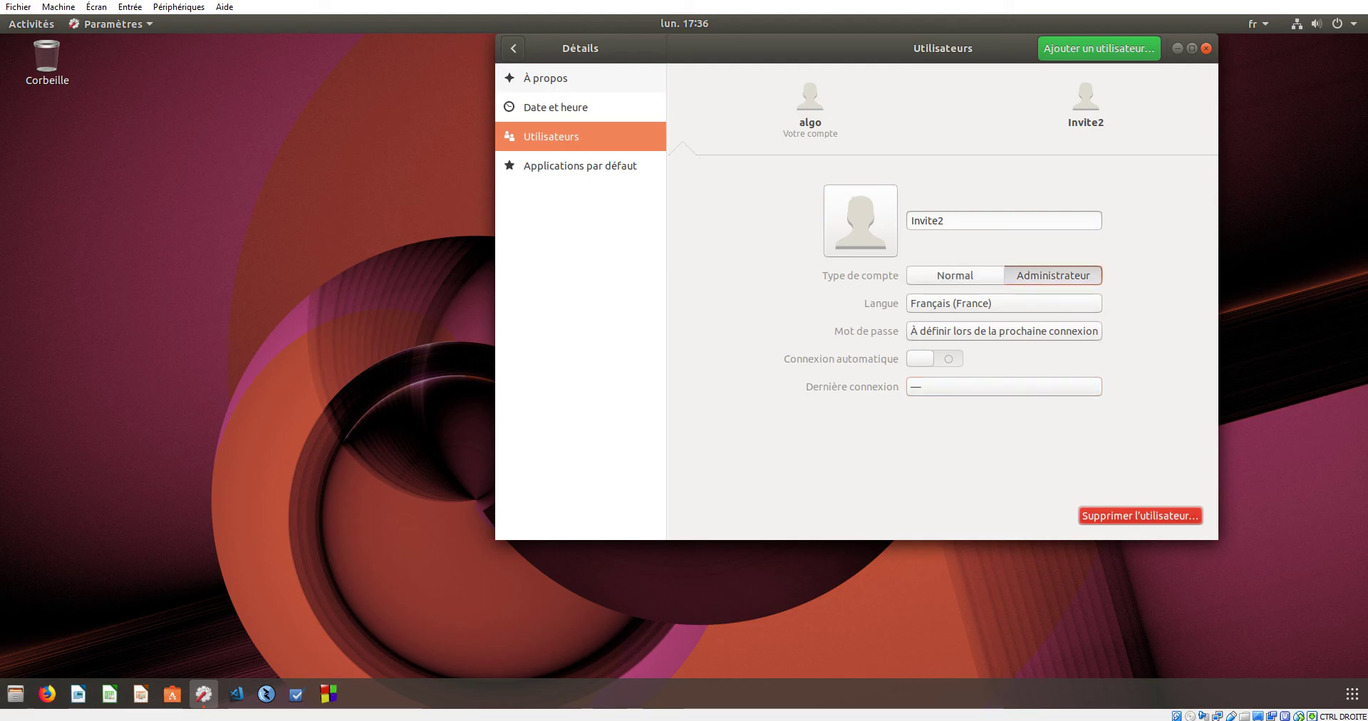
pyautogui.click(955, 275)
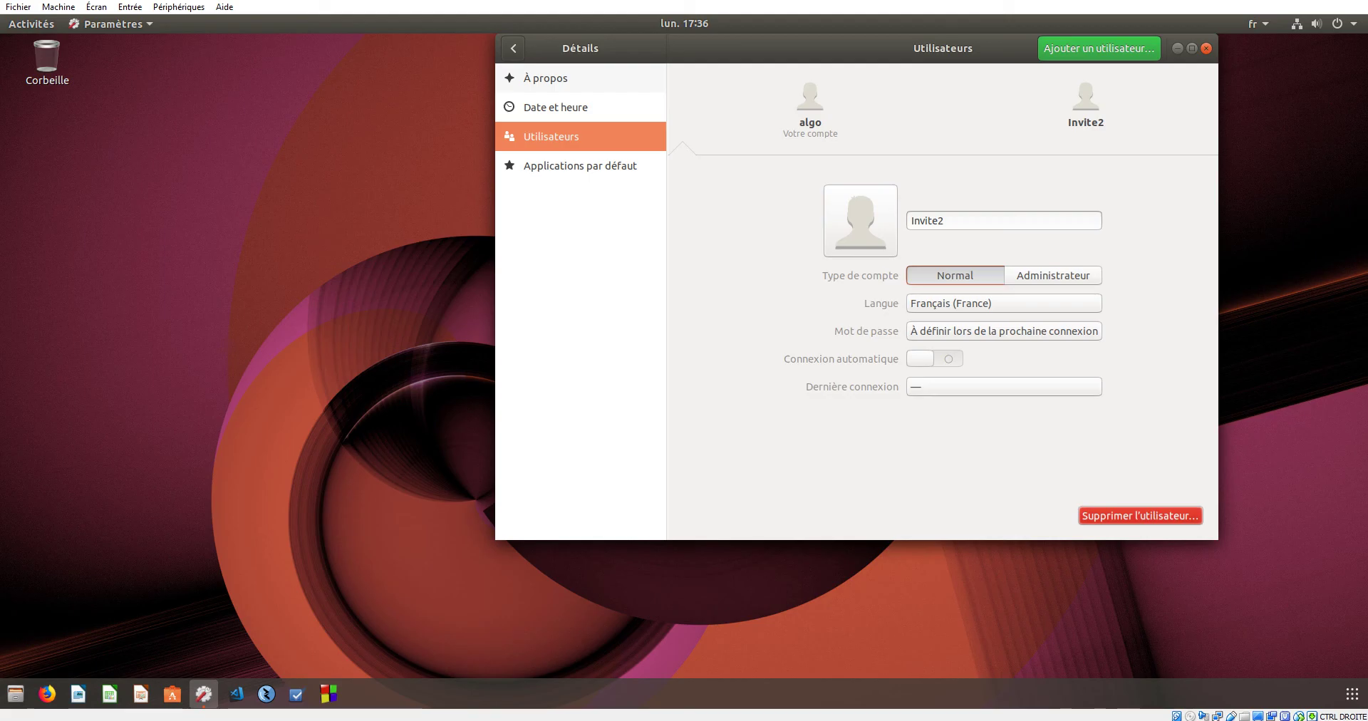
pyautogui.click(580, 165)
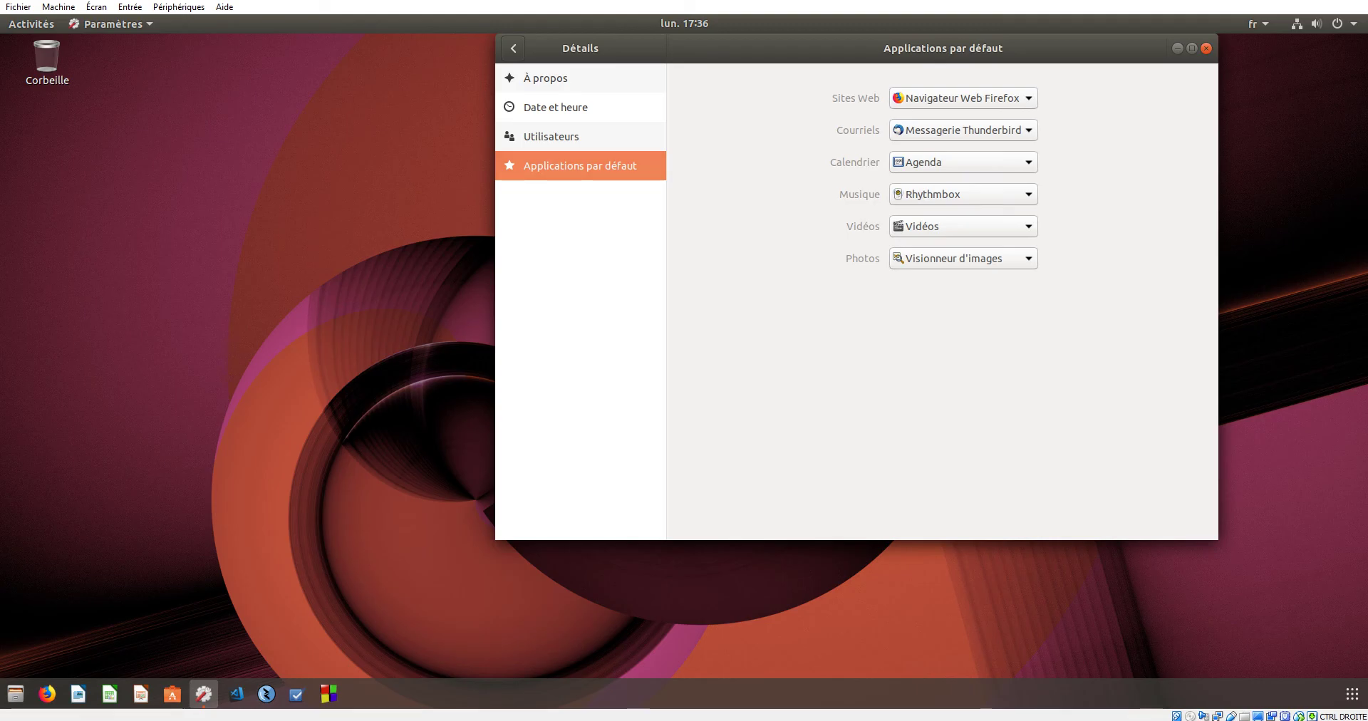
# - Review the Sites Web default choices, keeping Firefox
pyautogui.press('Tab')
pyautogui.press('space')
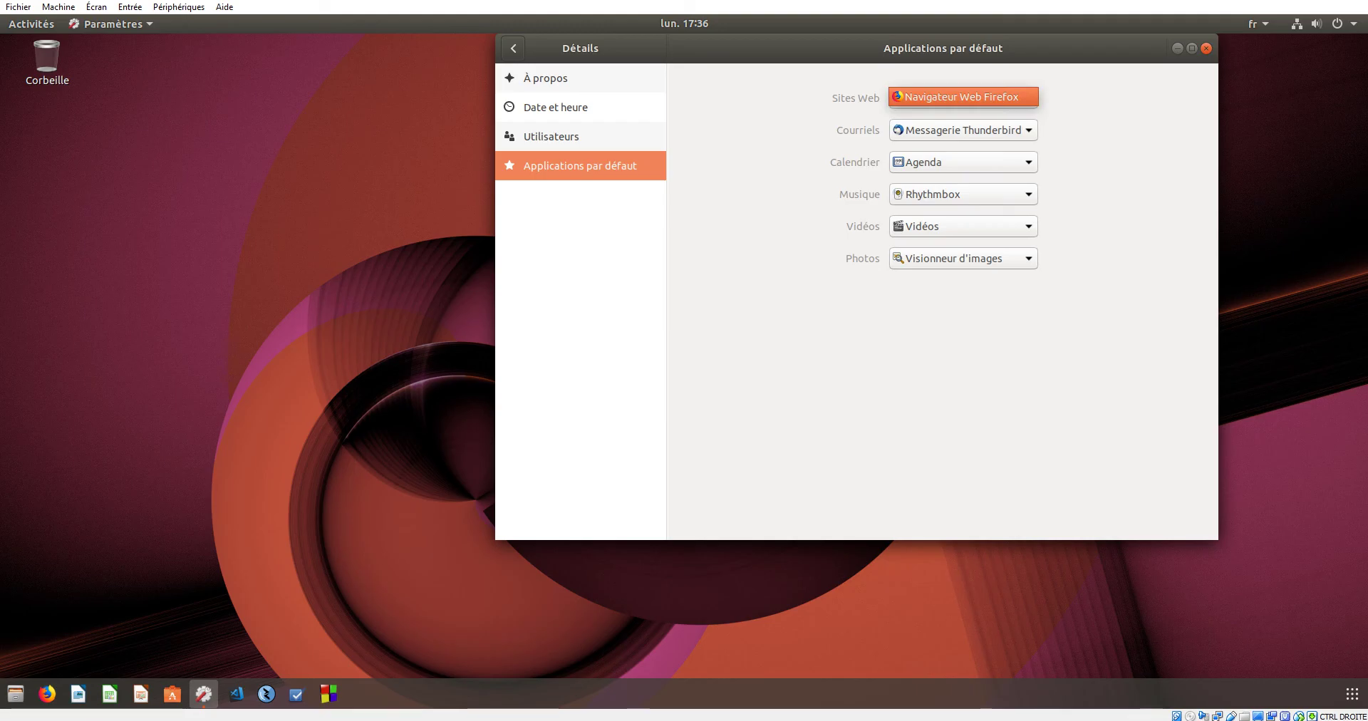
pyautogui.press('Return')
pyautogui.press('Down')
pyautogui.press('Return')
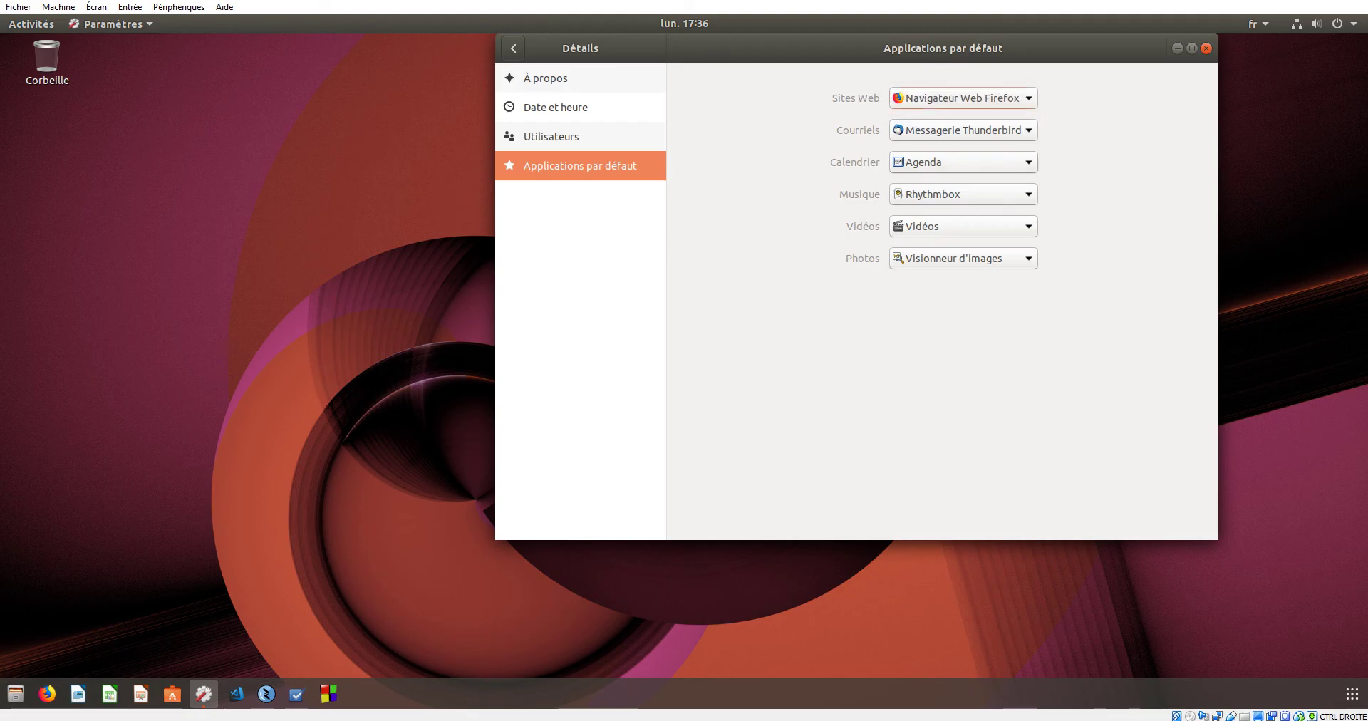
# - Review the Calendrier, Musique, Vidéos and Photos defaults without changing any
pyautogui.press('Tab')
pyautogui.press('Tab')
pyautogui.press('Return')
pyautogui.press('Return')
pyautogui.press('Tab')
pyautogui.press('Return')
pyautogui.press('Return')
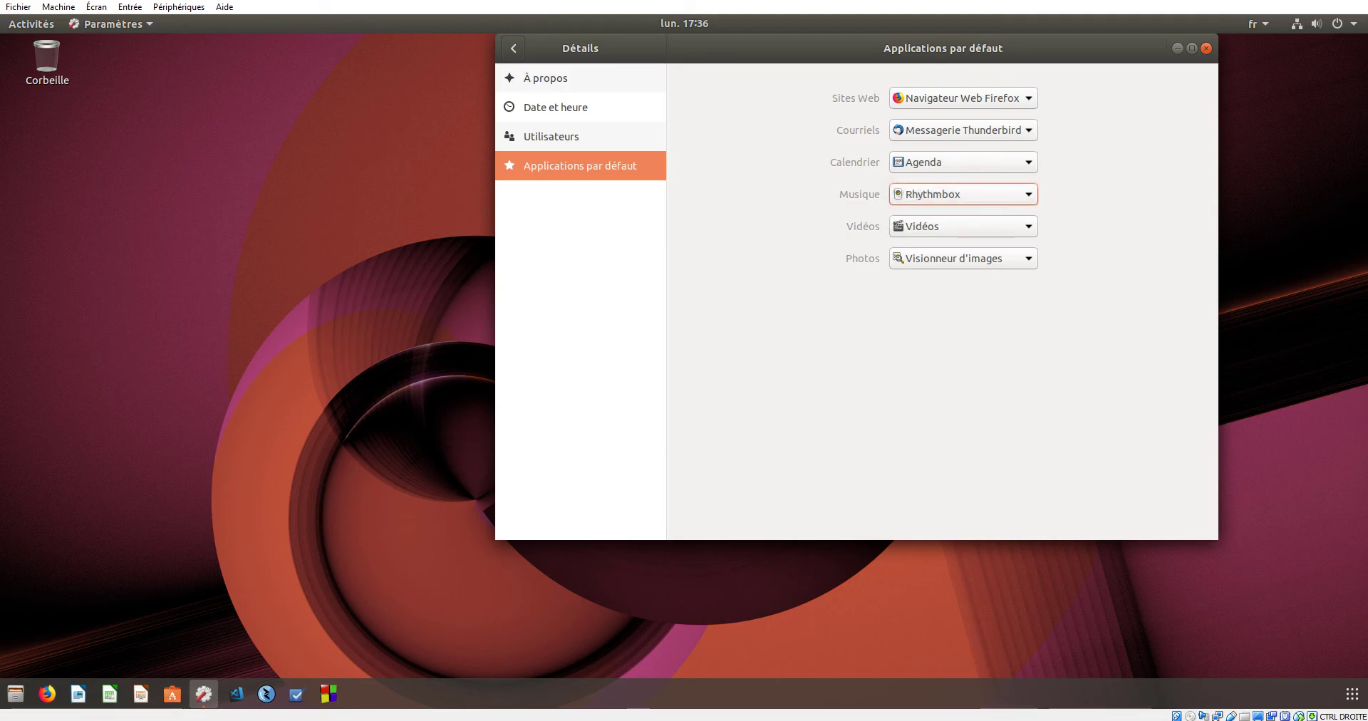
pyautogui.press('Tab')
pyautogui.press('Return')
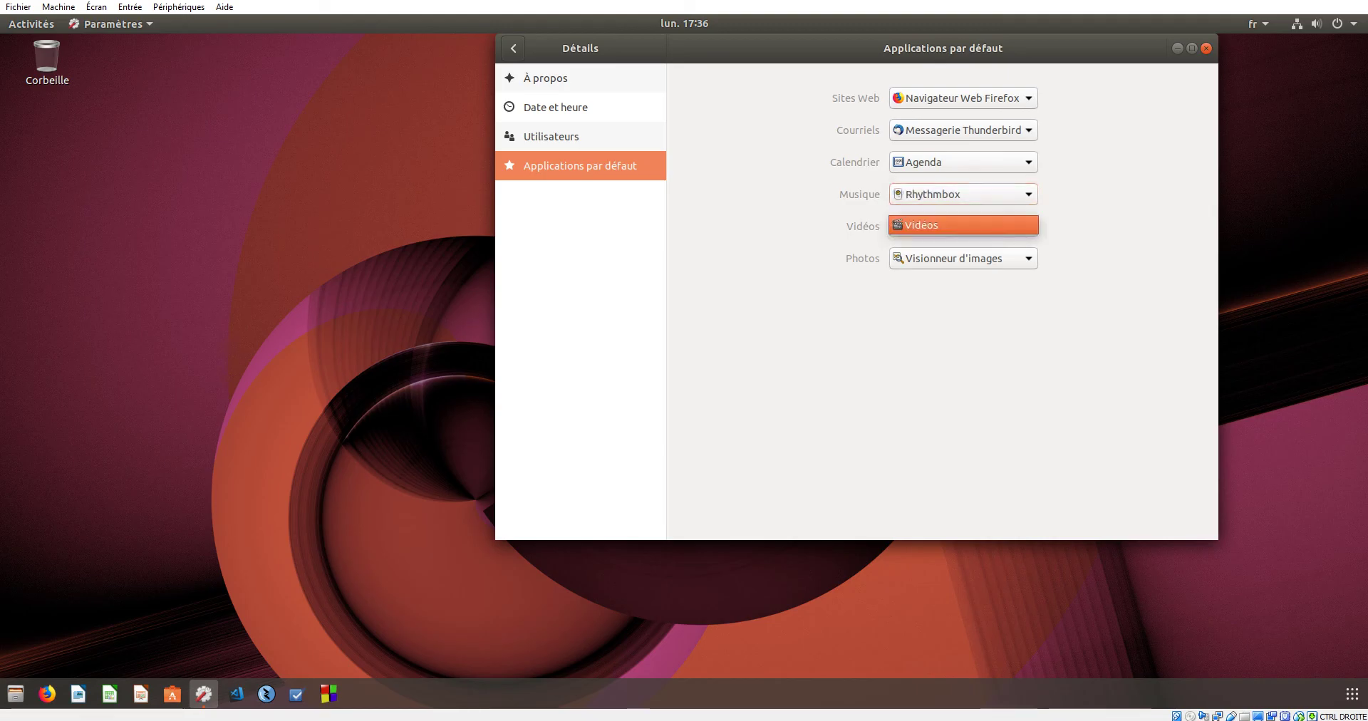
pyautogui.press('Return')
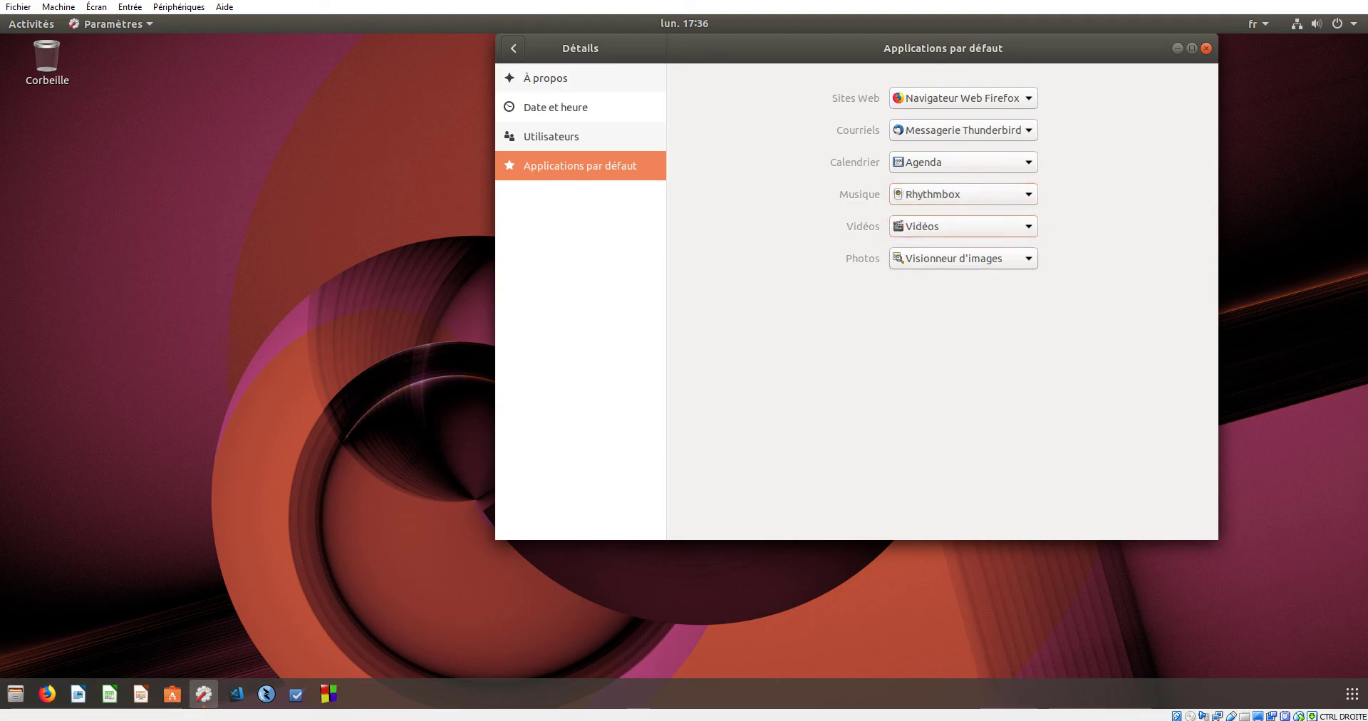
pyautogui.press('Tab')
pyautogui.press('Return')
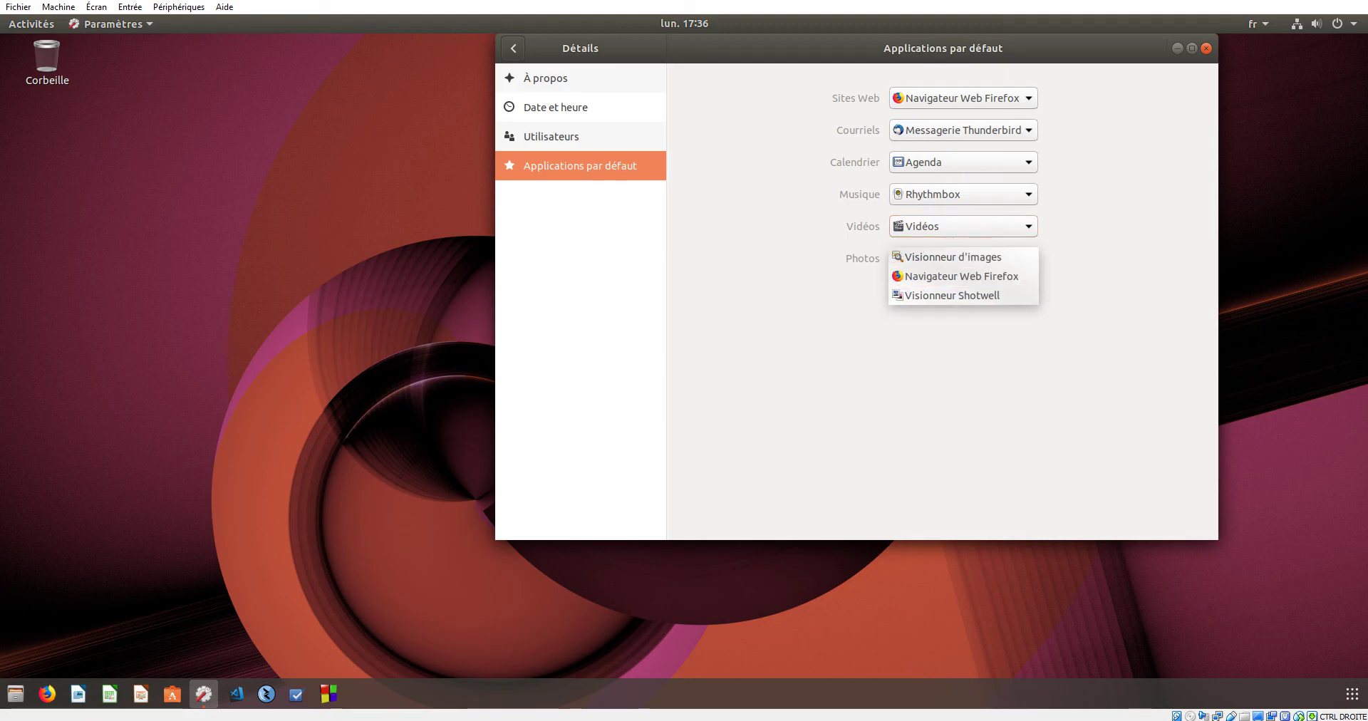
pyautogui.press('Return')
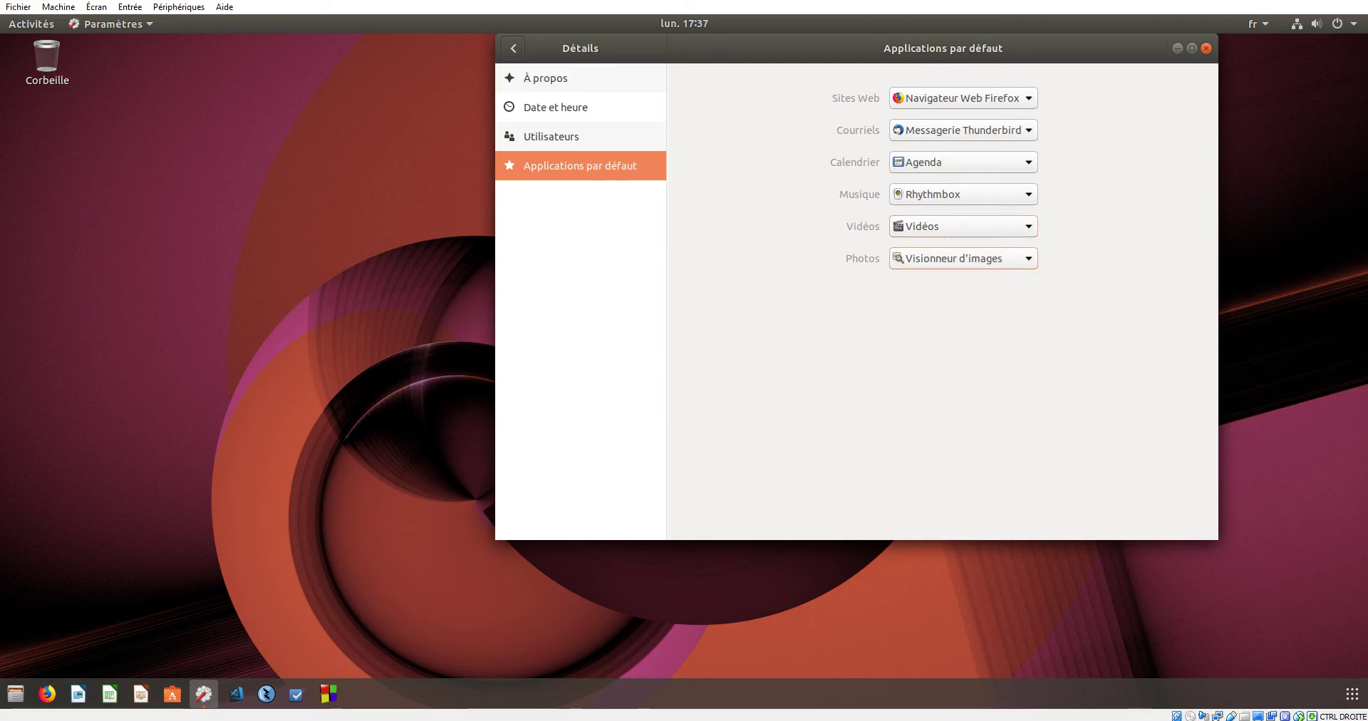
# - Return to the main Paramètres list and close the GNOME Settings window
pyautogui.hotkey('shift', 'Tab')
pyautogui.press('Return')
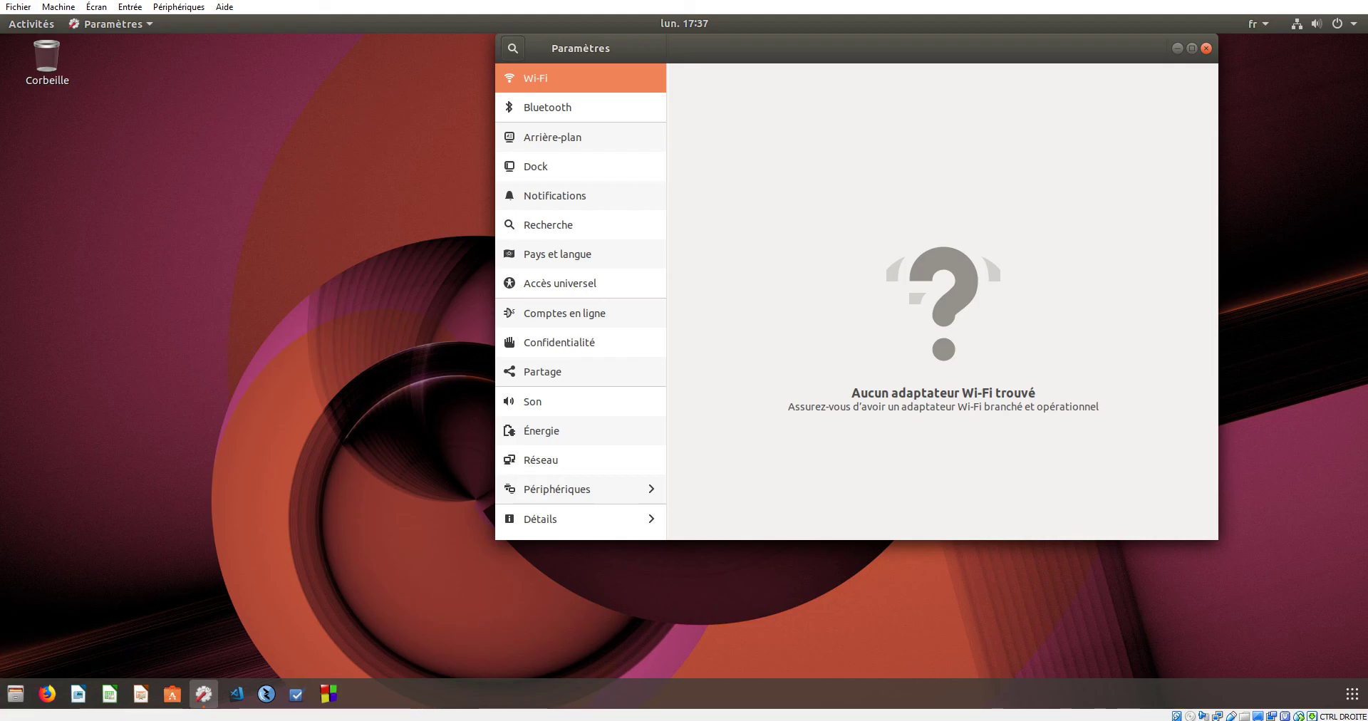
pyautogui.click(1206, 47)
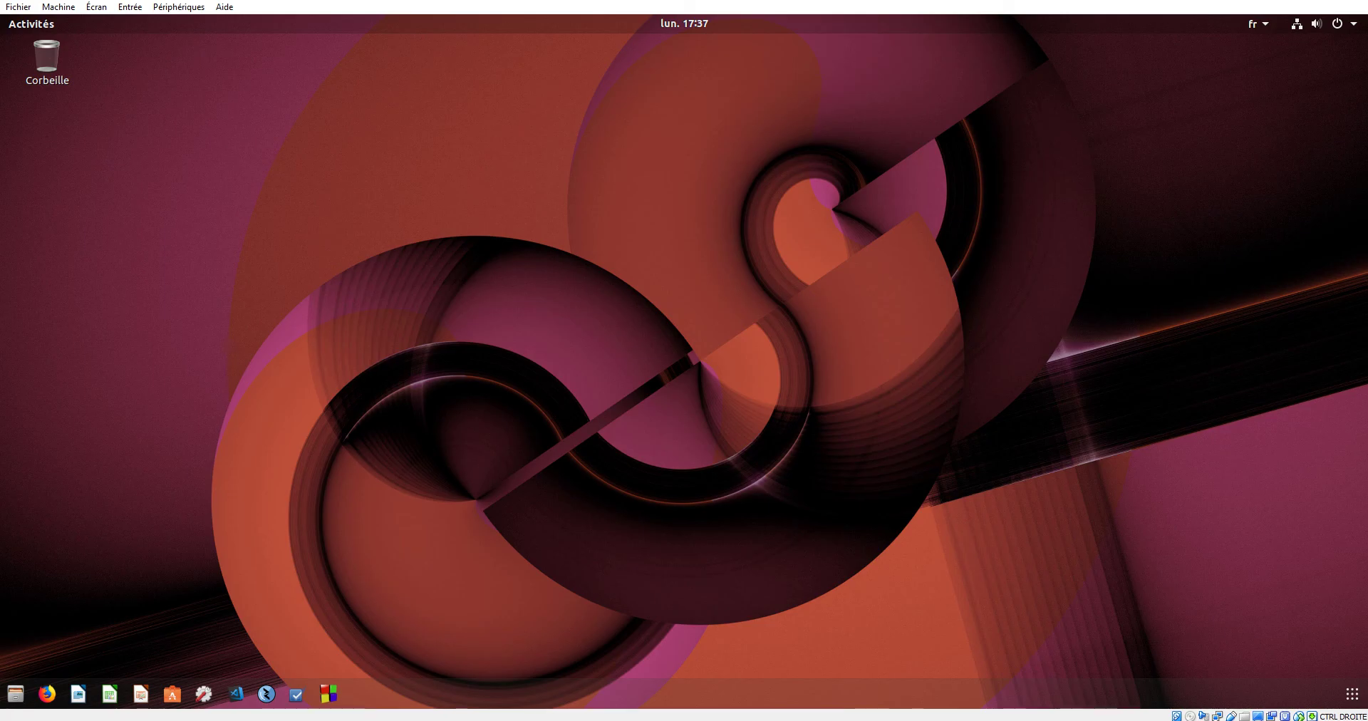